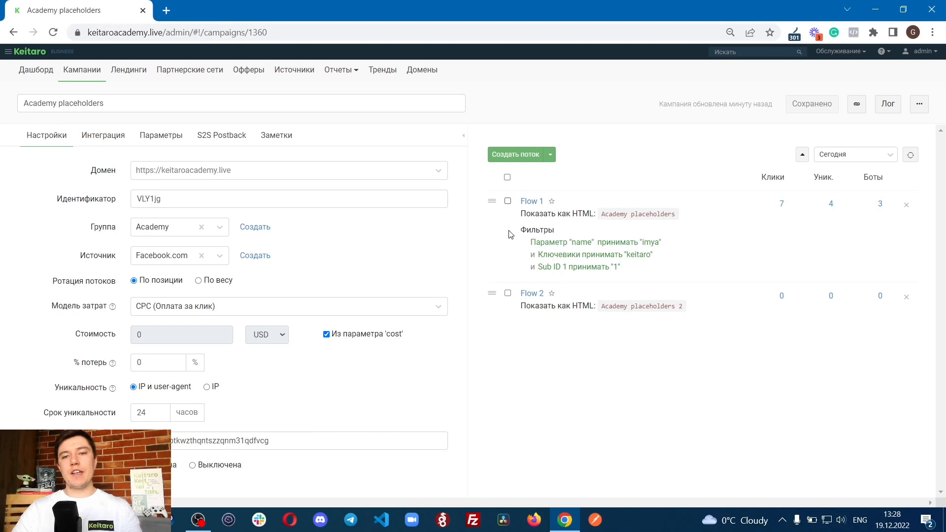
click(532, 202)
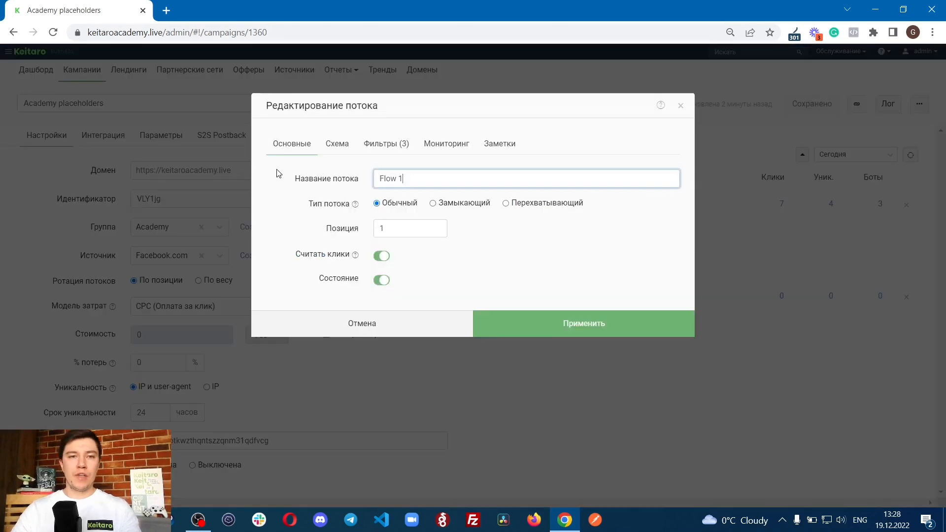
click(382, 154)
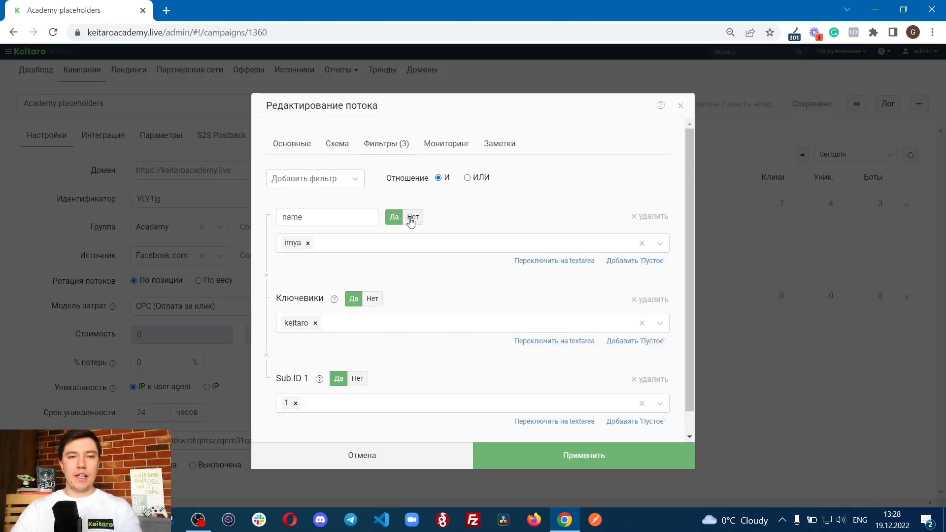
click(315, 179)
key(alt+shift)
text(пара)
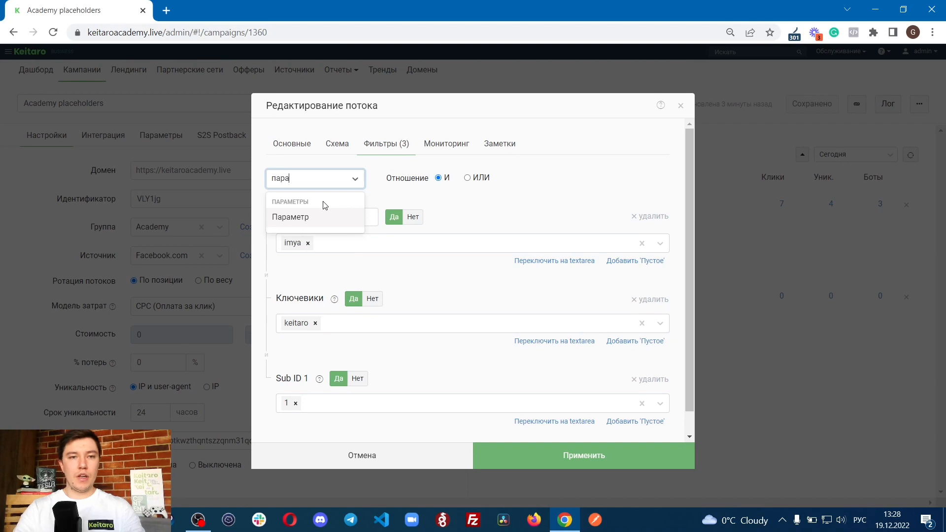
click(290, 217)
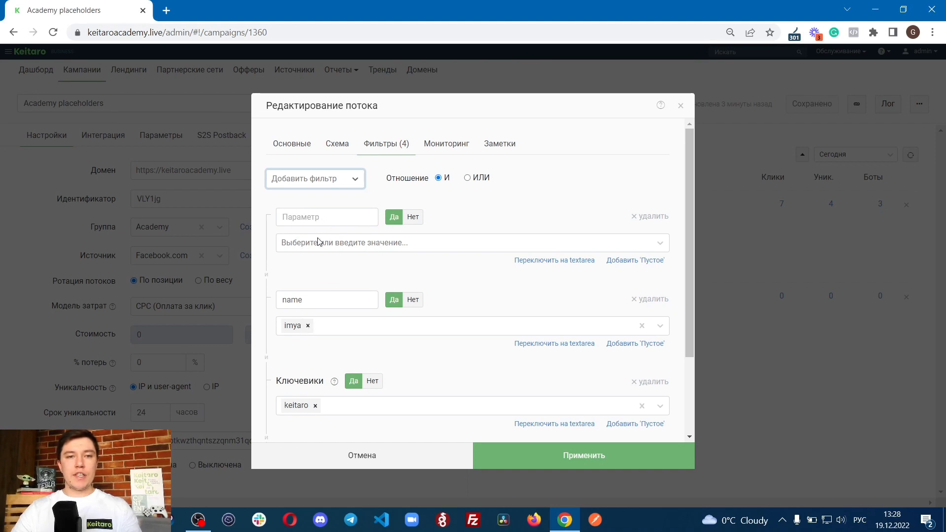
click(367, 451)
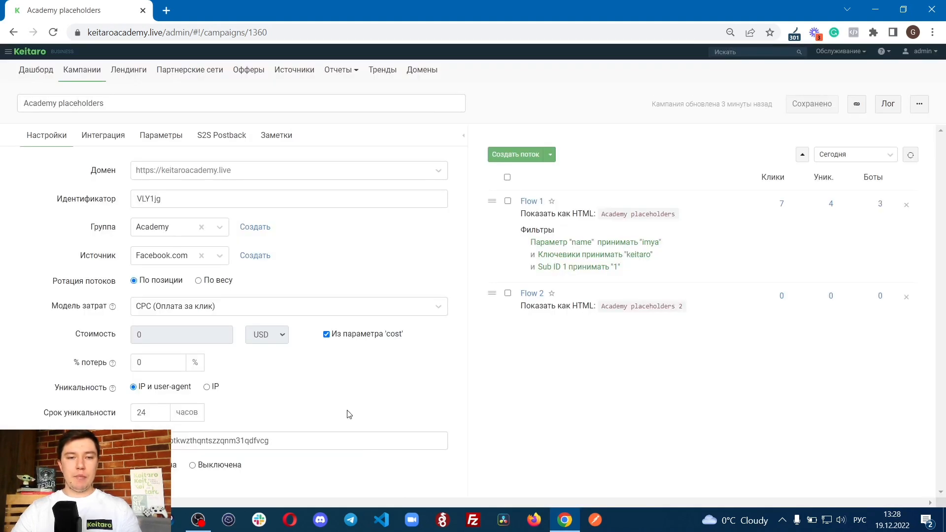
Step: Set the Sub id 15 parameter of the campaign to "name" and save the campaign
click(173, 140)
scroll(261, 335, down, 4)
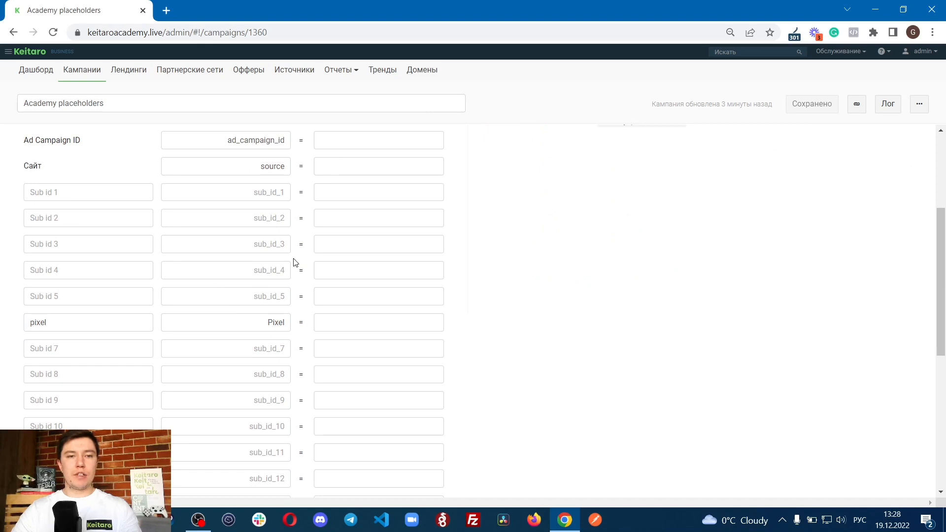
scroll(237, 272, up, 4)
scroll(271, 421, down, 4)
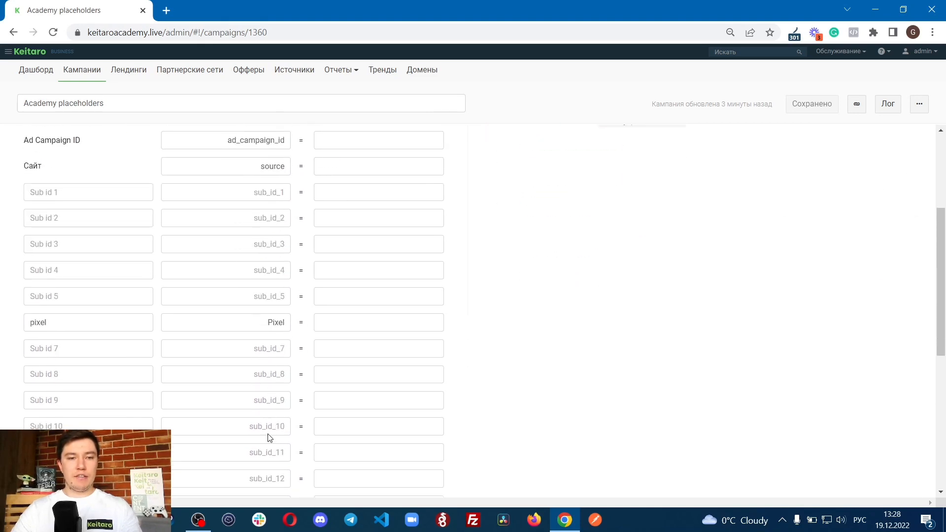
scroll(270, 467, down, 6)
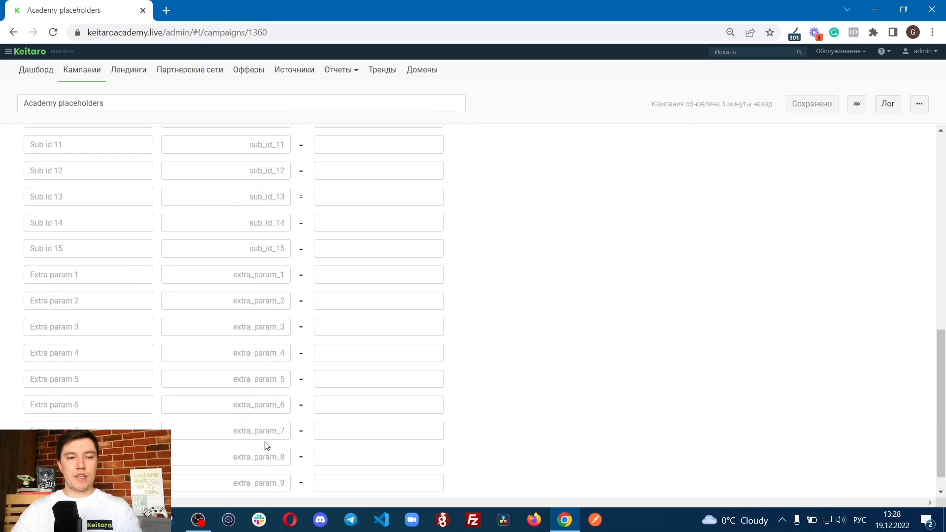
click(260, 251)
key(alt+shift)
text(name)
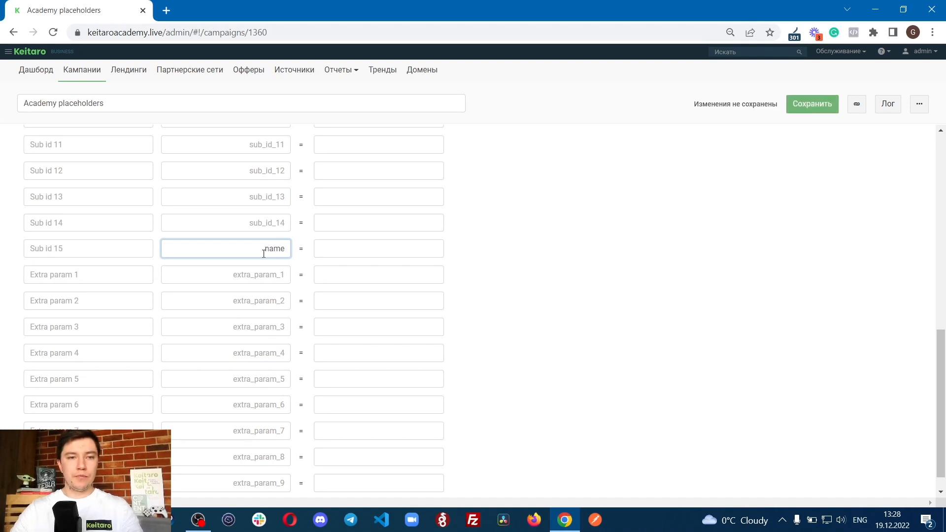
click(832, 104)
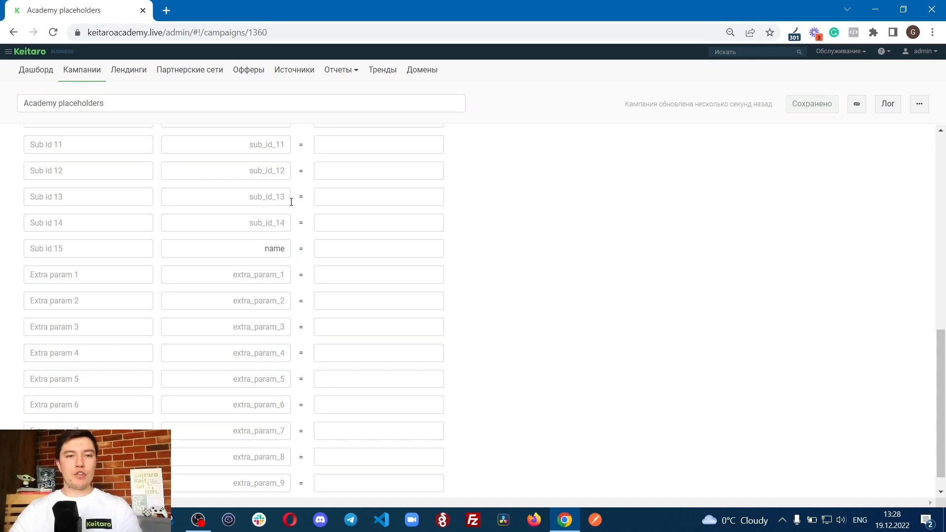
Step: Examine Flow 1's filters alongside the keyword row in the campaign's parameters
scroll(275, 198, up, 2)
scroll(275, 197, up, 1)
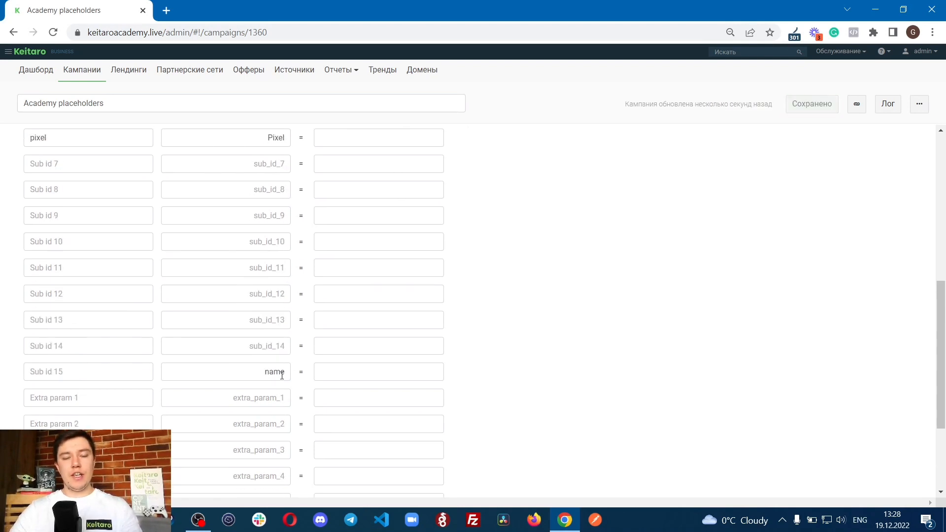
scroll(267, 375, up, 2)
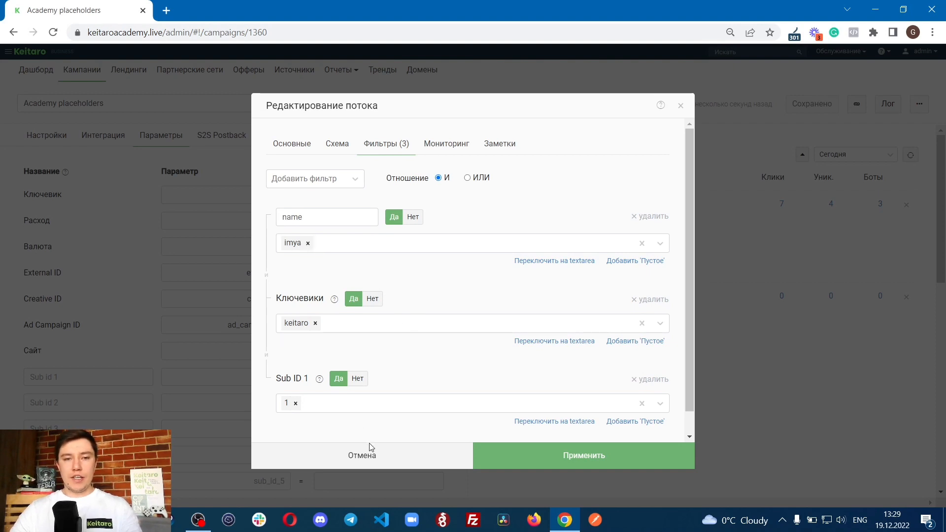
click(381, 455)
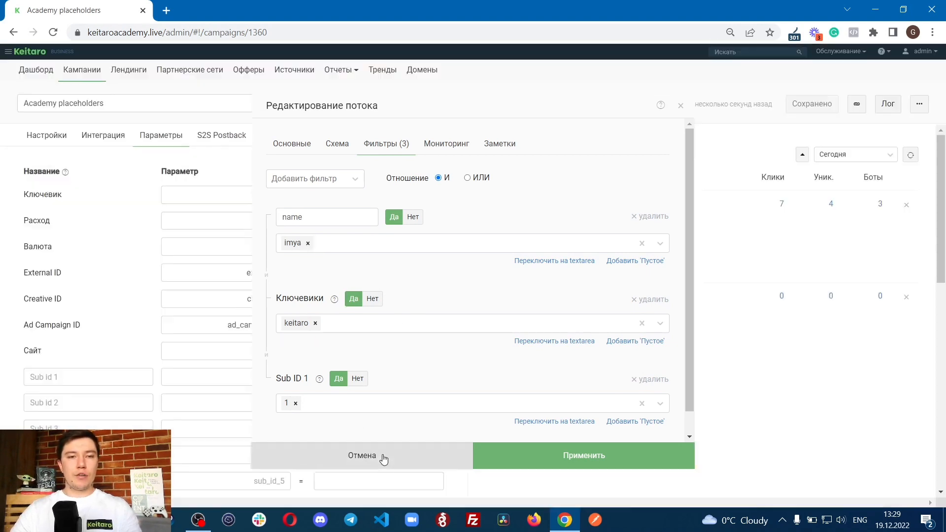
drag(21, 195, 89, 196)
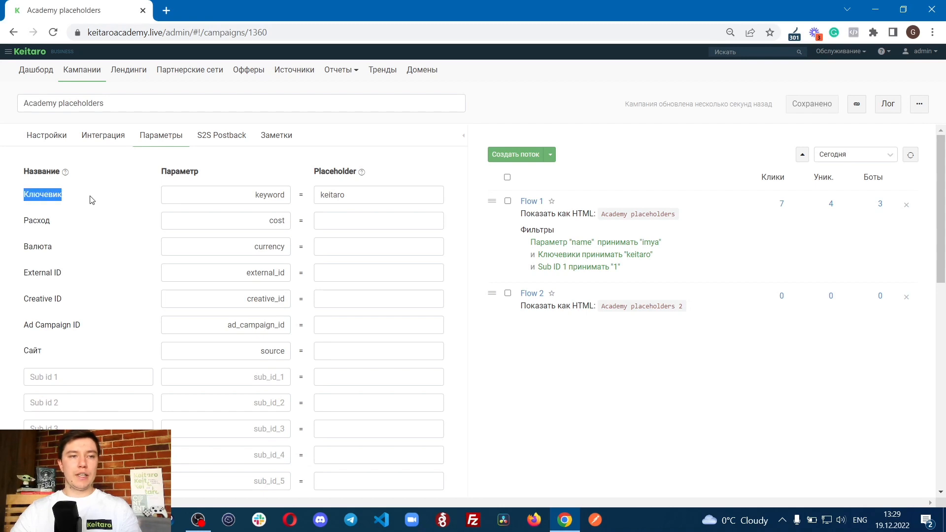
click(90, 196)
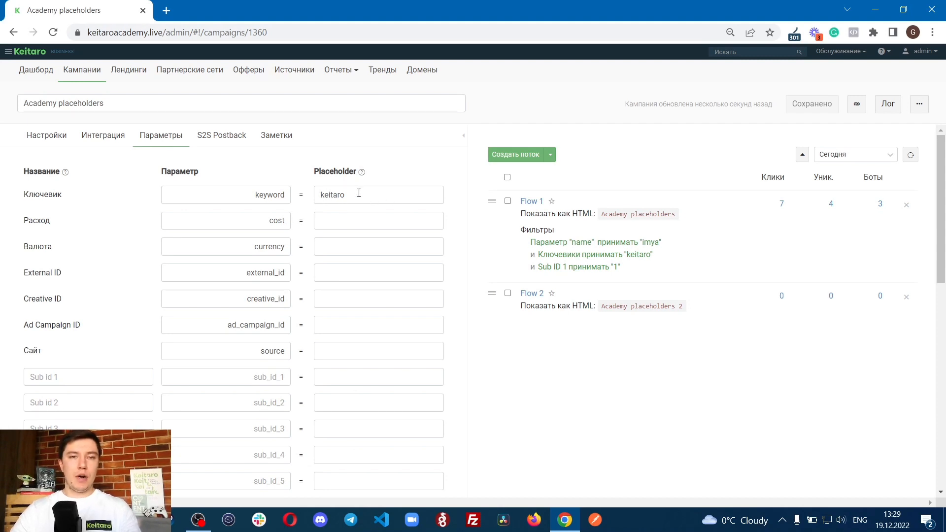
click(532, 201)
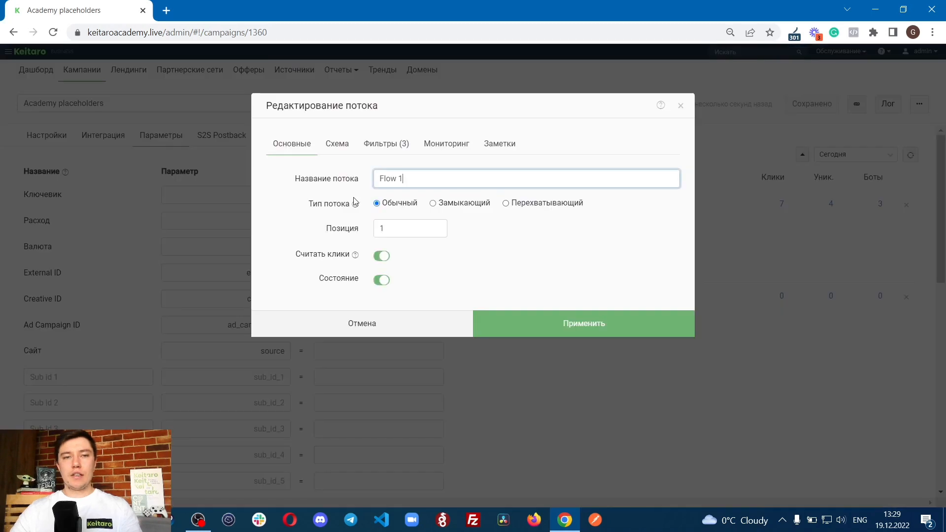
click(399, 154)
scroll(364, 335, down, 1)
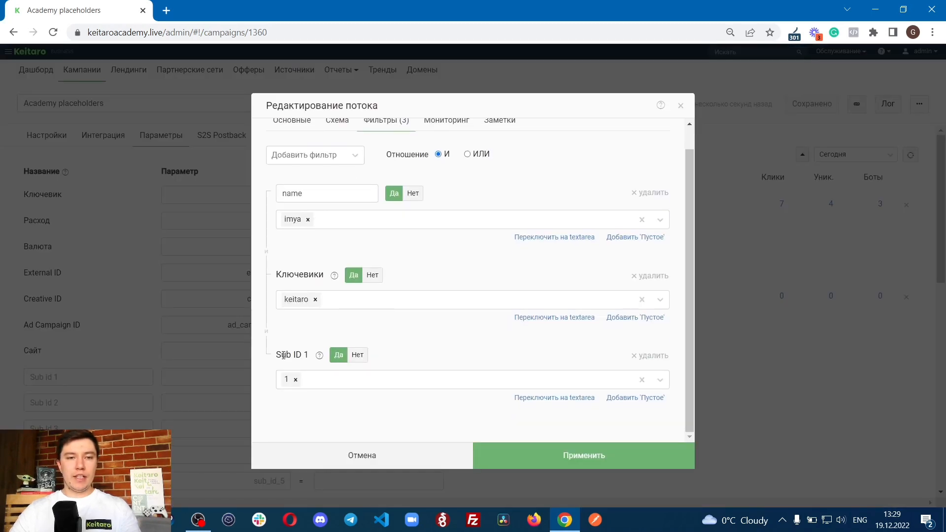
click(354, 456)
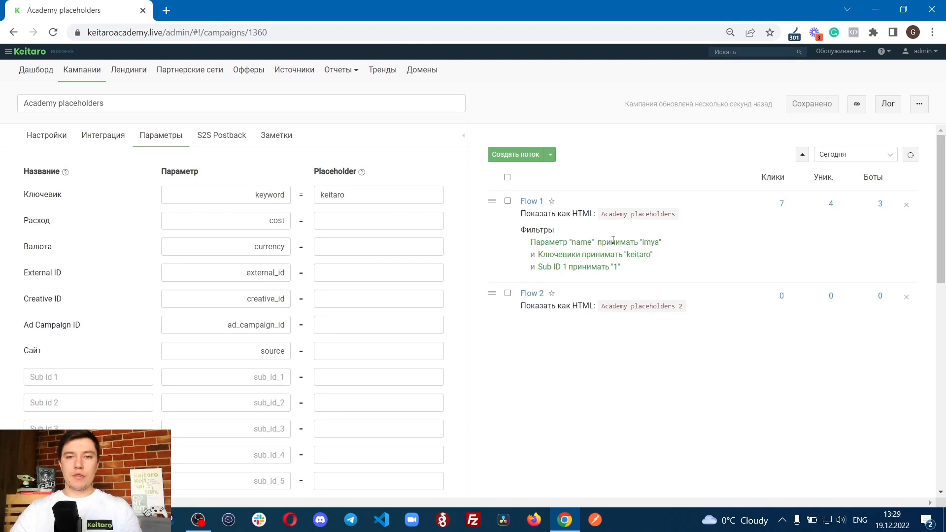
Step: Copy the campaign link, open it in a new browser tab and read the page text
click(856, 103)
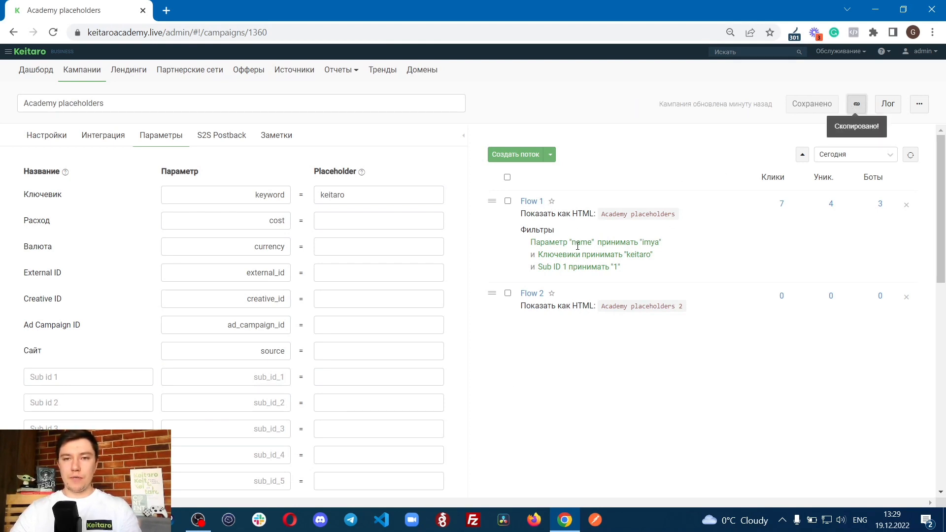
click(166, 10)
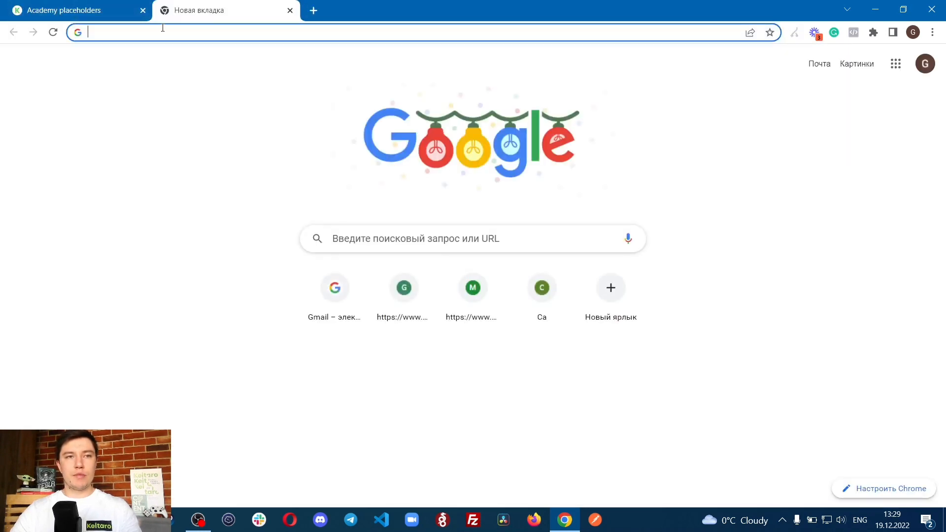
text(https://keitaroacademy.live/VLY1jg?keyword=keitaro)
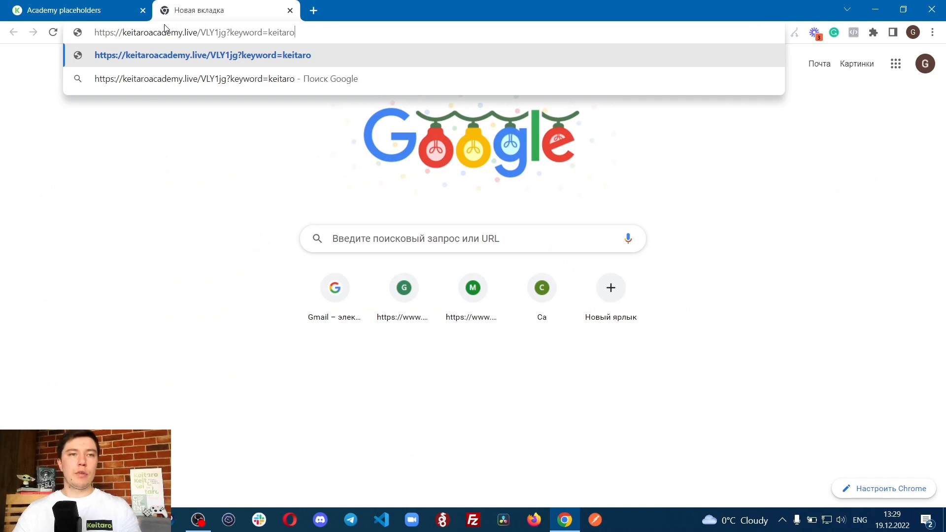
key(Return)
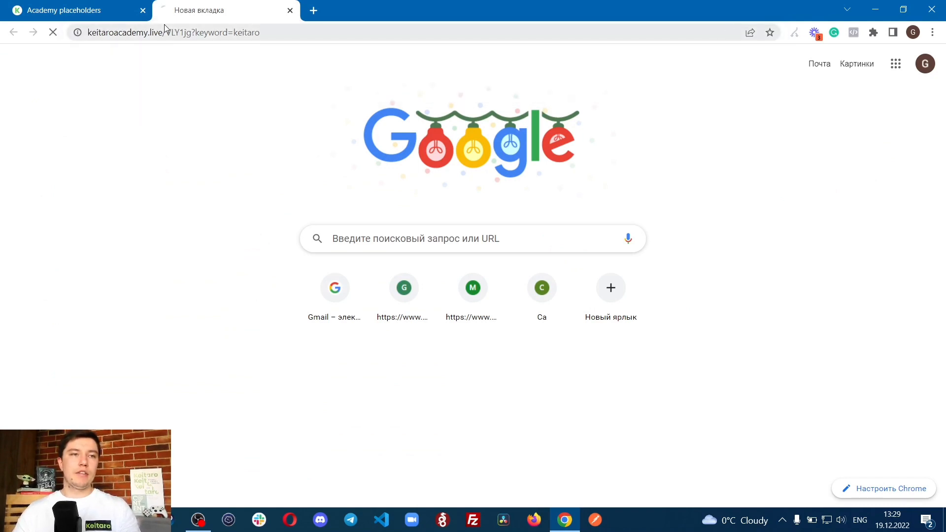
drag(1, 49, 66, 58)
click(110, 57)
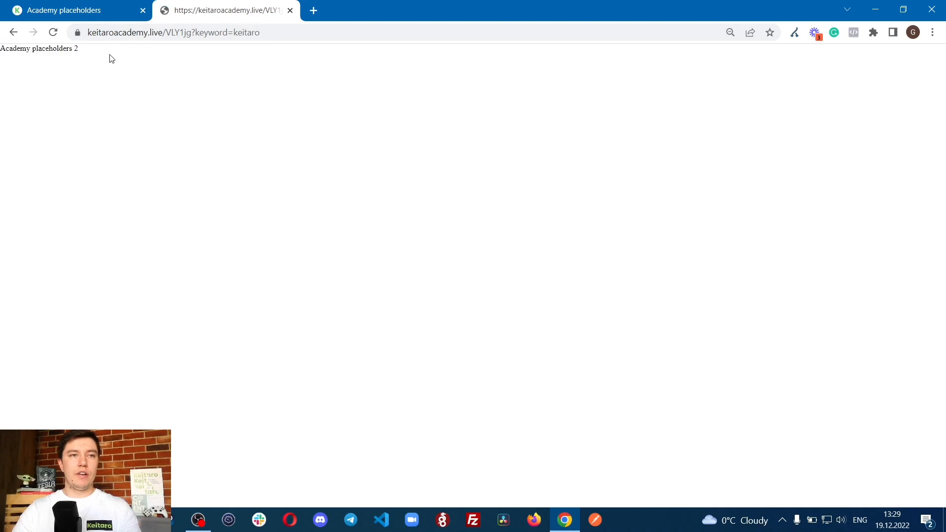
Step: Compare Flow 1's name, keyword and Sub ID 1 filters with the keyword parameter in the opened campaign link
click(106, 12)
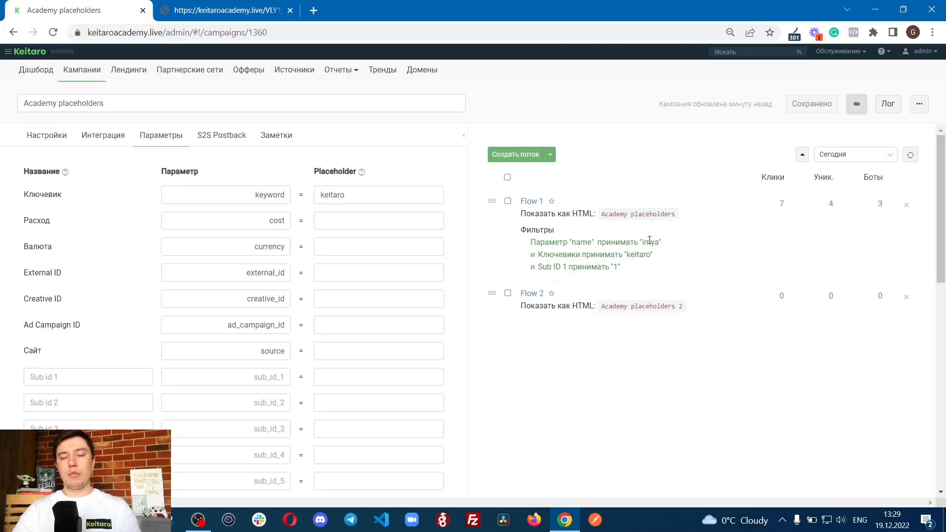
drag(531, 243, 732, 243)
click(641, 272)
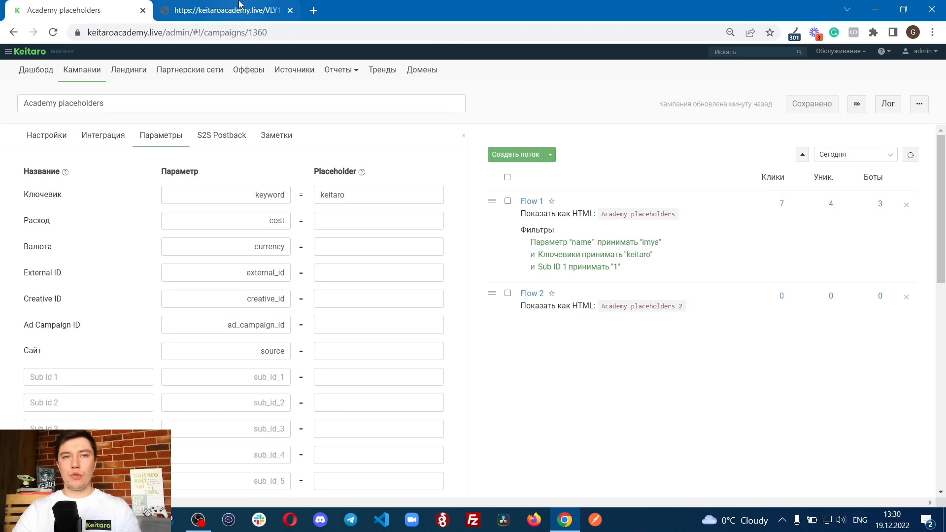
click(209, 11)
click(186, 30)
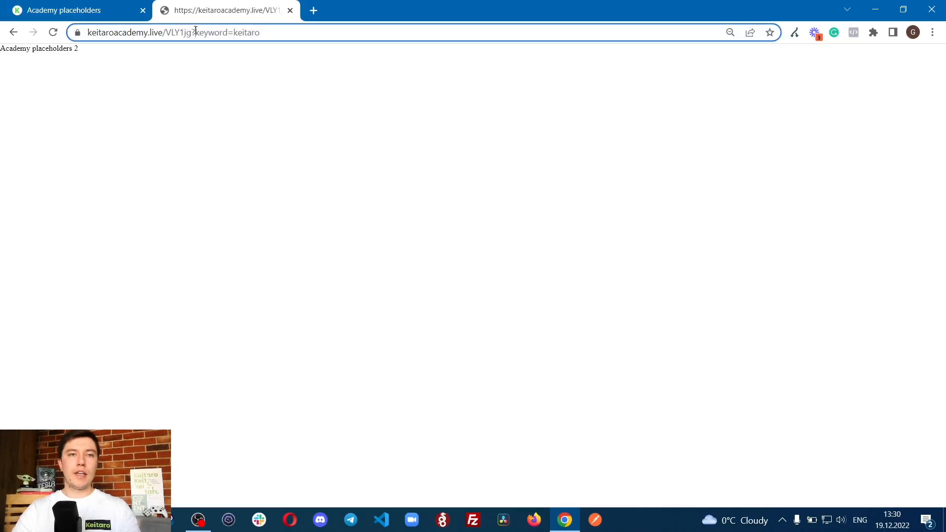
drag(221, 32, 287, 32)
click(98, 10)
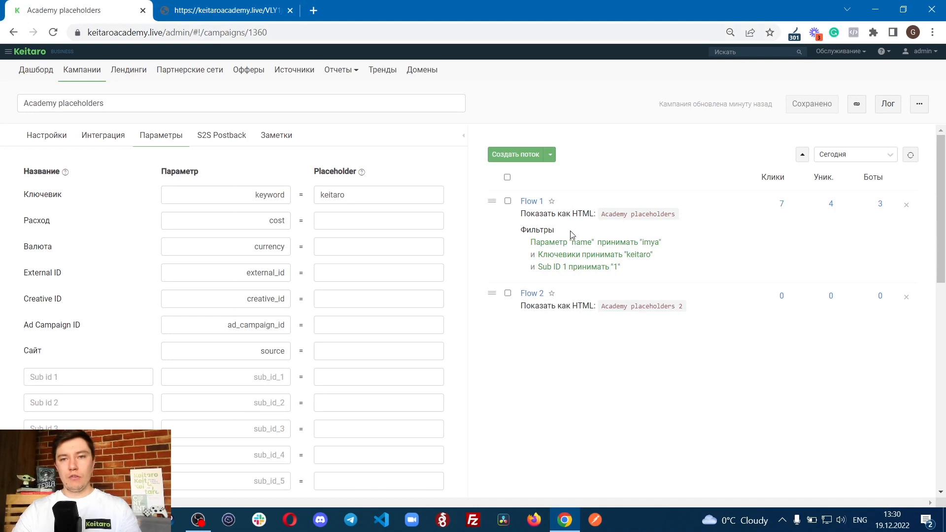
drag(535, 255, 696, 257)
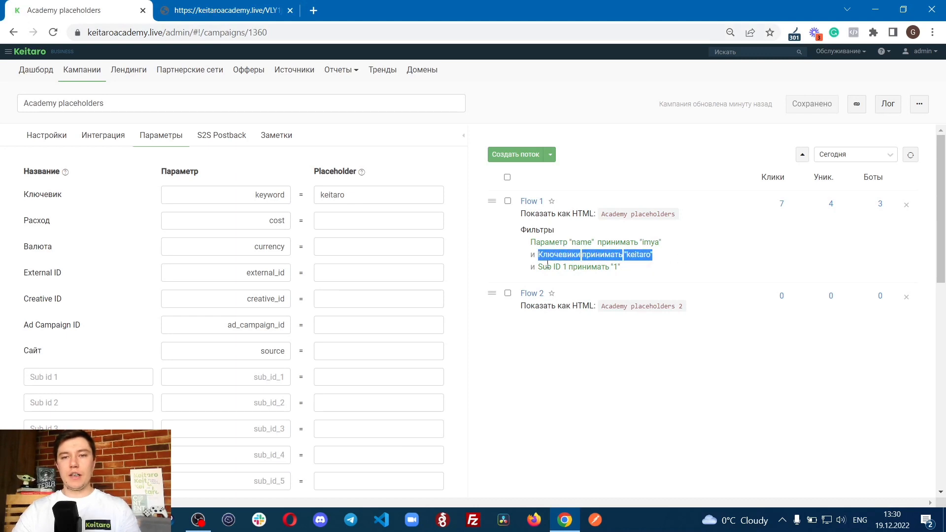
drag(536, 269, 641, 271)
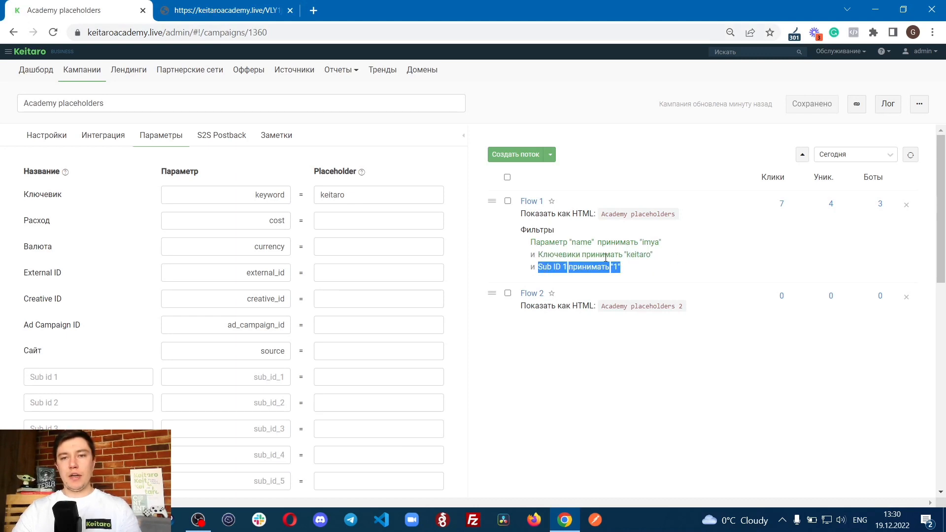
click(606, 258)
drag(570, 241, 662, 242)
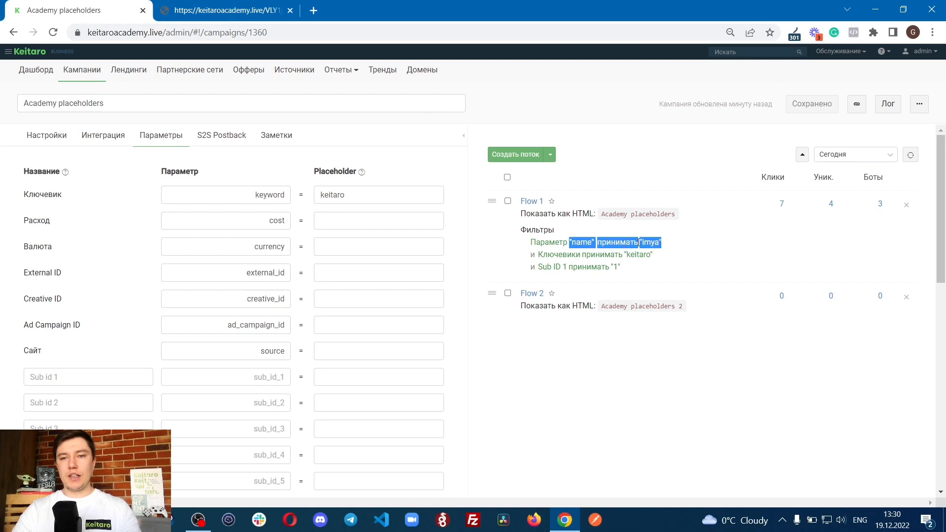
click(629, 246)
Step: Set the relation between Flow 1's filters to ИЛИ, apply it and save the campaign
click(528, 202)
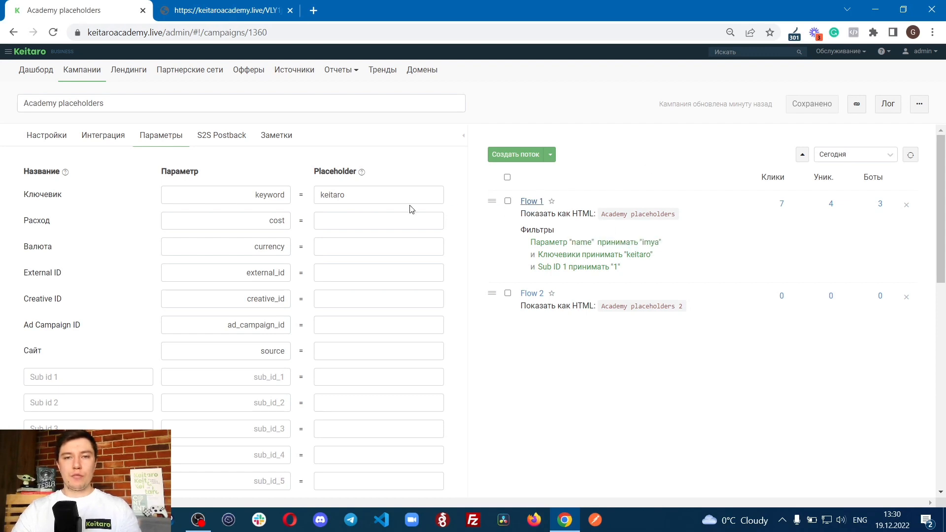
click(370, 146)
click(487, 178)
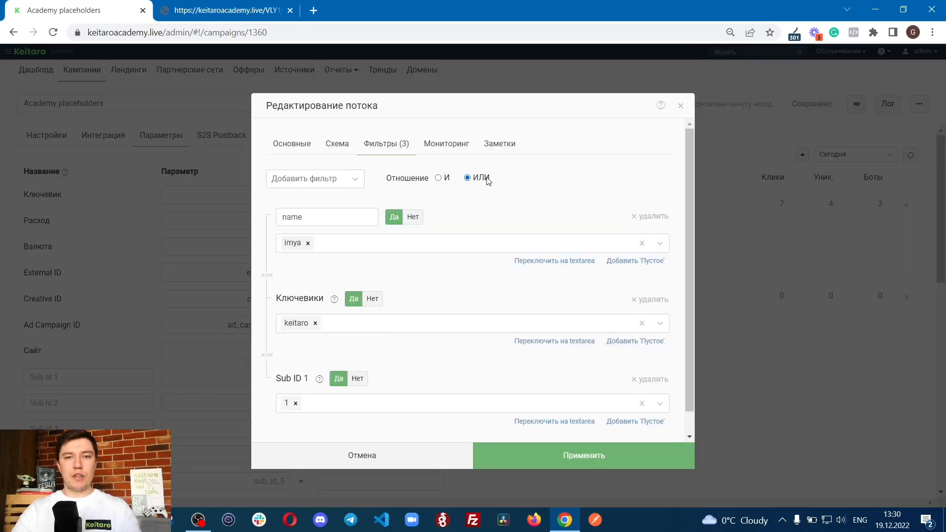
click(593, 460)
click(799, 109)
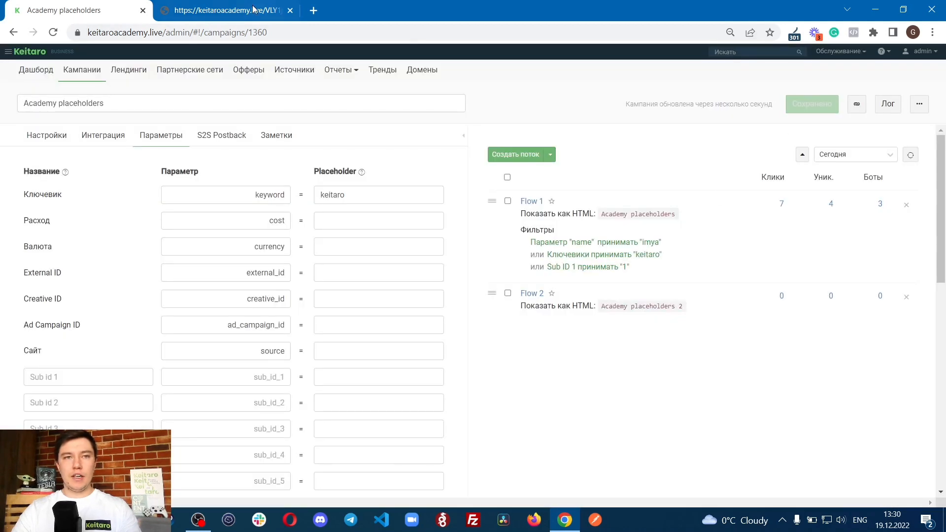
Step: Reload the opened campaign link to check which flow's page is shown
click(224, 10)
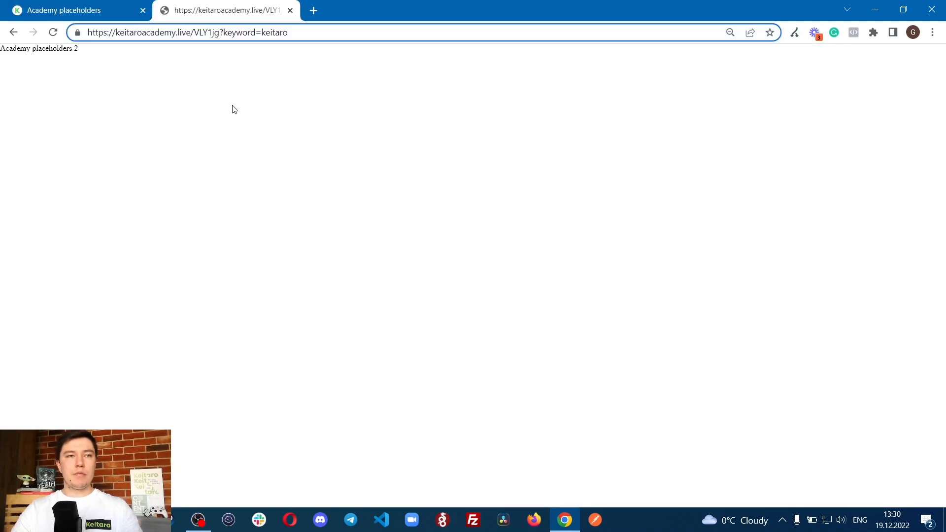
drag(36, 48, 121, 55)
key(F5)
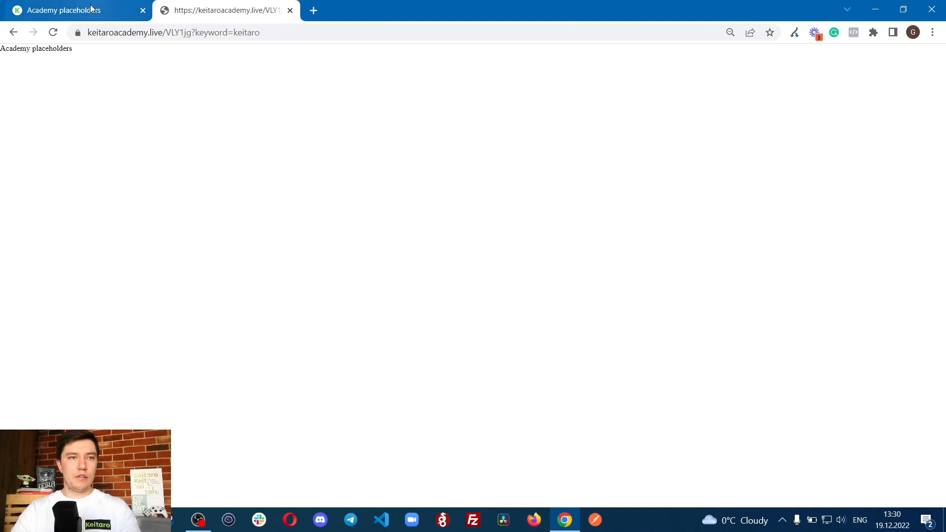
Step: Compare the opened page's text with the HTML content set for Flow 1 in the campaign
drag(5, 53, 101, 59)
click(89, 13)
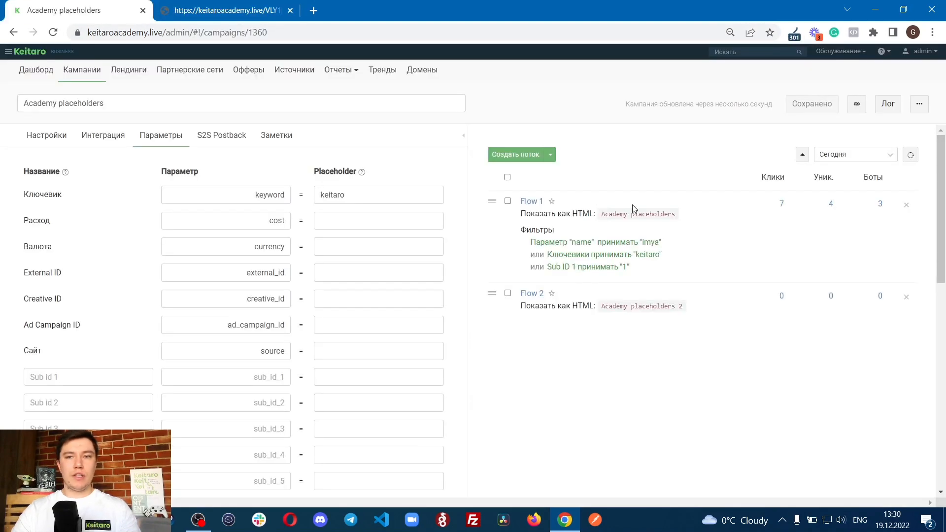
drag(599, 214, 708, 213)
click(655, 213)
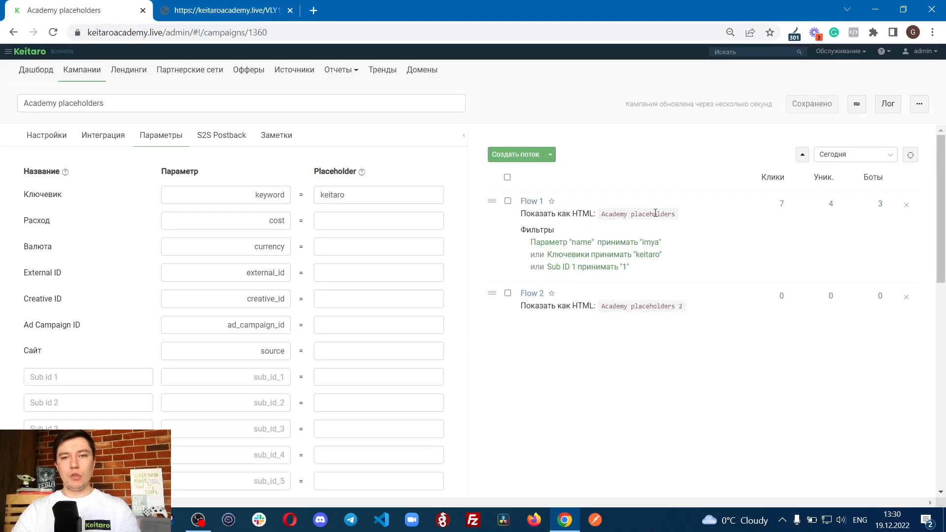
Step: Examine Flow 1's name, keyword and Sub ID 1 filters and the ИЛИ relation joining them
double_click(539, 255)
click(539, 266)
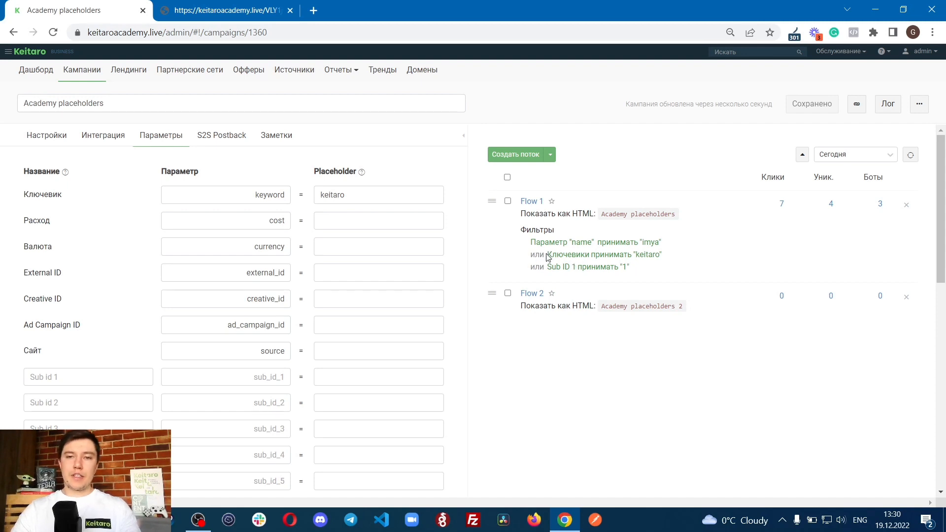
drag(547, 256, 679, 255)
click(668, 254)
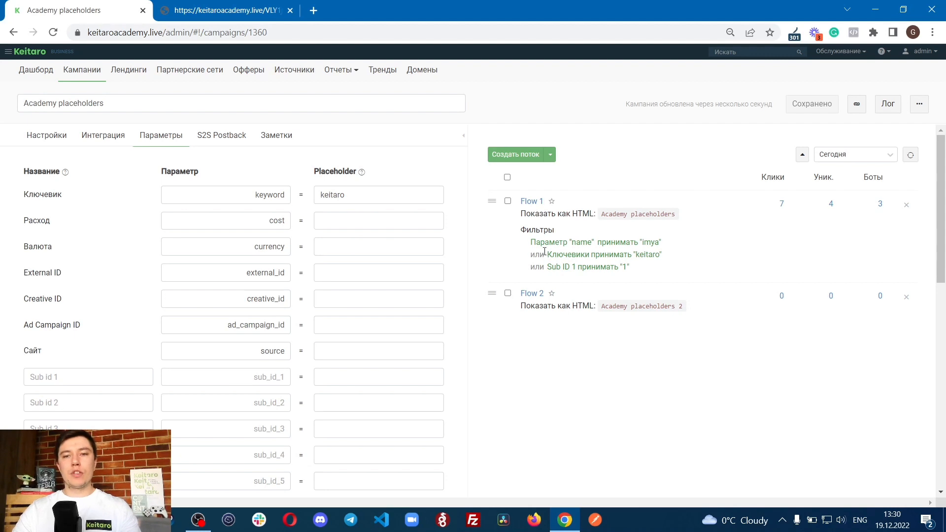
drag(520, 242, 666, 246)
drag(524, 258, 706, 255)
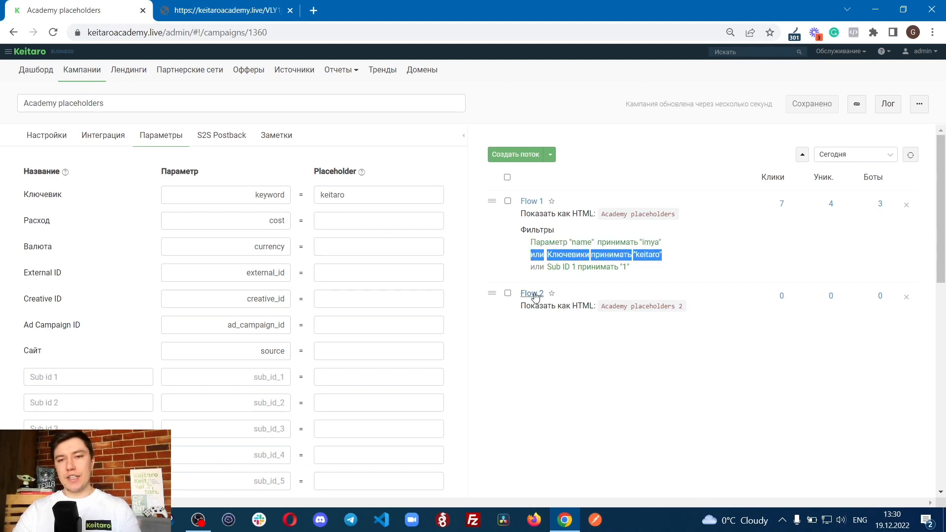
drag(522, 270, 715, 267)
click(671, 272)
drag(535, 243, 646, 257)
click(644, 260)
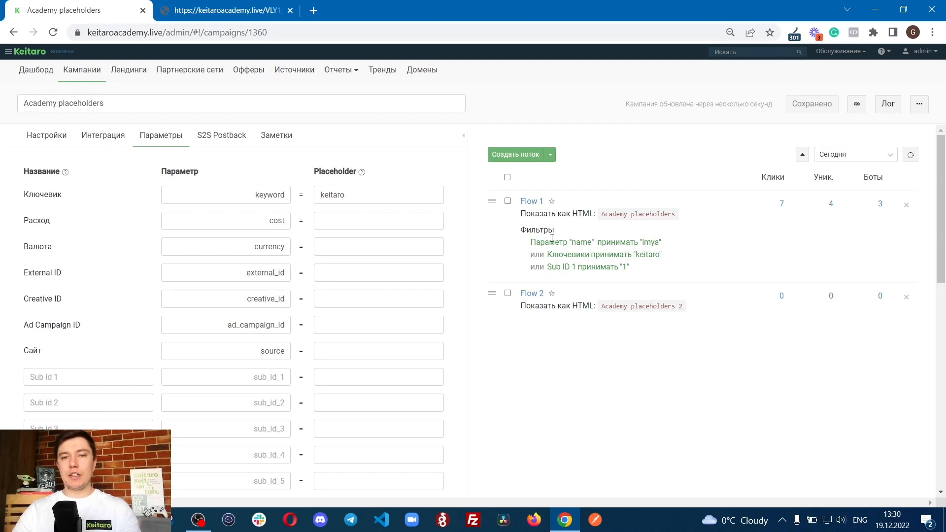
drag(516, 247, 665, 266)
click(667, 268)
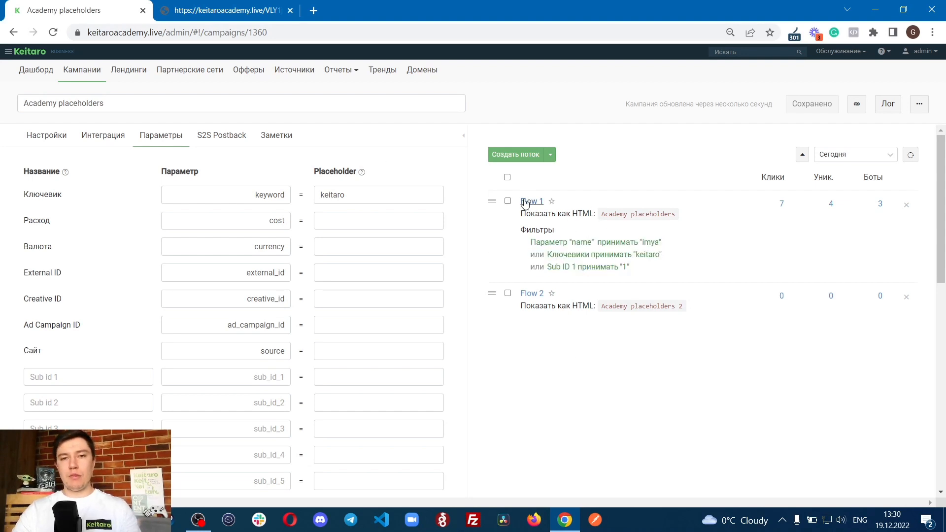
Step: Set the relation between Flow 1's filters to И, apply it and save the campaign
click(530, 201)
click(378, 143)
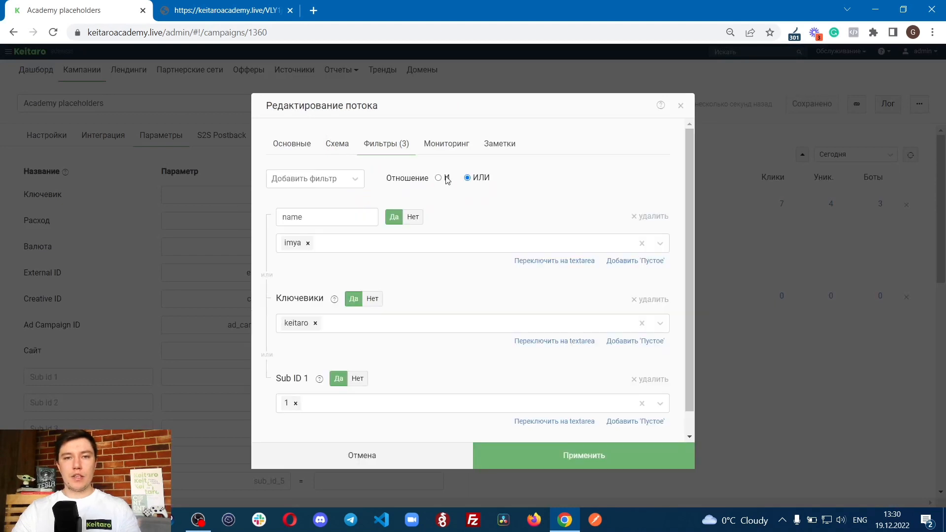
click(622, 461)
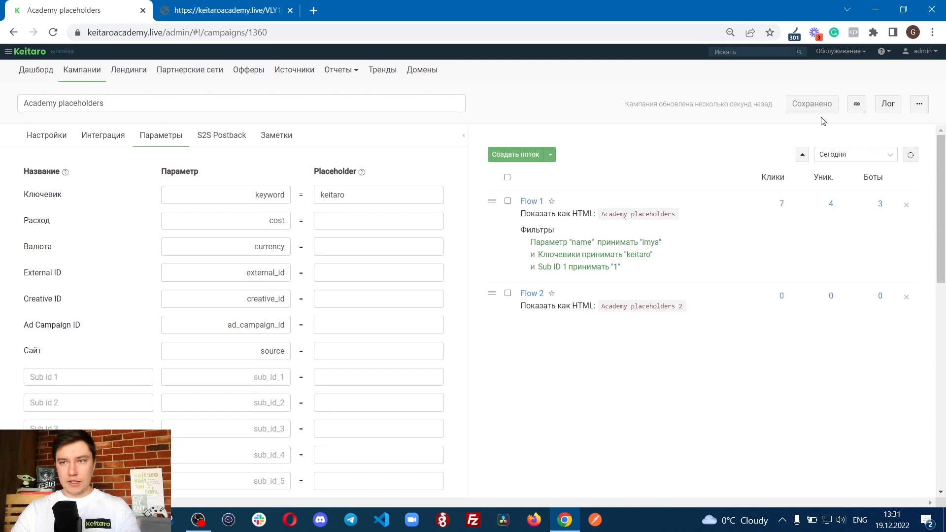
Step: Reopen the campaign link with only keyword=keitaro and read the text of the page it shows
click(227, 10)
click(273, 29)
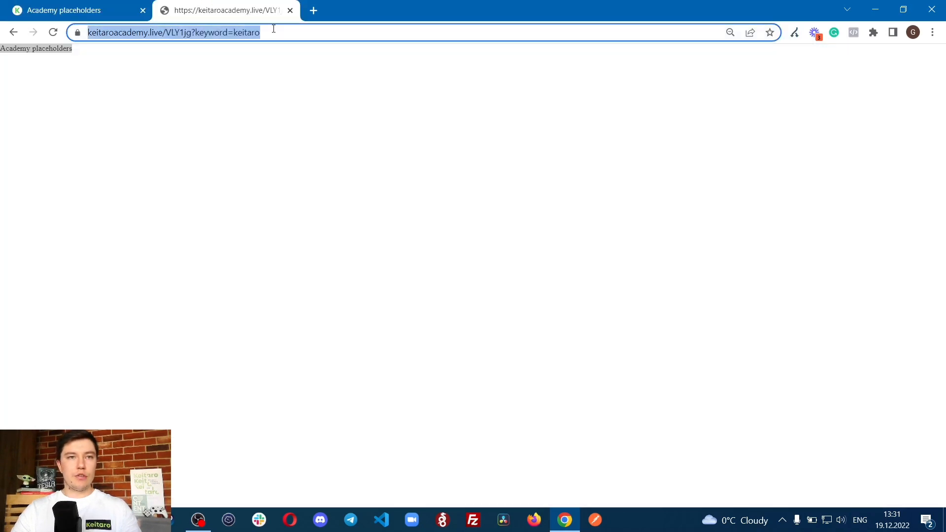
key(Return)
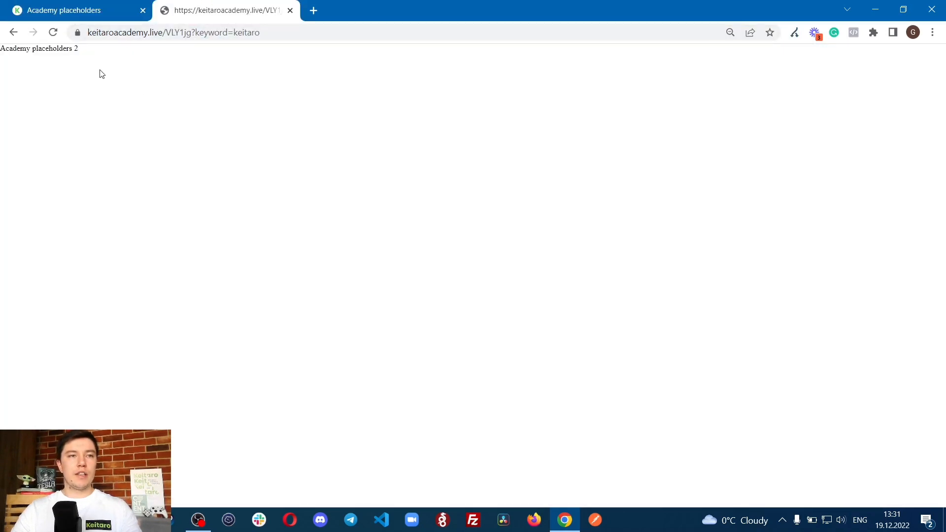
drag(1, 49, 113, 62)
click(117, 79)
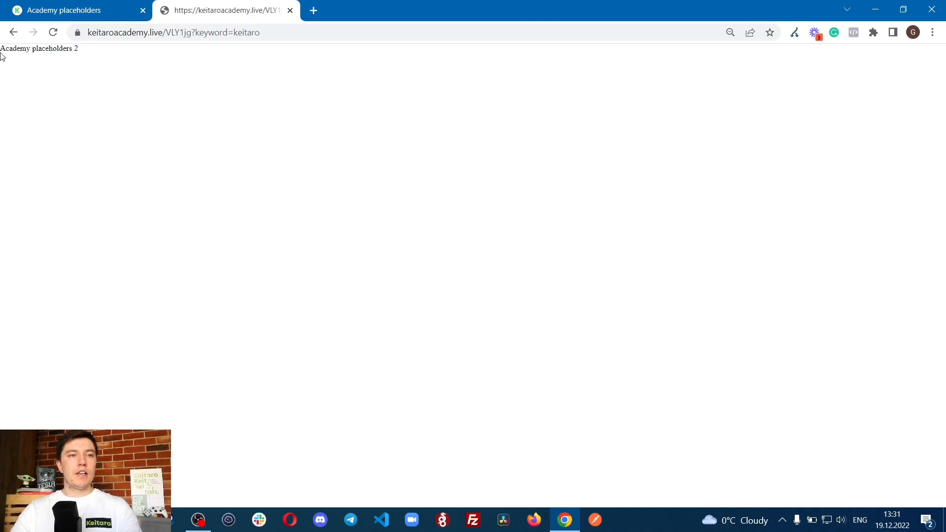
Step: Extend the campaign link with &sub_id_1=1&name=imya, open it and read the page text
click(297, 32)
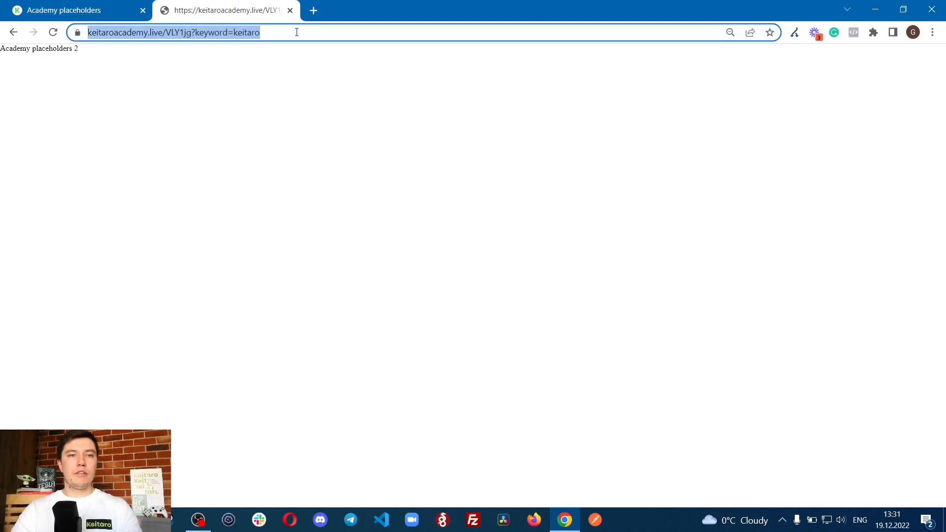
click(297, 32)
text(*)
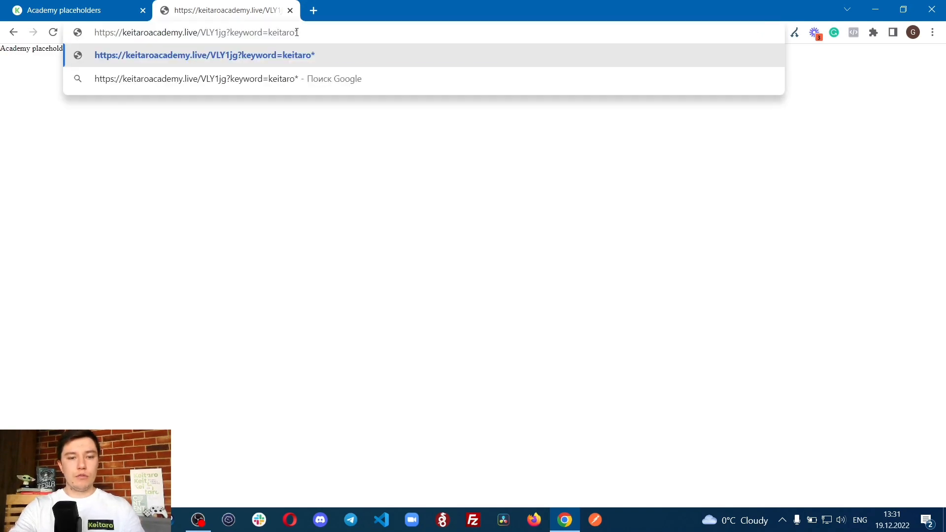
key(BackSpace)
key(Return)
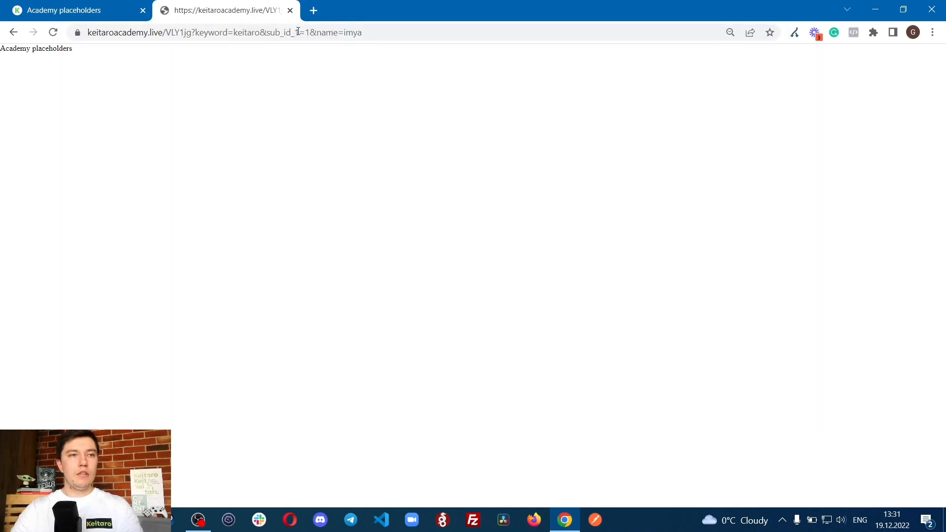
drag(2, 46, 108, 69)
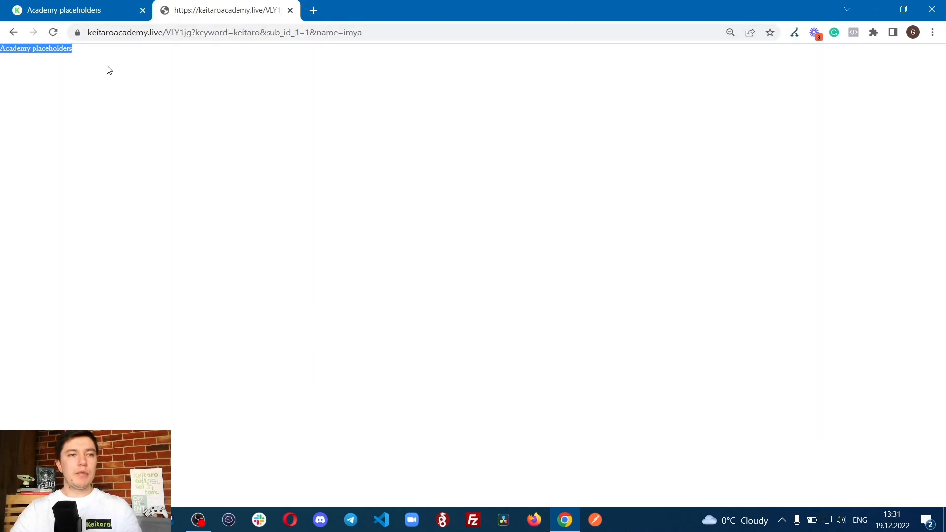
Step: Check the page text against Flow 1's HTML content and review its filters joined by И
click(68, 15)
drag(603, 213, 767, 206)
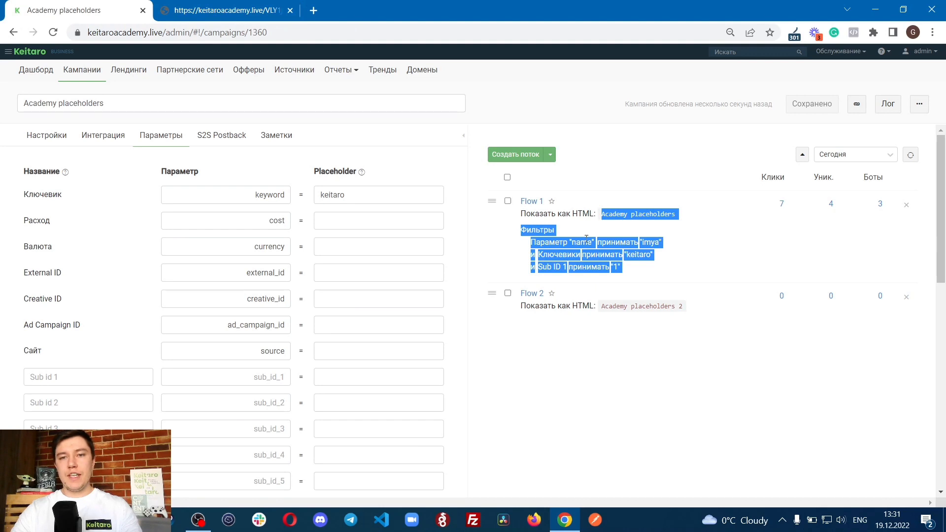
click(504, 244)
drag(529, 244, 666, 247)
click(673, 238)
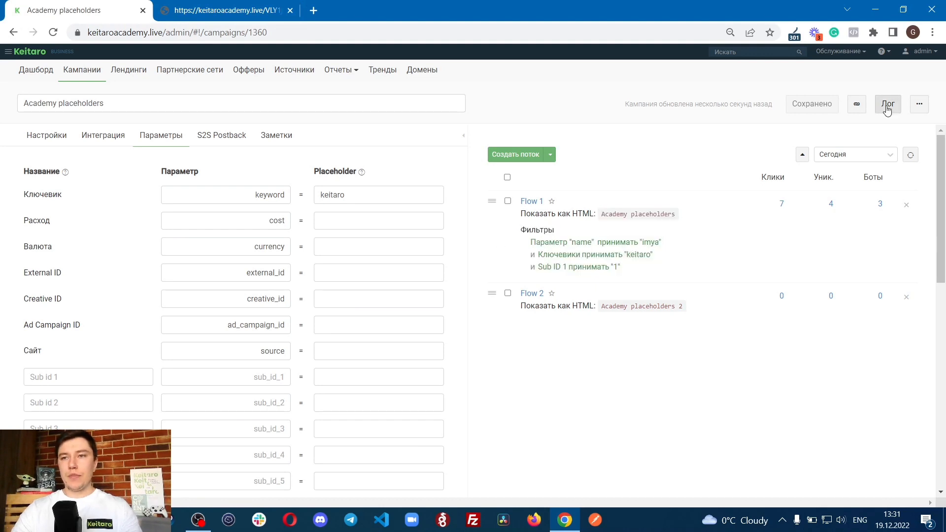
Step: Open the campaign's traffic log, inspect the keyword, sub_id_1 and name parameters in the latest requested URL, and close the log
click(887, 107)
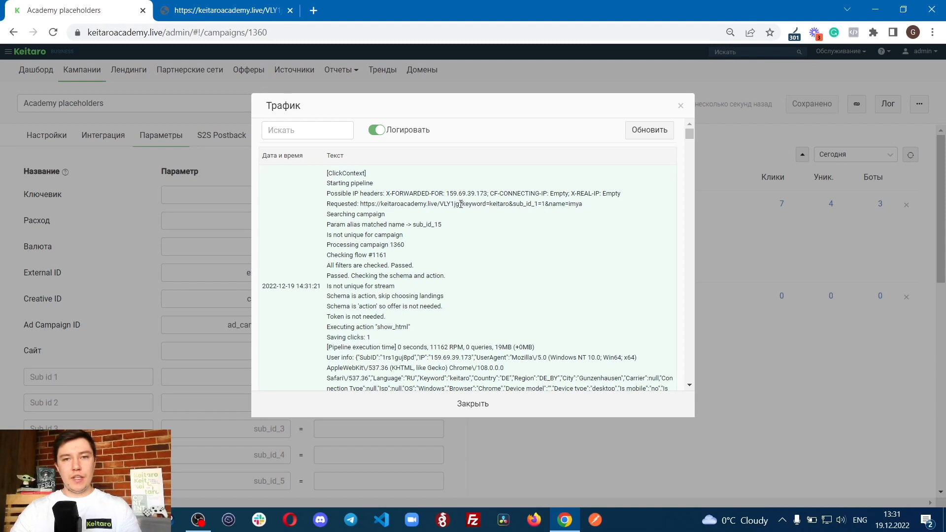
drag(460, 204, 617, 210)
click(512, 204)
click(546, 205)
click(548, 202)
click(508, 431)
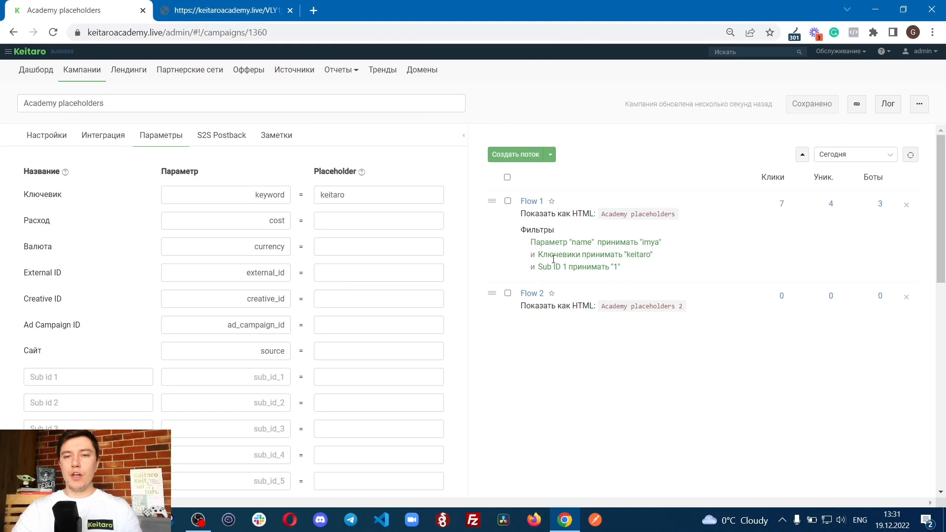
Step: Set the Sub ID 4 parameter name to asdasdasdasd and its placeholder to 123123123
scroll(261, 397, down, 1)
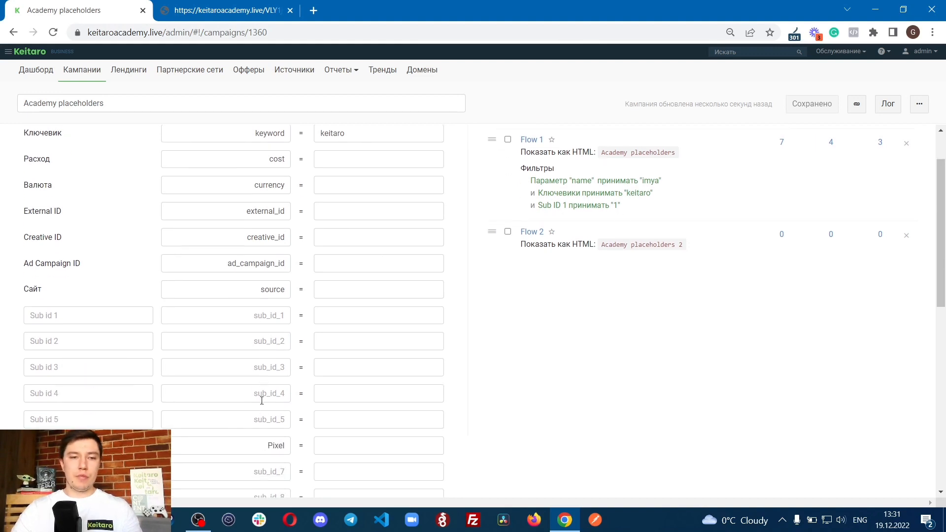
click(267, 393)
text(asdasdasdasd)
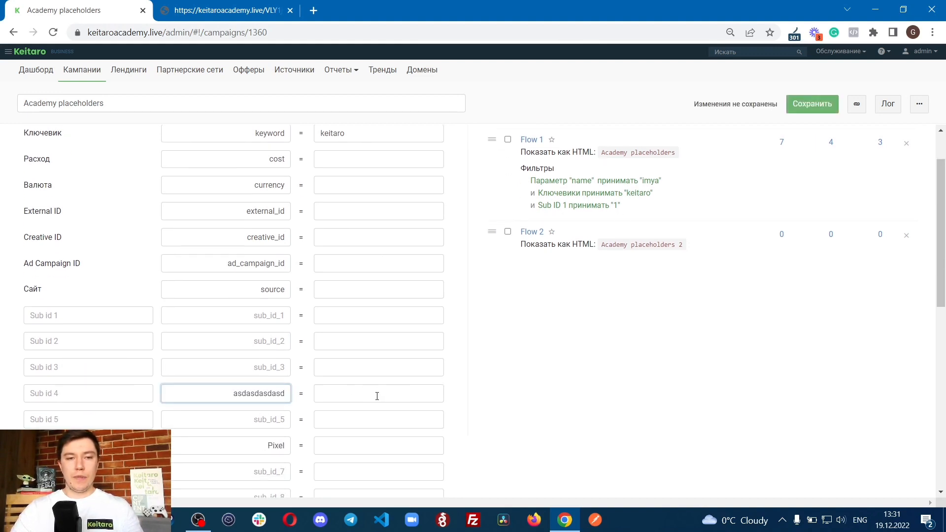
click(377, 396)
text(123123123)
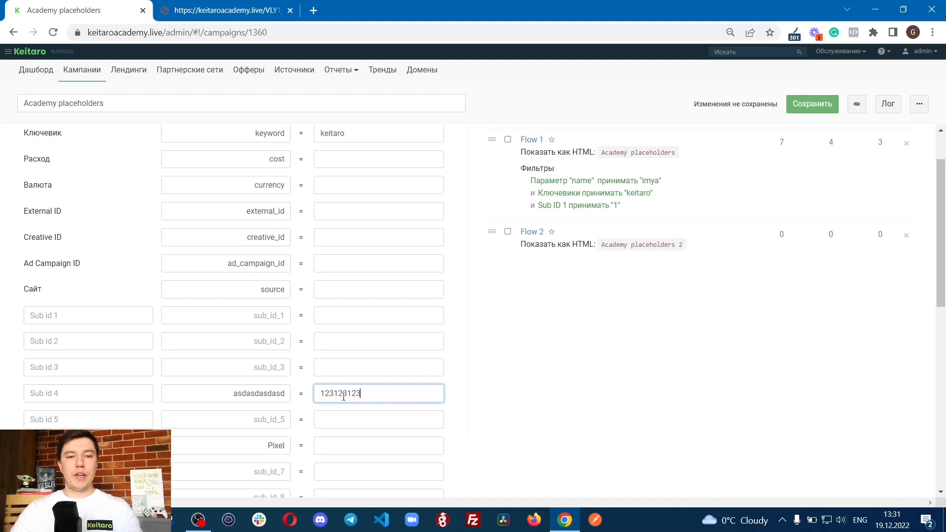
scroll(545, 355, up, 1)
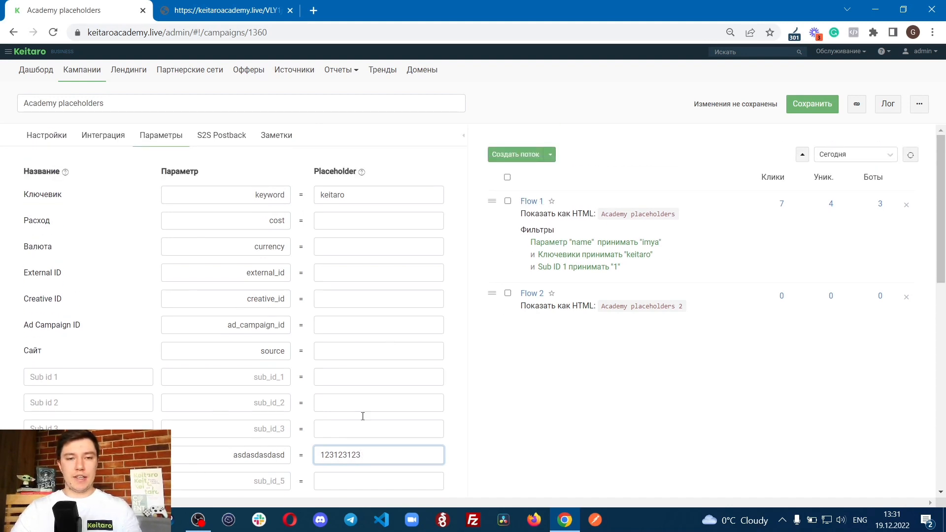
click(532, 200)
click(352, 142)
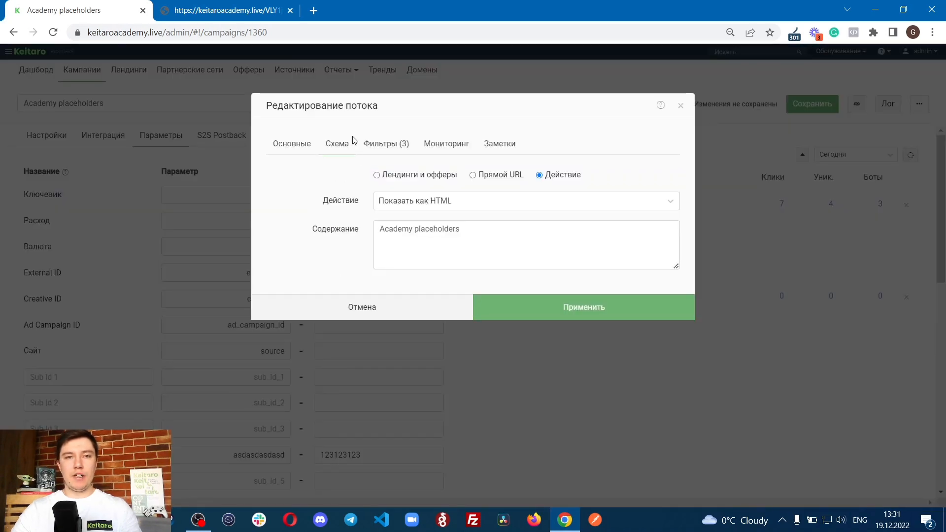
click(383, 150)
click(317, 180)
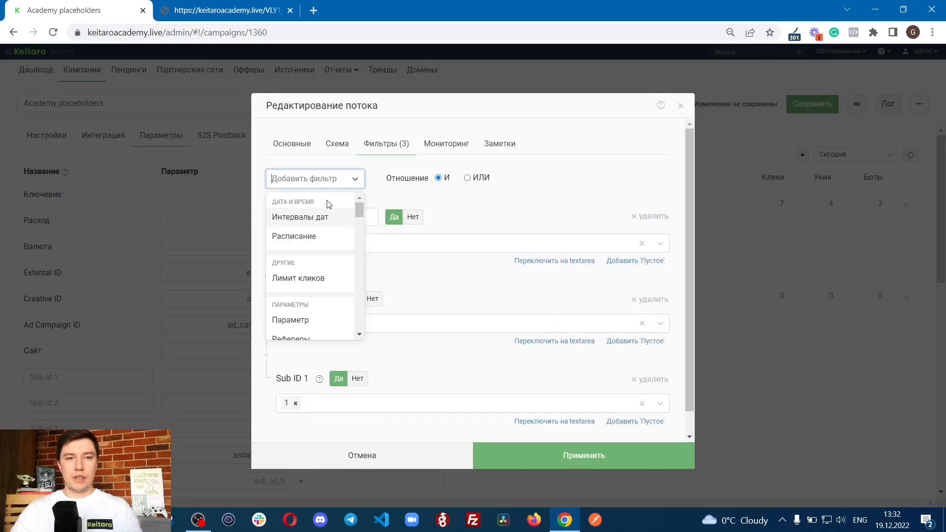
text(sub)
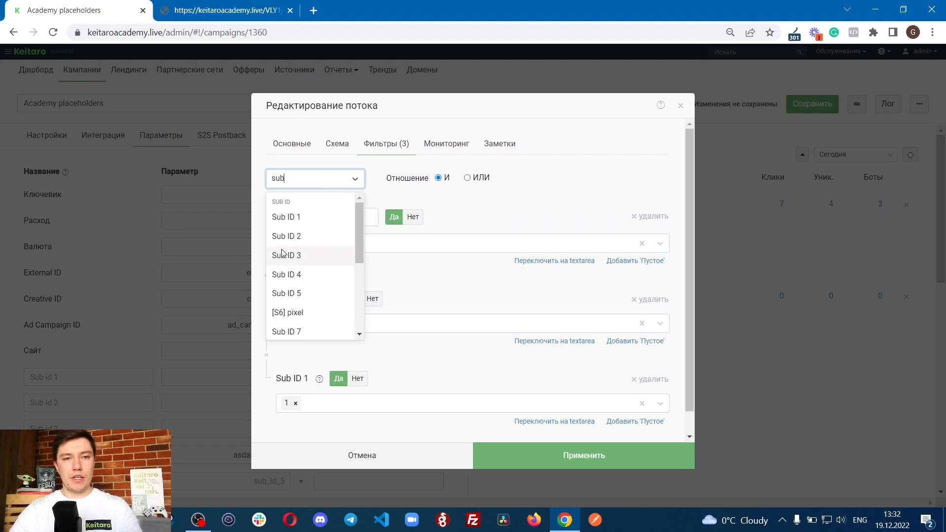
click(291, 275)
click(321, 242)
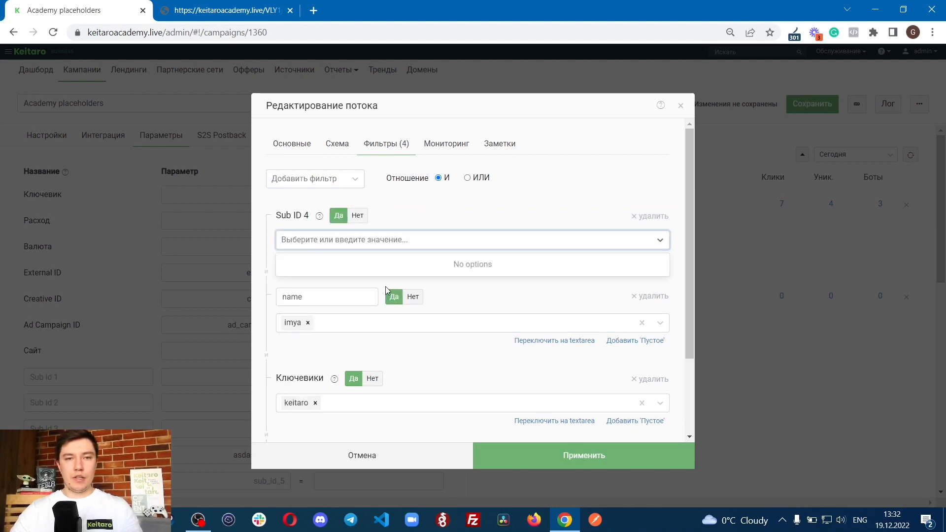
text(123123123123123)
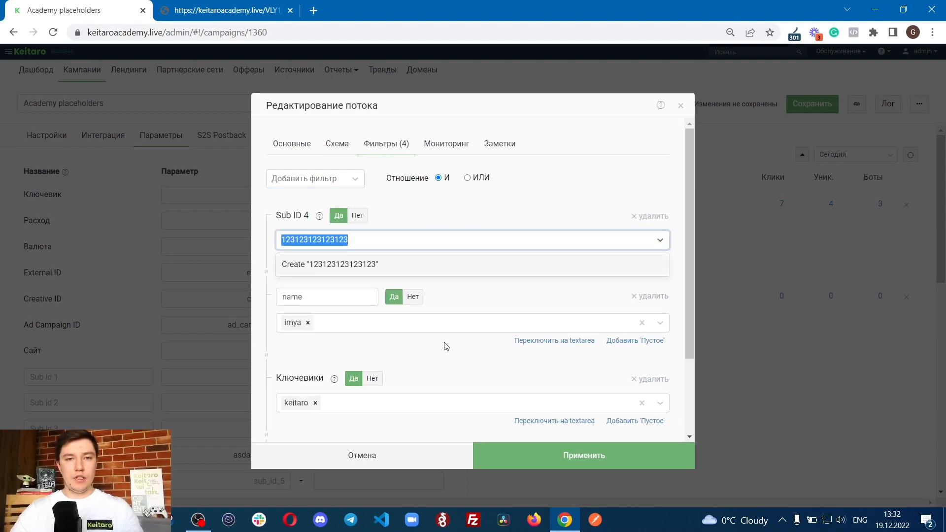
click(396, 265)
click(537, 445)
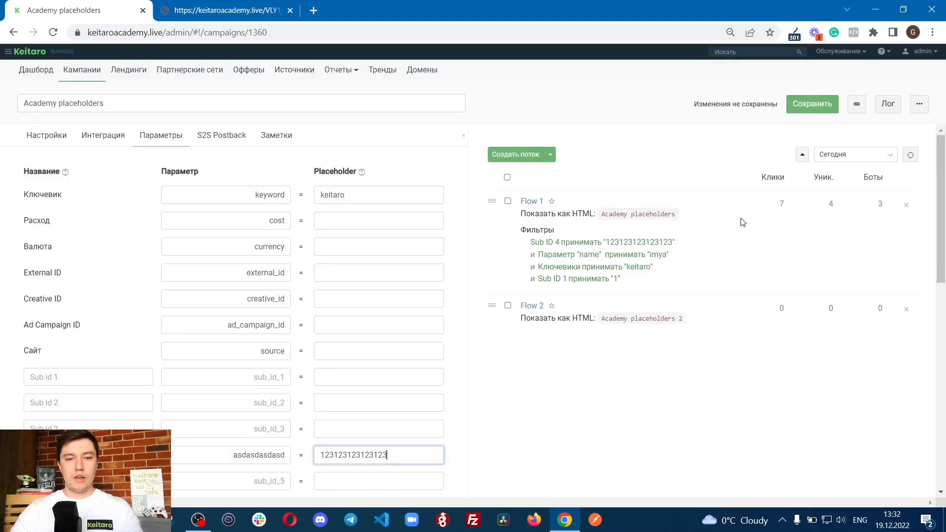
click(799, 111)
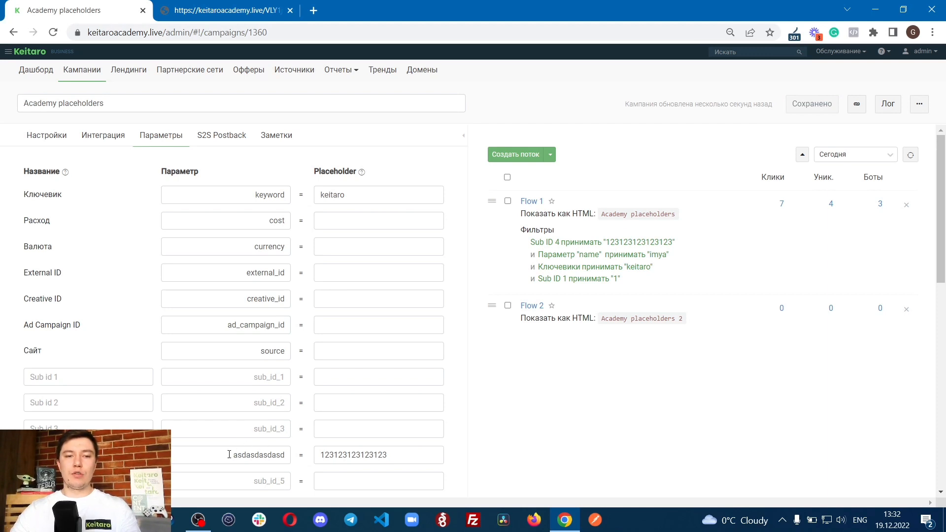
drag(229, 454, 295, 463)
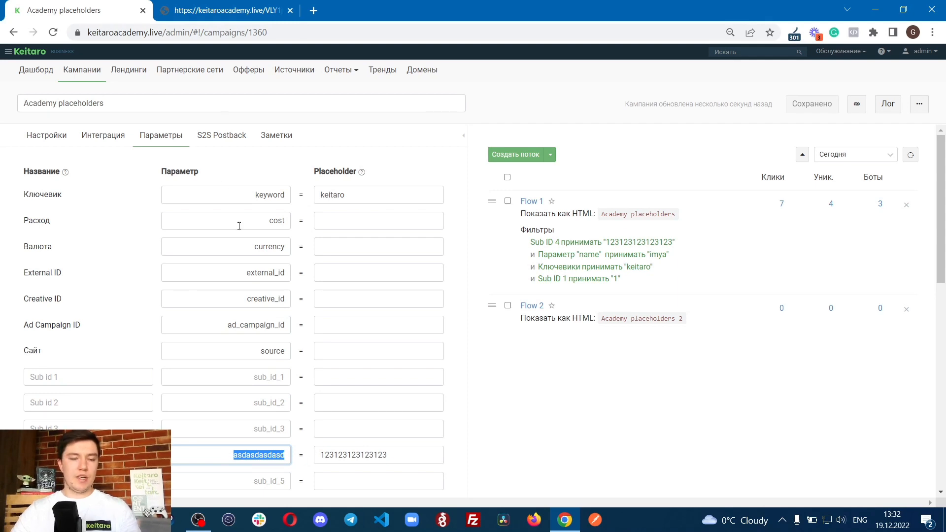
click(254, 15)
click(379, 31)
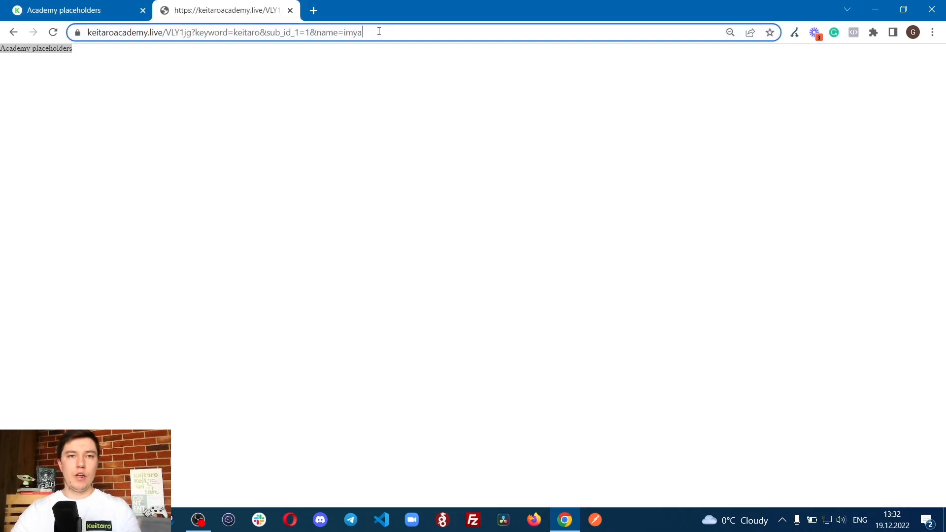
key(End)
text(&)
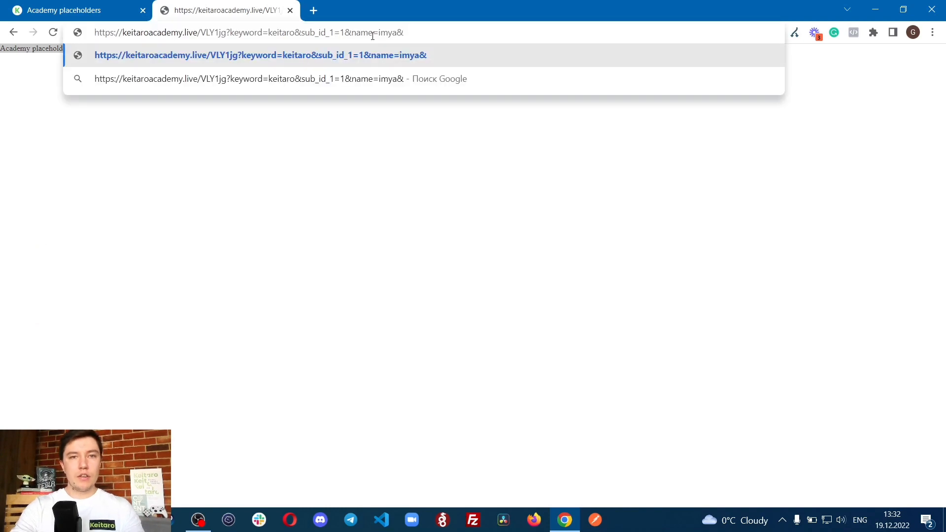
text(sub_id_4)
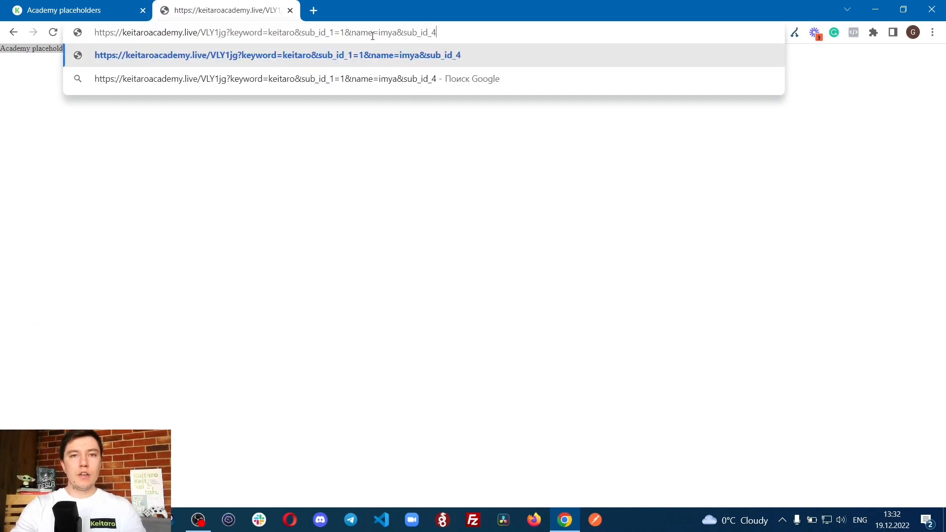
text(=123123123123123)
key(Return)
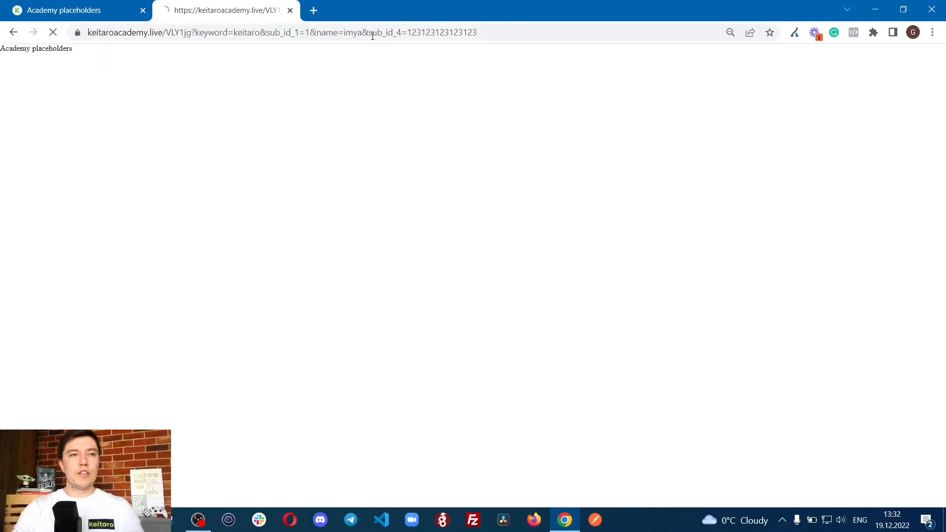
Step: Refresh the campaign's traffic log, check the sub_id_4 parameter in the requested URL and the flow and filter lines, and close the log
click(125, 6)
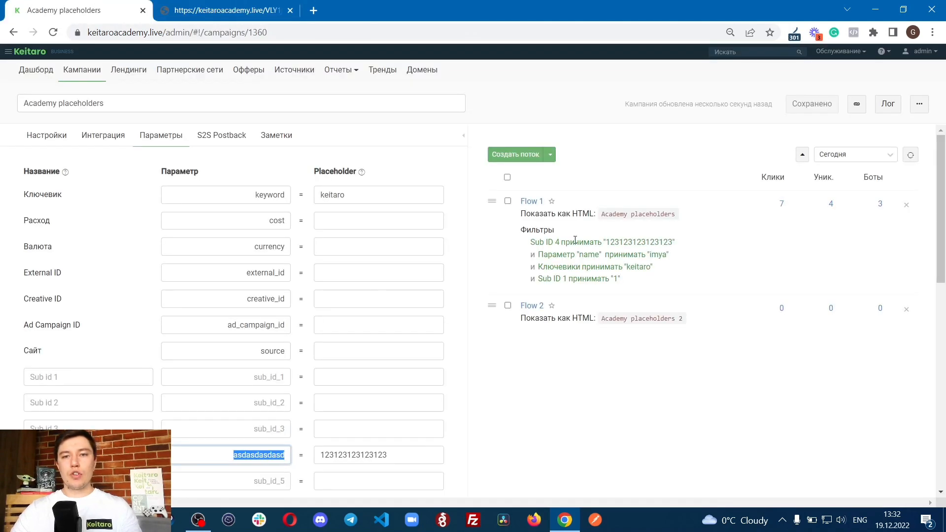
drag(554, 242, 674, 245)
click(888, 104)
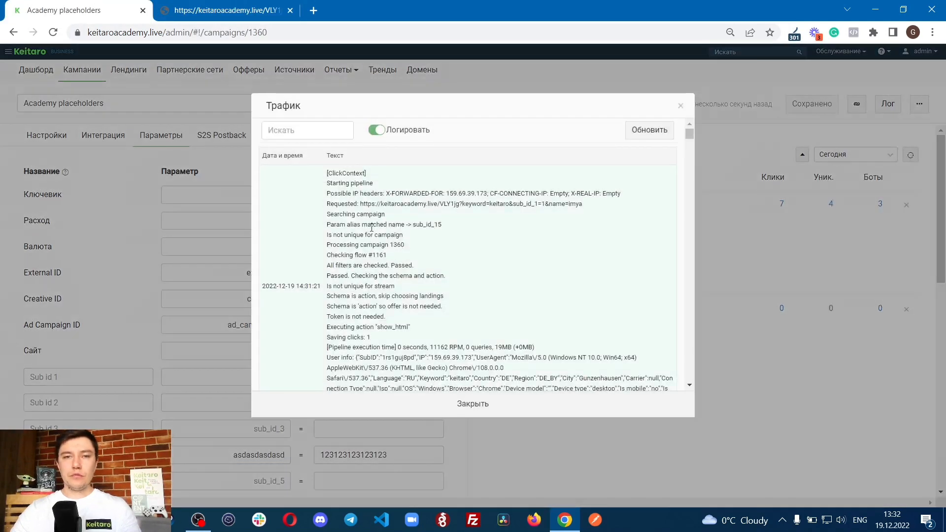
click(634, 132)
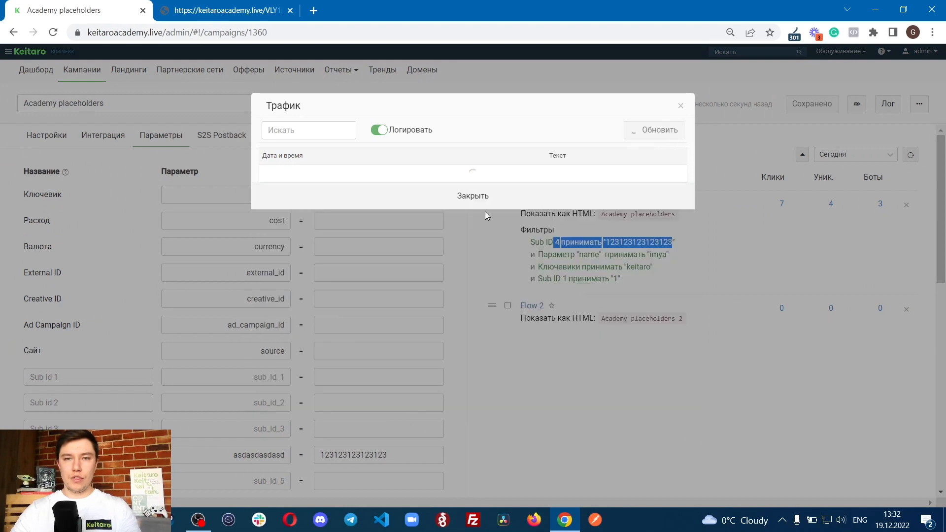
drag(582, 203, 670, 204)
click(581, 230)
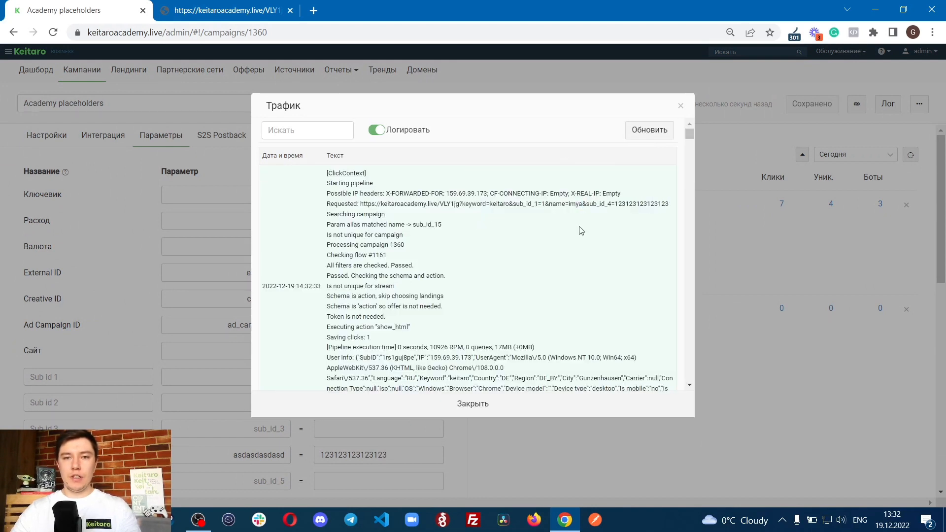
drag(327, 246, 409, 267)
click(417, 281)
click(463, 405)
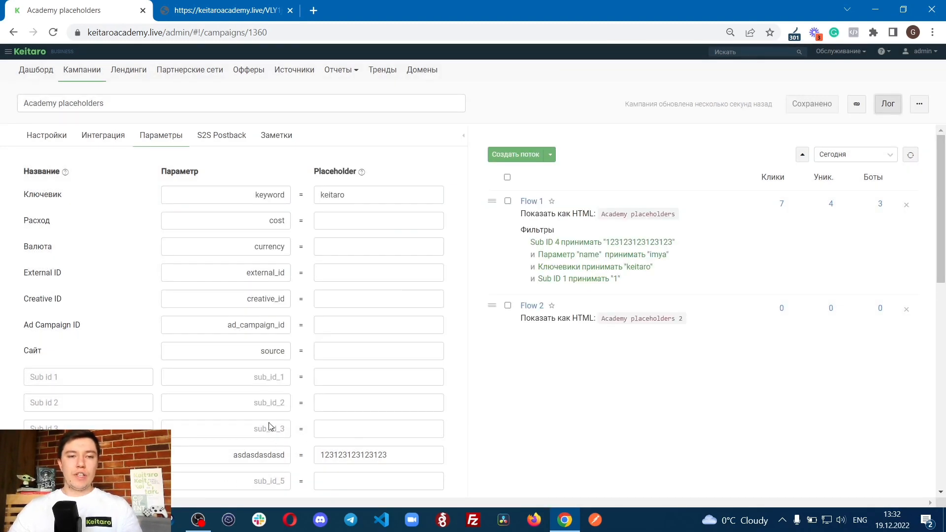
Step: Replace the sub_id_4 parameter name in the campaign link with the custom Sub ID 4 name asdasdasdasd and load the link
click(253, 380)
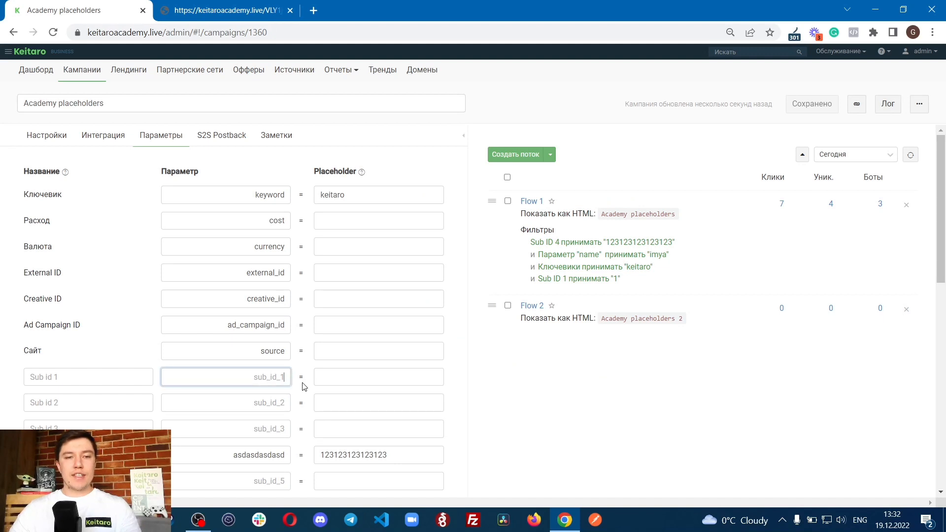
click(250, 402)
click(245, 433)
drag(236, 456, 285, 456)
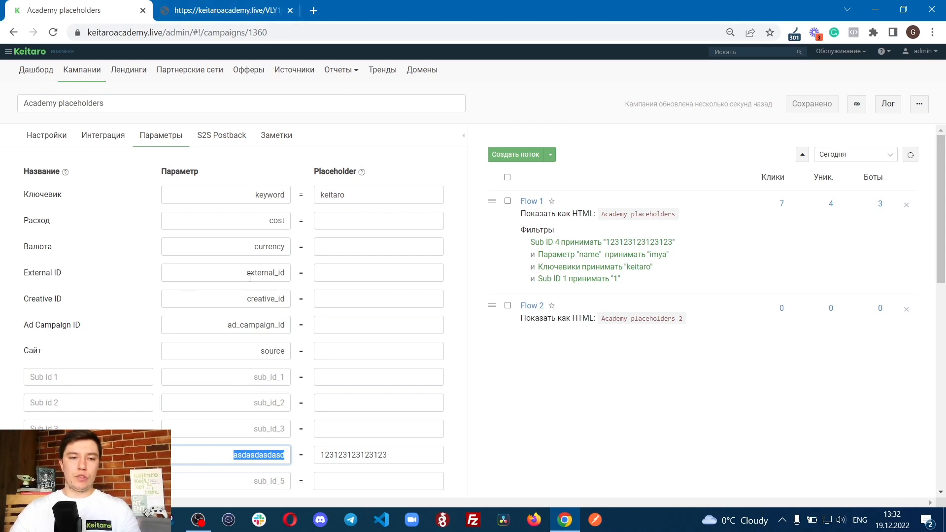
click(241, 10)
click(377, 31)
click(397, 32)
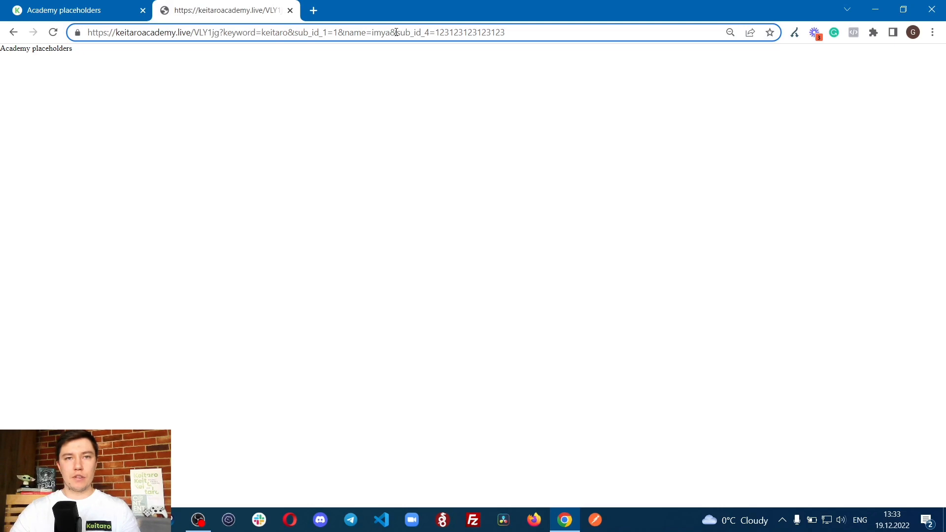
drag(397, 32, 433, 32)
text(asdasdasdasd)
click(538, 31)
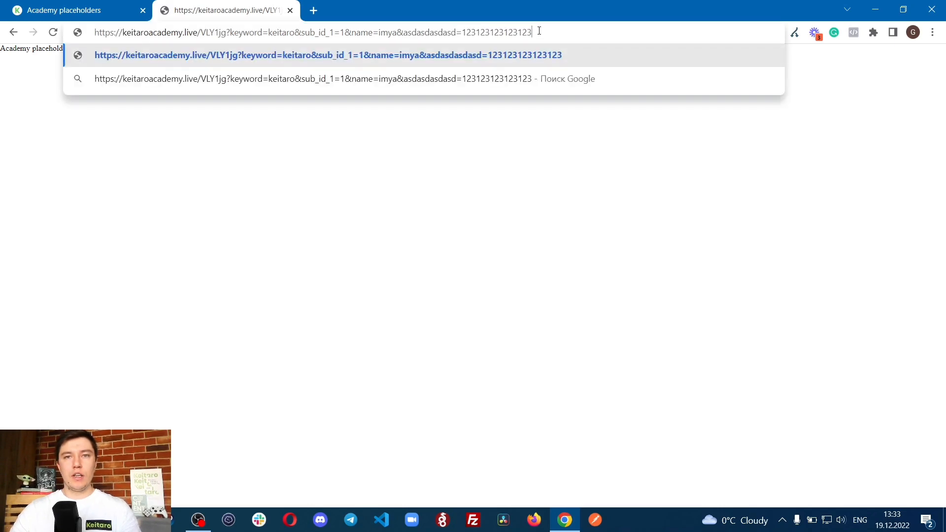
key(Return)
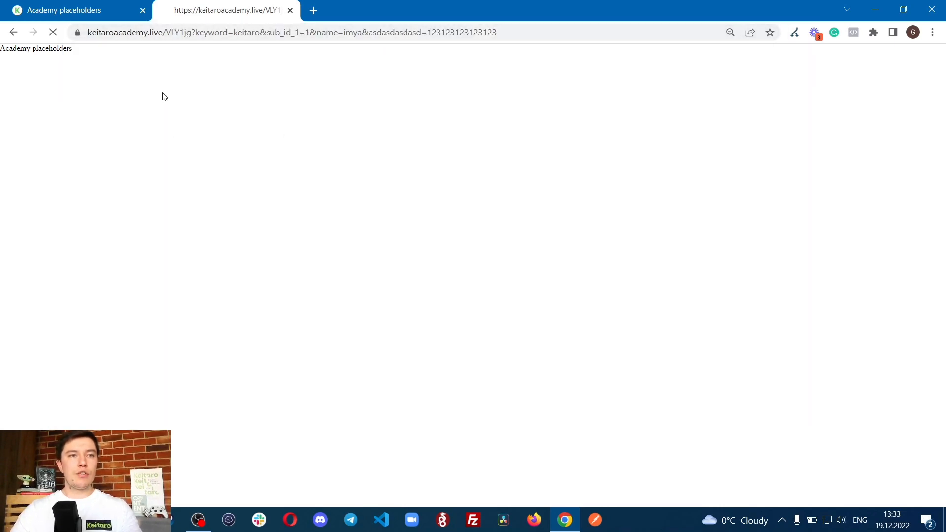
Step: Refresh the traffic log, inspect how the asdasdasdasd parameter is matched and whether the filters pass, and close the log
click(84, 10)
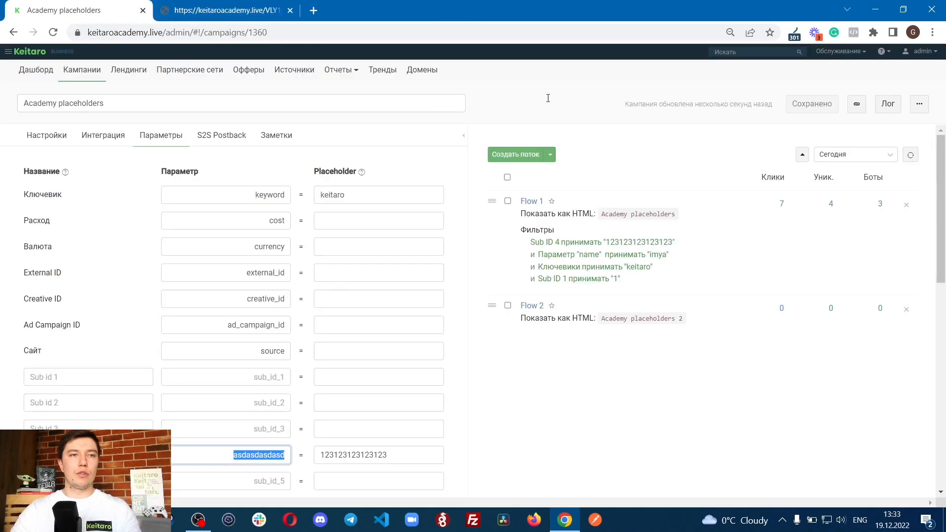
click(885, 113)
click(648, 131)
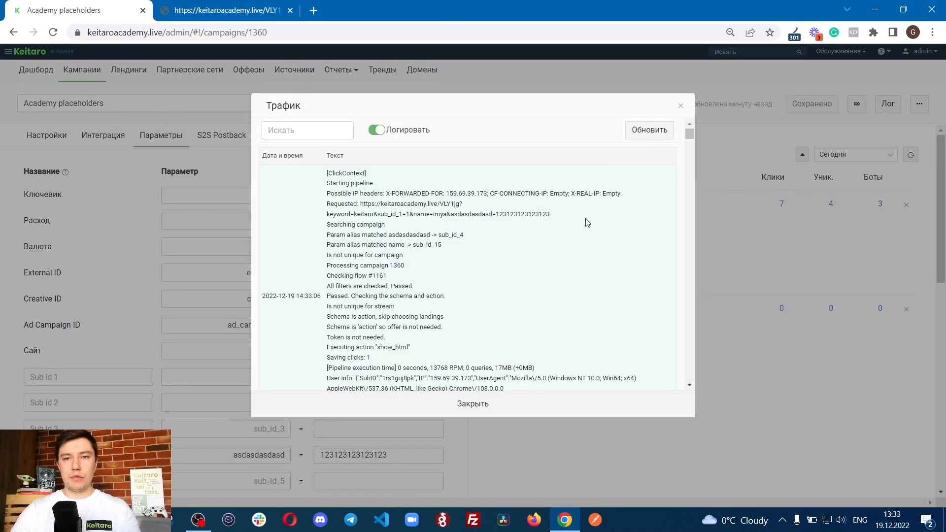
drag(452, 213, 628, 217)
click(351, 234)
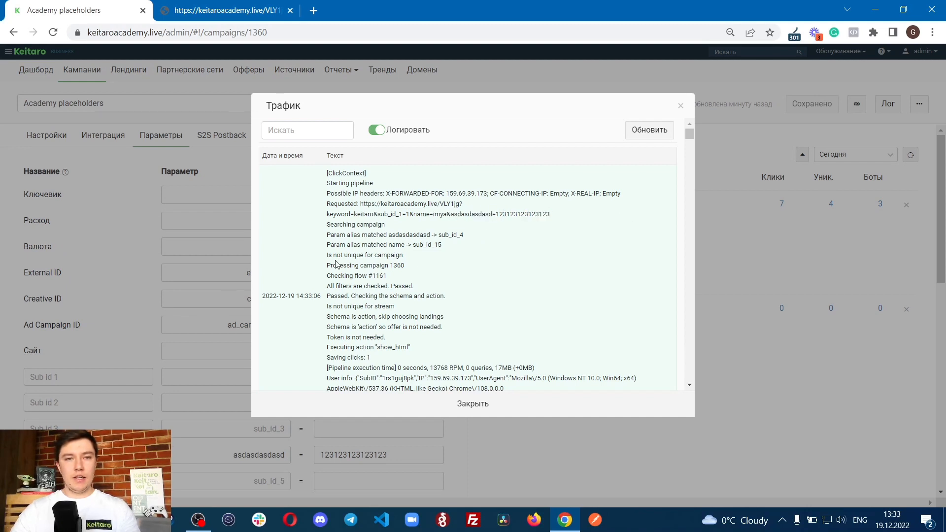
drag(325, 289, 413, 290)
click(417, 290)
click(404, 404)
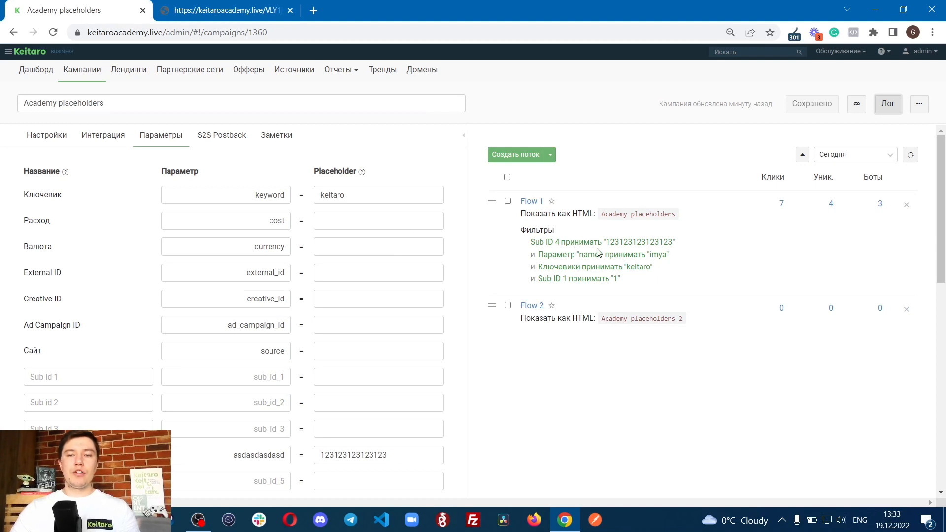
click(880, 109)
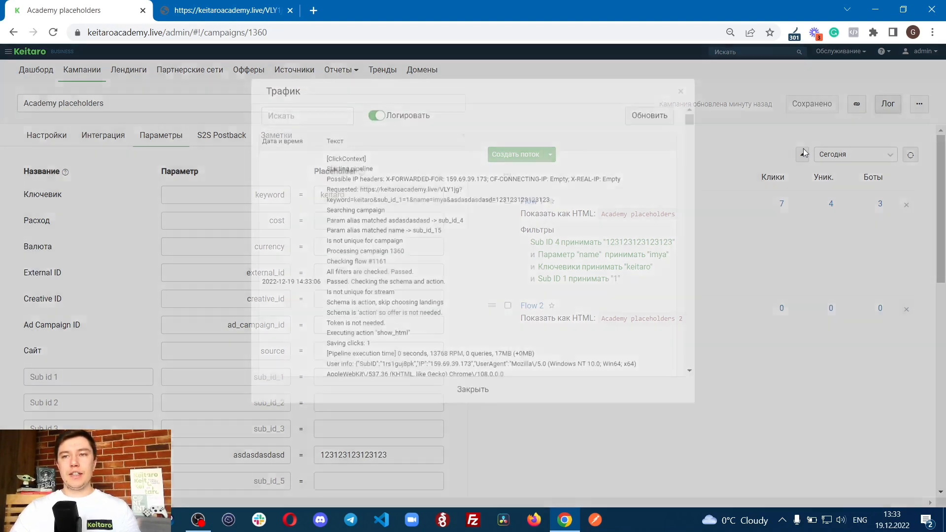
click(453, 404)
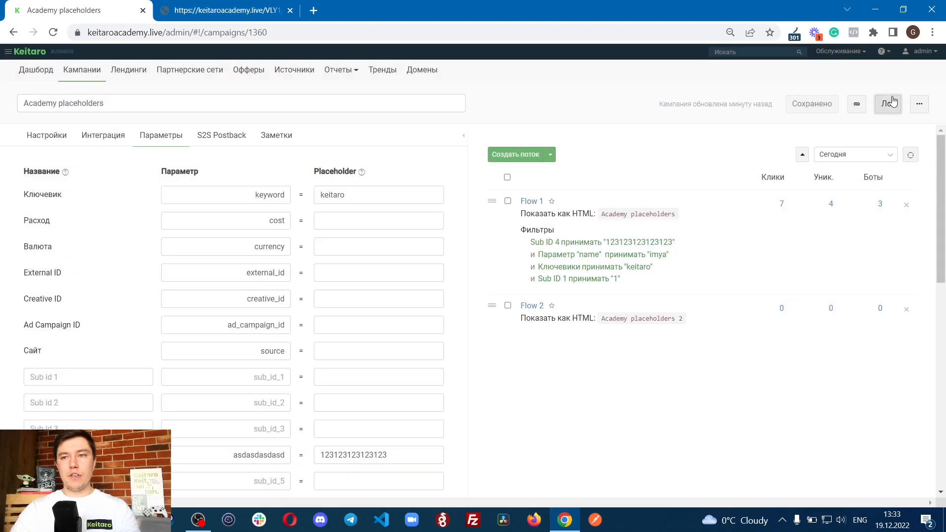
Step: Open the campaign's click log and add a Ключевик column directly after Дата и время
click(919, 106)
click(798, 141)
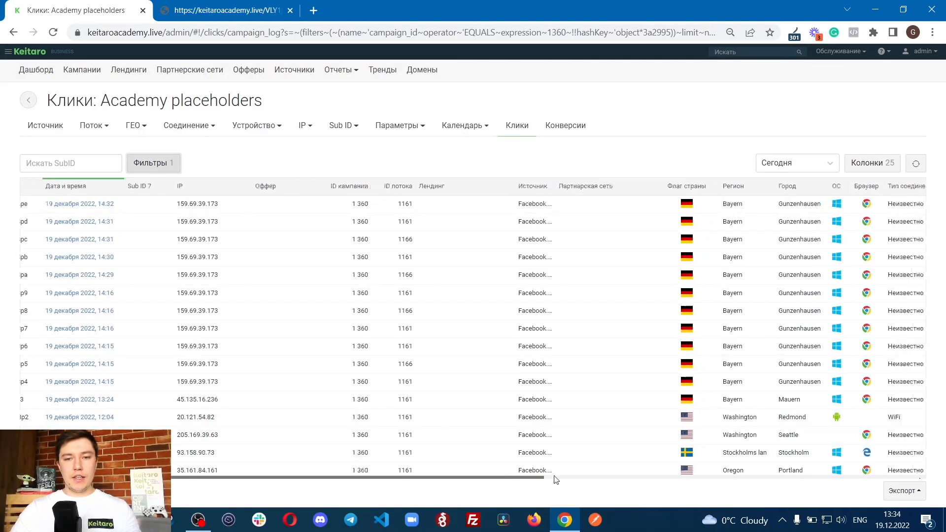
click(848, 175)
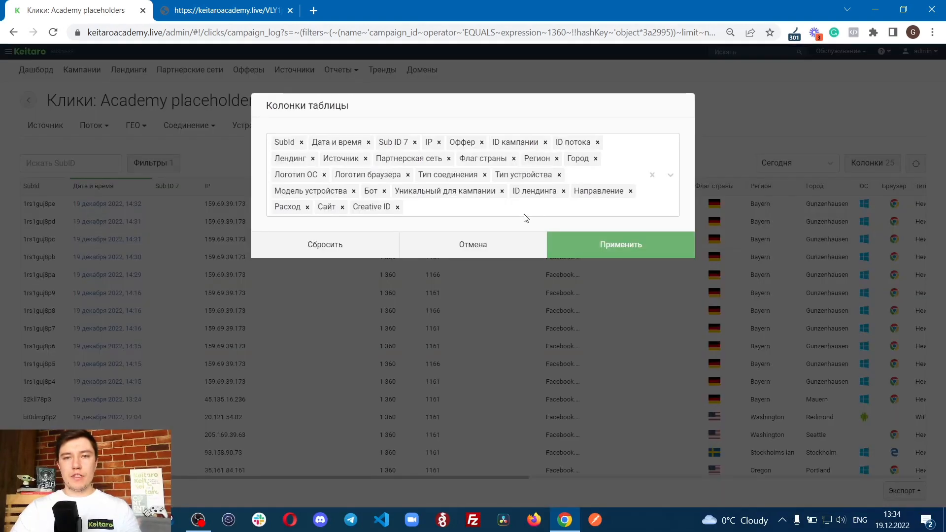
click(524, 215)
text(rk.)
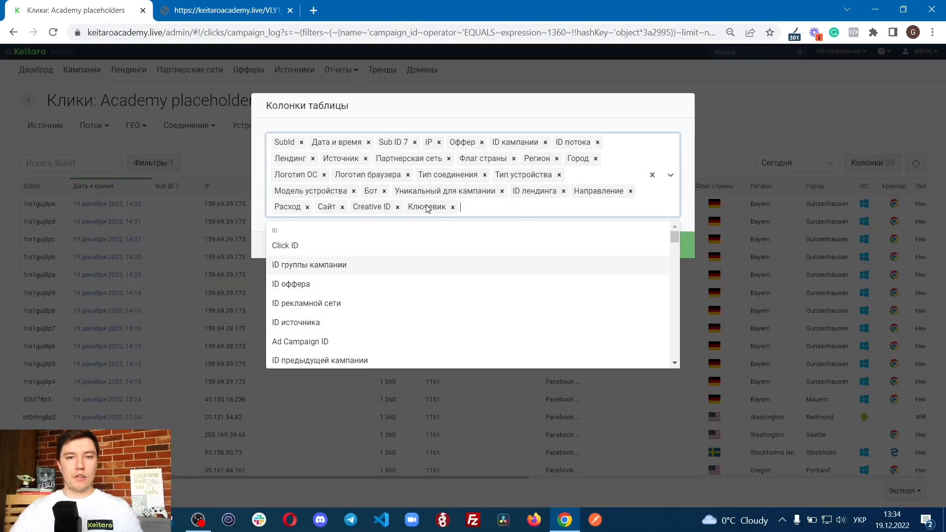
drag(425, 206, 403, 141)
click(539, 212)
click(609, 253)
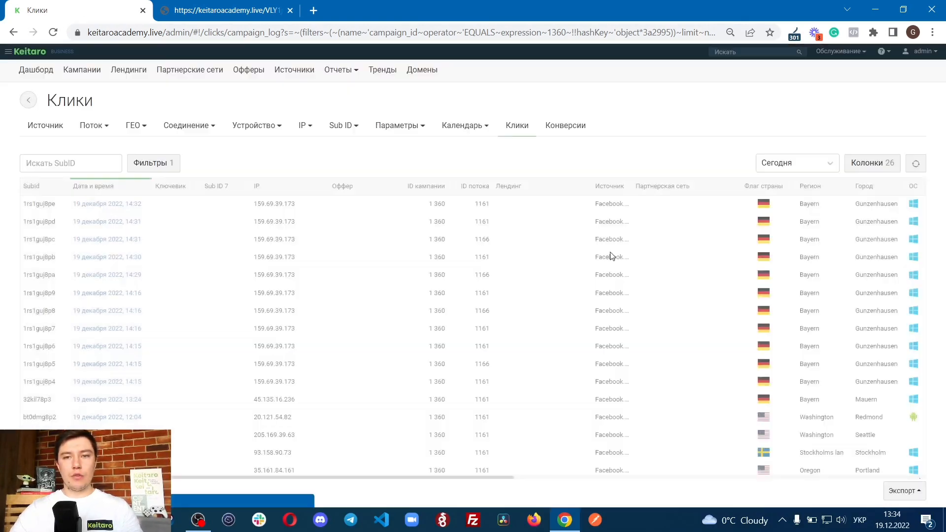
Step: Compare the Ключевик values across the click rows, marking the 14:29 row and the first 14:16 row
drag(155, 204, 164, 415)
click(168, 383)
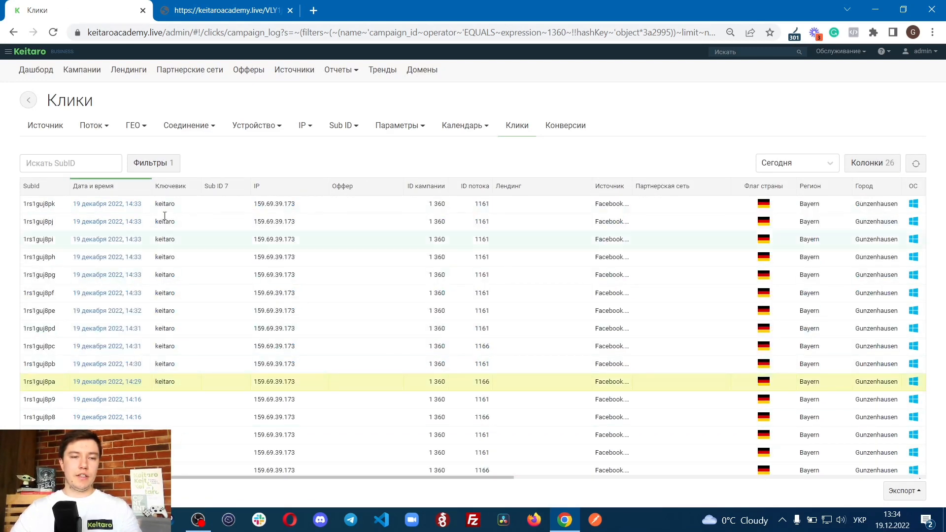
shift+click(191, 401)
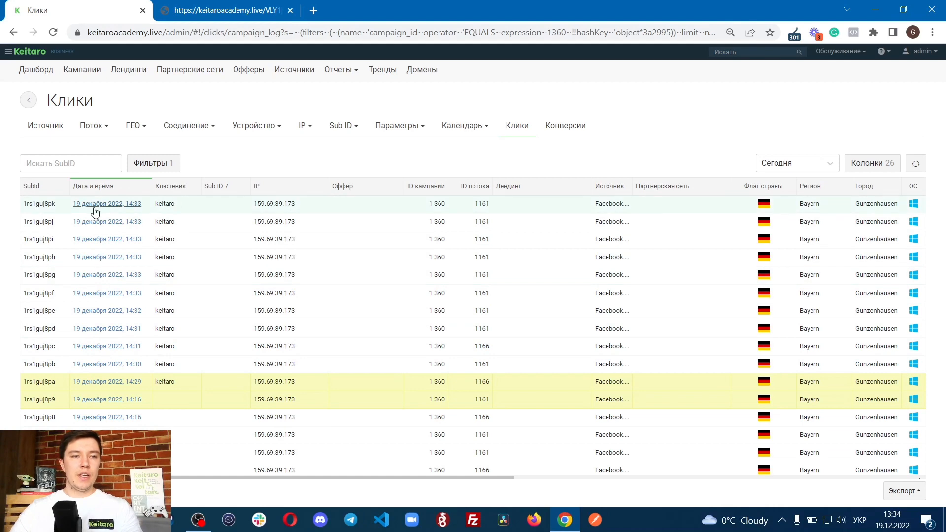
Step: Open the most recent click's details, check the Sub ID 1 and Sub ID 4 values under Параметры, and close them
double_click(180, 211)
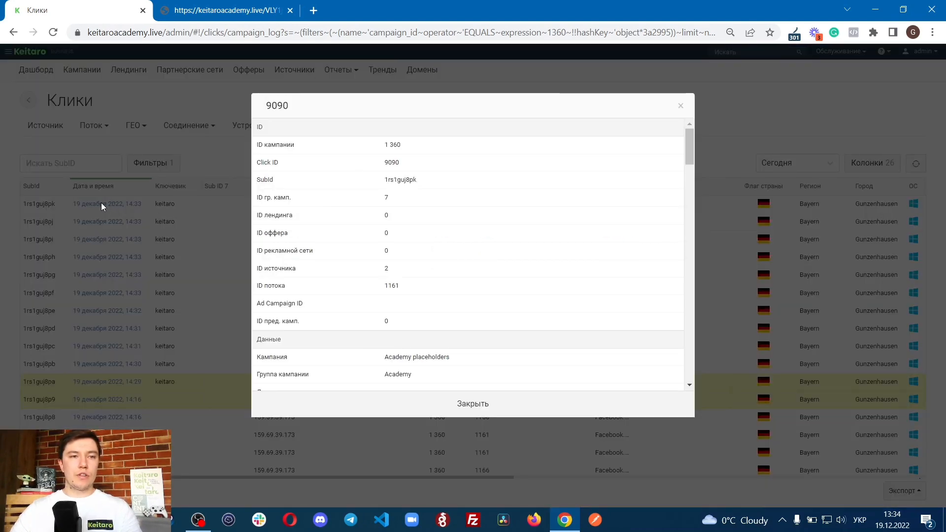
scroll(463, 257, down, 10)
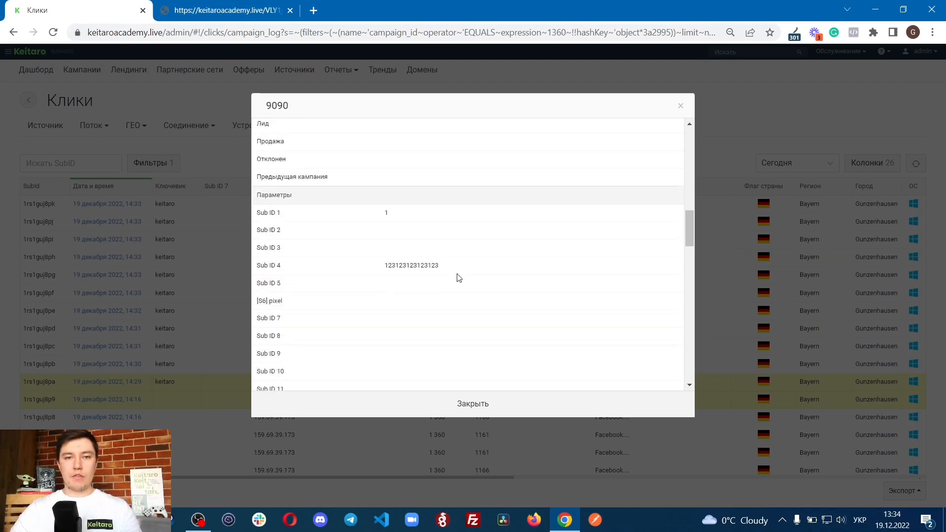
scroll(460, 287, up, 3)
scroll(460, 287, down, 1)
drag(266, 279, 424, 307)
drag(261, 332, 481, 332)
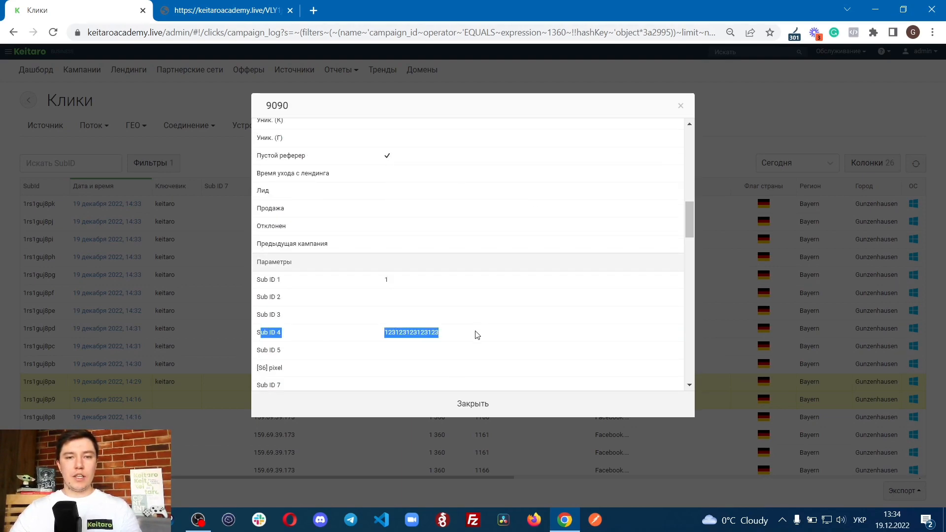
click(484, 403)
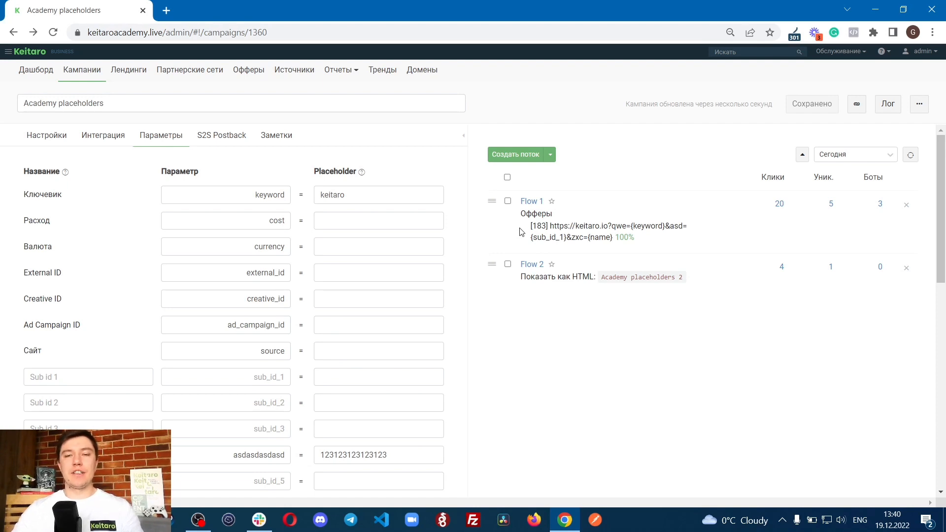
Step: Examine the link of Flow 1's offer 183 in the flow list, marking its placeholders
mouse_move(528, 227)
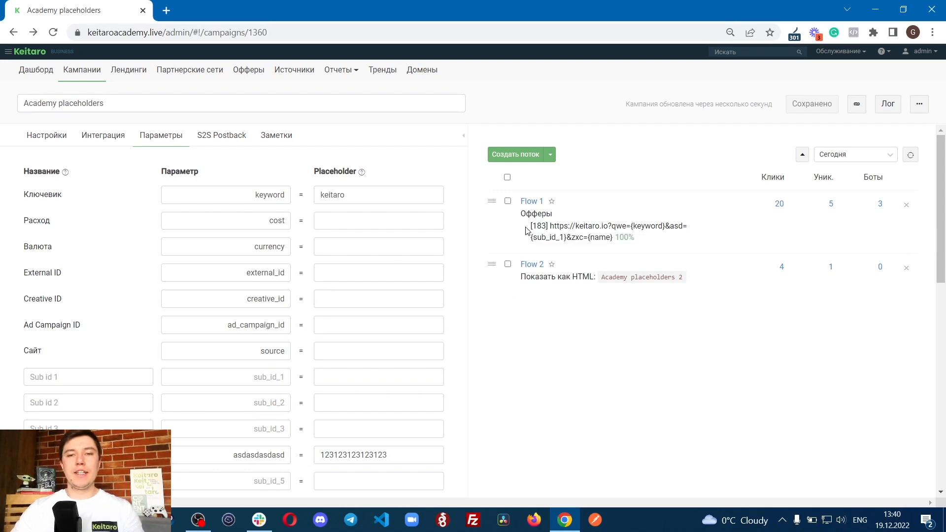
drag(530, 226, 616, 237)
click(560, 235)
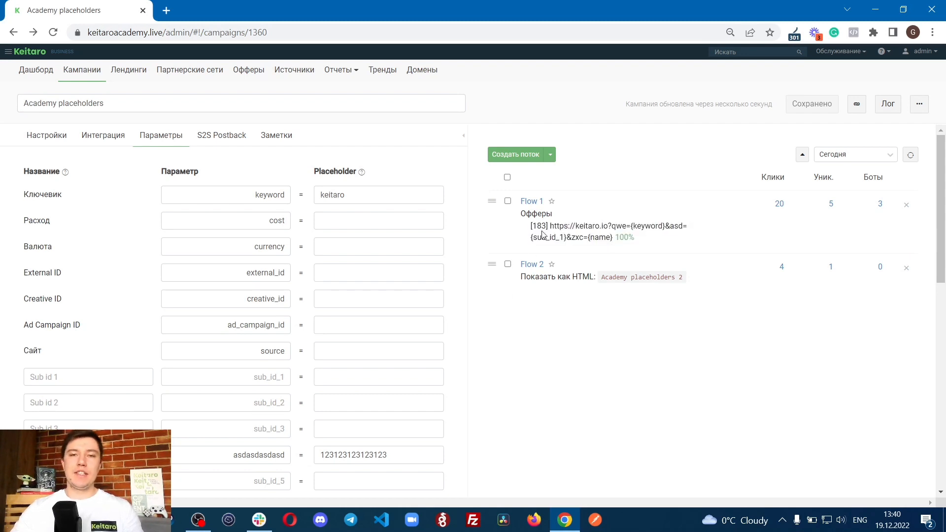
mouse_move(528, 226)
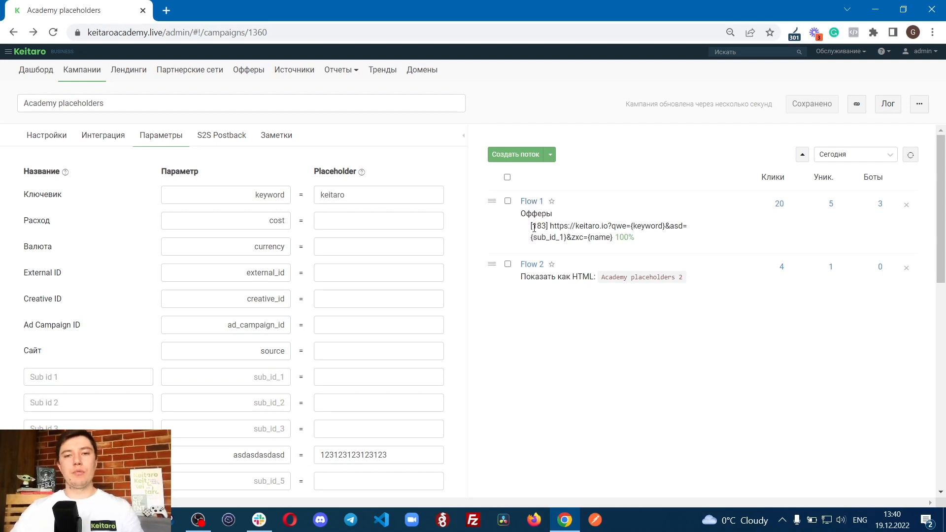
Step: Open offer 183 for editing from Flow 1's scheme and set its Партнерская сеть to V.partners
click(525, 202)
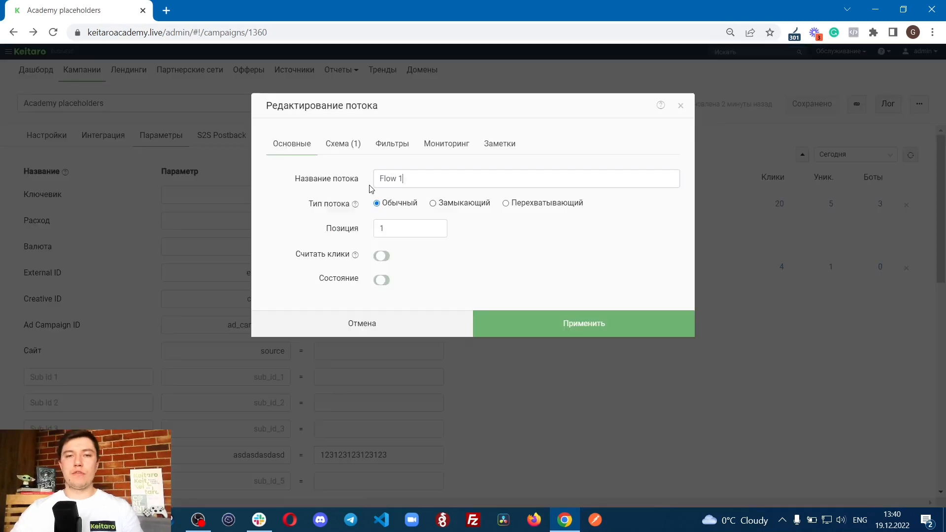
click(353, 143)
click(400, 245)
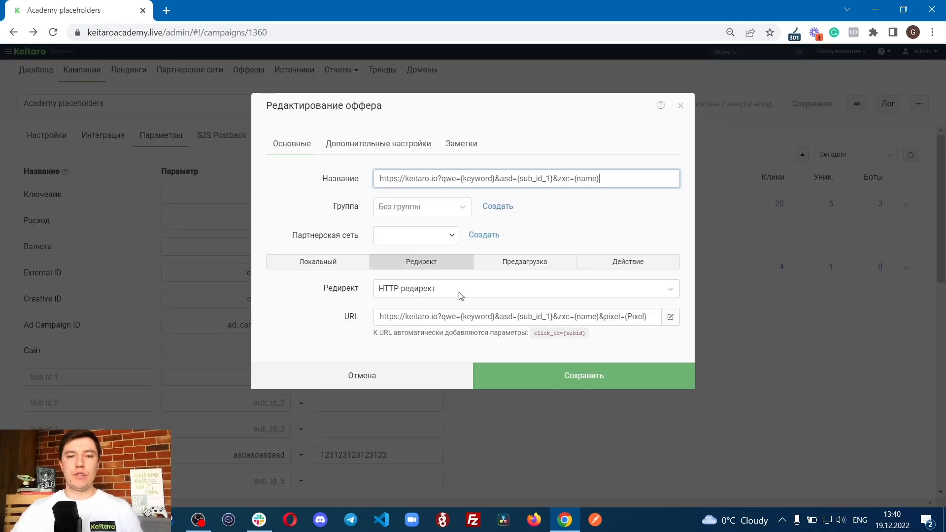
click(421, 240)
click(400, 269)
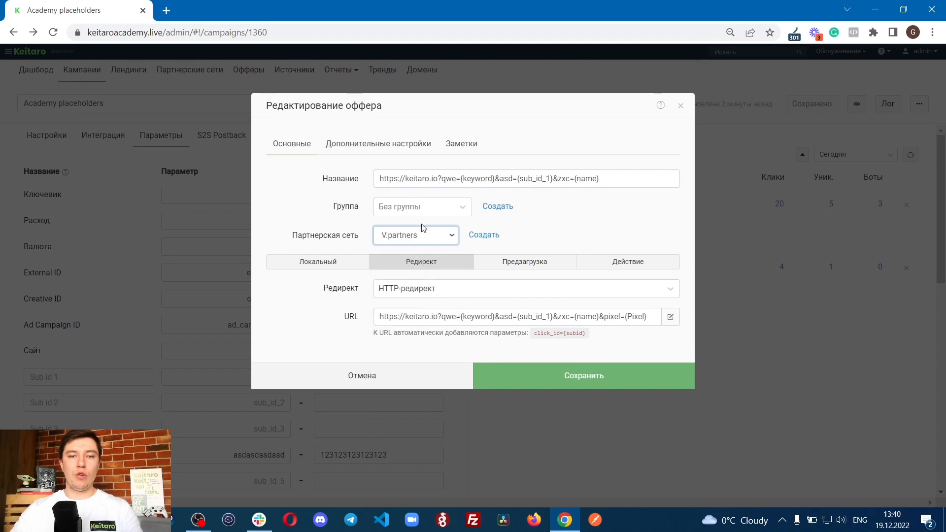
Step: Check the parameters automatically added to the offer URL, and leave the offer and Flow 1 without saving
drag(370, 334, 594, 344)
click(594, 344)
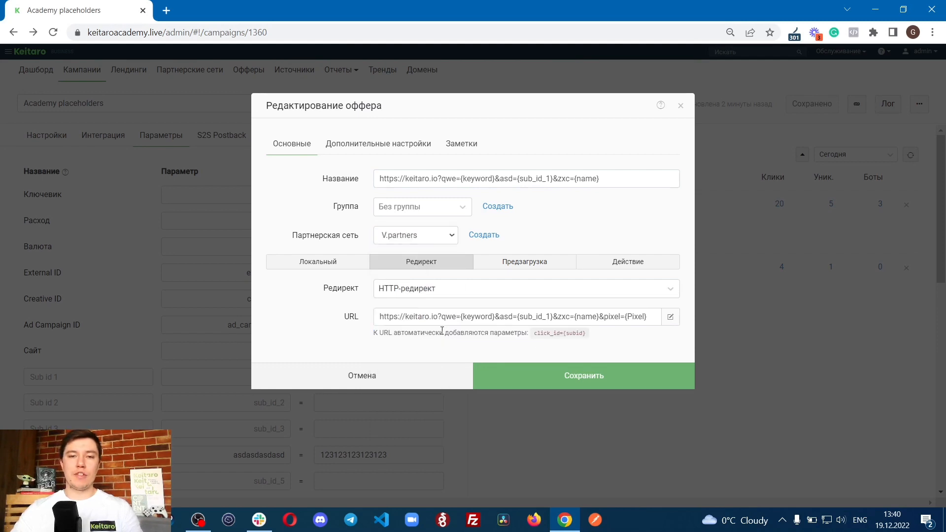
click(443, 376)
click(513, 106)
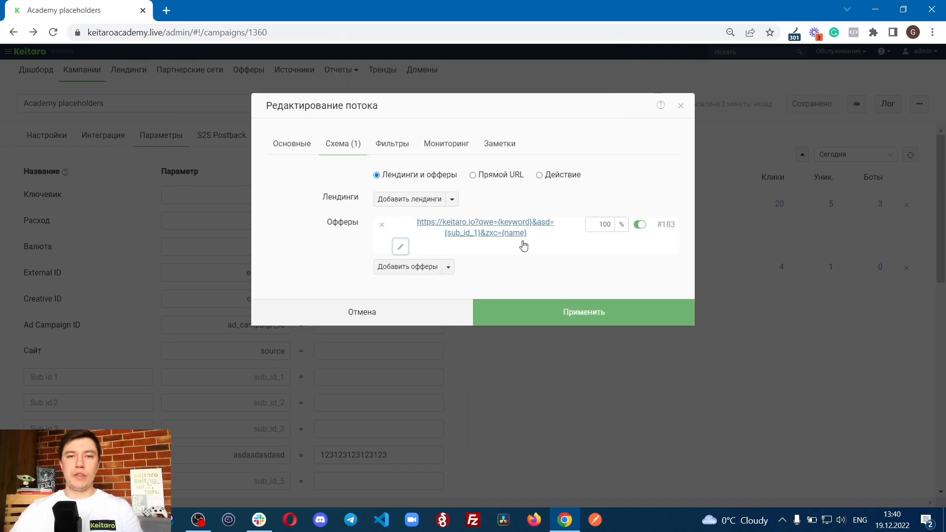
click(423, 315)
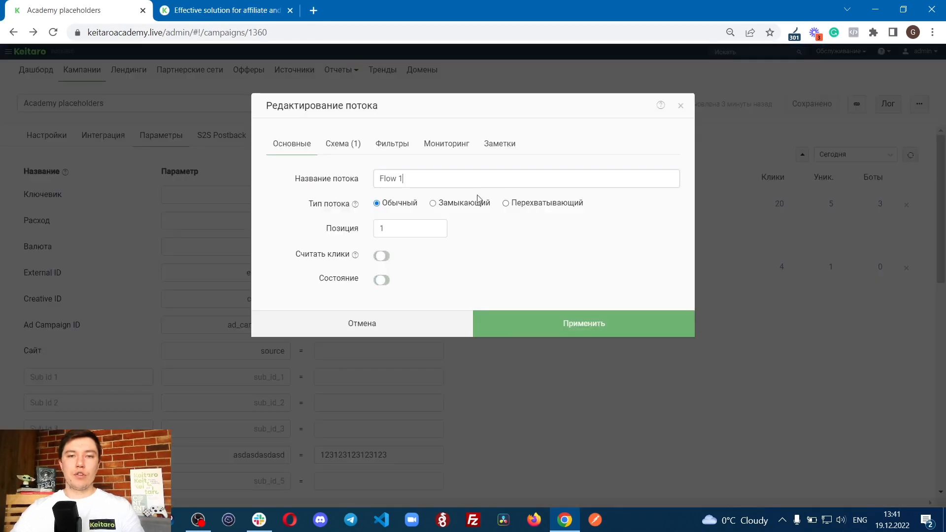
Step: Reopen offer 183 from Flow 1's scheme and examine its URL, marking the keitaro.io address and the parameter string separately
click(347, 142)
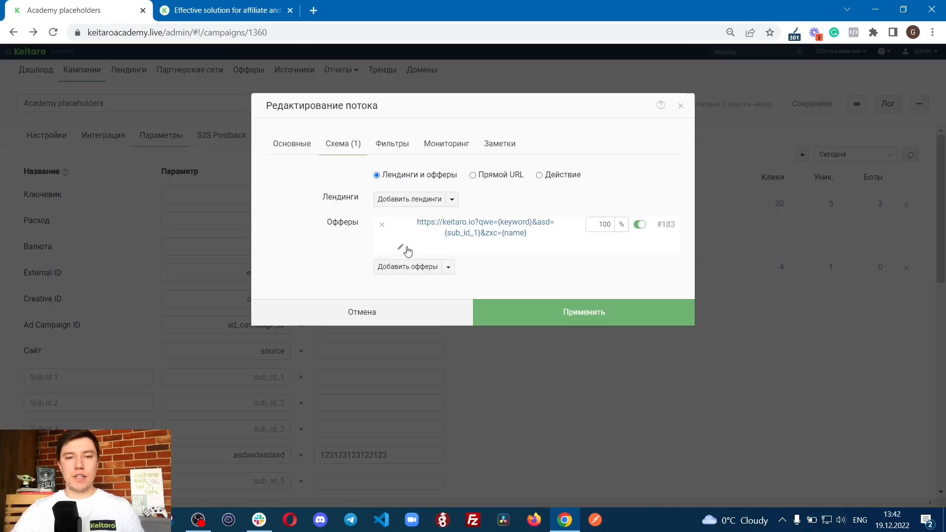
click(423, 235)
drag(504, 324, 446, 311)
click(434, 315)
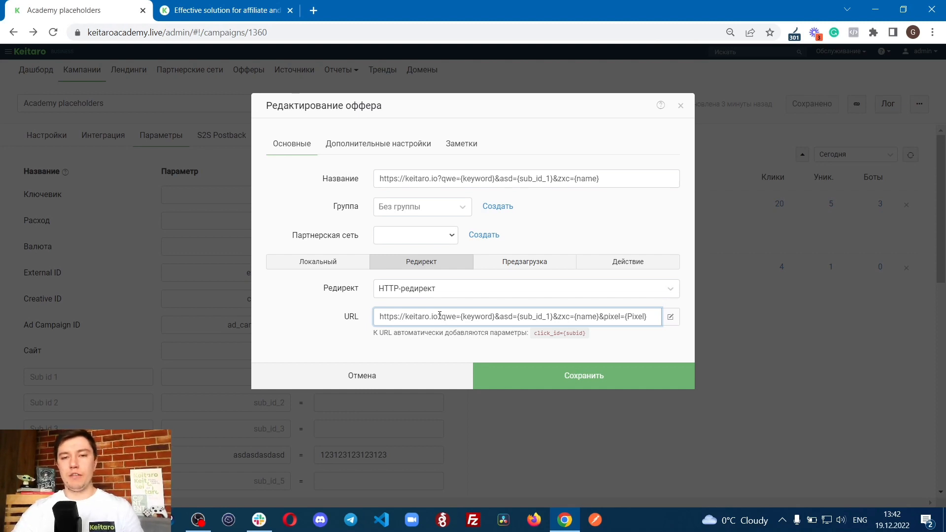
drag(439, 315, 689, 323)
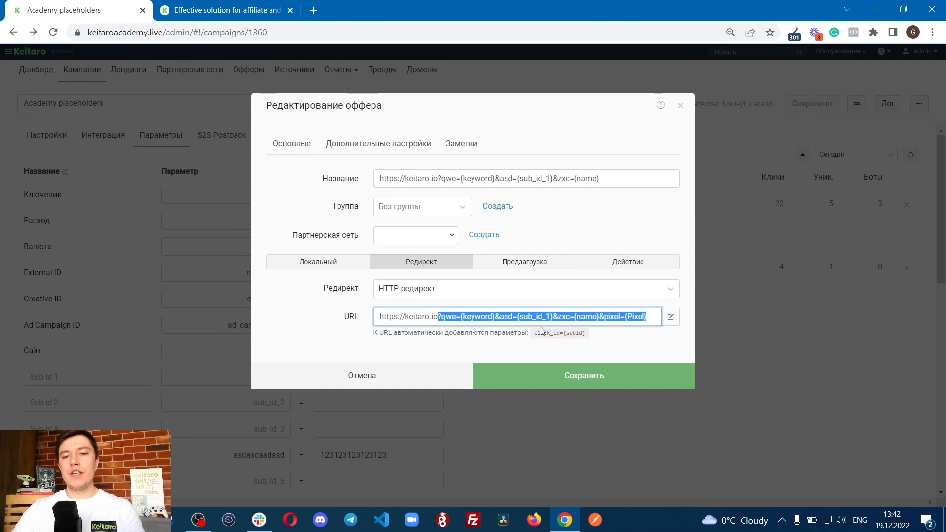
click(404, 322)
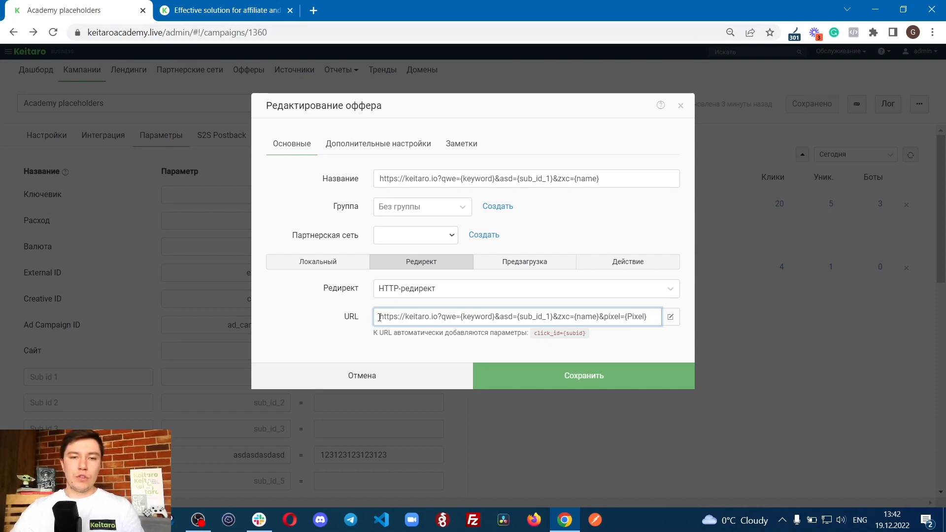
drag(380, 317, 439, 322)
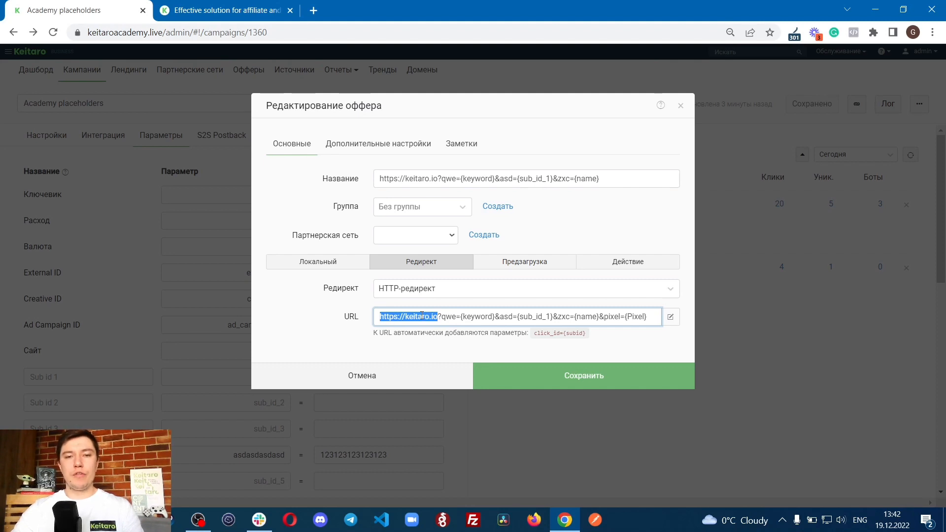
click(419, 316)
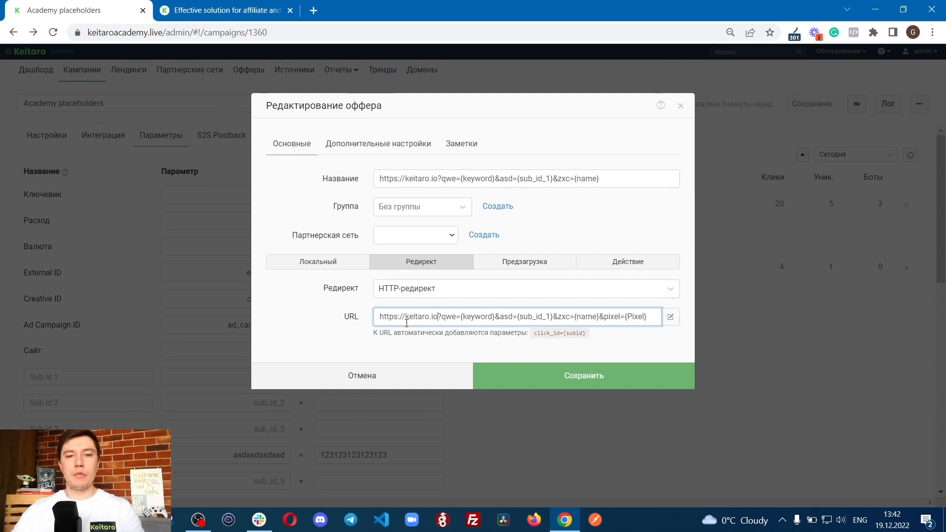
mouse_move(442, 319)
mouse_down()
mouse_move(463, 320)
mouse_move(455, 320)
mouse_up()
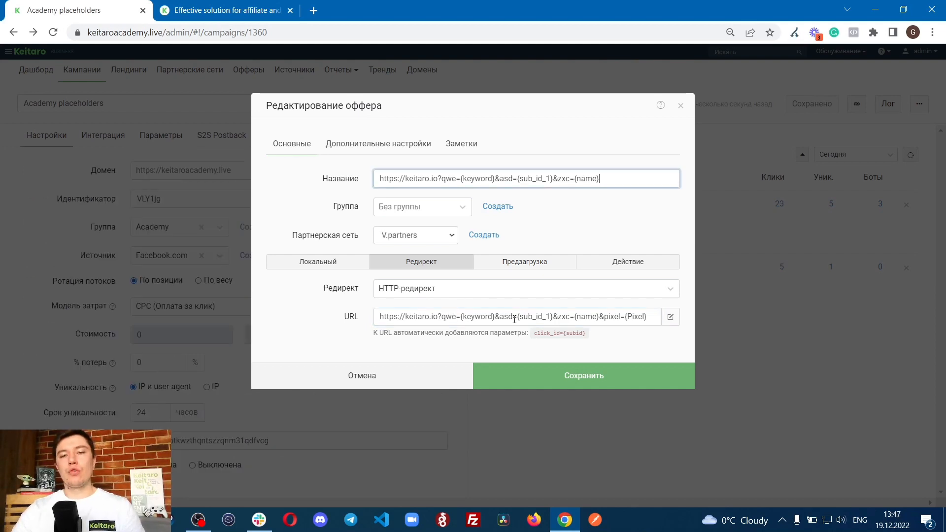
Step: Examine the offer URL's individual parts, marking asd, the {sub_id_1} placeholder, zxc, pixel and qwe
double_click(516, 317)
click(510, 317)
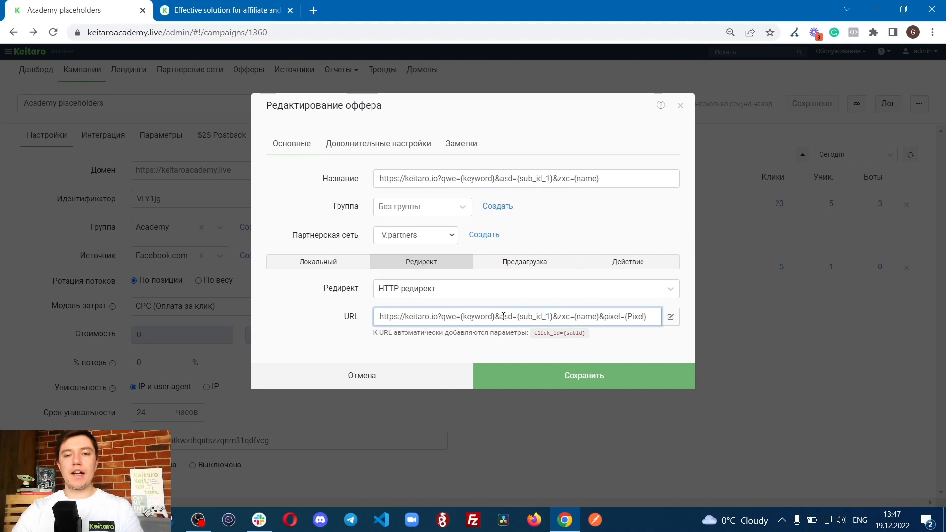
drag(504, 317, 513, 317)
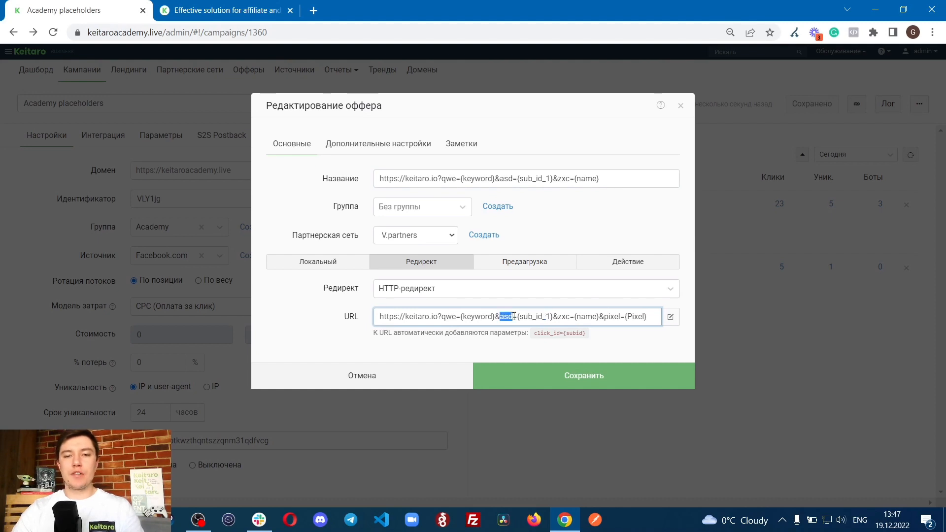
click(518, 316)
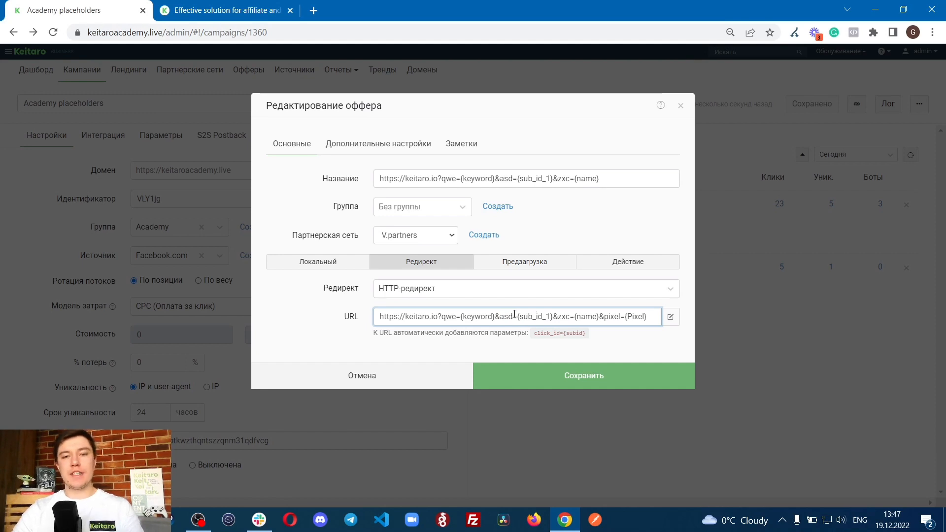
drag(518, 318, 554, 317)
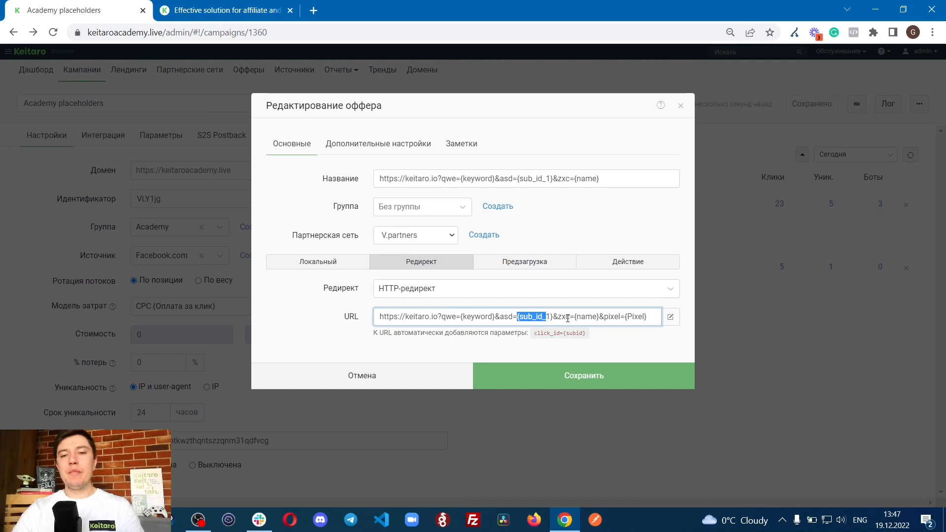
drag(558, 317, 569, 318)
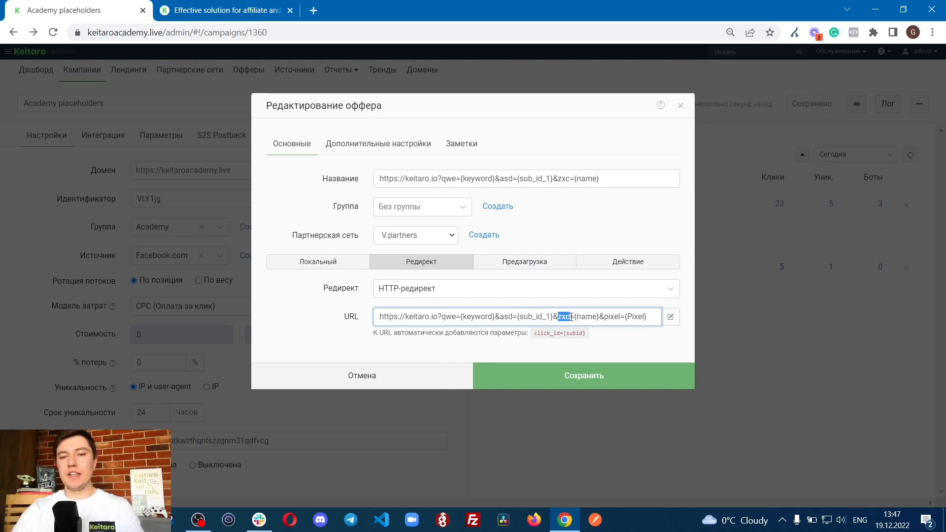
click(571, 317)
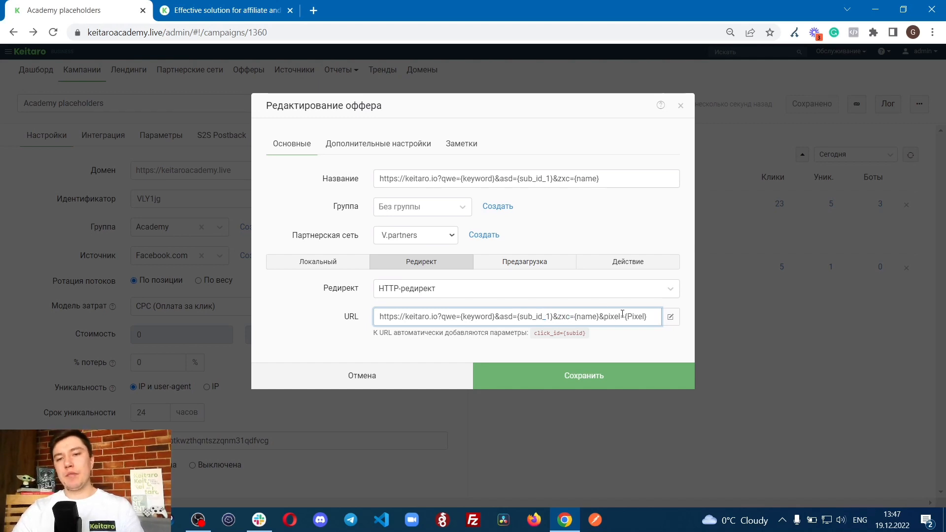
drag(604, 315, 627, 316)
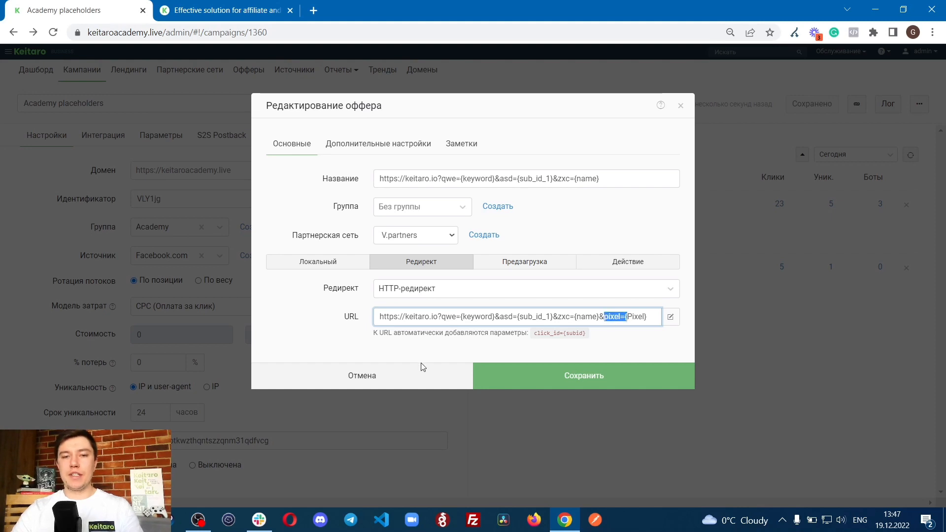
click(439, 317)
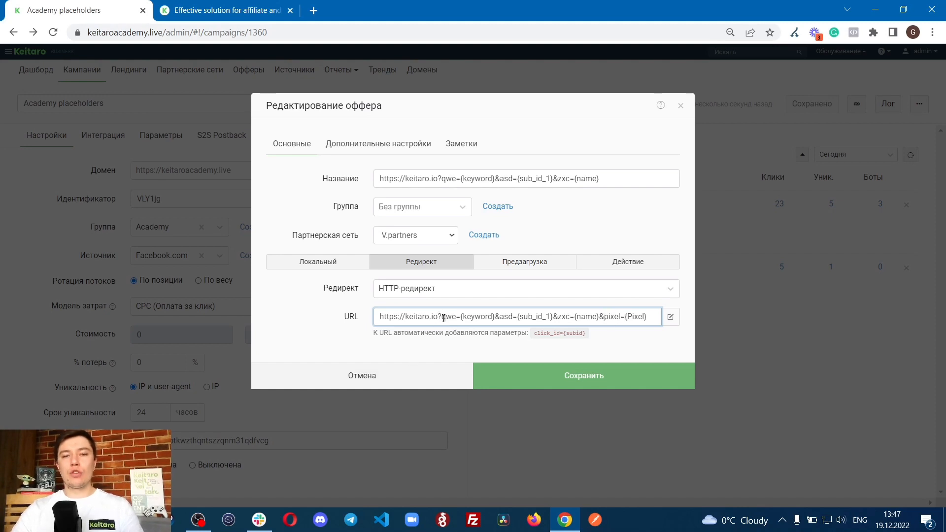
drag(443, 318, 457, 317)
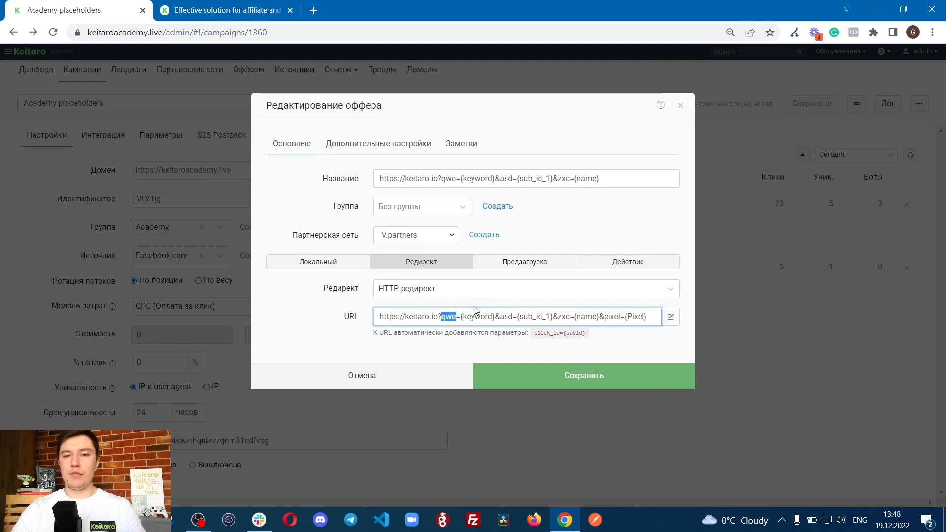
Step: Leave the offer and Flow 1 without saving and look through the campaign's Параметры list
click(406, 376)
click(390, 315)
click(165, 136)
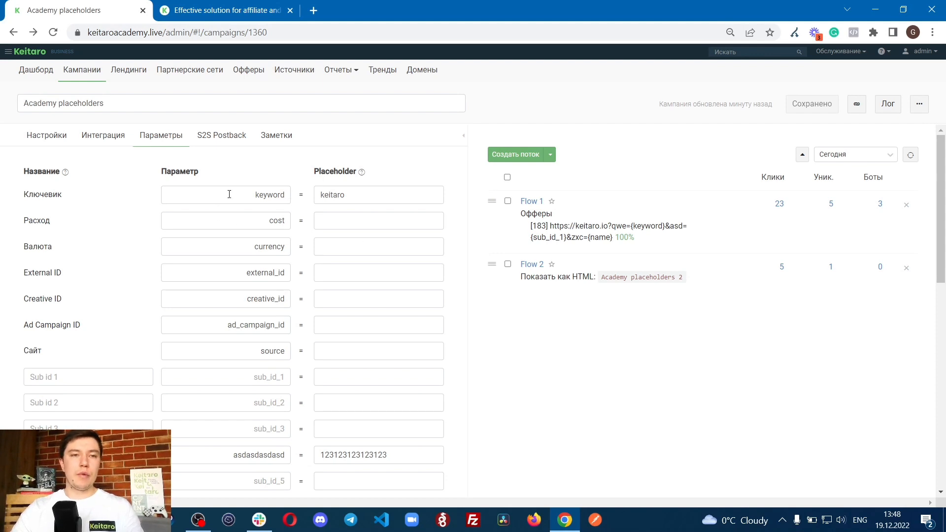
scroll(295, 330, down, 1)
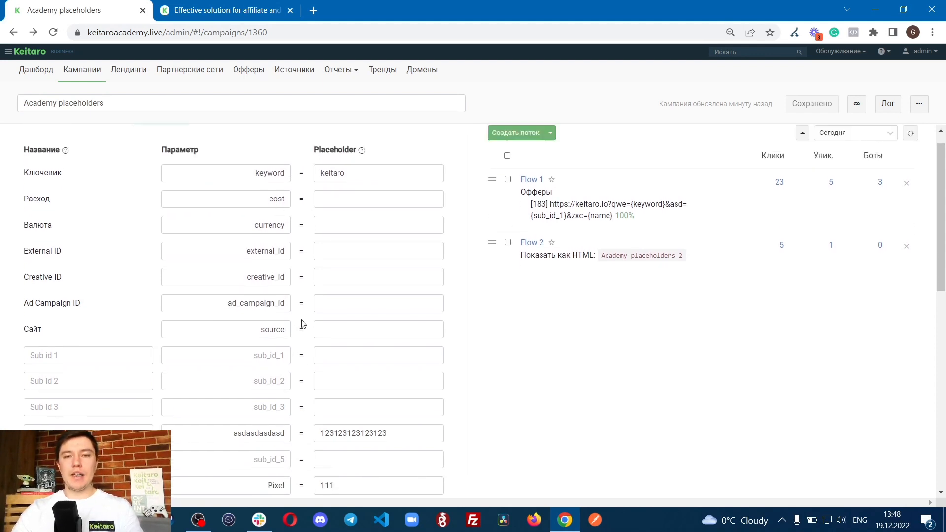
scroll(303, 323, up, 1)
Step: Mark the qwe parameter and its {keyword} placeholder in Flow 1's offer link
drag(613, 225, 631, 226)
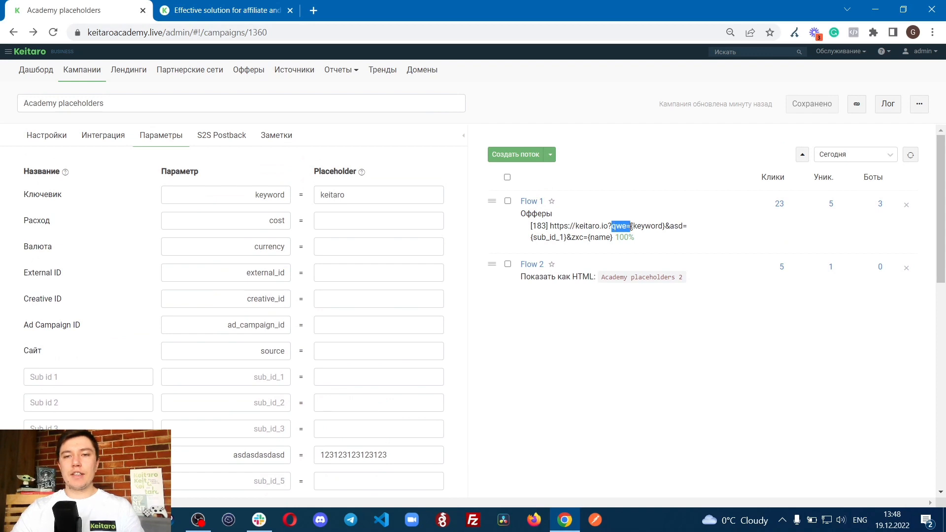
click(617, 226)
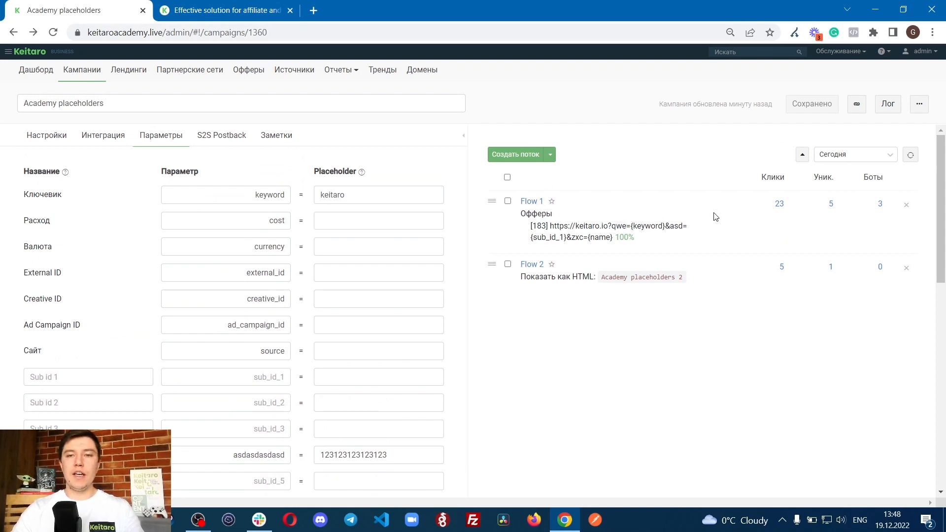
drag(631, 226, 669, 226)
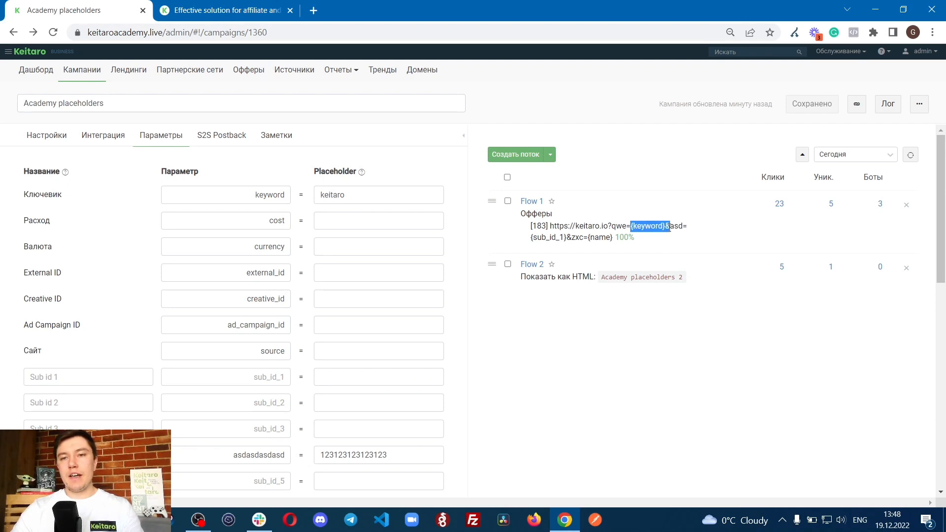
click(668, 227)
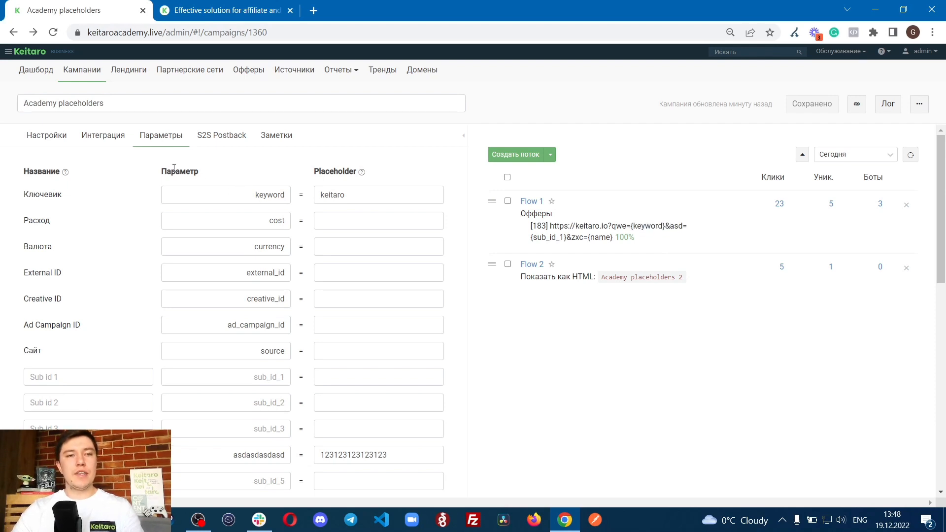
Step: Examine the Параметр heading and the Ключевик row, marking its keitaro placeholder and keyword parameter name
drag(160, 175, 242, 183)
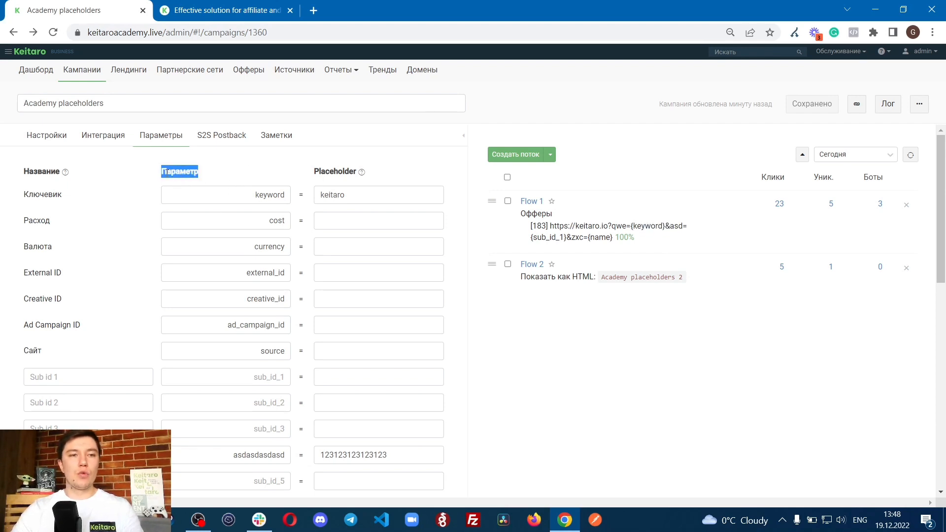
click(184, 176)
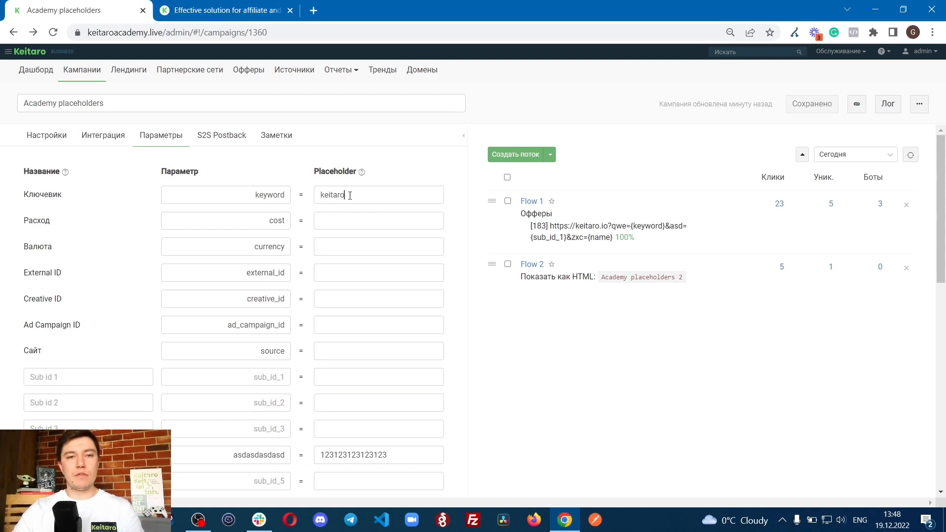
drag(350, 196, 319, 193)
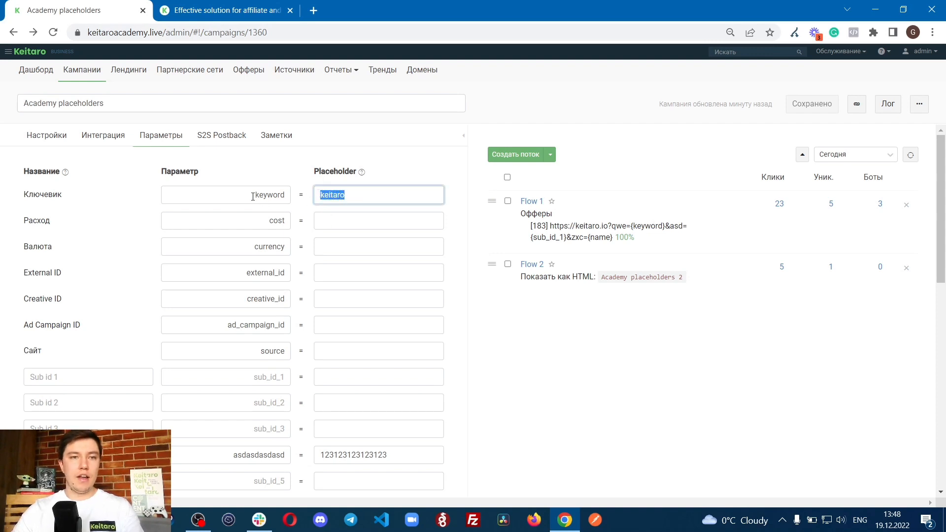
drag(253, 196, 284, 195)
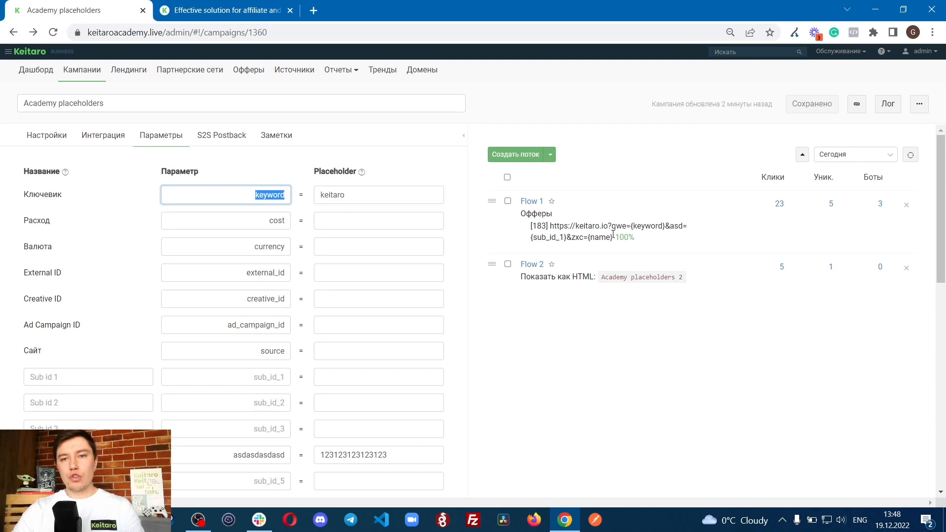
Step: Set the Ключевик placeholder to {keyword}, matching the value passed to qwe in Flow 1's offer link, and save the campaign
drag(611, 227, 627, 225)
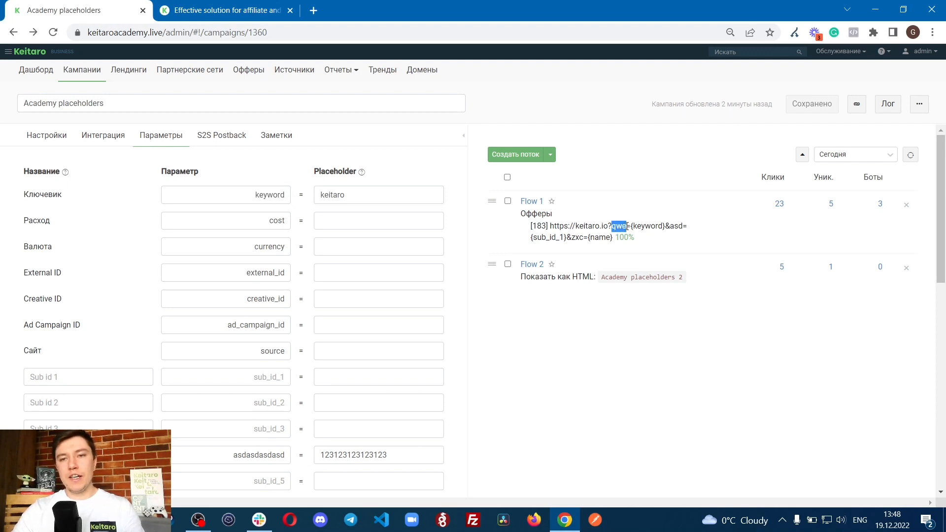
click(345, 196)
key(ctrl+a)
key(BackSpace)
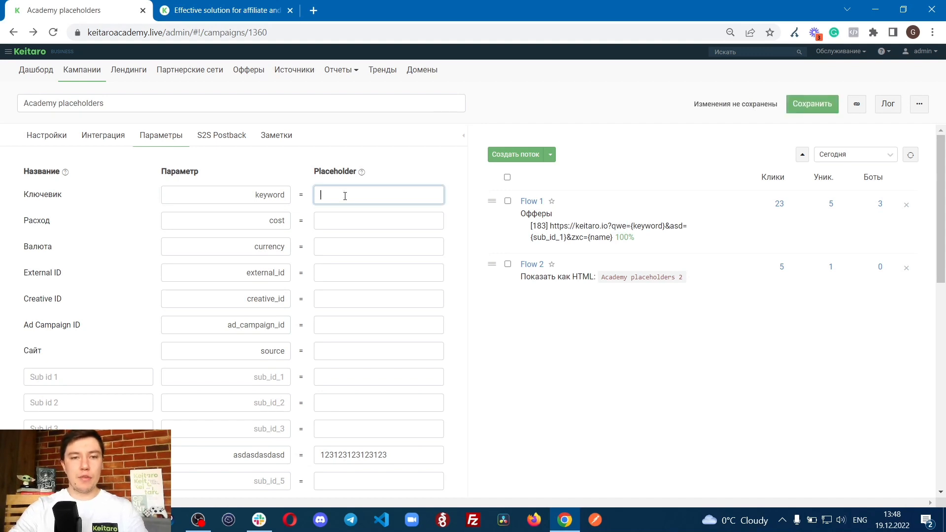
text({key)
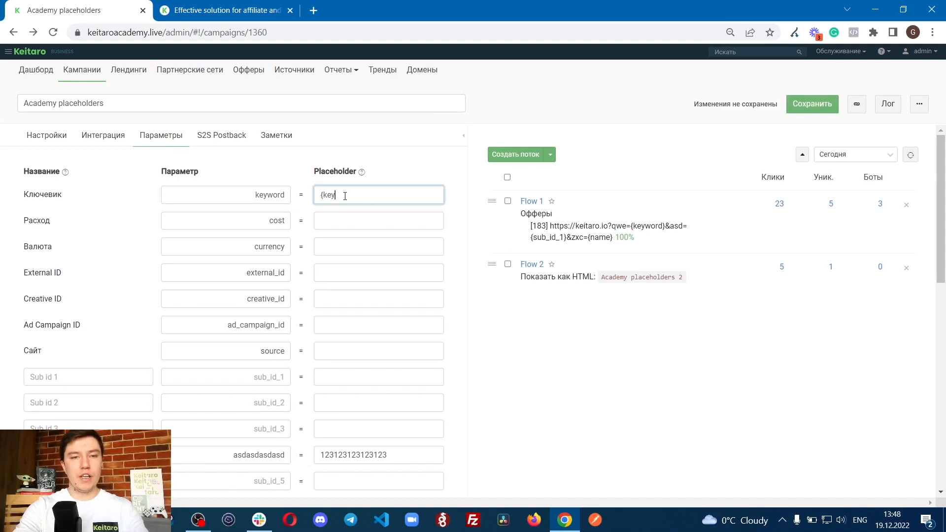
text(word})
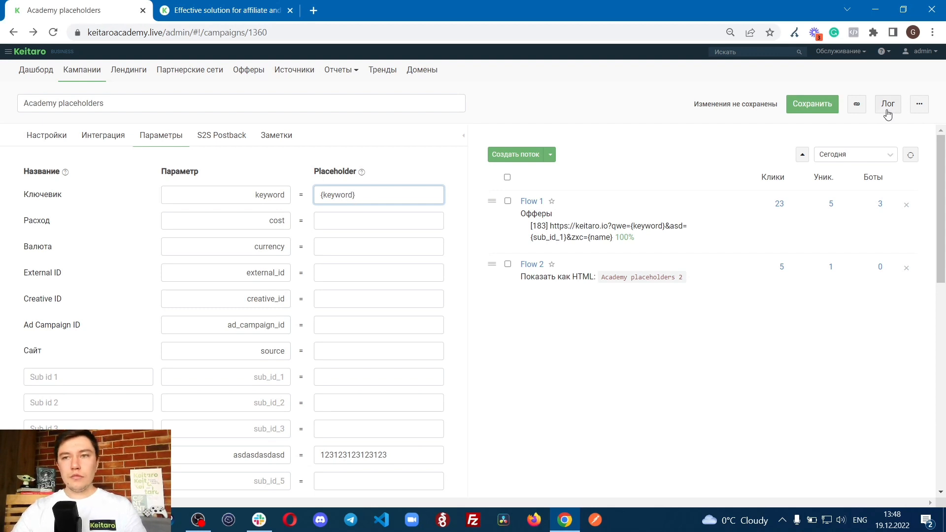
click(819, 103)
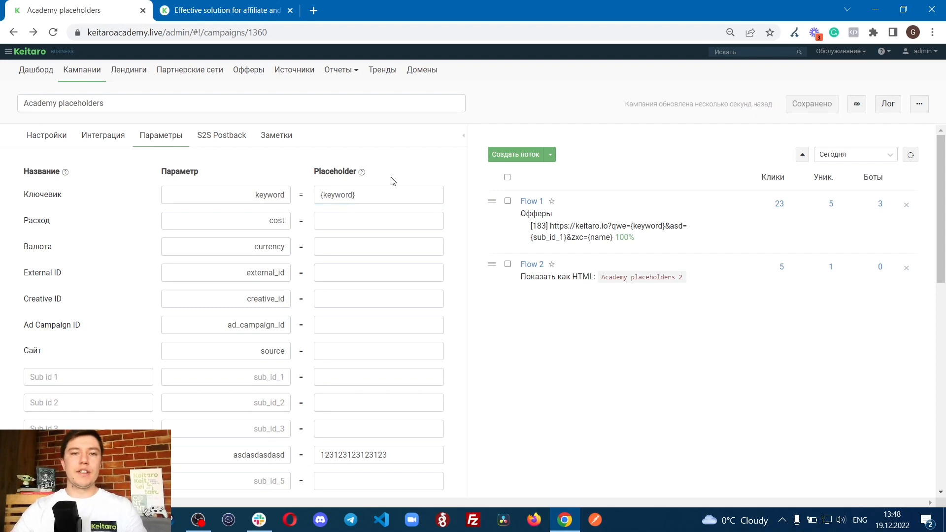
Step: Rename the Ключевик parameter as keyword1 and save the campaign
drag(321, 197, 373, 195)
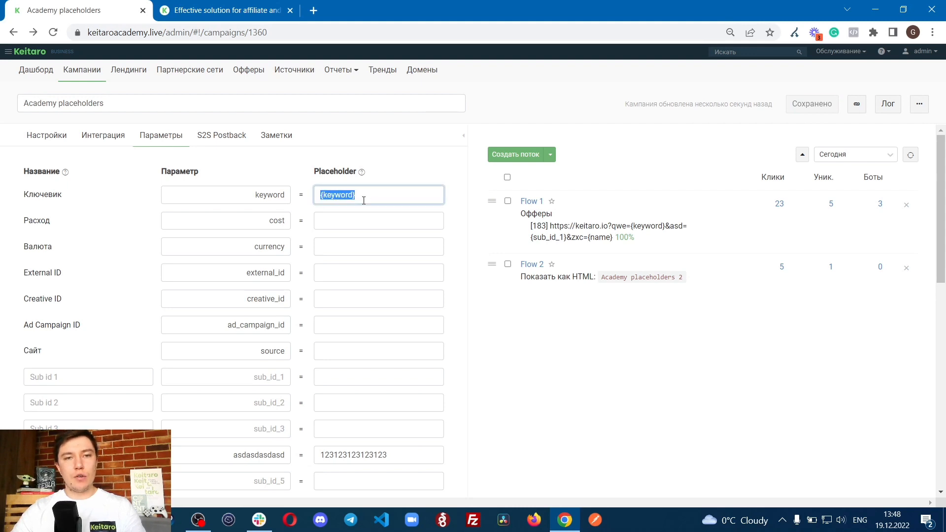
drag(254, 193, 287, 195)
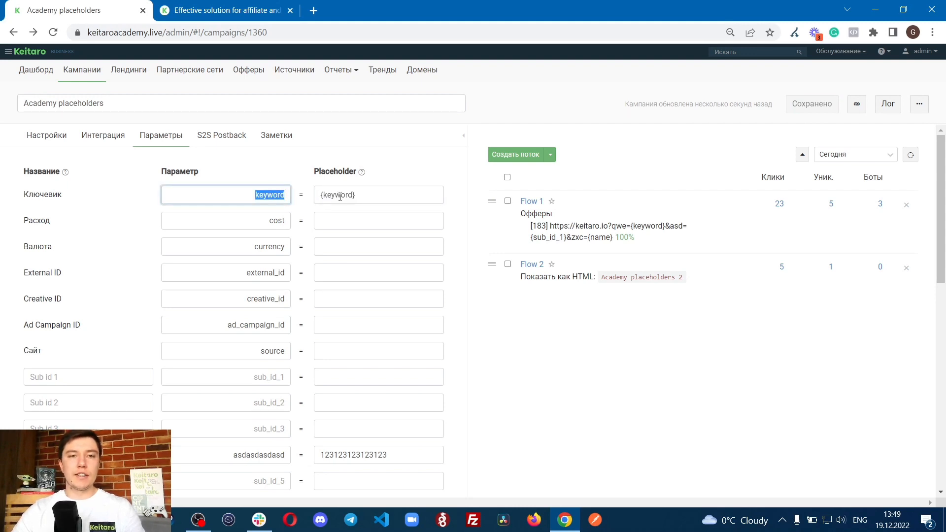
click(283, 194)
text(1)
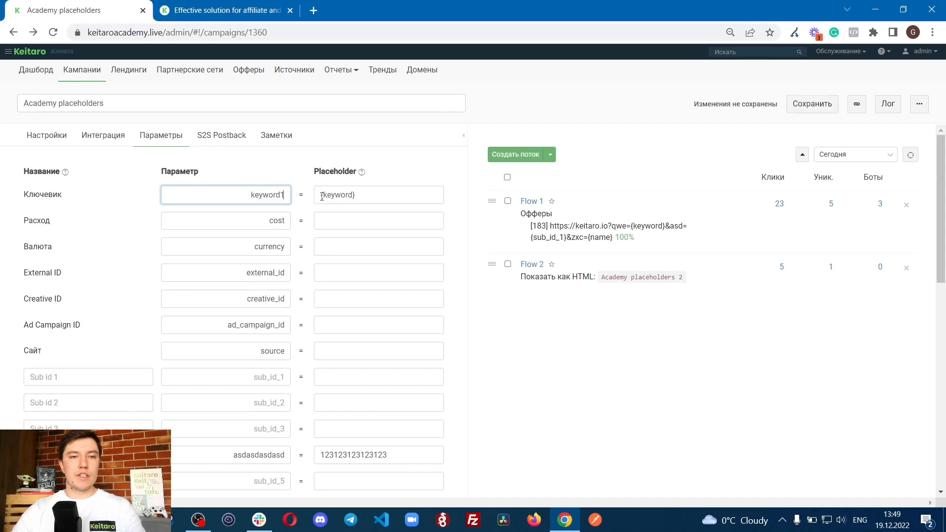
click(801, 113)
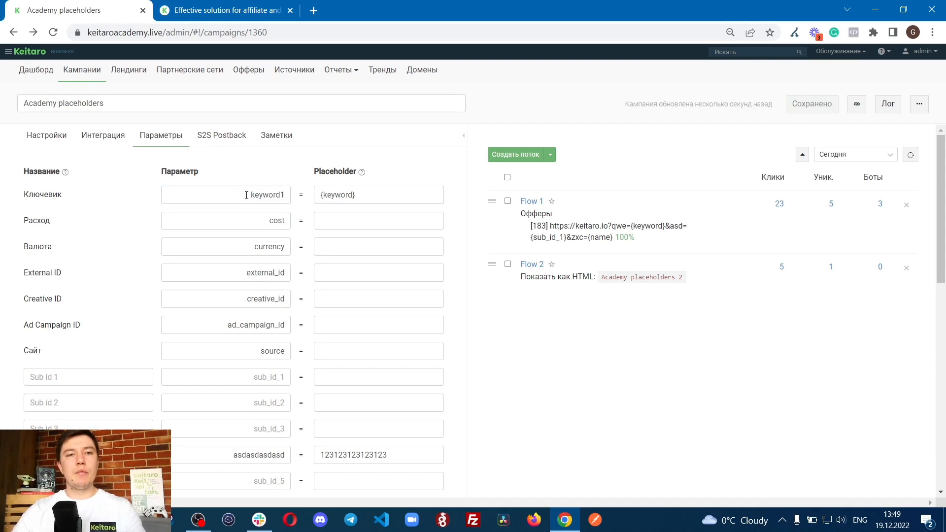
drag(247, 193, 303, 191)
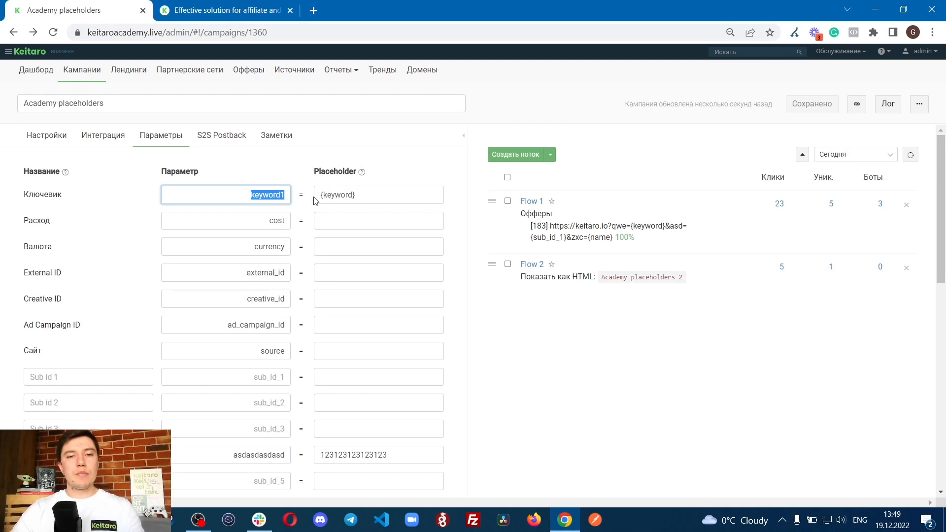
drag(323, 194, 381, 186)
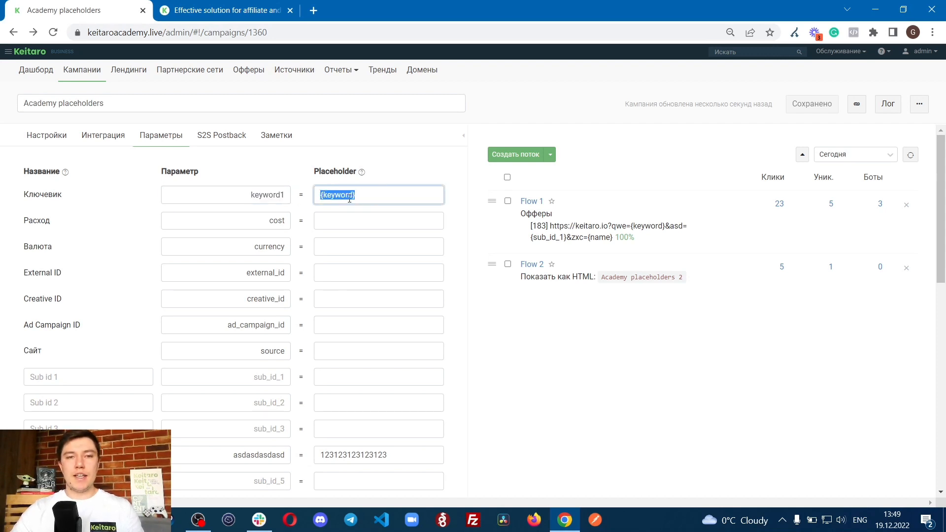
text(1231231323)
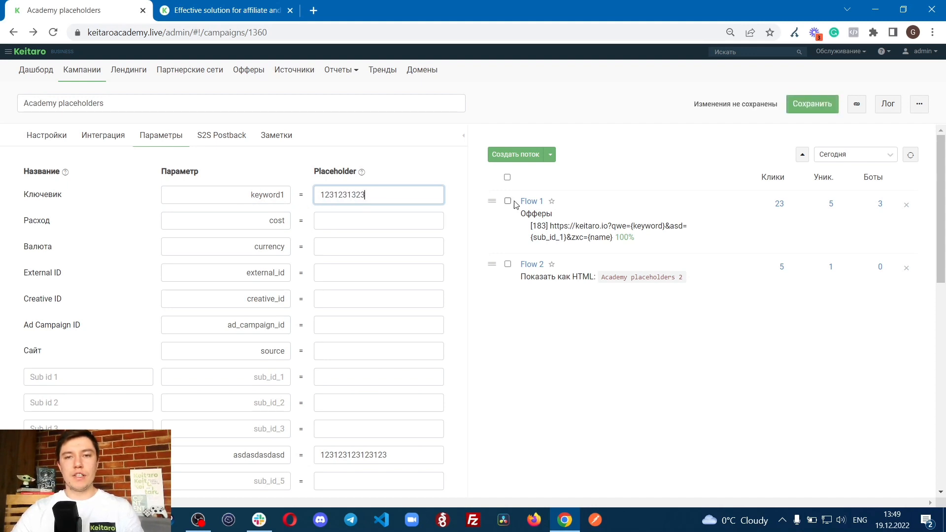
Step: Open the offer in Flow 1's scheme, mark keyword in its redirect URL, and leave without saving
click(531, 202)
click(358, 144)
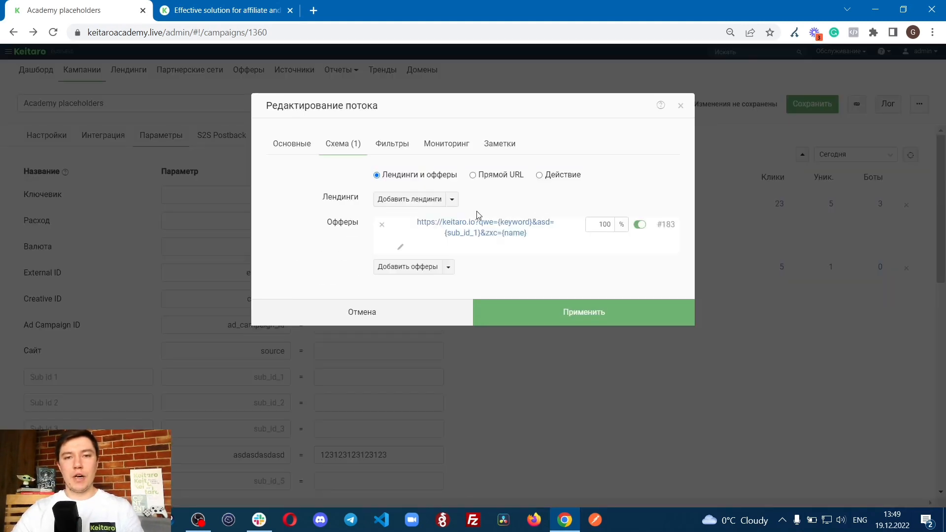
click(404, 251)
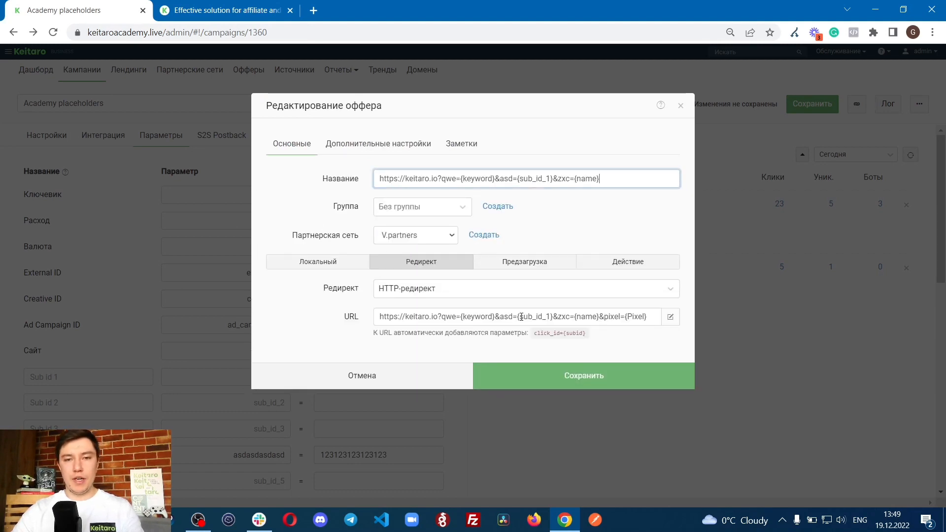
drag(463, 317, 490, 319)
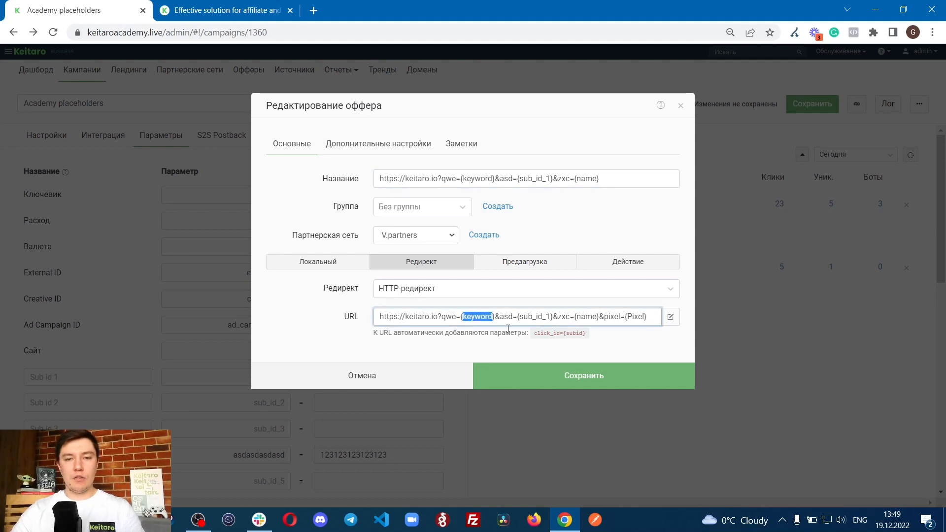
click(457, 365)
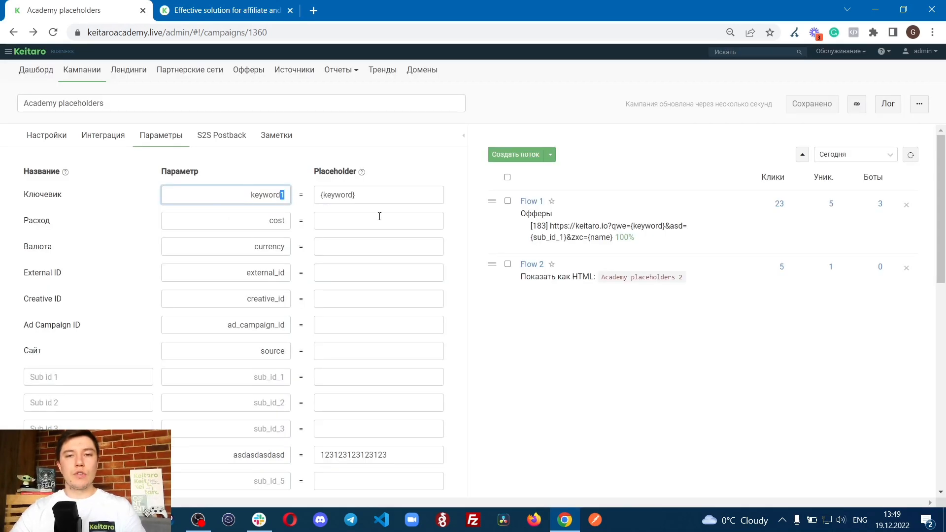
Step: Change the qwe placeholder in the redirect URL of Flow 1's offer to {keyword1} and save the offer
click(532, 201)
click(339, 145)
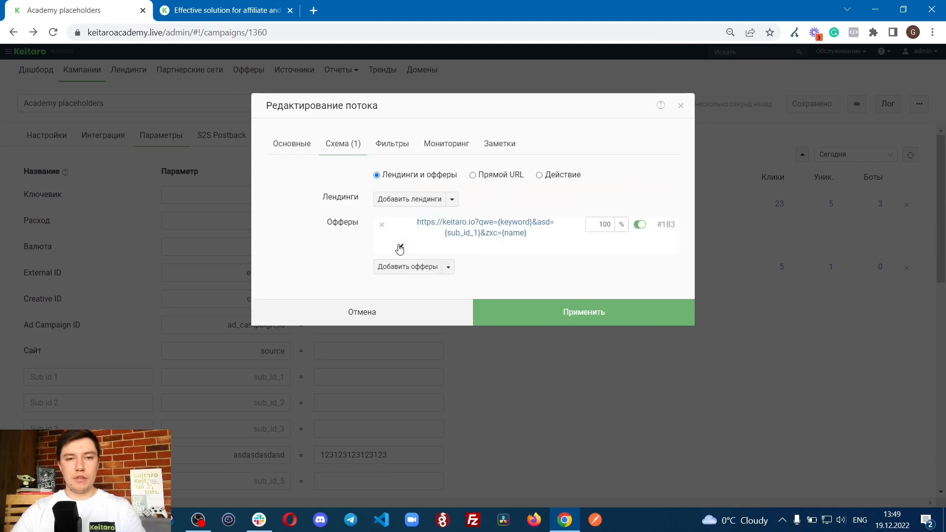
click(400, 246)
double_click(462, 317)
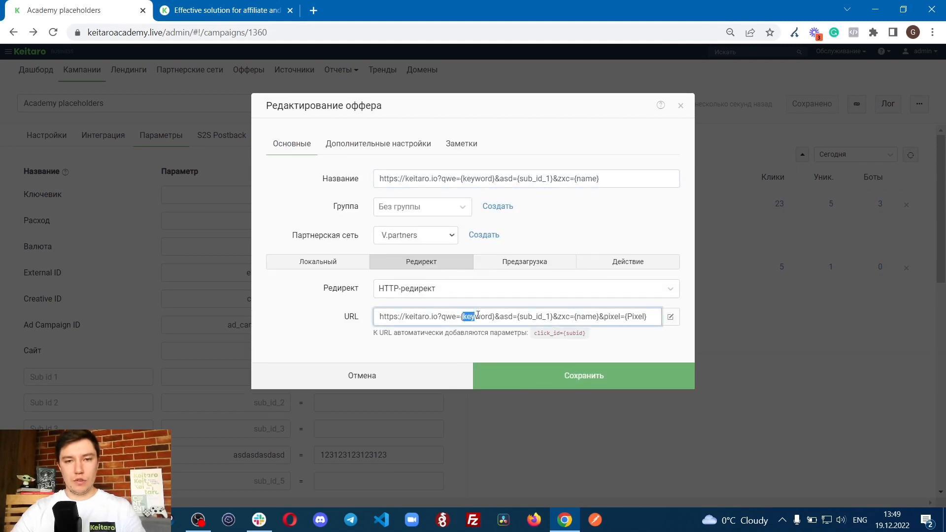
text(keyword1)
click(538, 370)
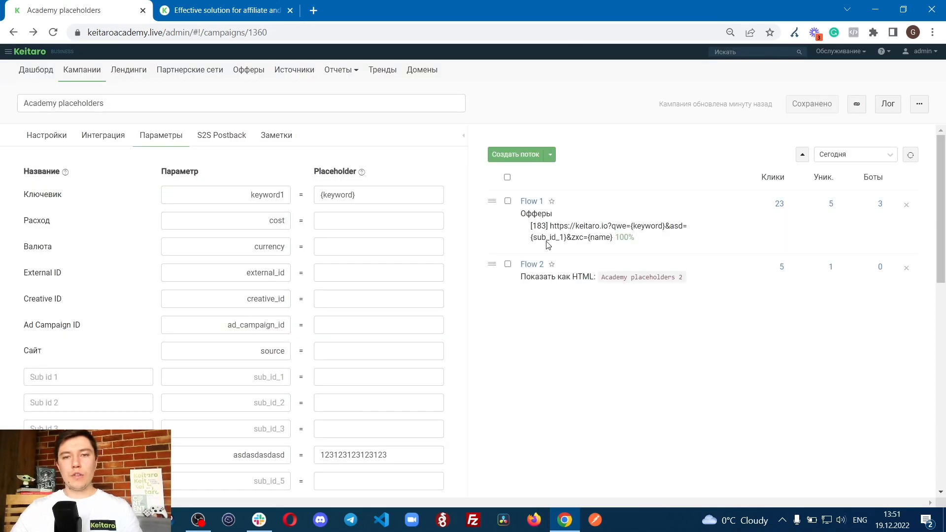
Step: Rename Flow 1's offer as "Offer asdasdasdas", save it and apply the flow changes
drag(550, 225, 614, 238)
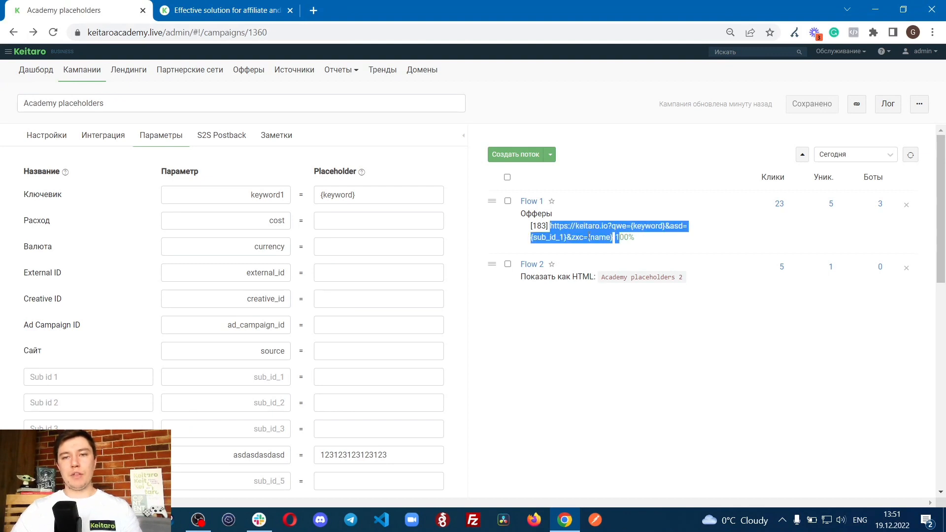
click(614, 238)
click(536, 206)
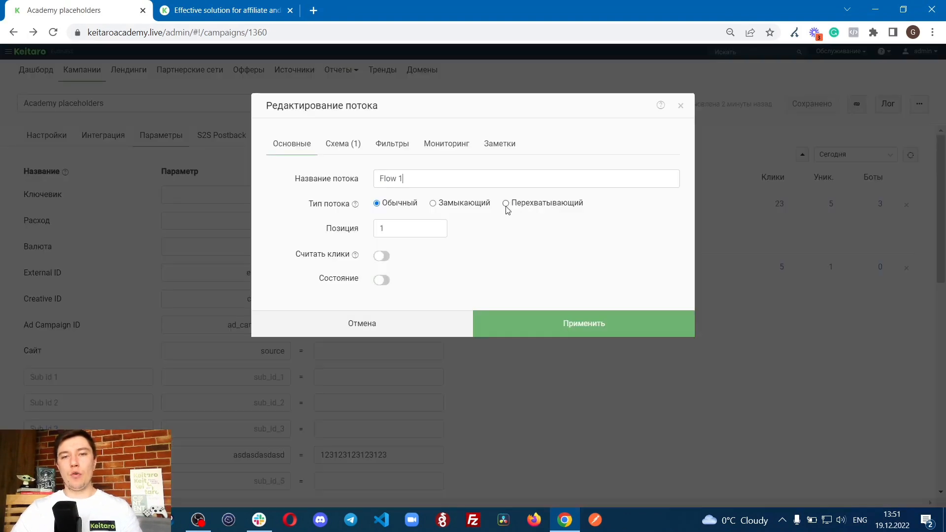
click(343, 146)
click(400, 247)
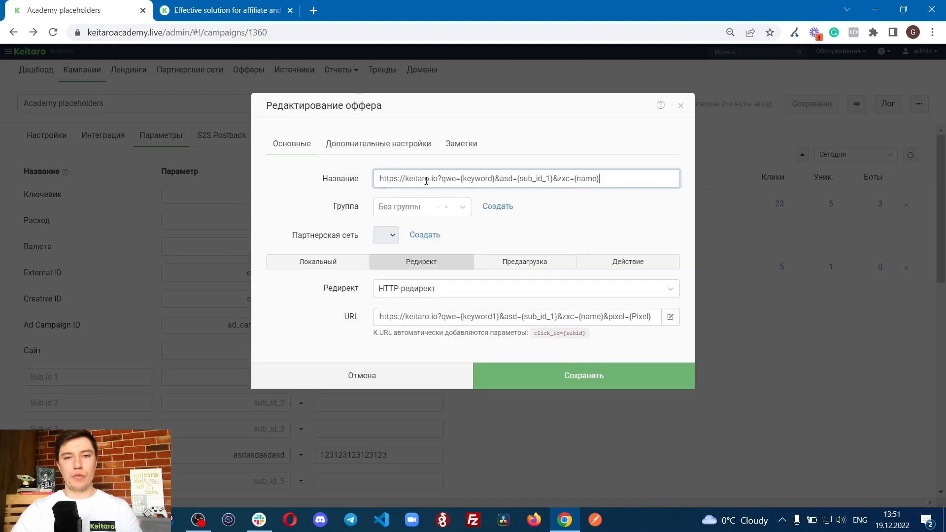
drag(623, 180, 301, 190)
text(Off)
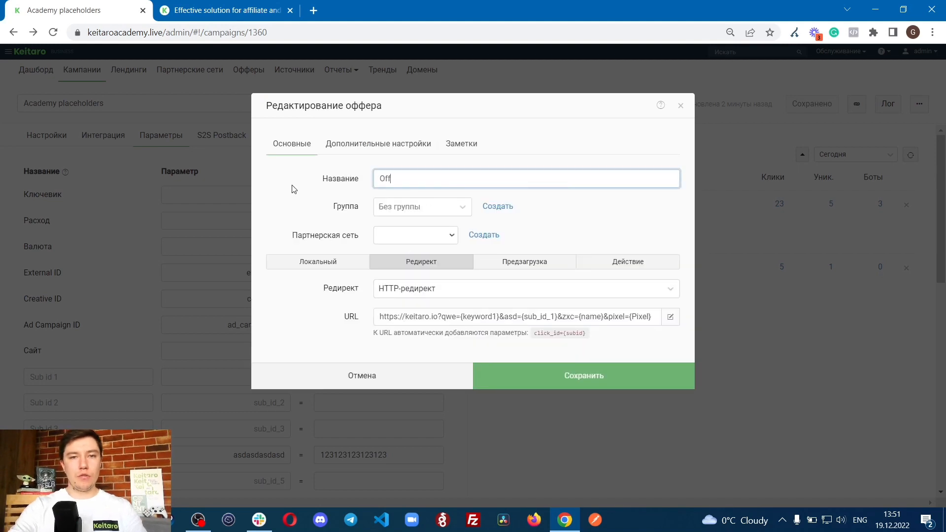
text(er asdasdasdas)
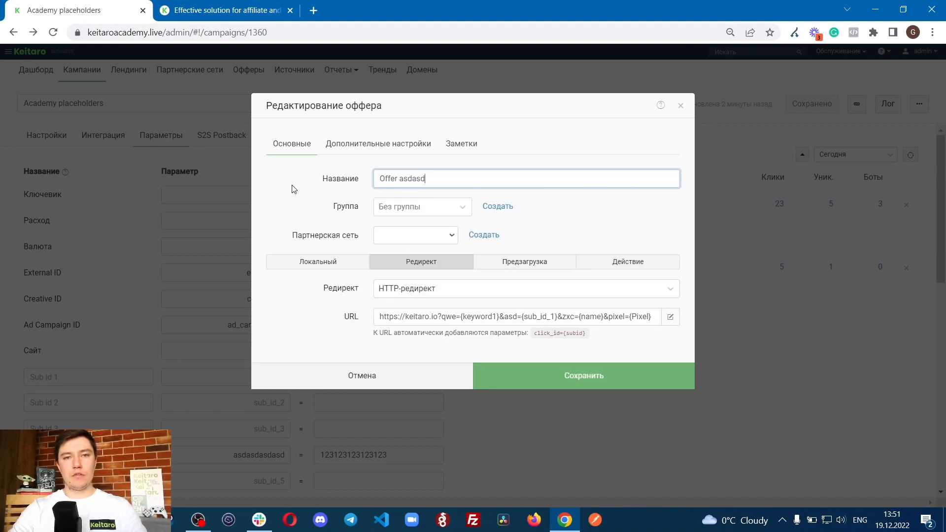
click(558, 368)
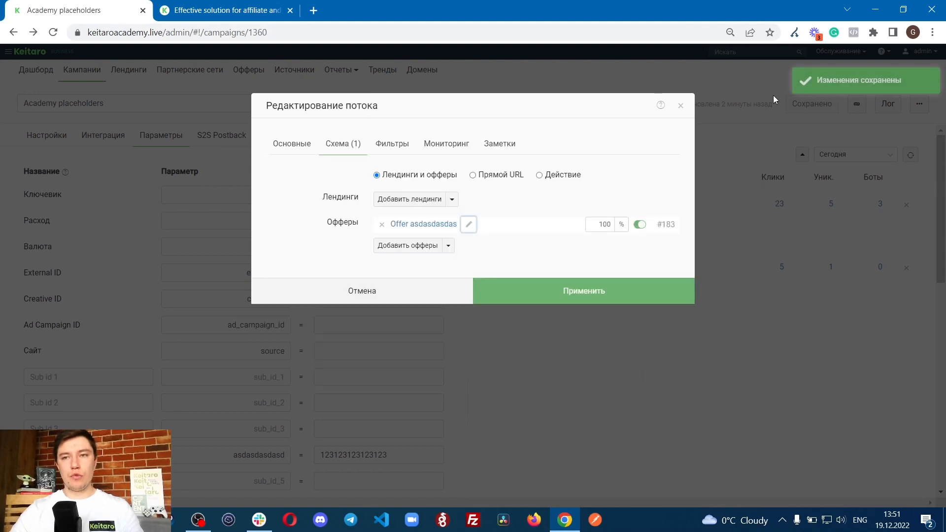
click(591, 291)
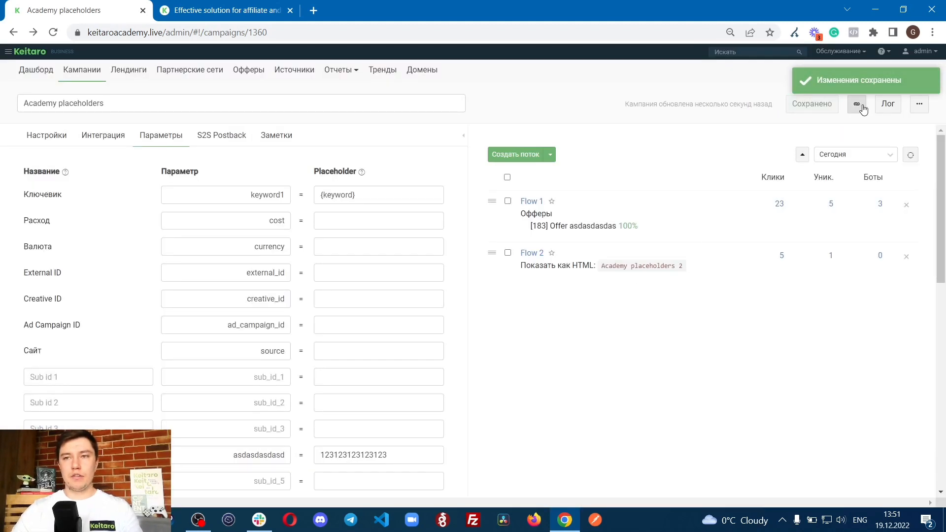
Step: Copy the campaign link, set the Ключевик placeholder to 1122233 and save the campaign
click(857, 104)
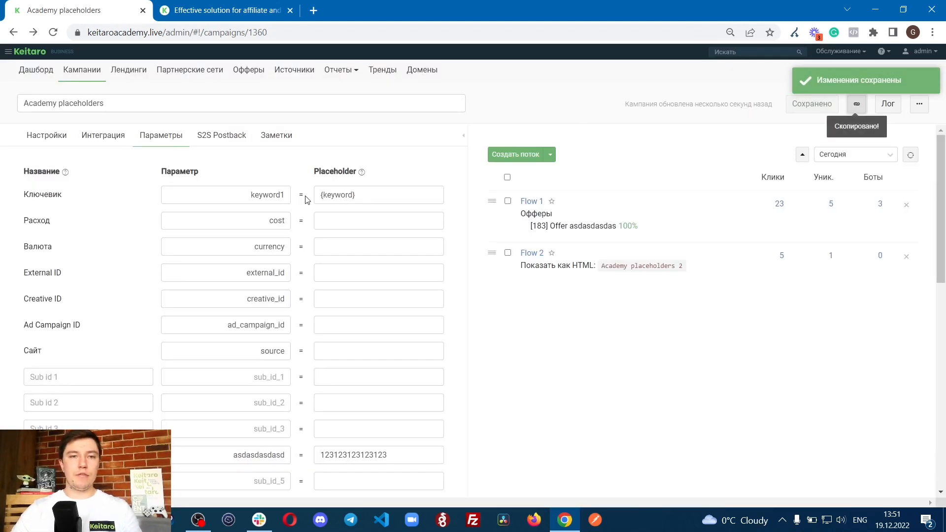
triple_click(321, 194)
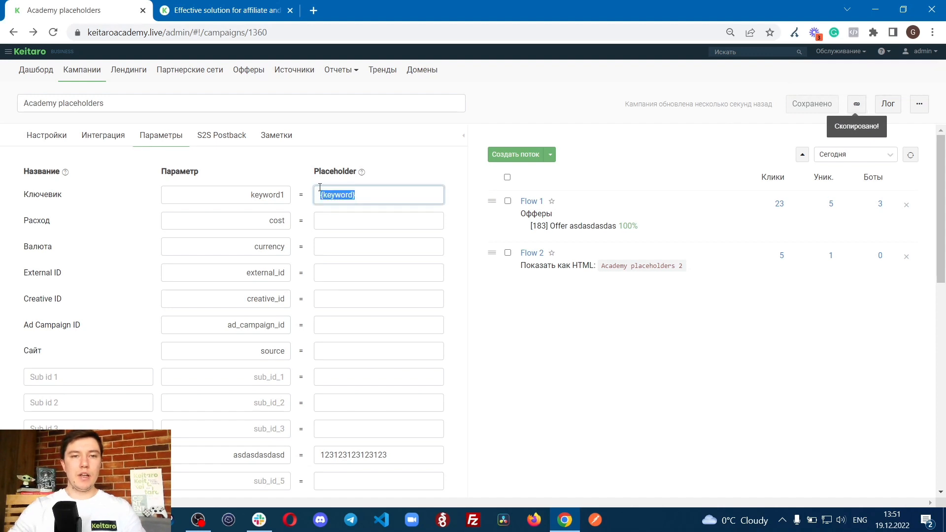
text(11)
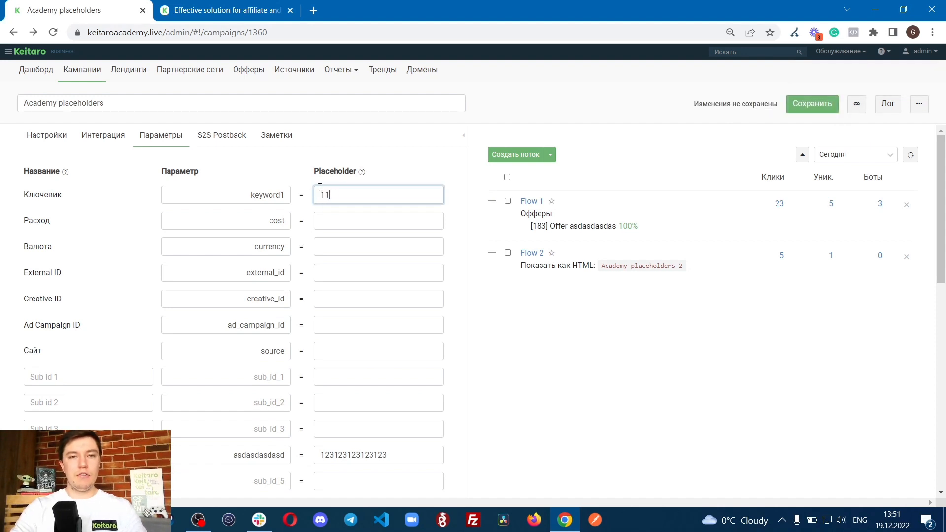
text(22233)
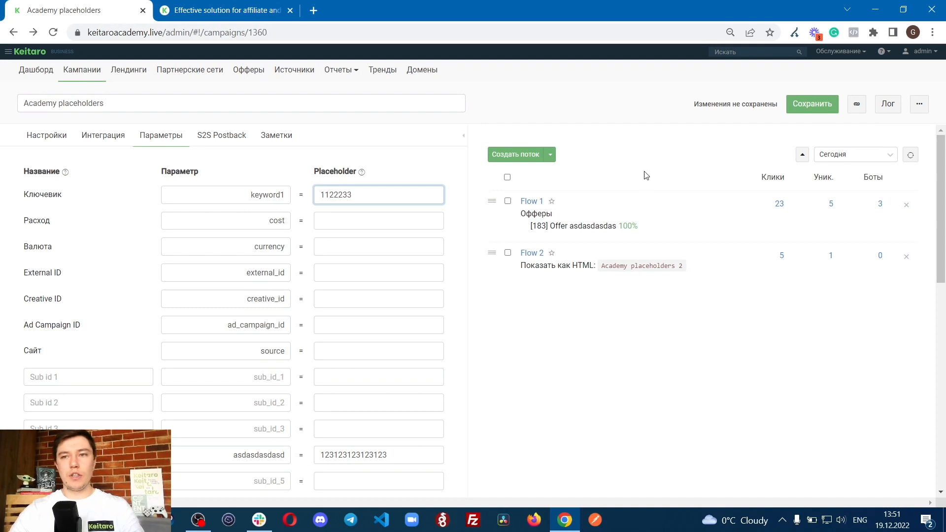
click(832, 110)
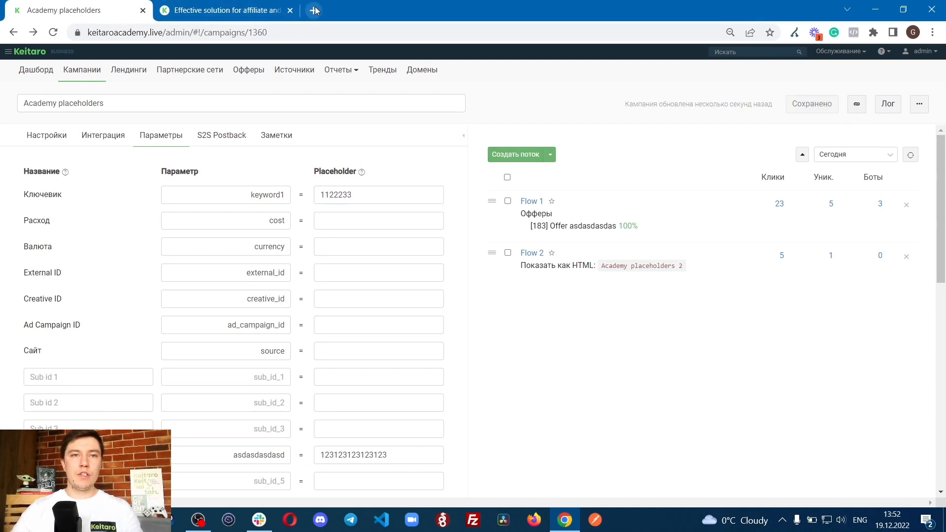
Step: Paste the campaign link into a new browser tab's address, close the old Keitaro site tab, and mark keyword1 in the link
click(315, 11)
key(ctrl+v)
middle_click(215, 16)
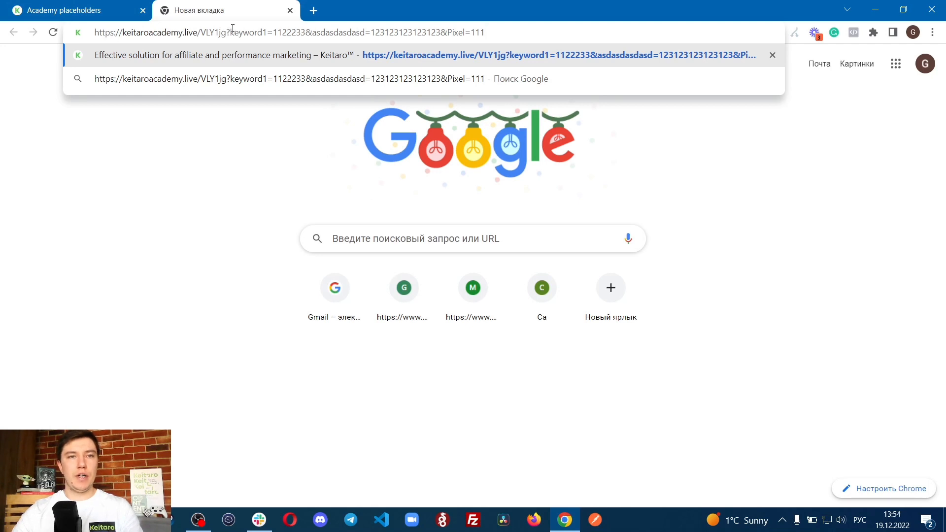
drag(231, 31, 267, 32)
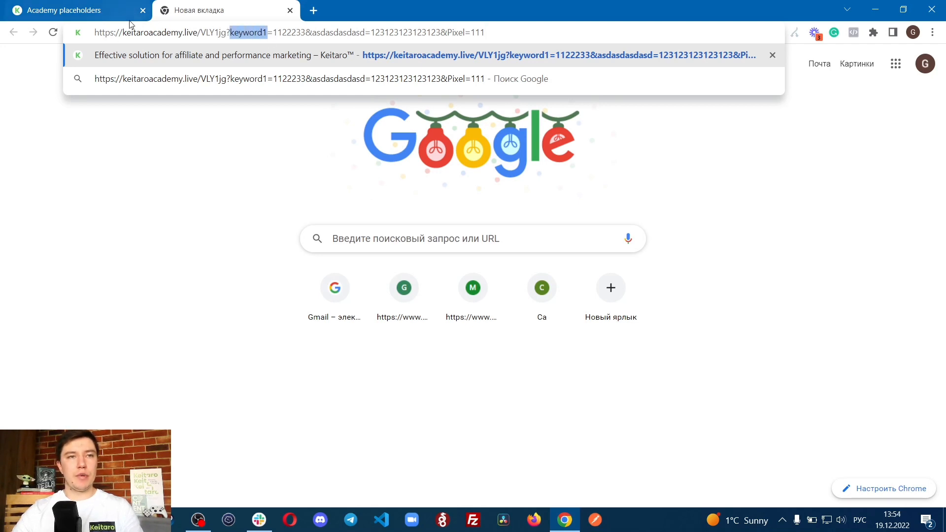
Step: Compare the Ключевик parameter name in the campaign's Параметры list with keyword1 in the pasted campaign link
click(106, 12)
click(165, 133)
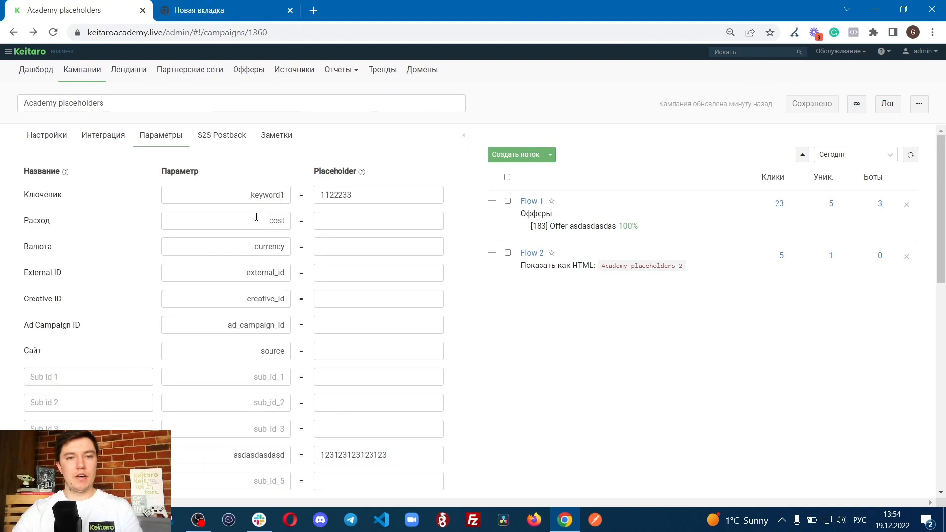
double_click(242, 190)
click(224, 7)
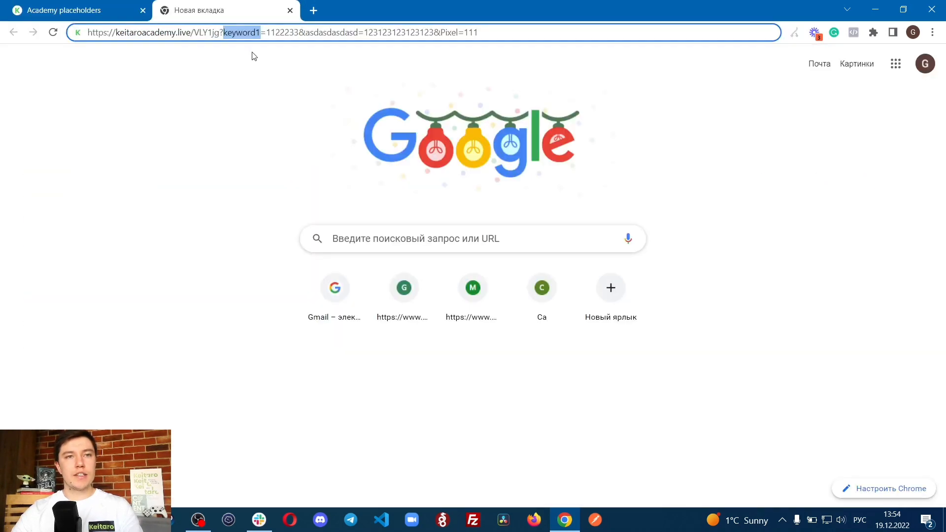
Step: Replace the digits 112223 of keyword1's value in the pasted campaign link with the {keyword} placeholder
drag(266, 33, 295, 35)
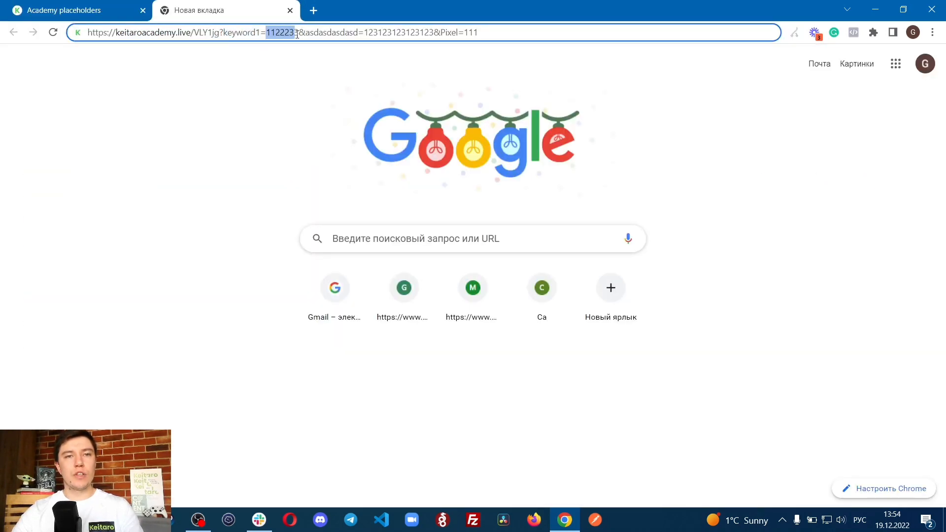
key(BackSpace)
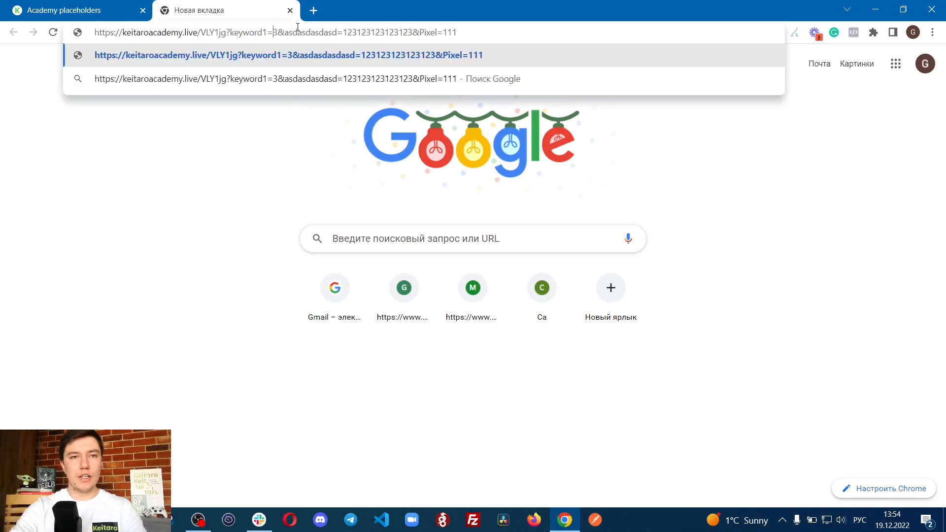
key(alt+shift)
text({keywor)
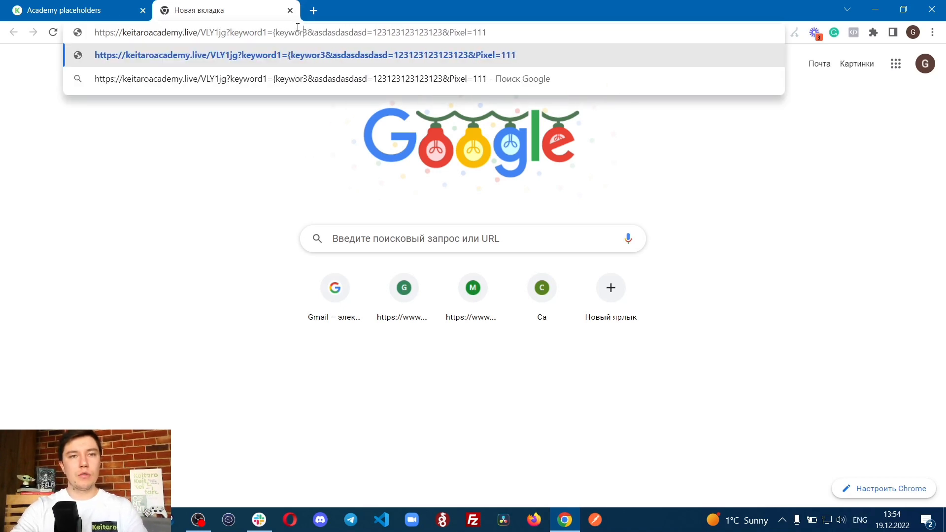
text(d})
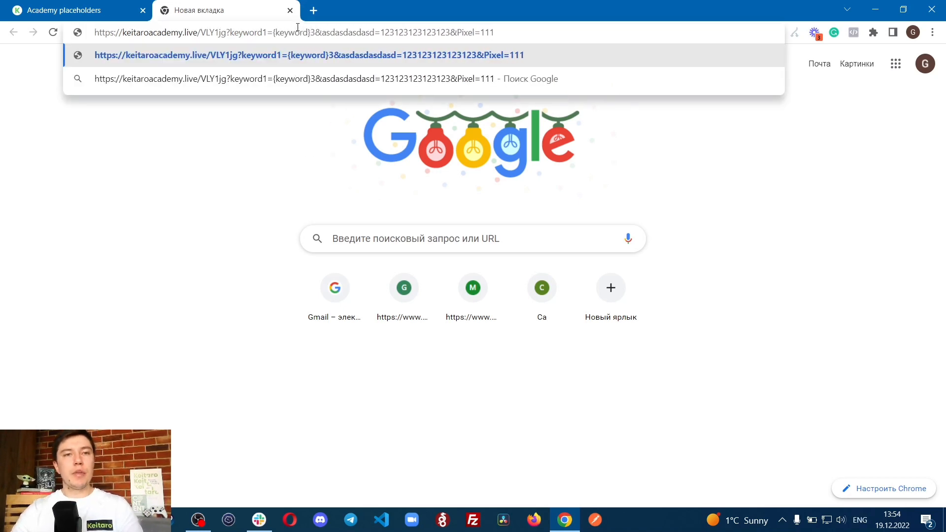
Step: Replace the {keyword} placeholder in the campaign link with 1231231asdassad, keeping the trailing 3
drag(271, 32, 311, 33)
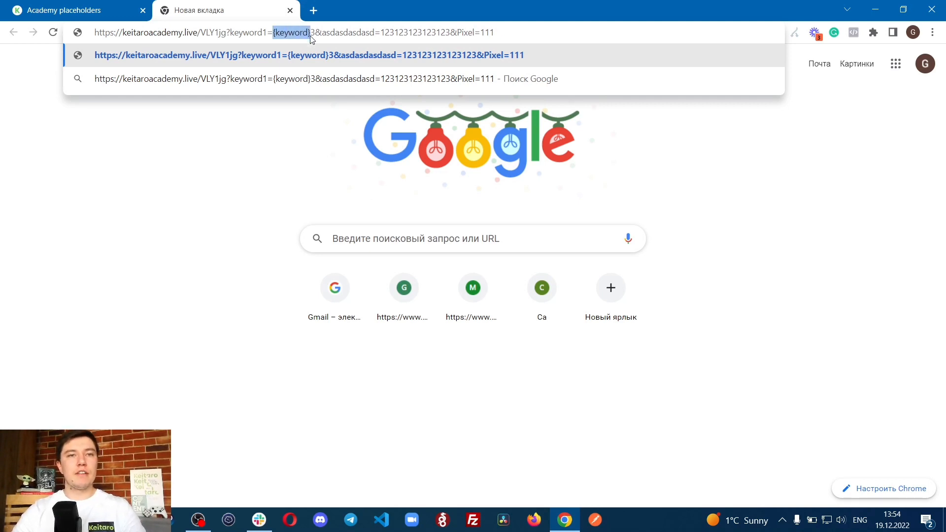
text(1231231)
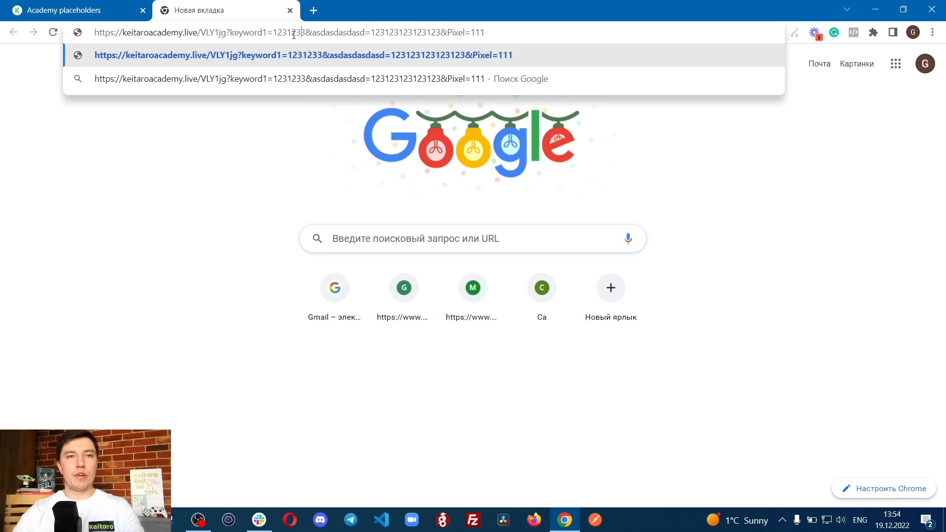
text(asdassad)
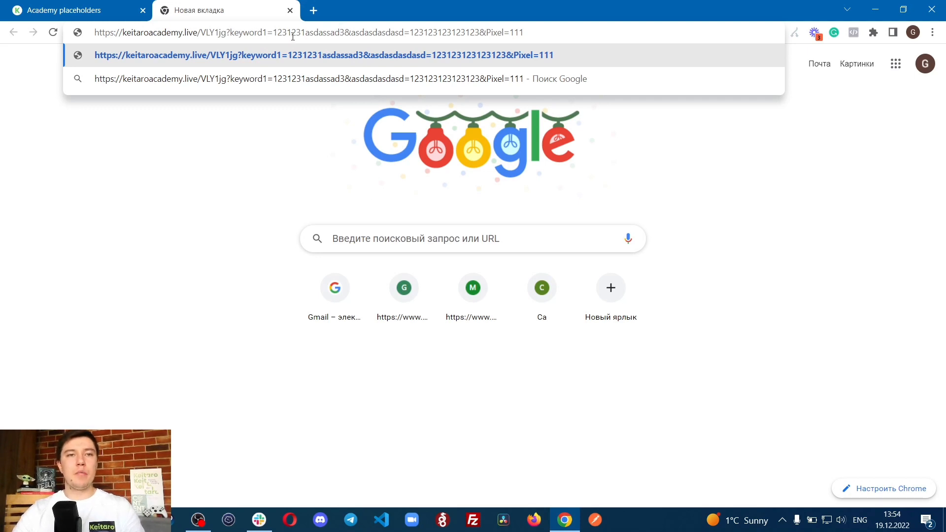
Step: Check the keyword1 parameter name in the campaign's Параметры list and open Flow 1's offer for editing
click(98, 9)
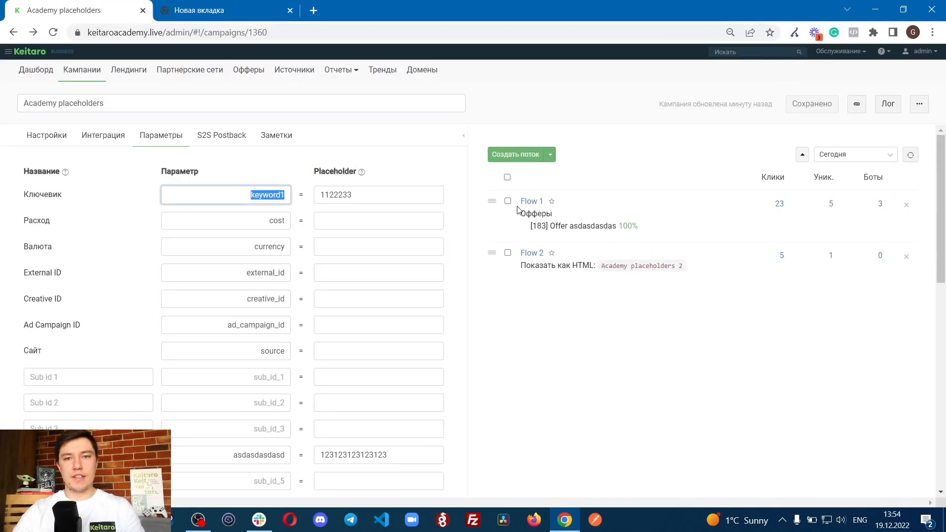
click(285, 159)
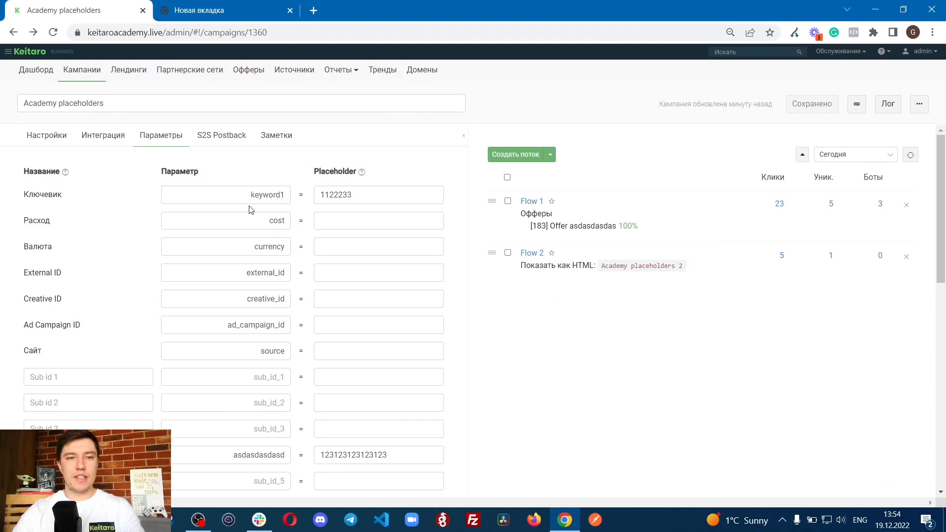
drag(250, 195, 299, 196)
click(580, 347)
click(526, 205)
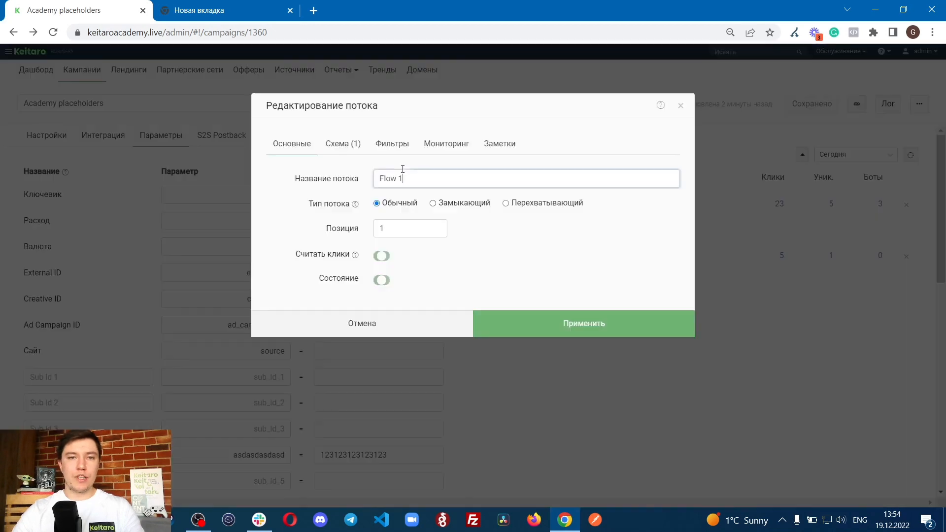
click(347, 150)
click(468, 225)
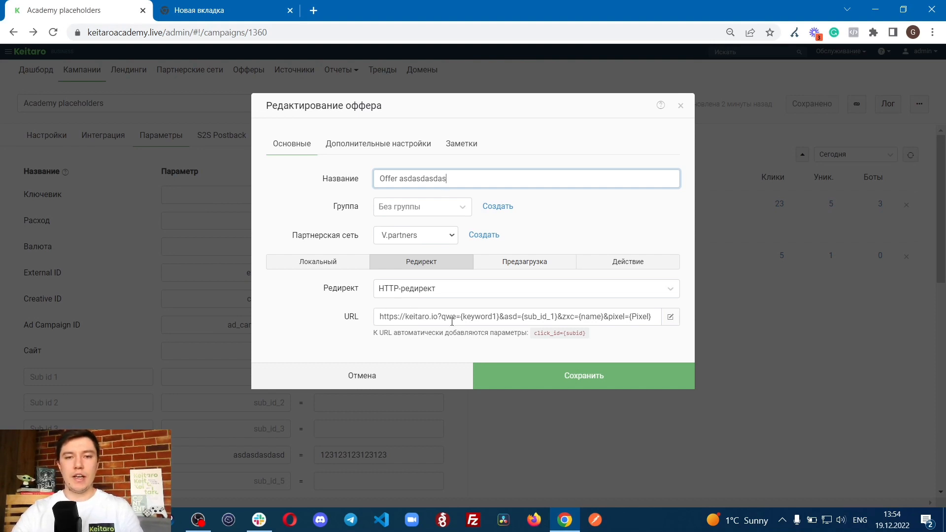
Step: Compare keyword1 and its value in the campaign link with the {keyword1} placeholder in the offer URL
click(261, 6)
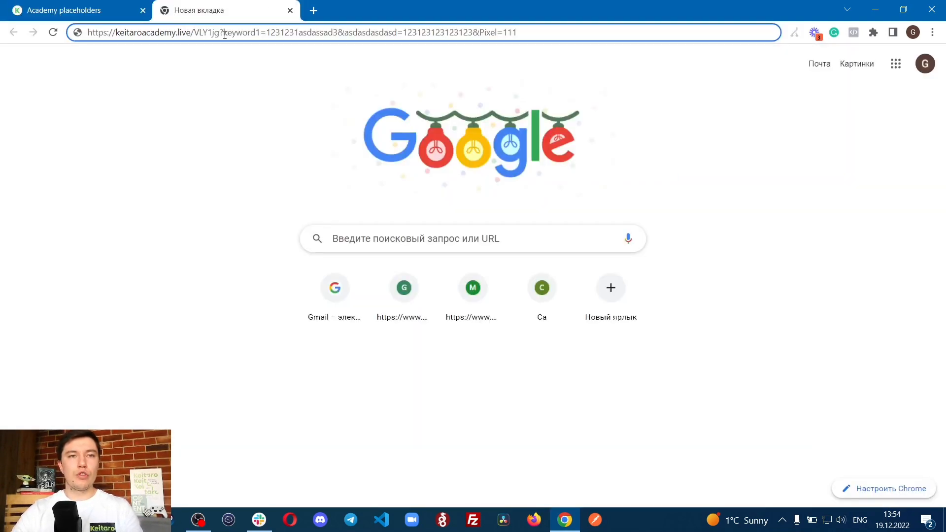
drag(266, 33, 299, 36)
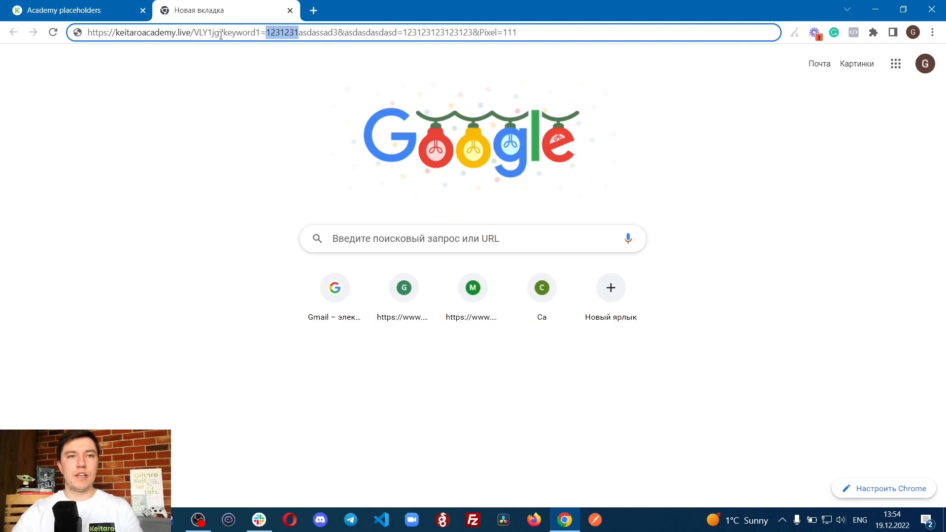
drag(223, 33, 262, 33)
click(79, 10)
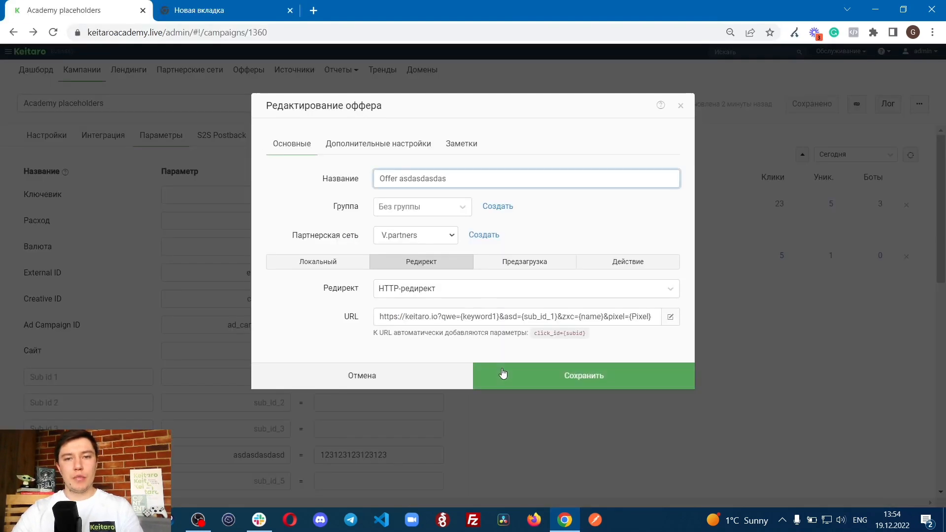
drag(442, 317, 498, 318)
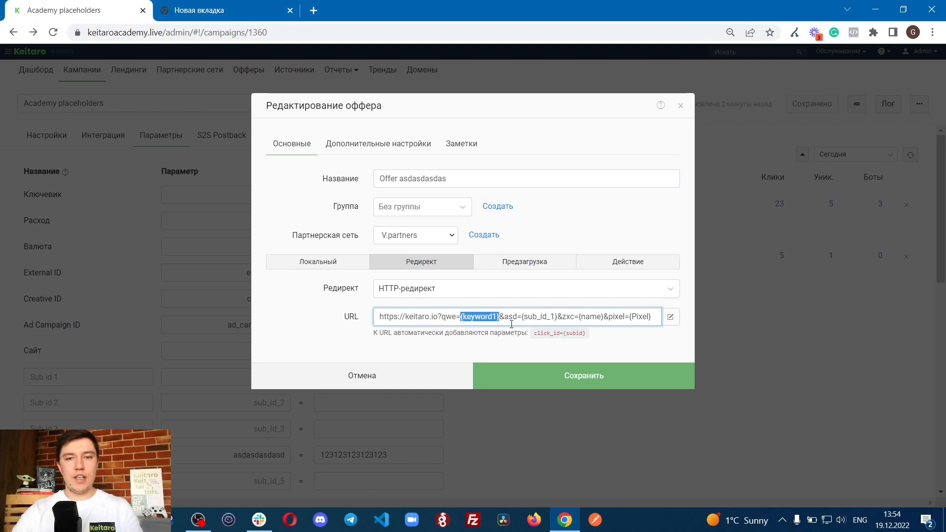
Step: Load the edited campaign link and mark the qwe parameter and its value in the resulting page address
click(234, 7)
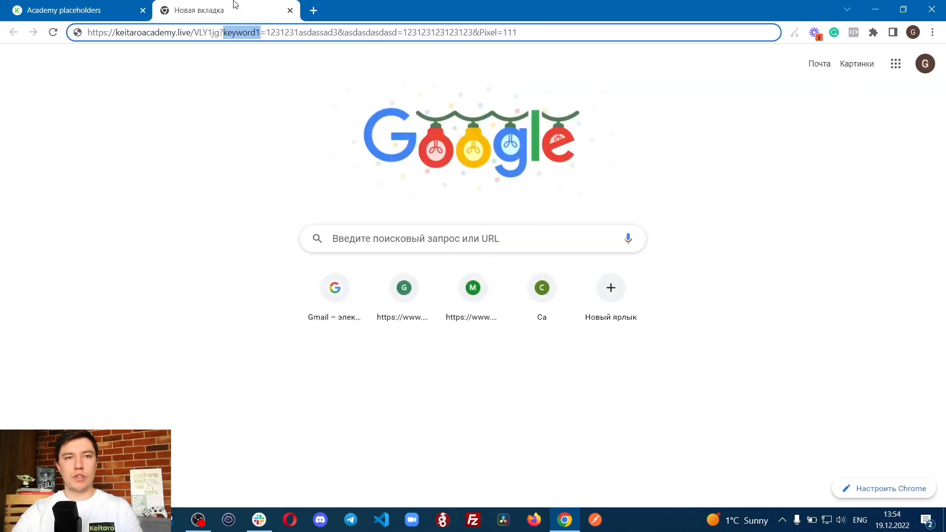
drag(270, 32, 296, 35)
click(296, 34)
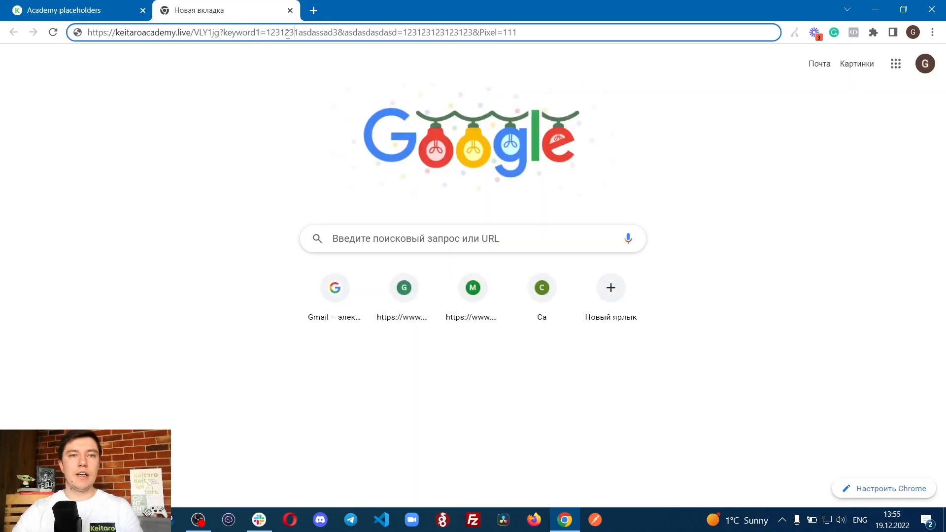
key(Return)
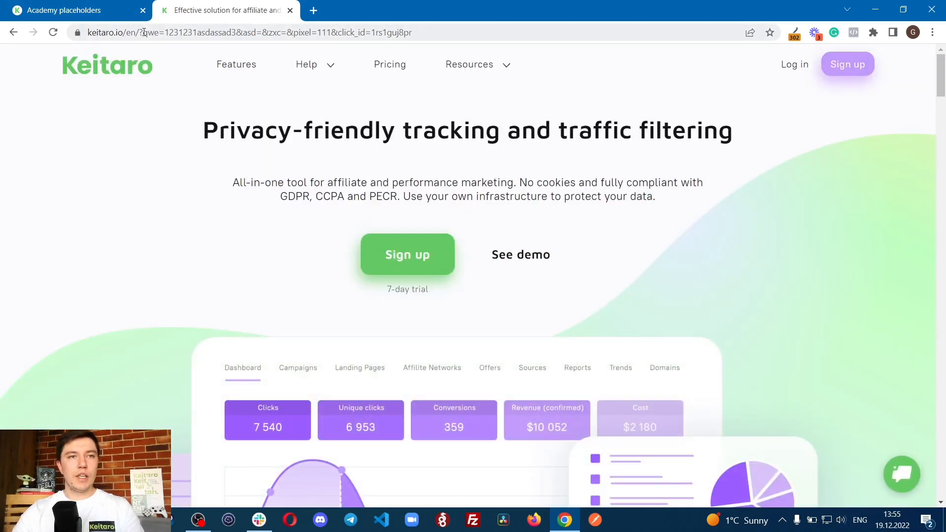
drag(164, 30, 238, 36)
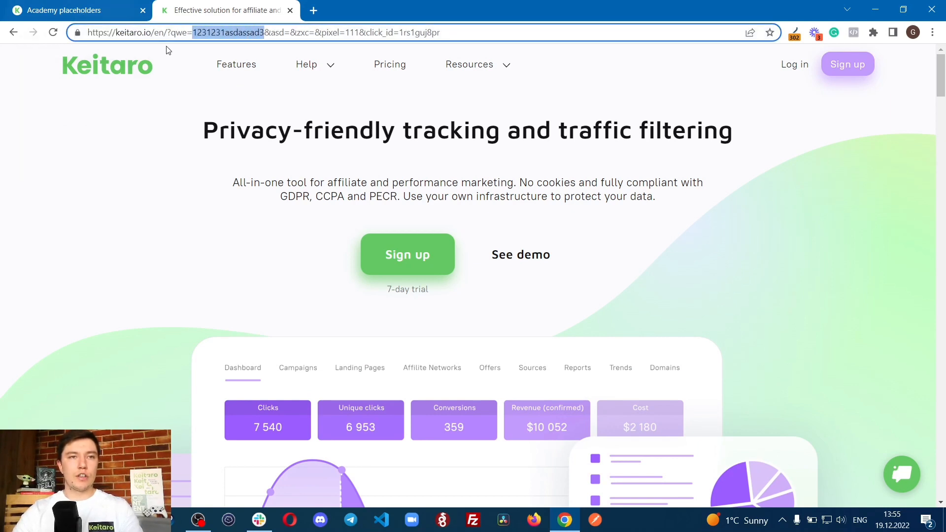
drag(171, 32, 193, 33)
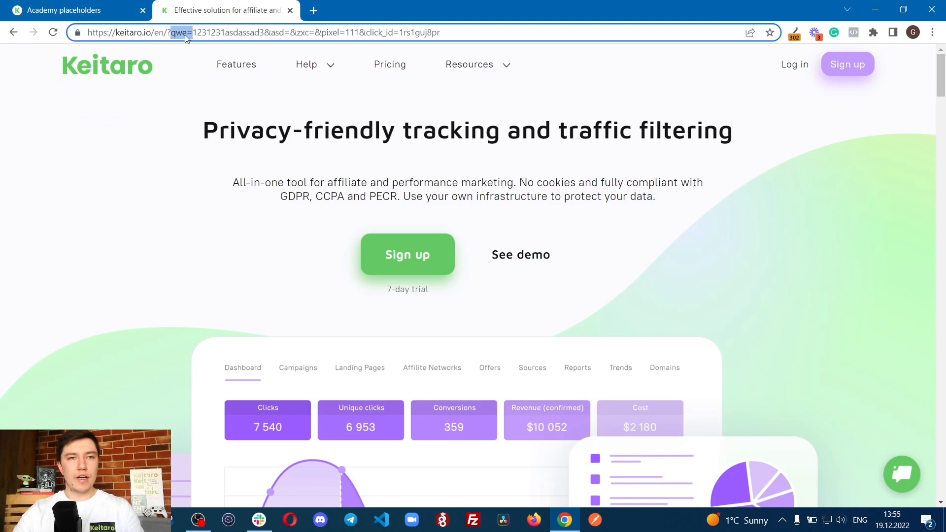
Step: Inspect the redirect in Redirect Path, marking keyword1 with its value, the keitaro.io target and its qwe parameter
click(770, 33)
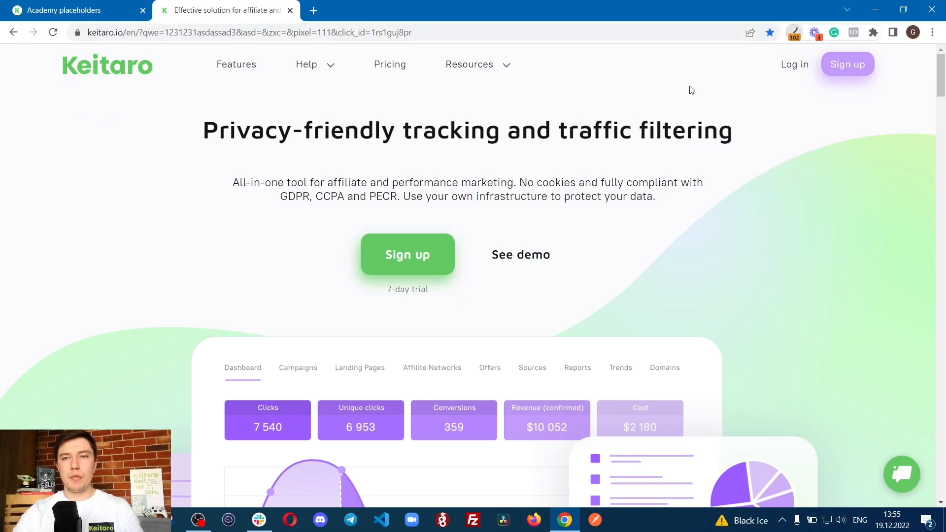
click(794, 34)
click(677, 129)
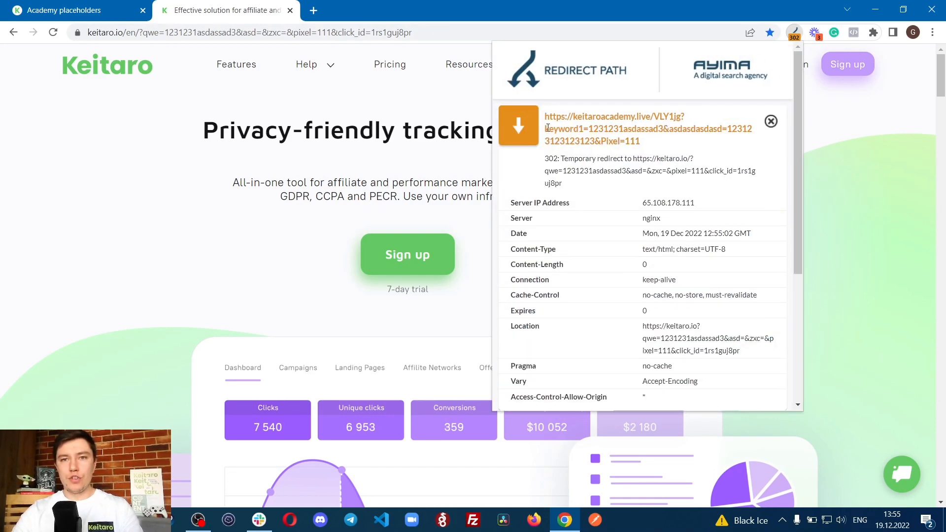
drag(545, 128, 662, 127)
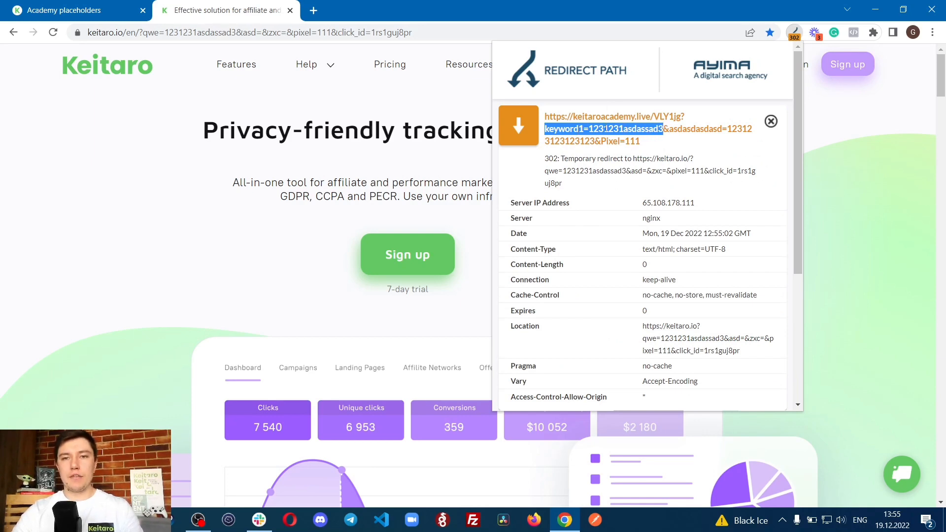
click(546, 128)
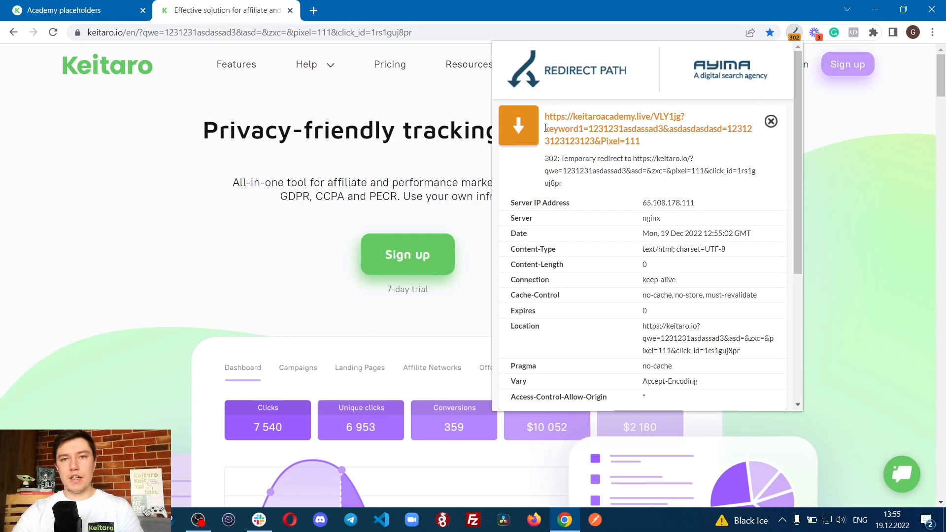
drag(589, 128, 669, 125)
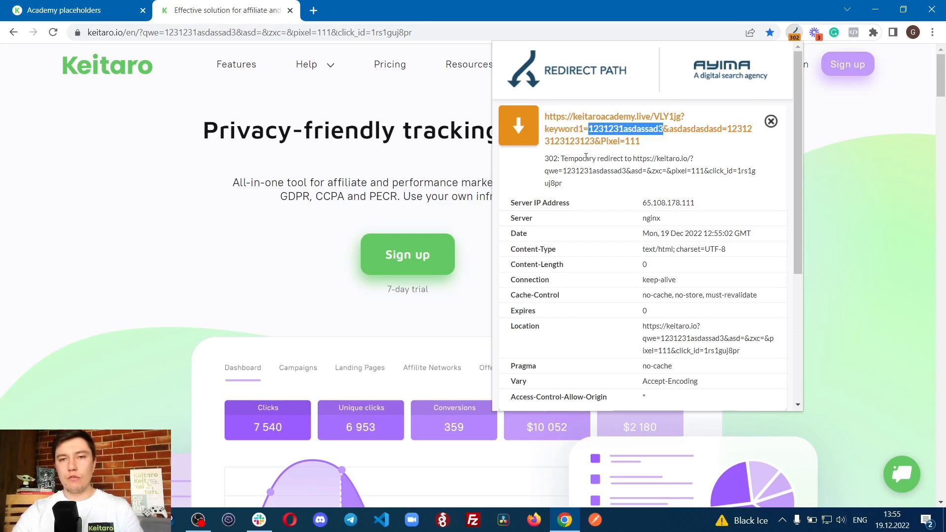
drag(563, 158, 703, 162)
click(623, 155)
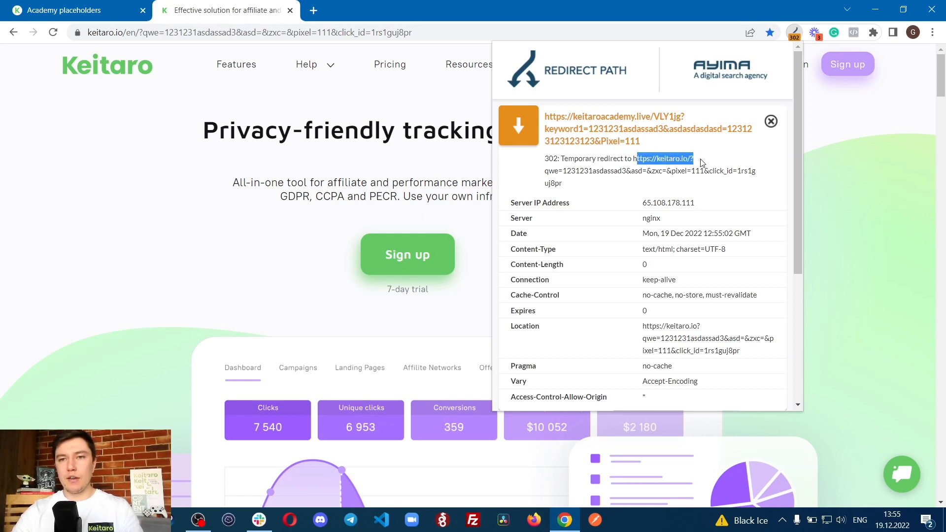
click(554, 174)
drag(545, 171, 562, 171)
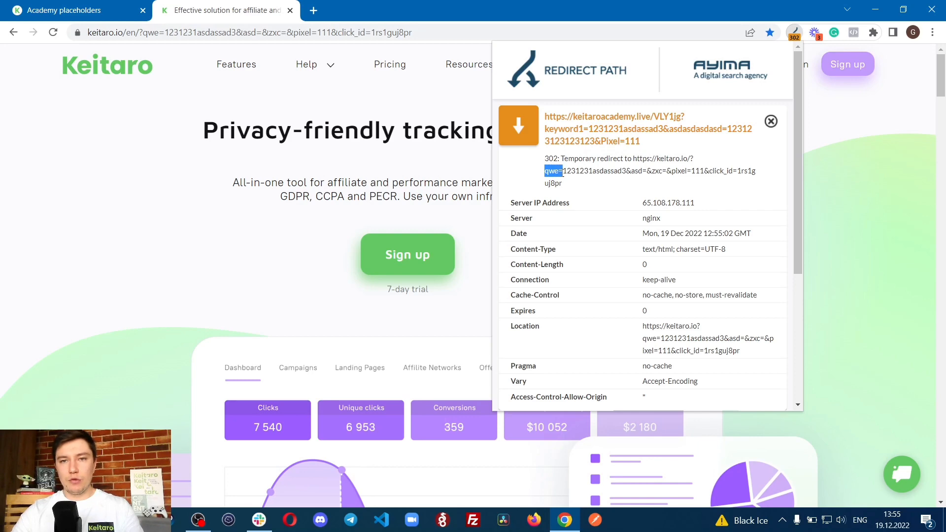
Step: Compare the offer URL's {keyword1} placeholder with the qwe value in the Redirect Path target link
click(101, 7)
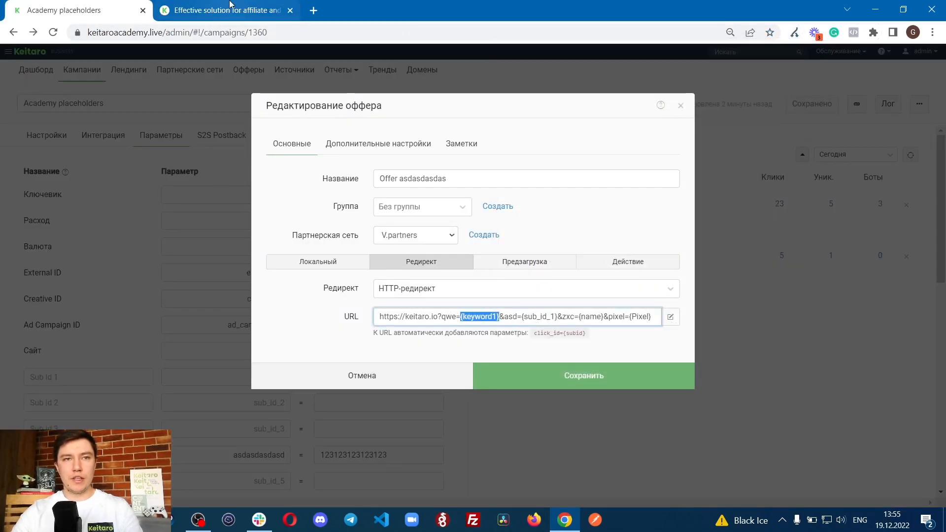
click(228, 11)
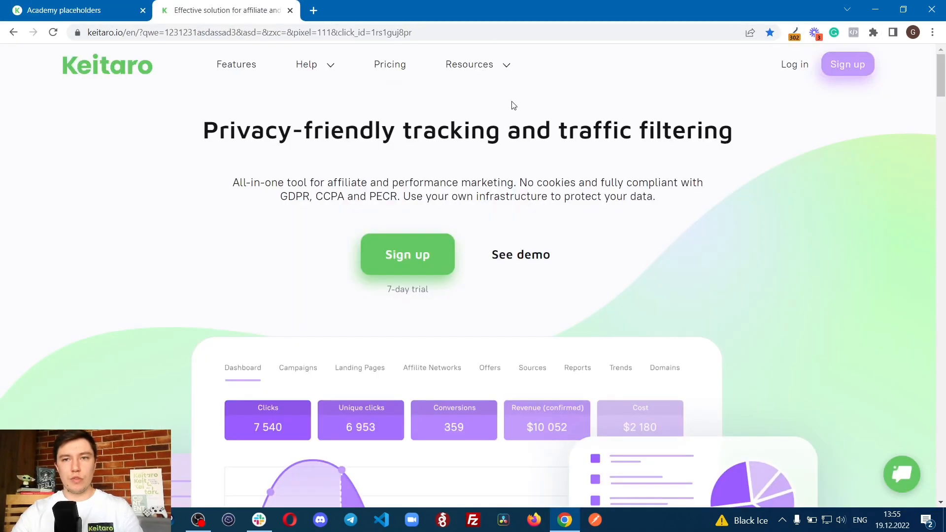
click(794, 33)
click(646, 146)
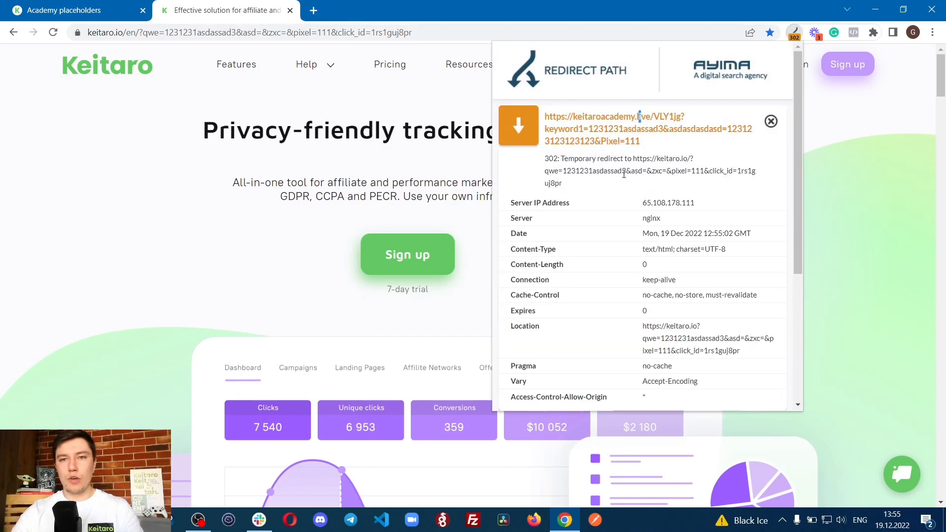
drag(563, 171, 632, 172)
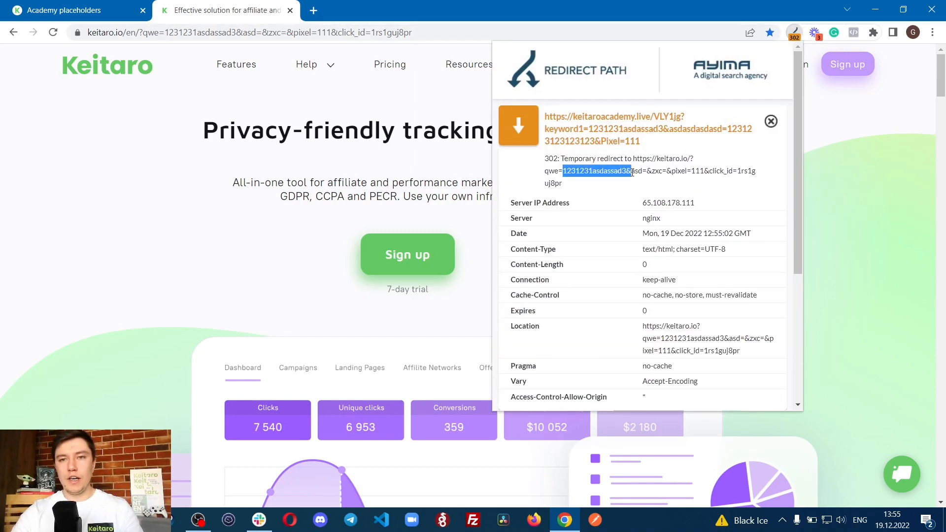
click(605, 171)
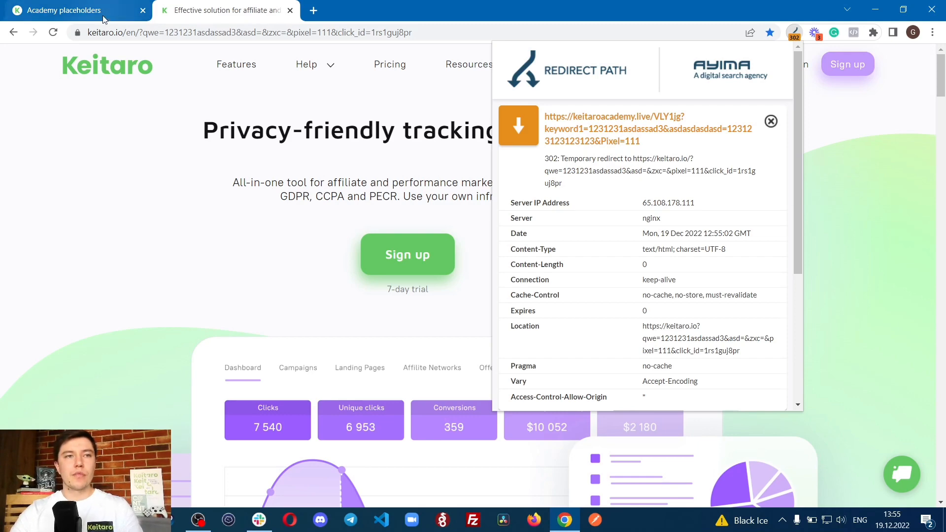
Step: Save Flow 1's offer, apply the flow changes and save the Academy placeholders campaign
click(64, 10)
click(433, 318)
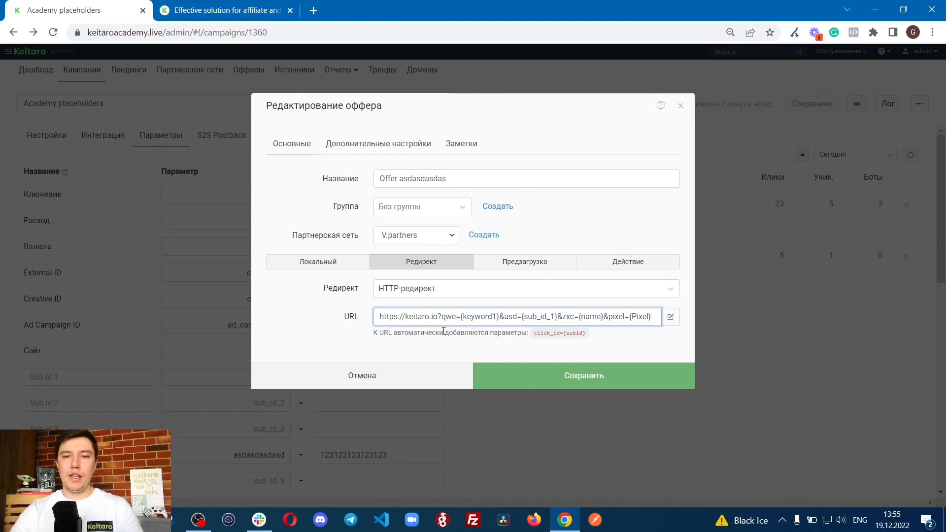
click(548, 374)
click(637, 290)
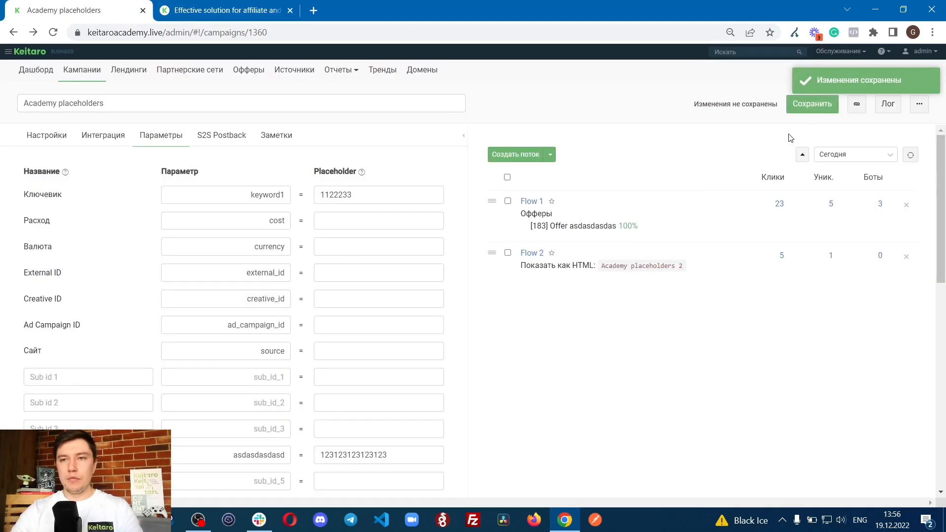
click(800, 103)
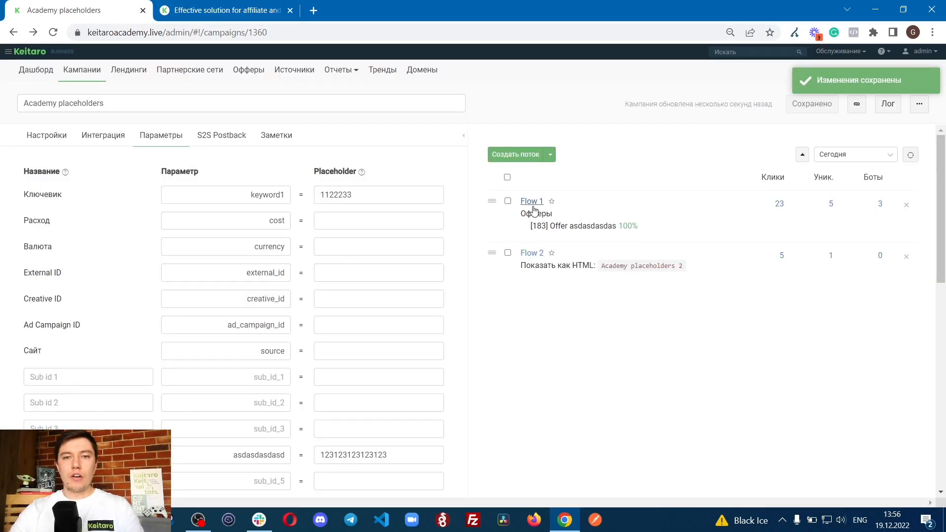
Step: Set the Расход placeholder to {cost} and the Pixel parameter's placeholder to {pixel}, and save the campaign
click(532, 208)
click(353, 323)
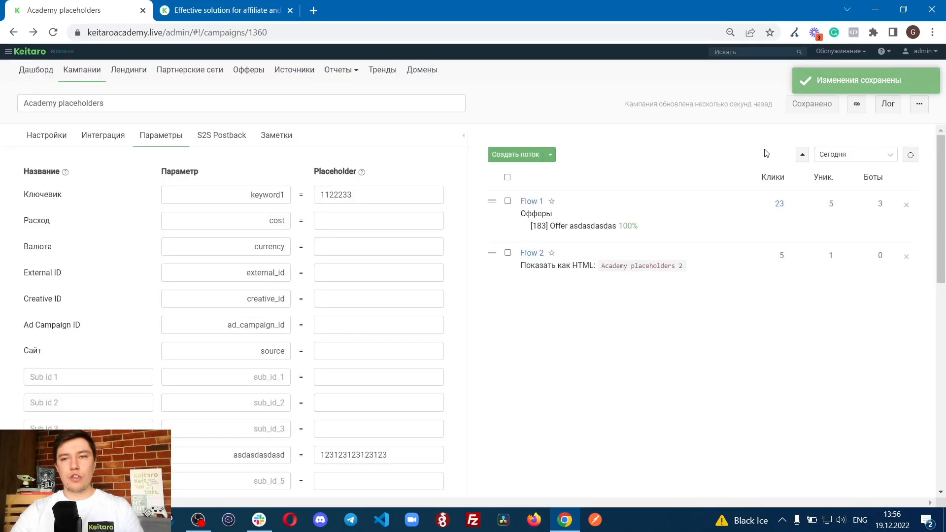
click(332, 221)
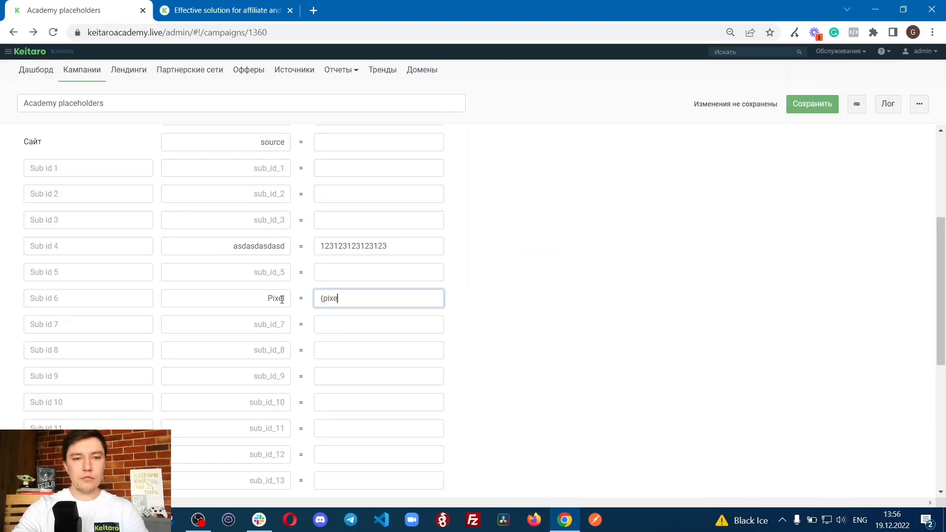
text(l}{)
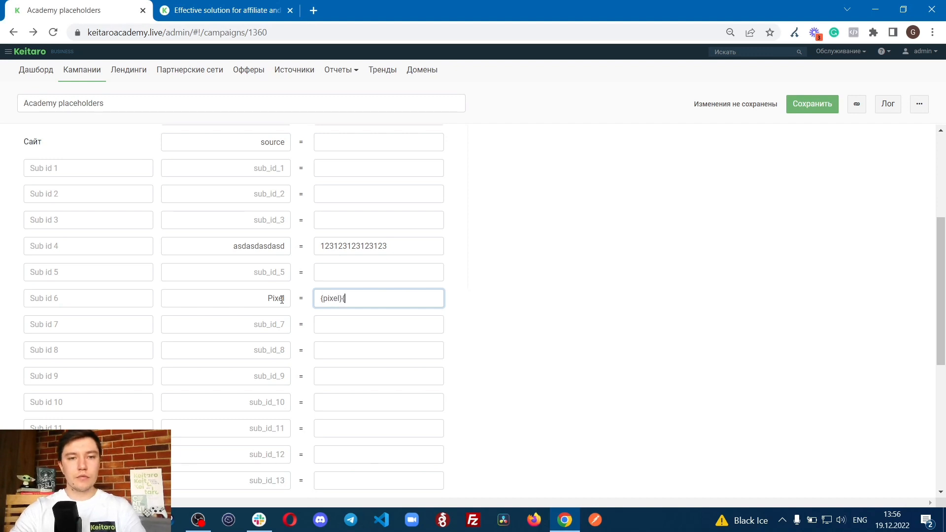
click(832, 106)
Step: Copy the campaign link, load it in a new browser tab and mark the qwe value in the resulting address
click(857, 104)
click(312, 11)
key(ctrl+v)
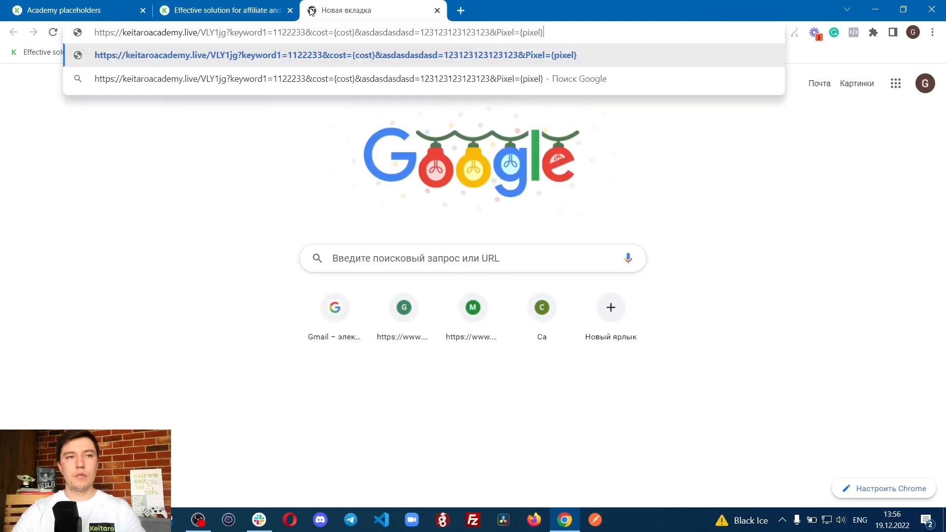
key(Return)
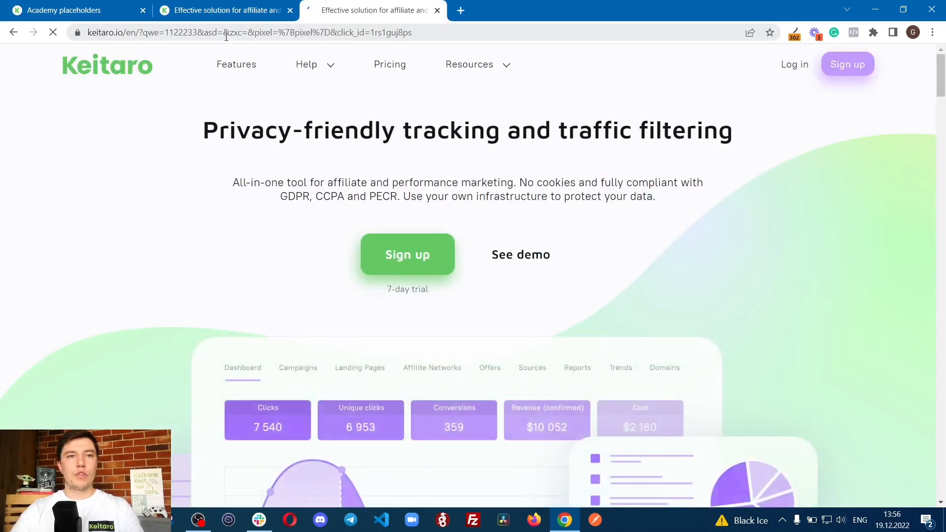
click(161, 31)
double_click(208, 32)
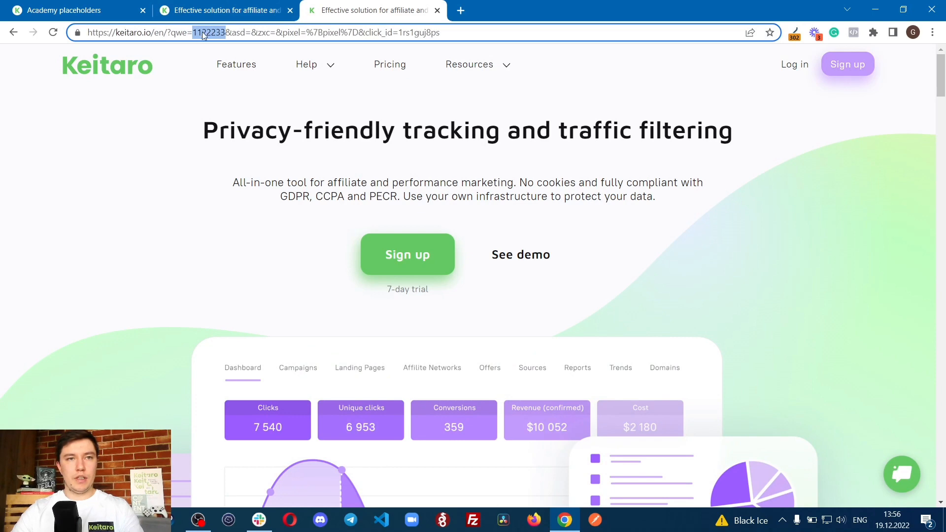
Step: Inspect the redirect in Redirect Path, marking the keyword1 value and {pixel}, and mark the pixel parameter in the page address
click(795, 33)
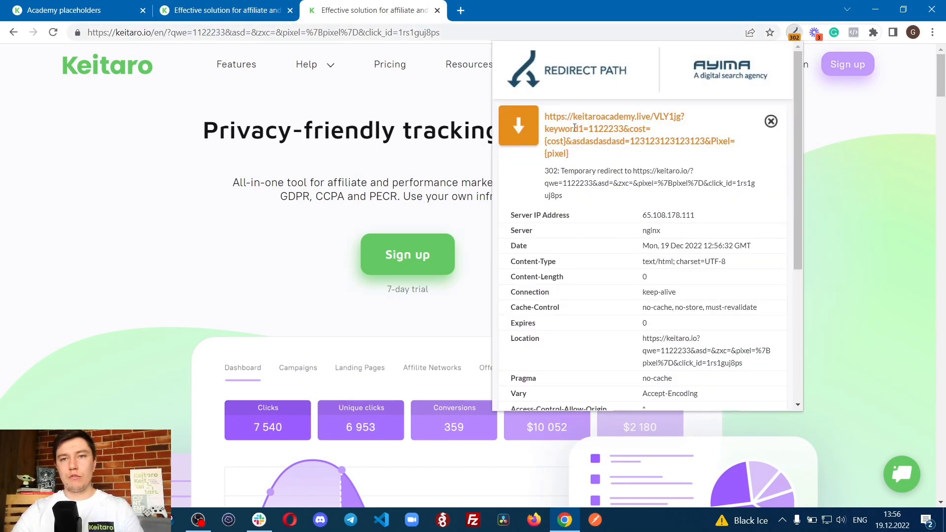
drag(583, 129, 620, 129)
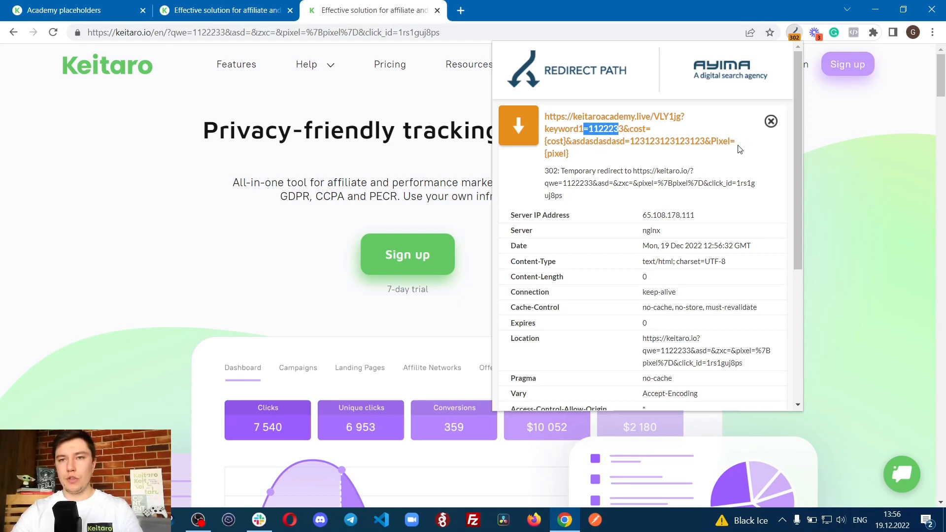
drag(542, 154, 575, 156)
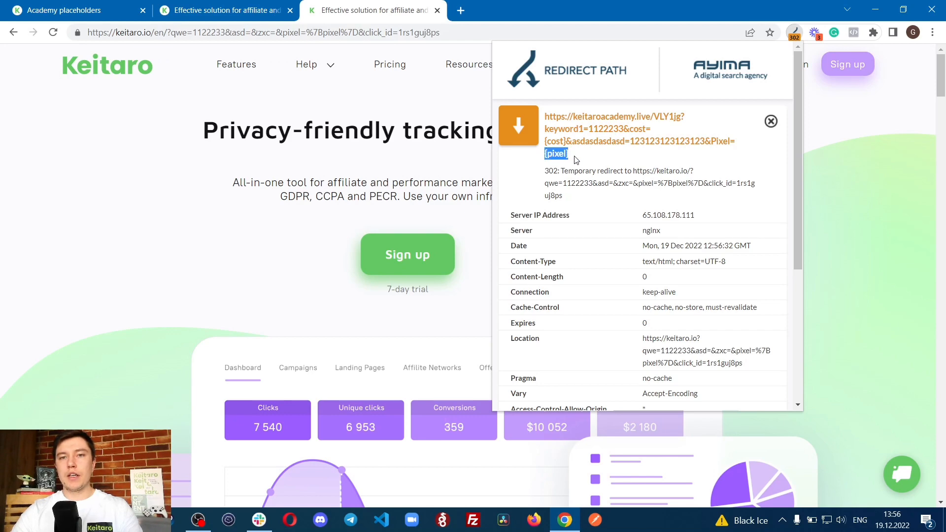
click(575, 156)
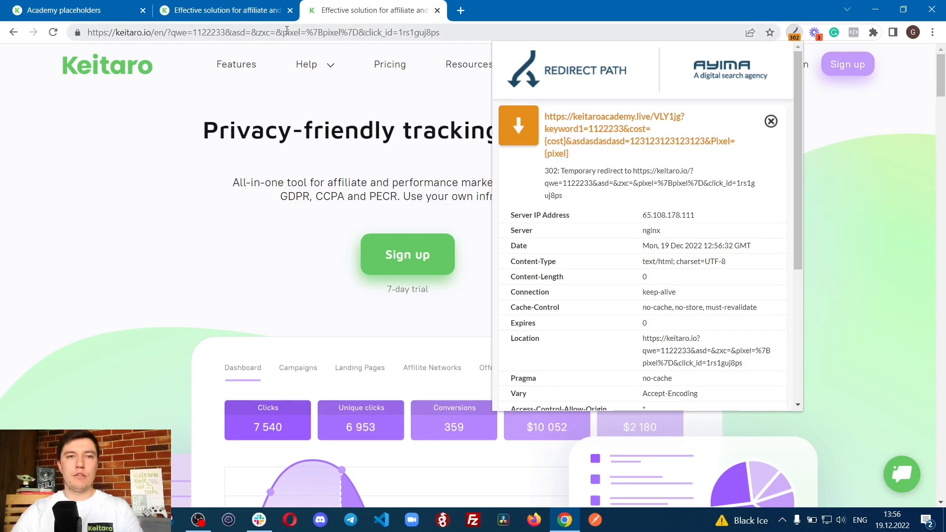
drag(287, 30, 360, 39)
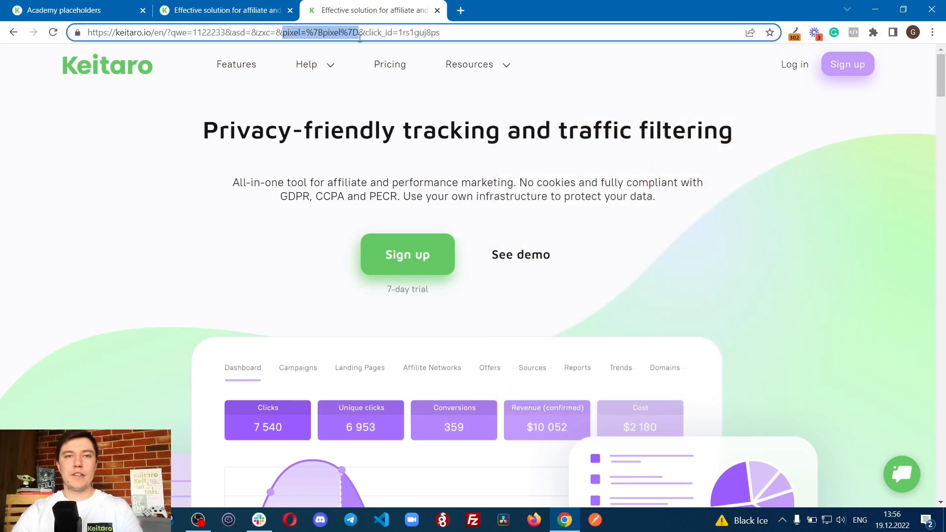
Step: Check the Pixel parameter in the requested URL in the Academy placeholders campaign's traffic log, and close the log
click(52, 12)
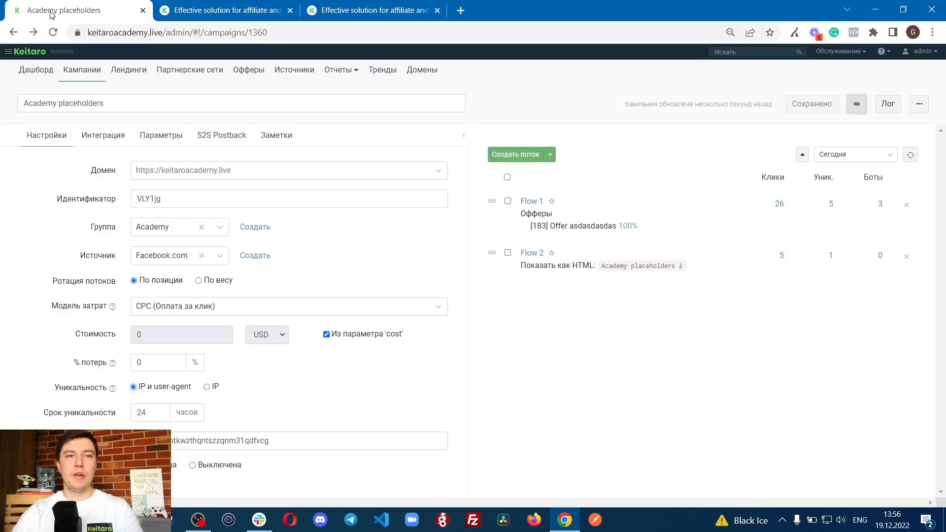
click(888, 104)
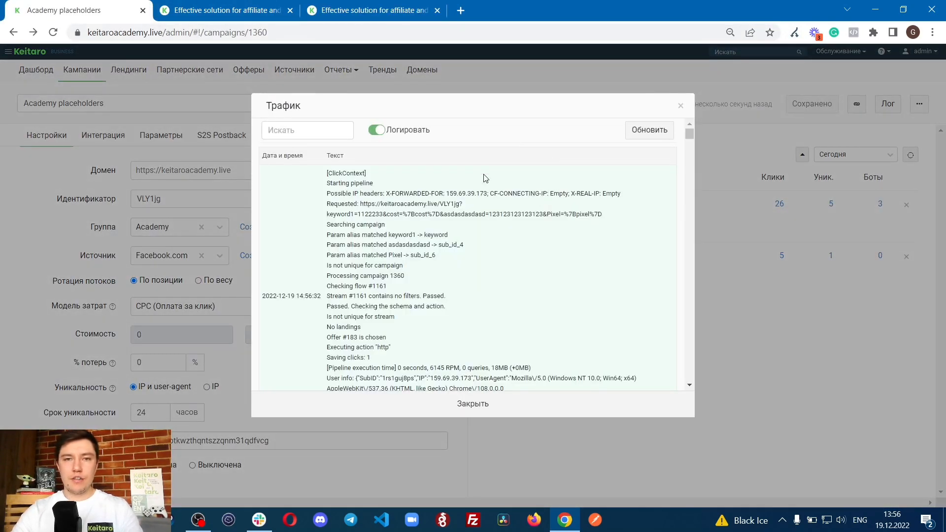
drag(549, 213, 602, 214)
click(563, 213)
click(531, 425)
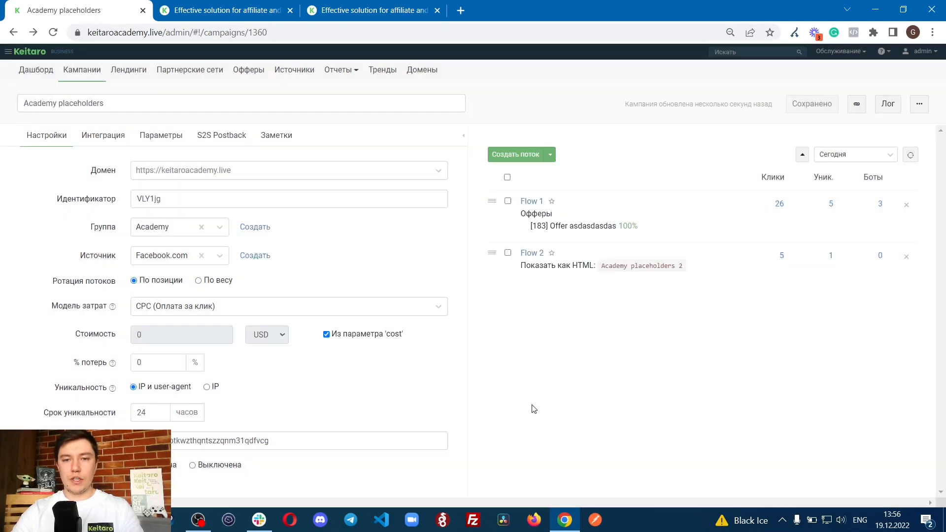
Step: Open the campaign's click log and add a Sub ID 6 column between Дата и время and Ключевик
click(920, 104)
click(852, 142)
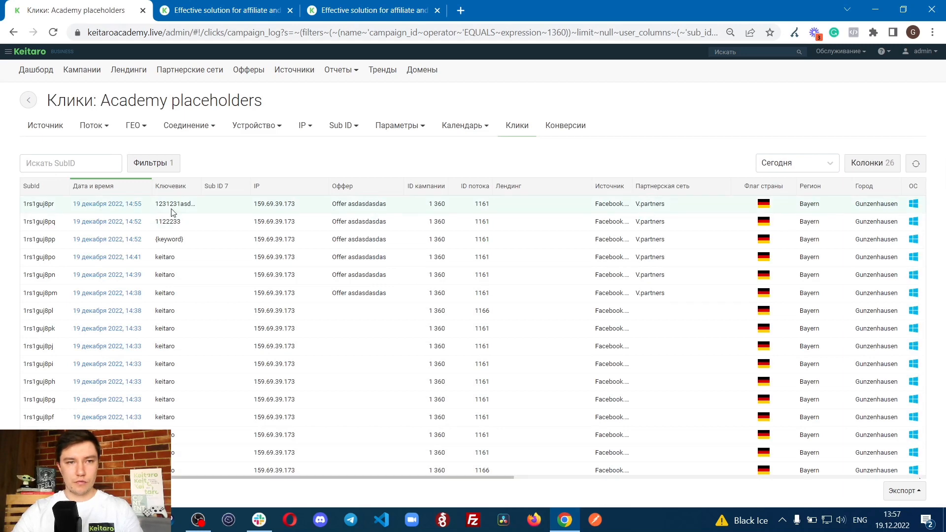
click(868, 163)
click(513, 205)
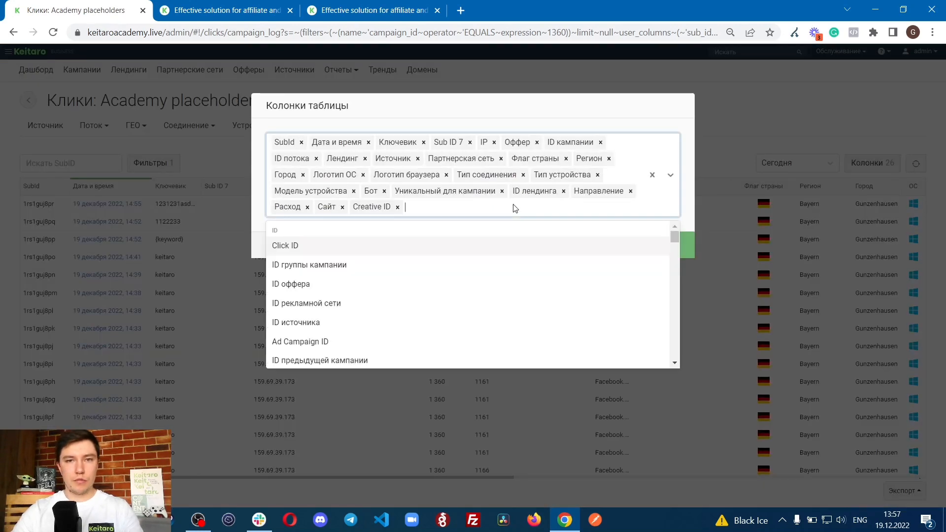
text(sub_i)
key(Return)
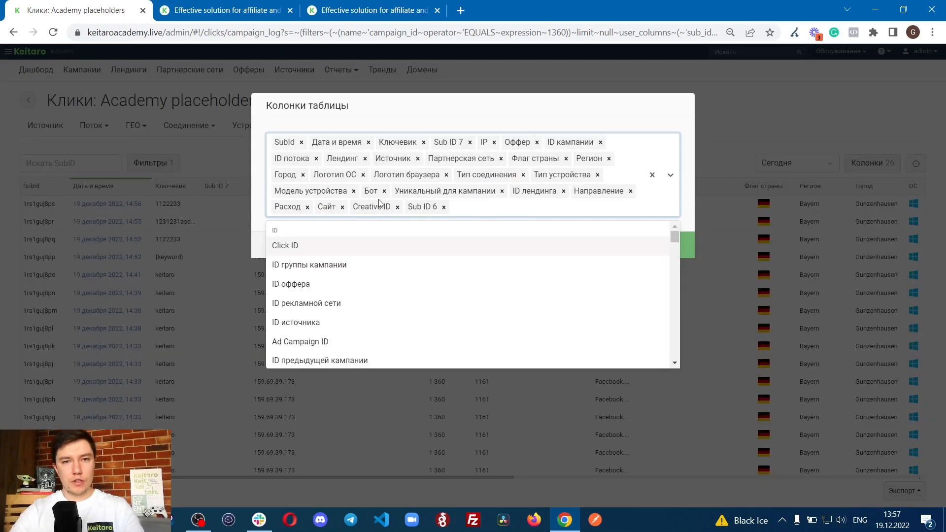
drag(418, 208, 389, 137)
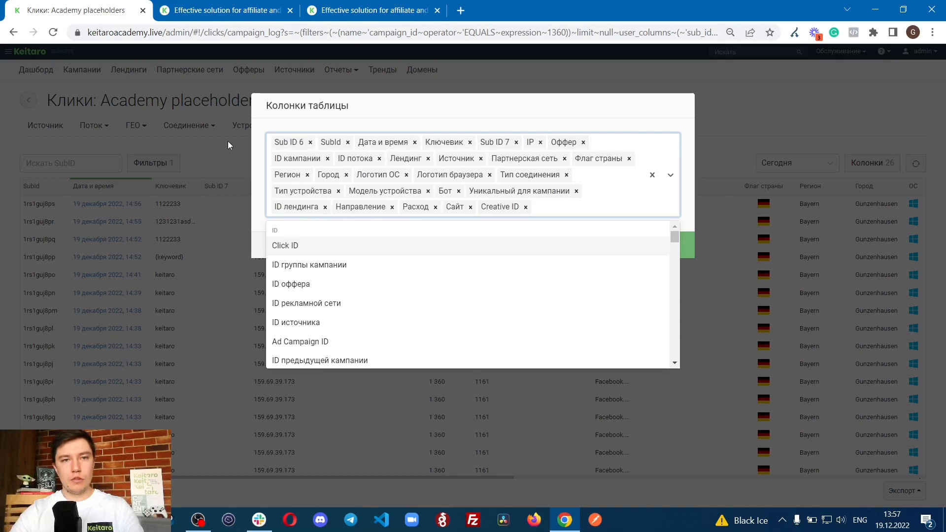
drag(280, 142, 400, 147)
click(570, 215)
click(619, 245)
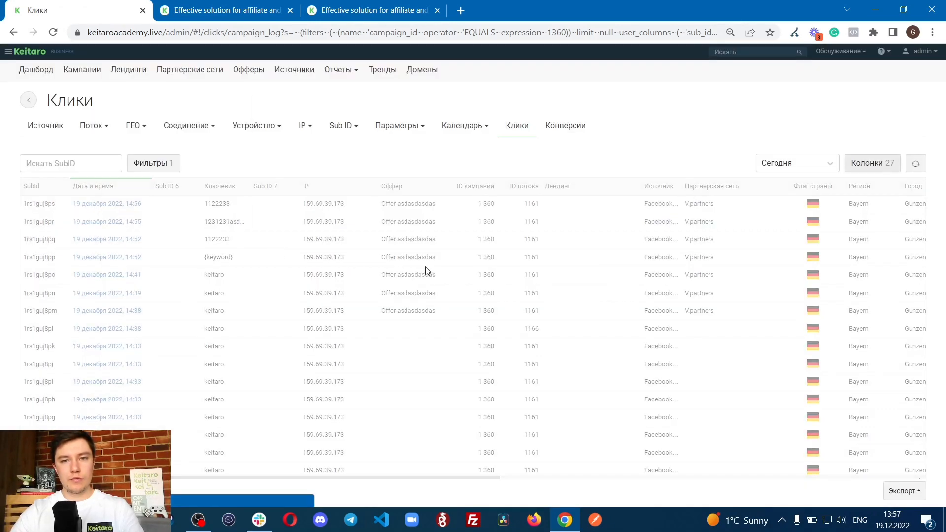
Step: Mark the {pixel} value in the Sub ID 6 column of the newest click
drag(156, 203, 196, 204)
click(164, 204)
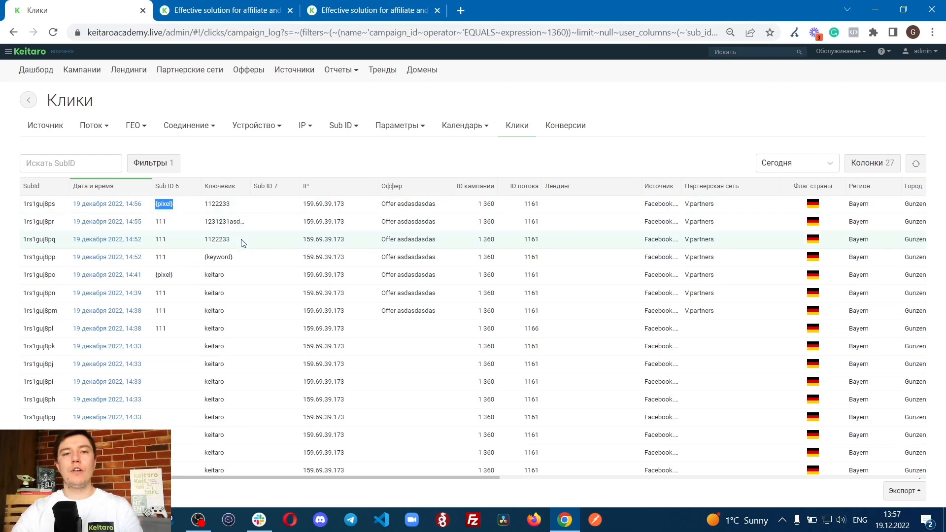
click(155, 210)
drag(169, 203, 171, 206)
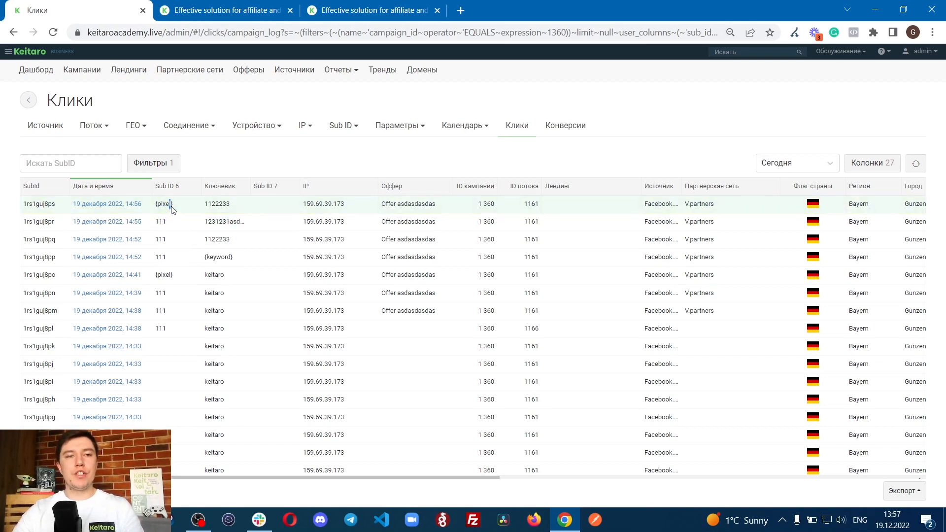
click(248, 153)
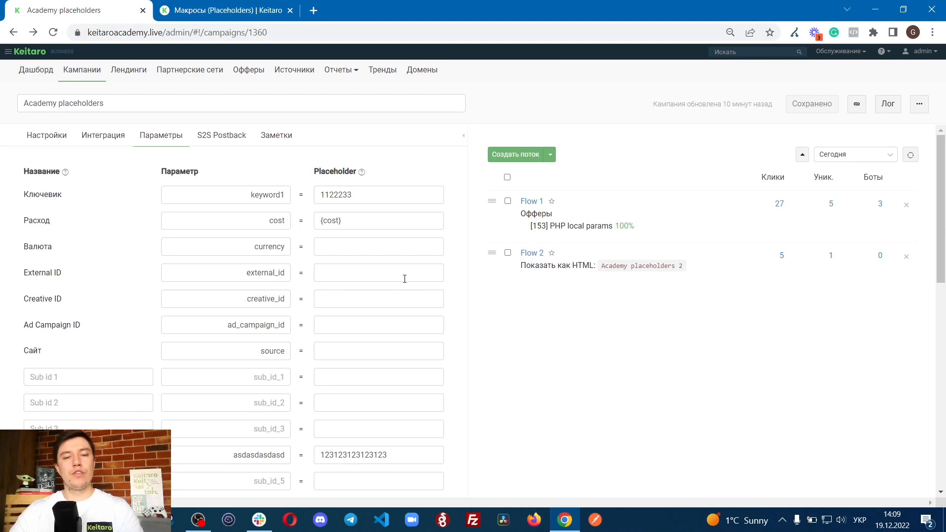
Step: Highlight the fixed value in the Ключевик placeholder of the campaign parameters
drag(352, 200, 288, 199)
click(361, 194)
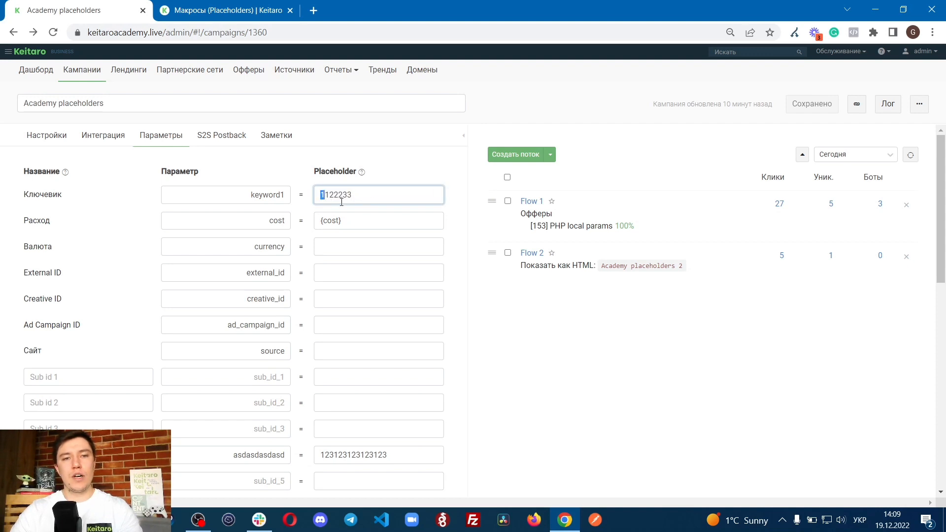
click(620, 383)
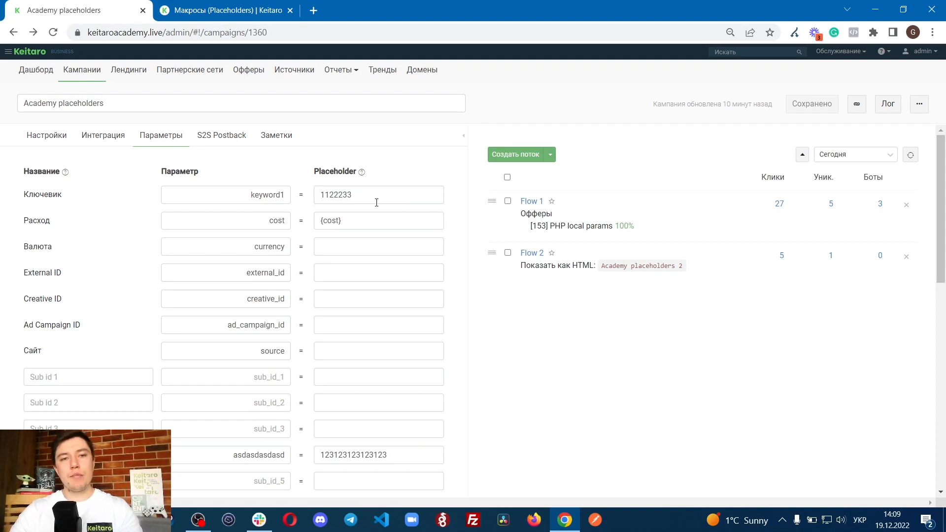
drag(376, 202, 284, 201)
click(590, 305)
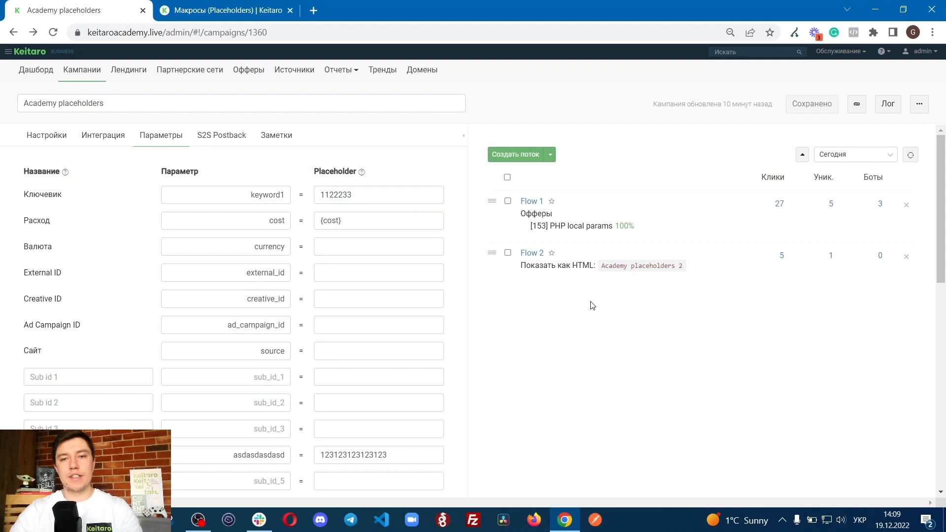
Step: Copy the campaign link, replace its keyword1 value with asdasdasdasd and load it in a new browser tab
click(856, 105)
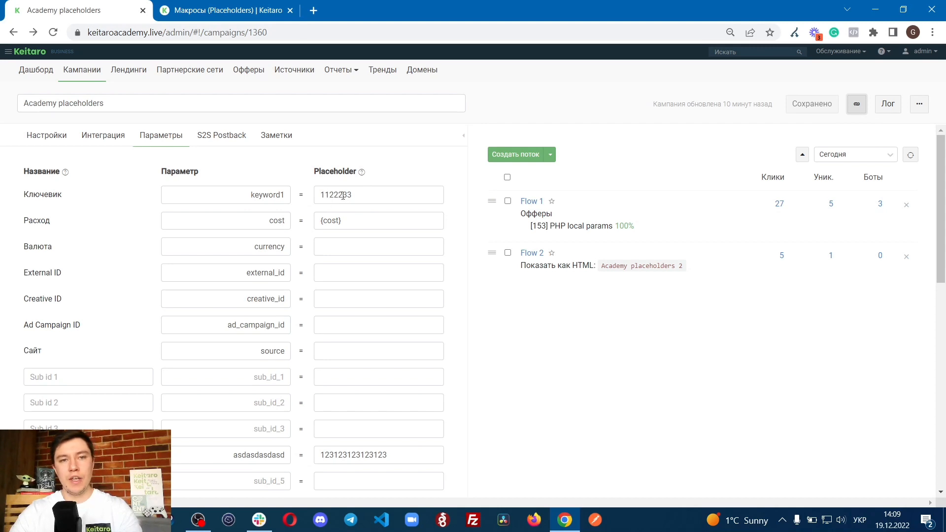
click(313, 10)
key(ctrl+v)
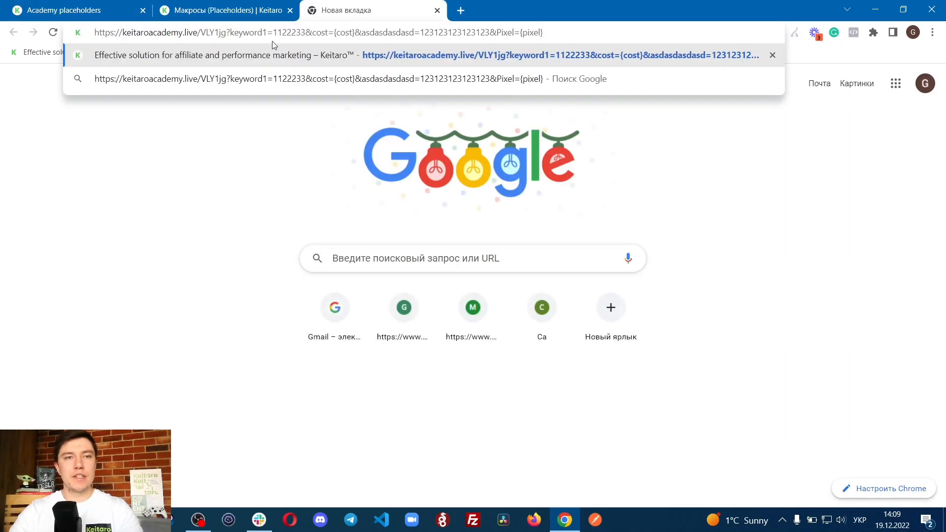
drag(273, 33, 305, 33)
key(alt+shift)
text(asdasd)
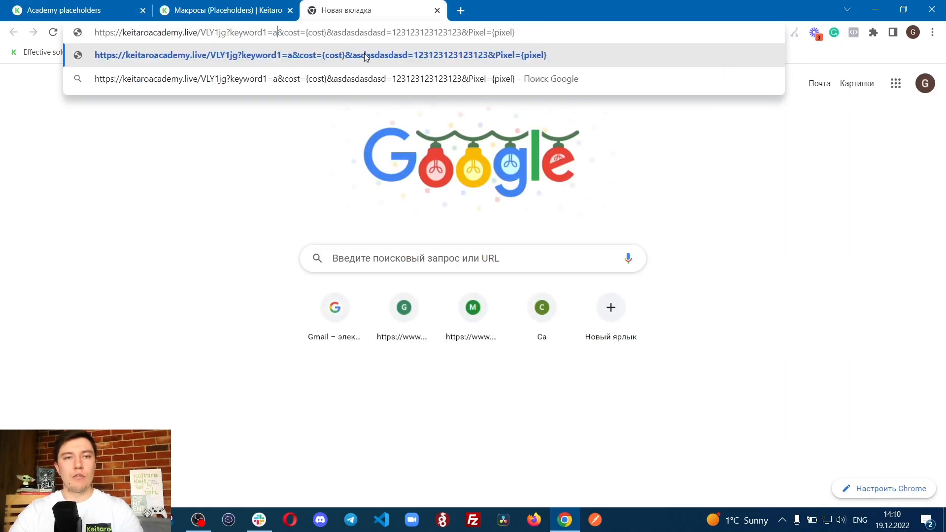
text(asdasd)
key(Return)
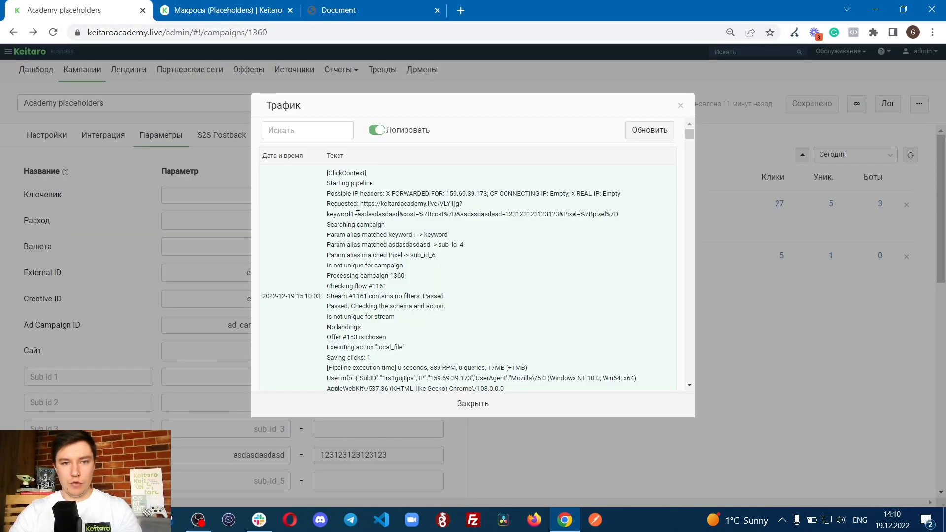
Step: Mark the keyword1 value in the requested URL of the latest traffic log entry, and close the log
drag(357, 214, 400, 214)
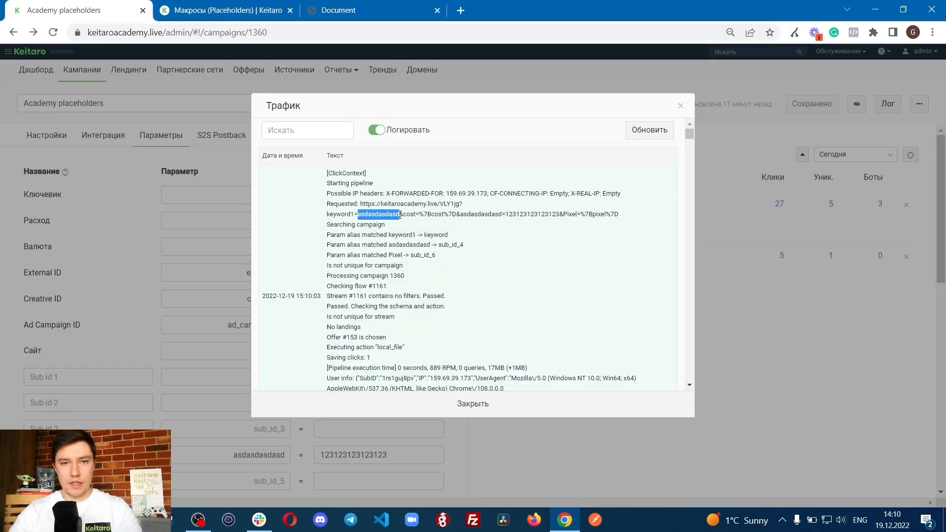
click(342, 216)
click(492, 403)
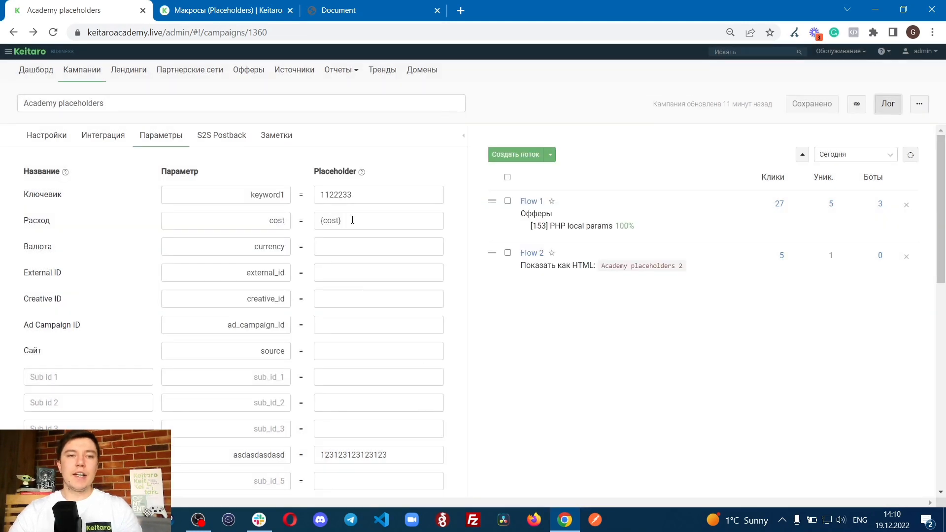
Step: Compare the Ключевик placeholder with the logged keyword1 value by highlighting the placeholder's text
drag(358, 194, 309, 199)
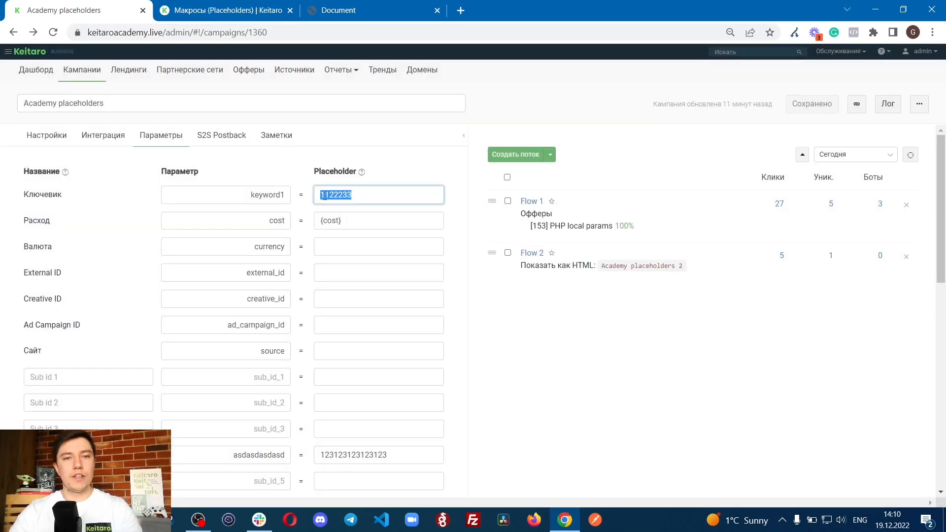
click(511, 331)
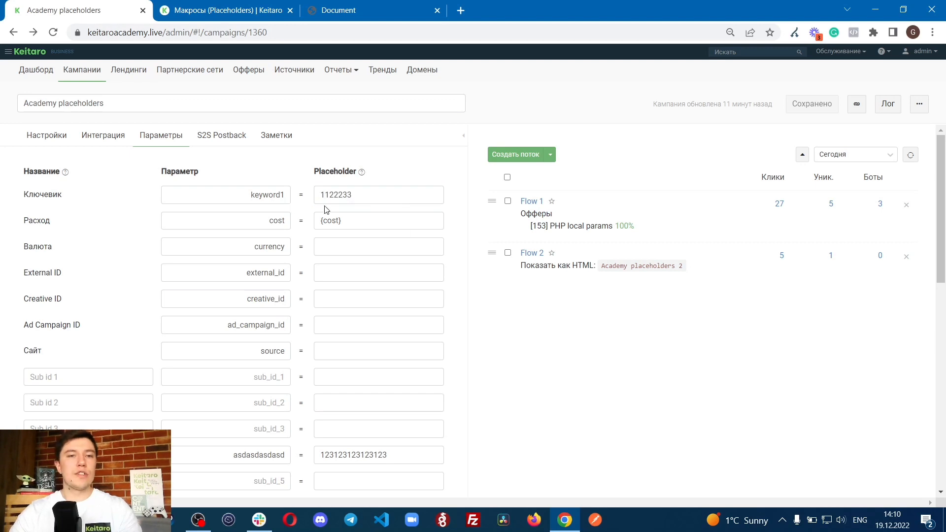
double_click(318, 194)
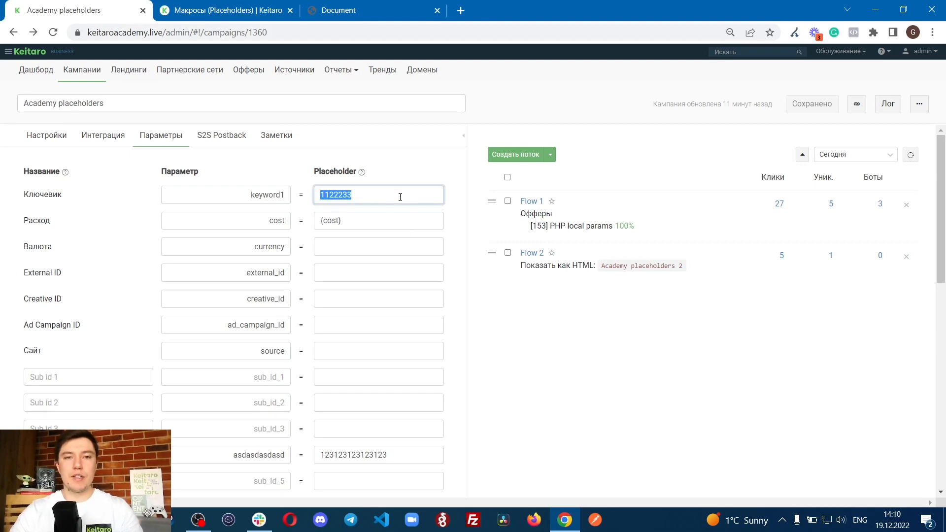
click(616, 274)
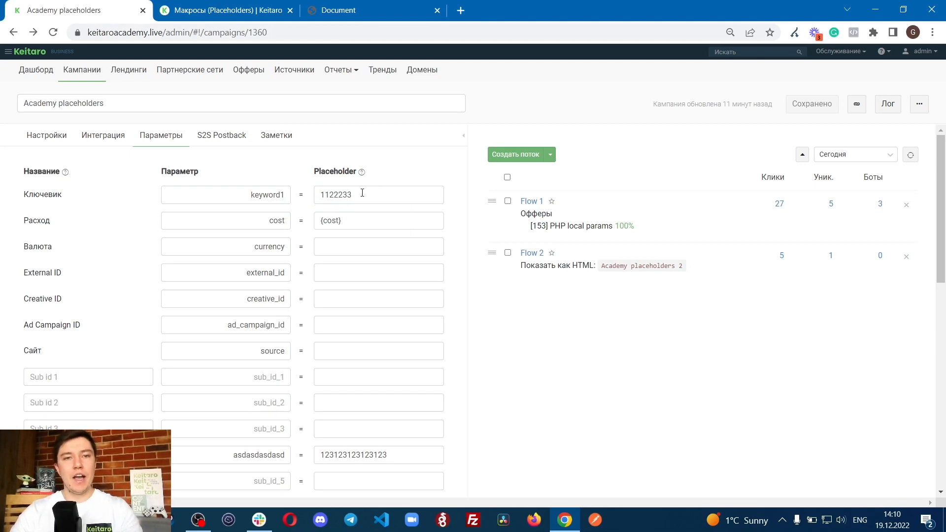
Step: Check the latest traffic log entry, copy the campaign link and paste it into a new browser tab
click(887, 104)
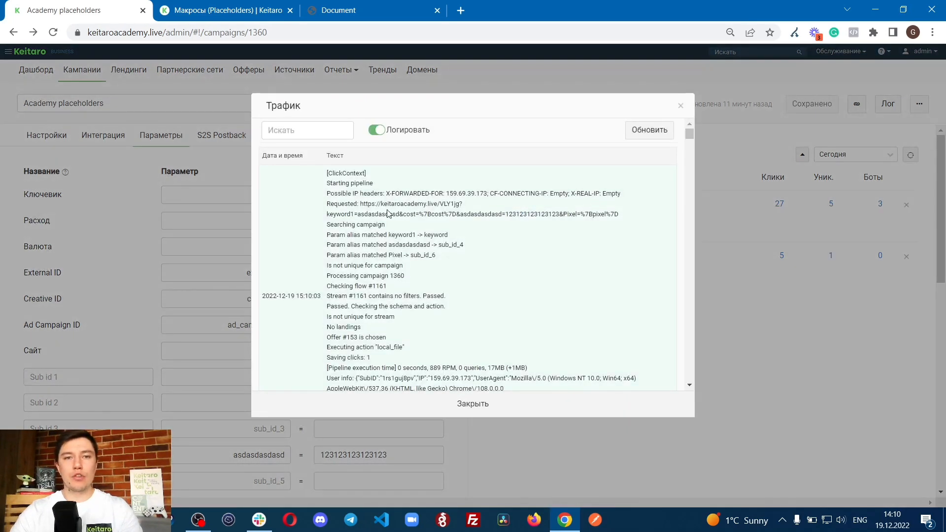
key(Escape)
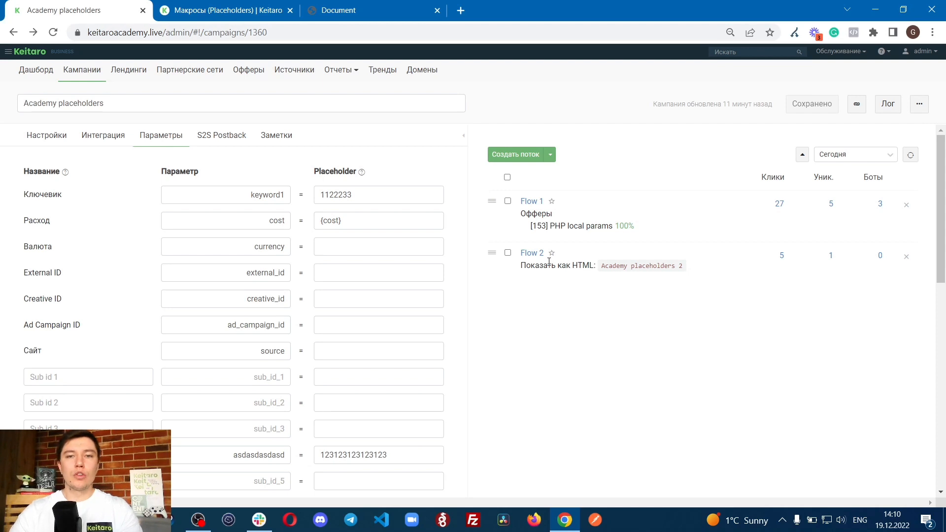
click(857, 103)
click(460, 10)
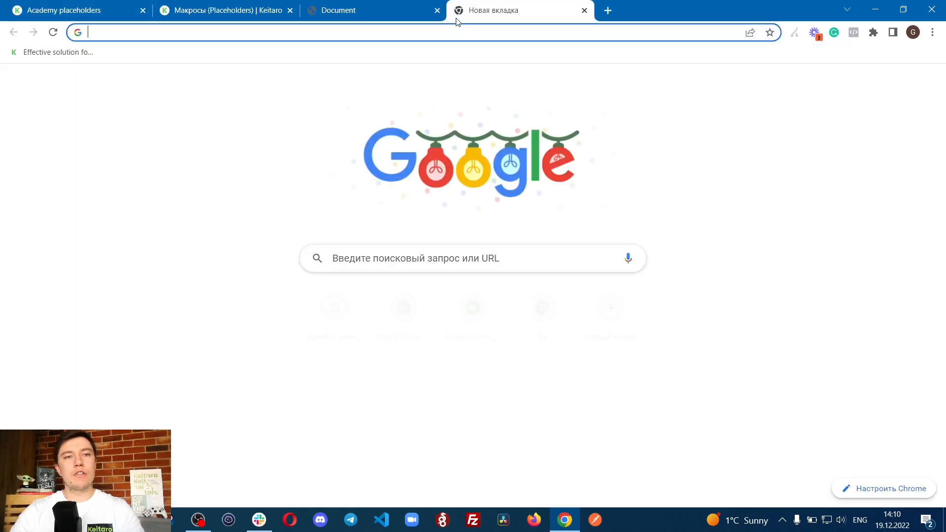
key(ctrl+v)
Step: Compare the Ключевик placeholder with the keyword1 value in the pasted campaign link, and load the link unchanged
click(352, 14)
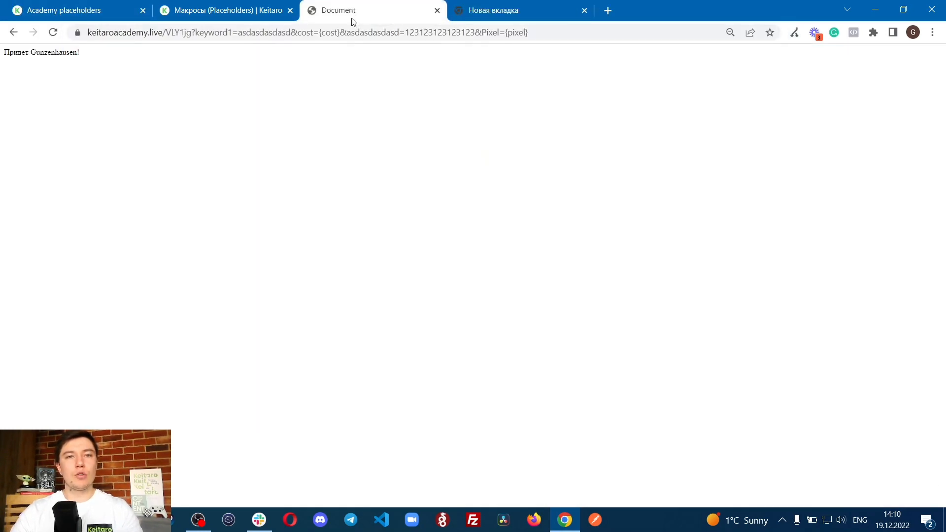
click(257, 18)
click(130, 16)
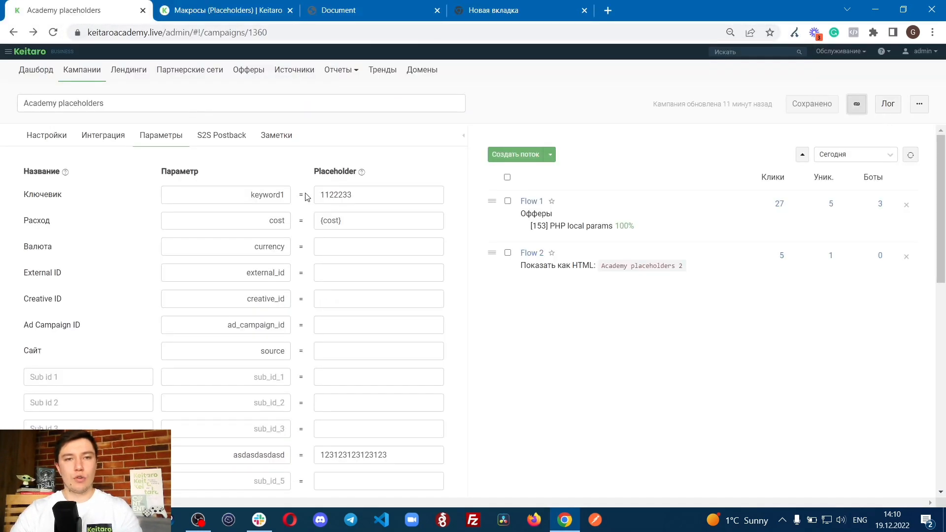
drag(325, 195, 389, 199)
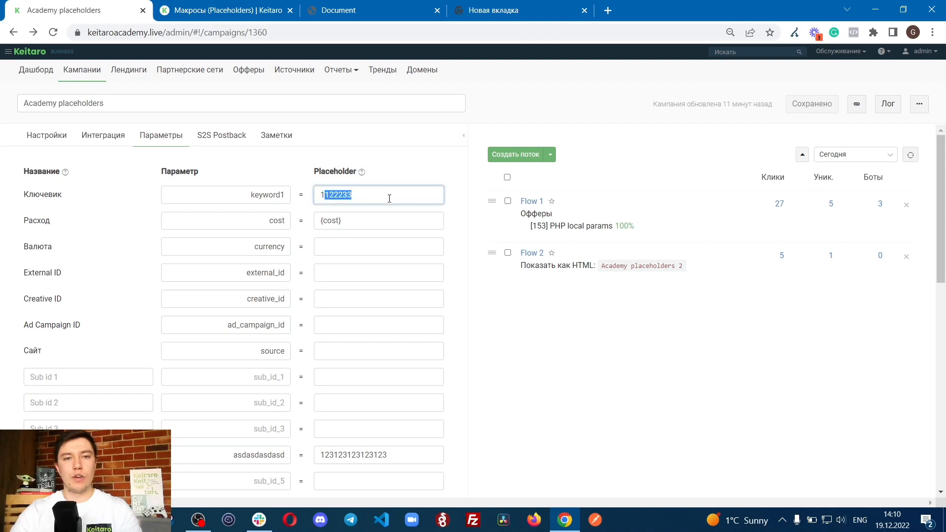
click(468, 12)
drag(269, 33, 301, 33)
click(300, 32)
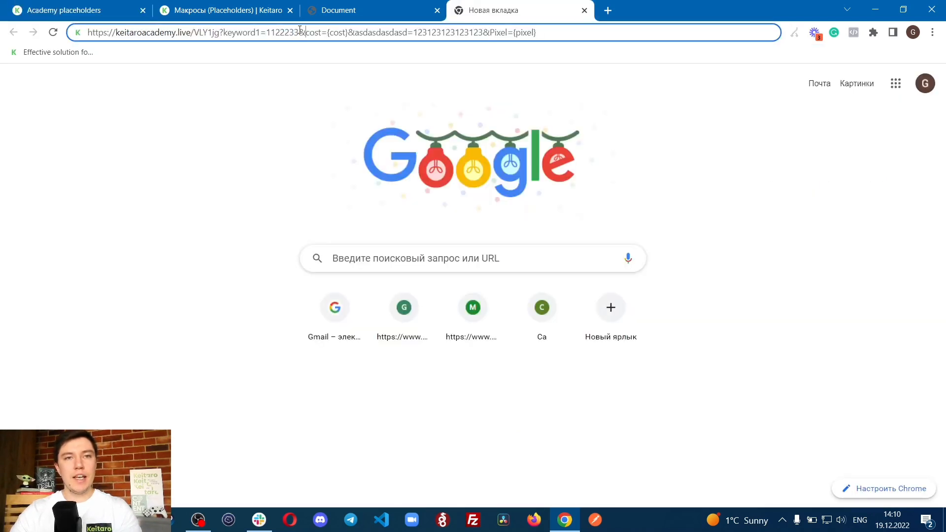
key(Return)
Step: Refresh the campaign's traffic log, mark the keyword1 value in the newest requested URL, and close the log
click(126, 10)
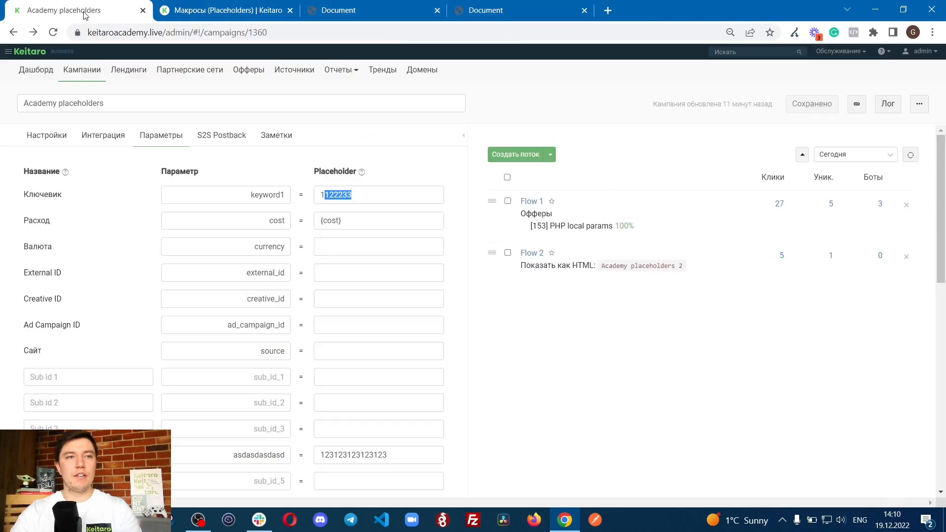
click(898, 113)
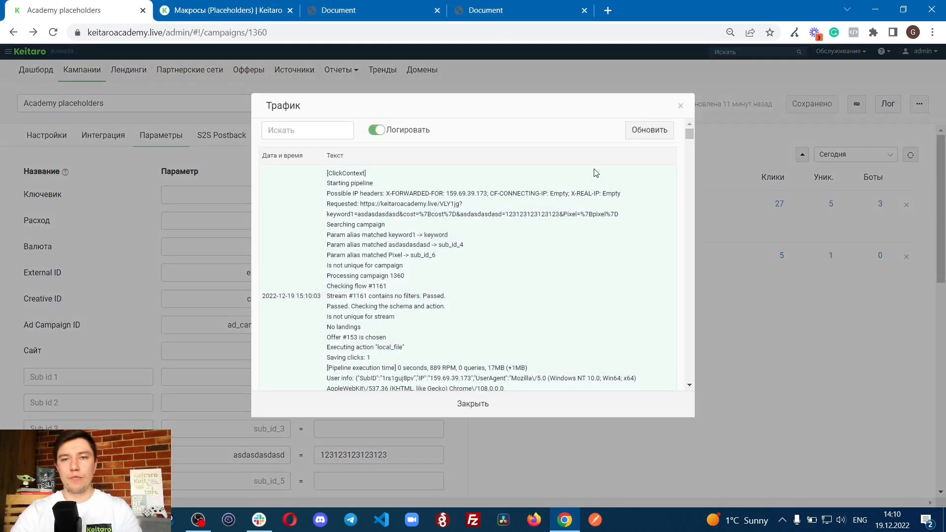
click(635, 130)
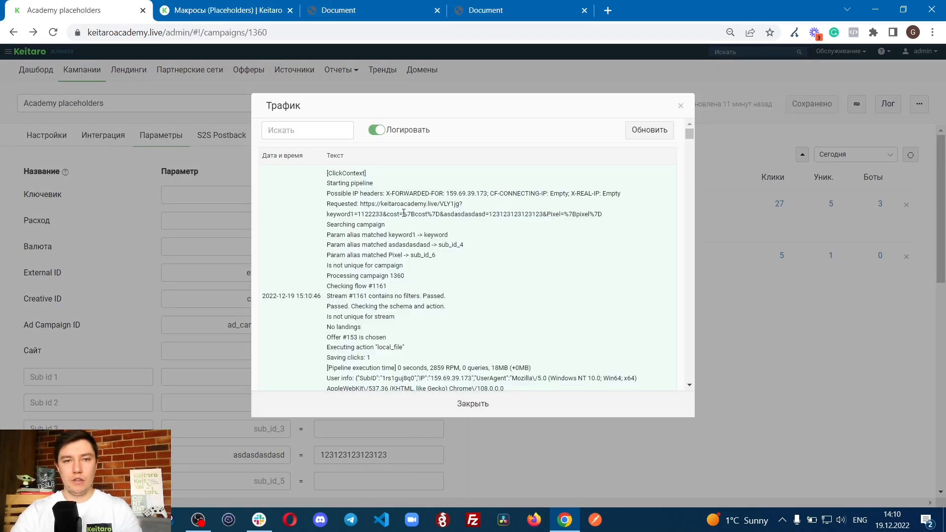
drag(356, 213, 386, 214)
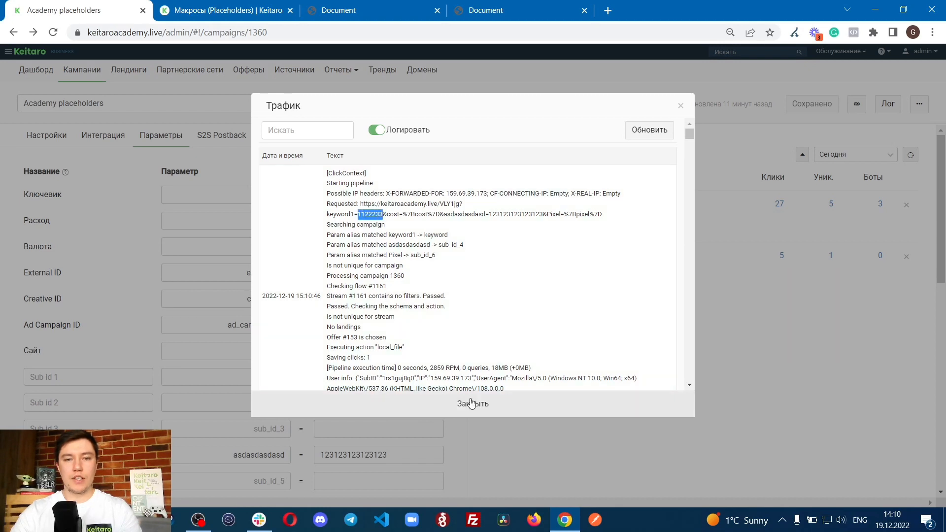
click(470, 404)
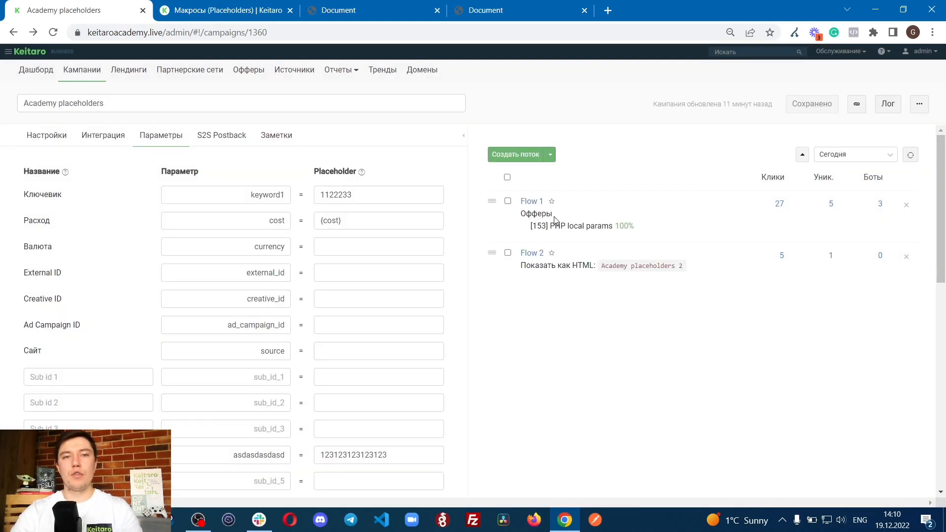
Step: Open the code of Flow 1's PHP local params offer for editing and mark the greeting line with {city} in index.php
mouse_move(555, 219)
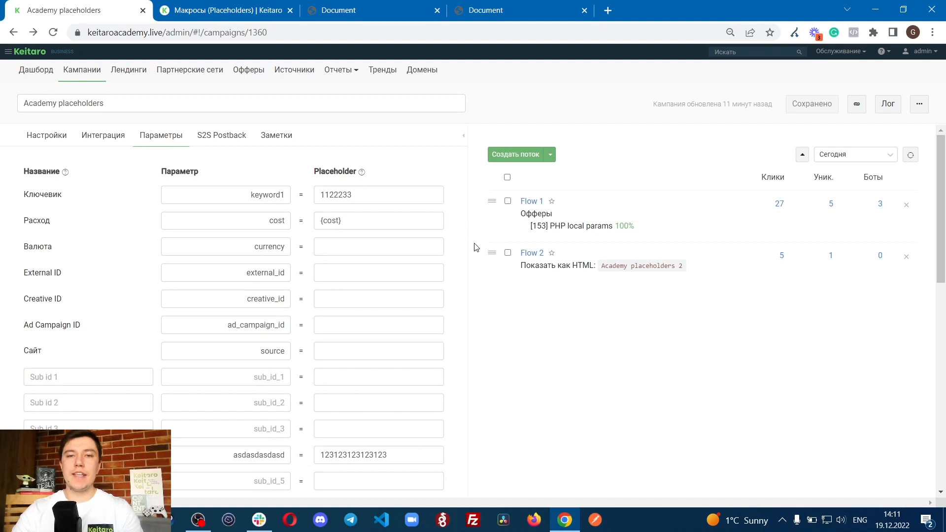
drag(524, 227, 686, 220)
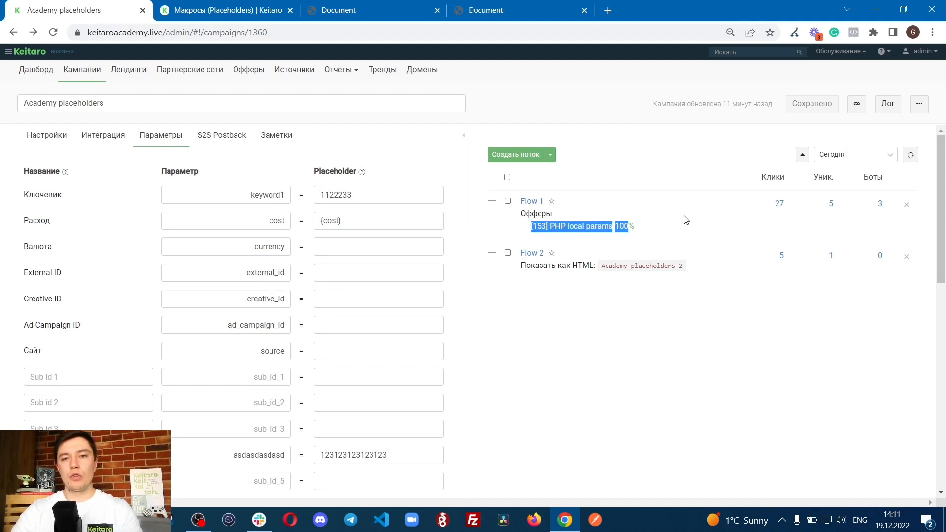
click(679, 219)
drag(531, 227, 601, 226)
click(600, 226)
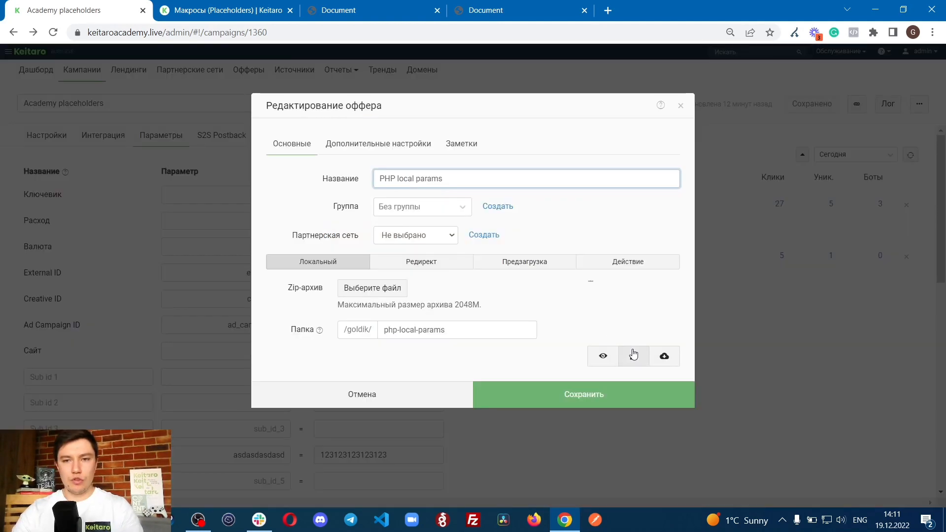
click(633, 355)
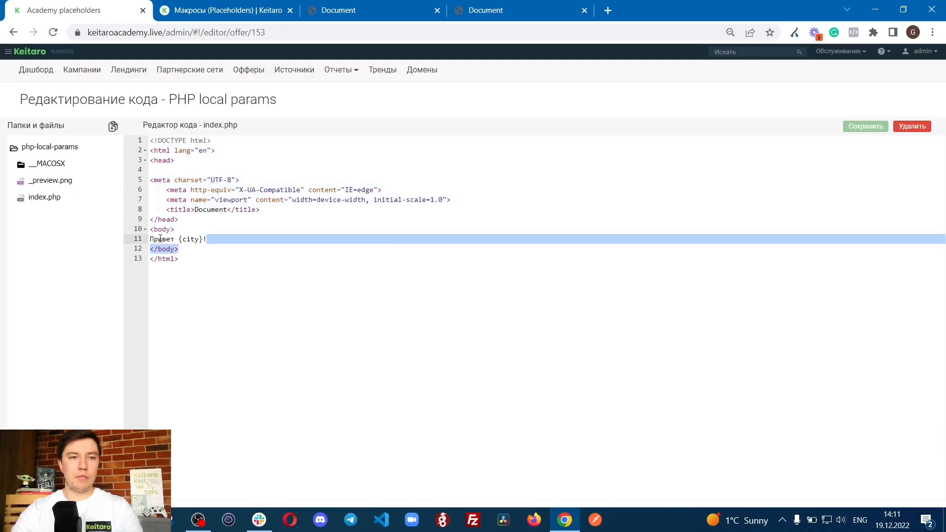
drag(150, 237, 235, 240)
click(179, 239)
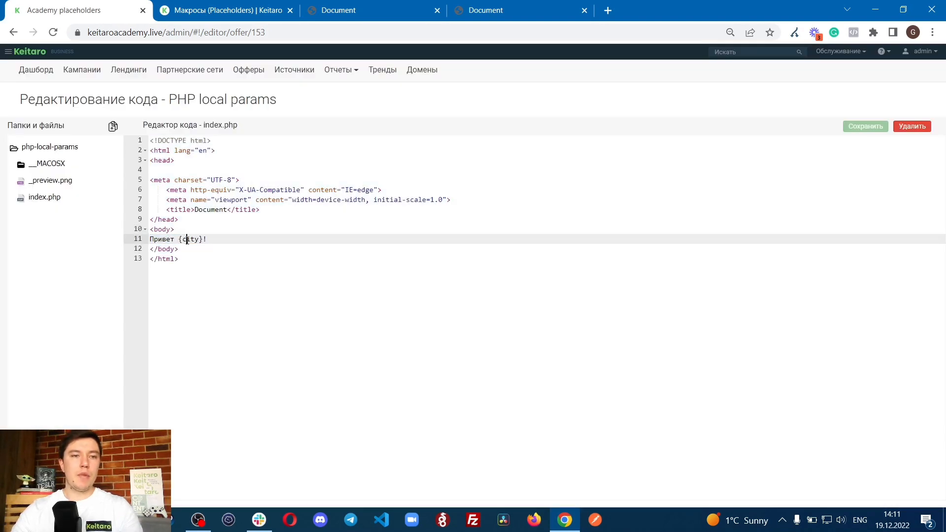
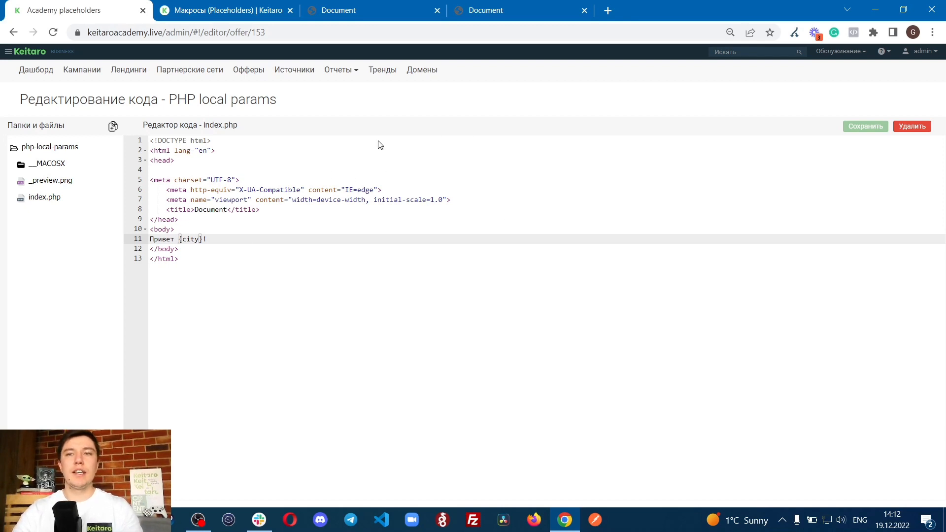
Step: Mark the {city} macro and its curly braces in the greeting line of index.php
mouse_move(180, 241)
mouse_down()
mouse_move(207, 242)
mouse_move(188, 241)
mouse_up()
click(176, 242)
click(207, 242)
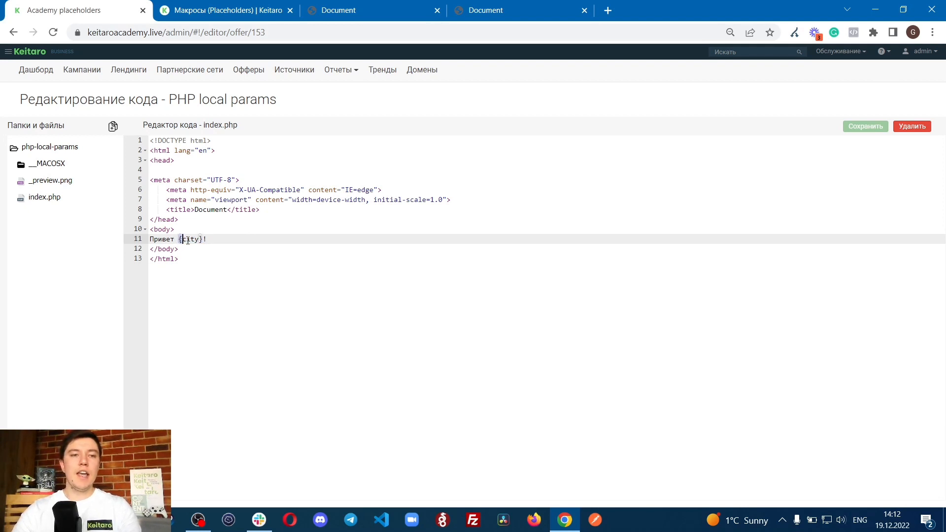
key(shift+Right)
key(shift+Right)
key(shift+Right)
key(shift+Right)
click(201, 241)
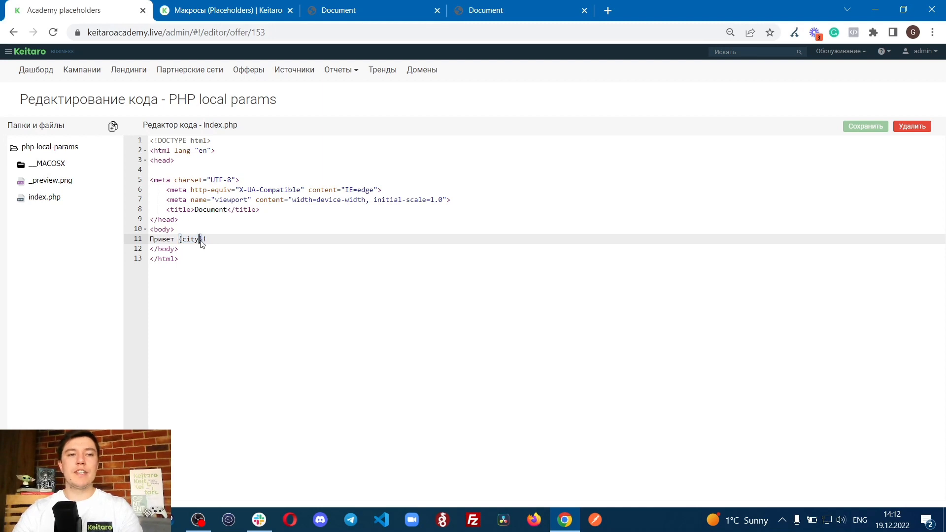
drag(180, 239, 201, 240)
click(199, 240)
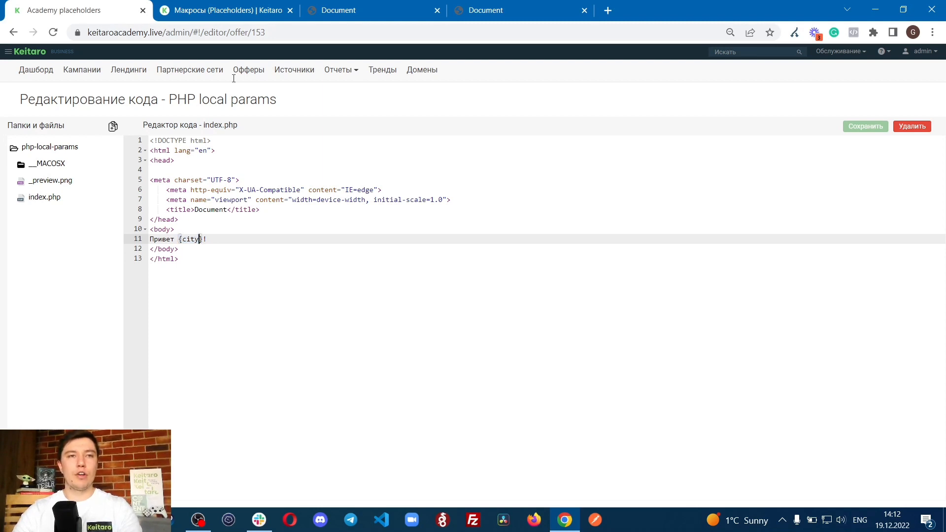
Step: Return to the Academy placeholders campaign, copy its link and load it in a new browser tab
click(72, 76)
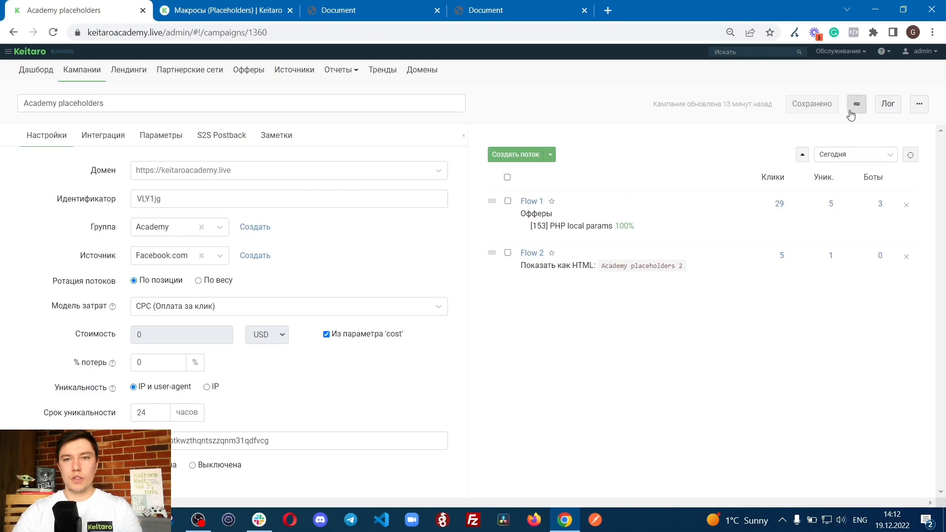
click(856, 104)
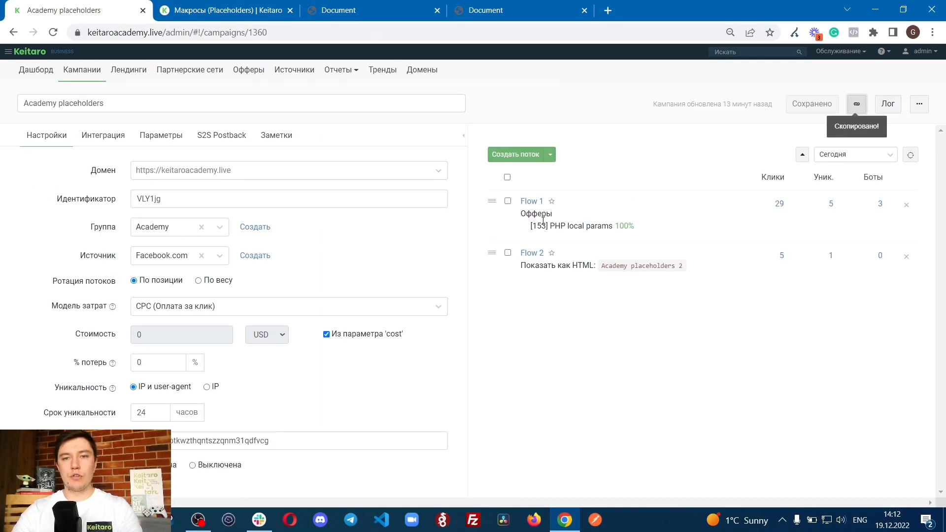
click(607, 10)
key(ctrl+v)
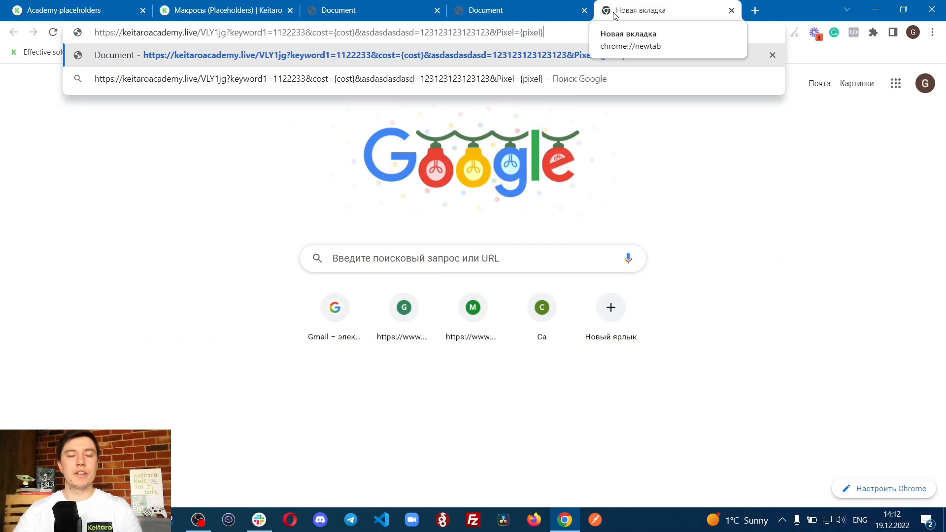
key(Return)
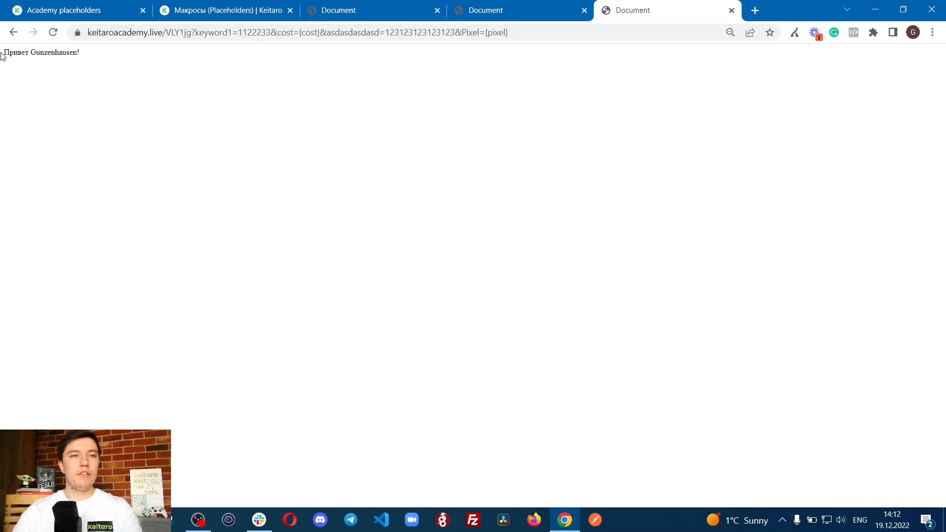
Step: Mark the greeting text on the loaded offer page to examine what replaced the {city} macro
drag(1, 55, 101, 51)
click(8, 63)
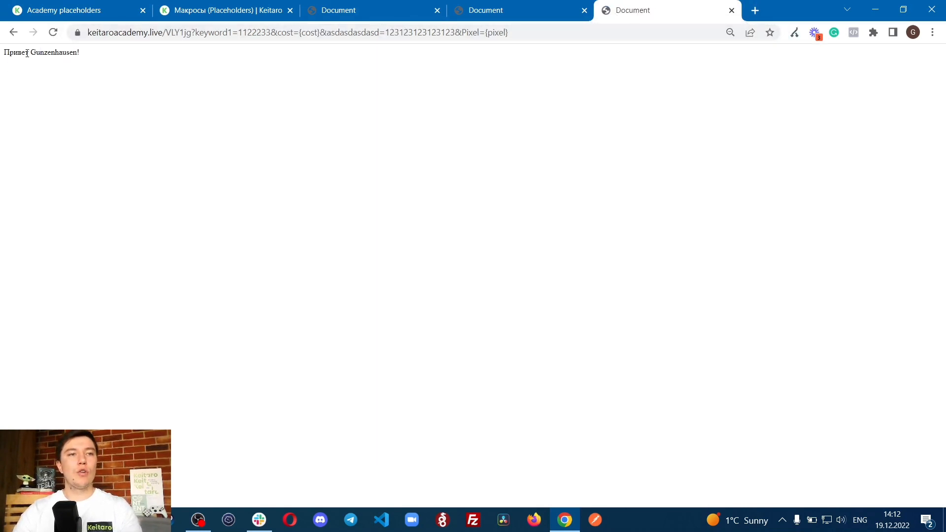
drag(27, 52, 81, 54)
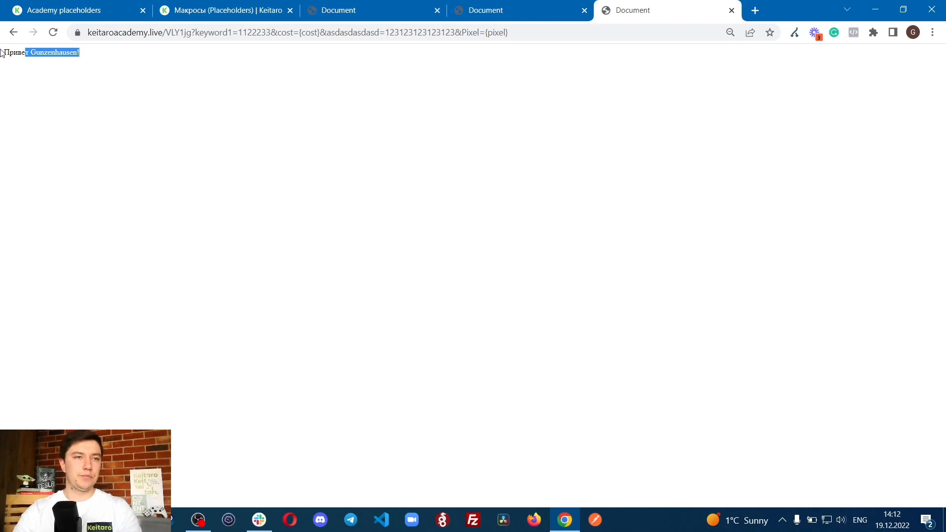
drag(1, 53, 103, 55)
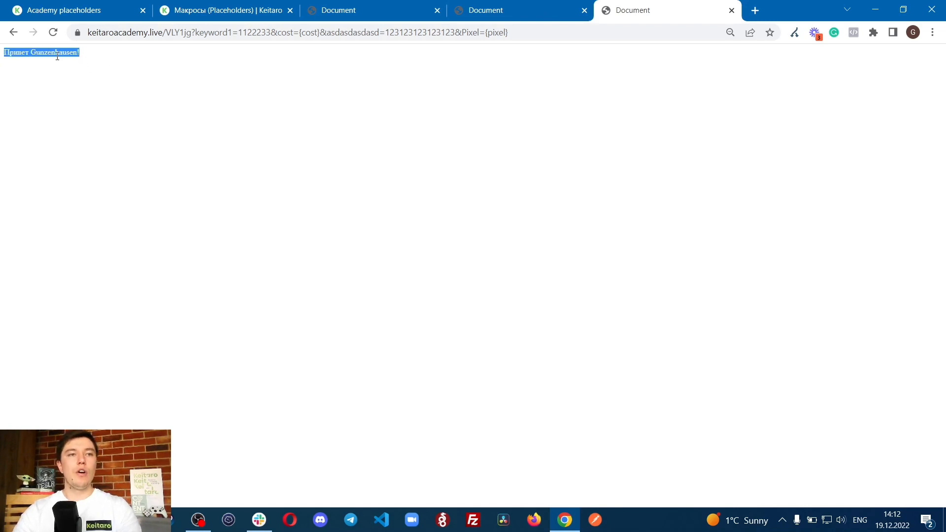
Step: Compare the {city} greeting line in the offer's index.php with the greeting on the loaded page
click(248, 13)
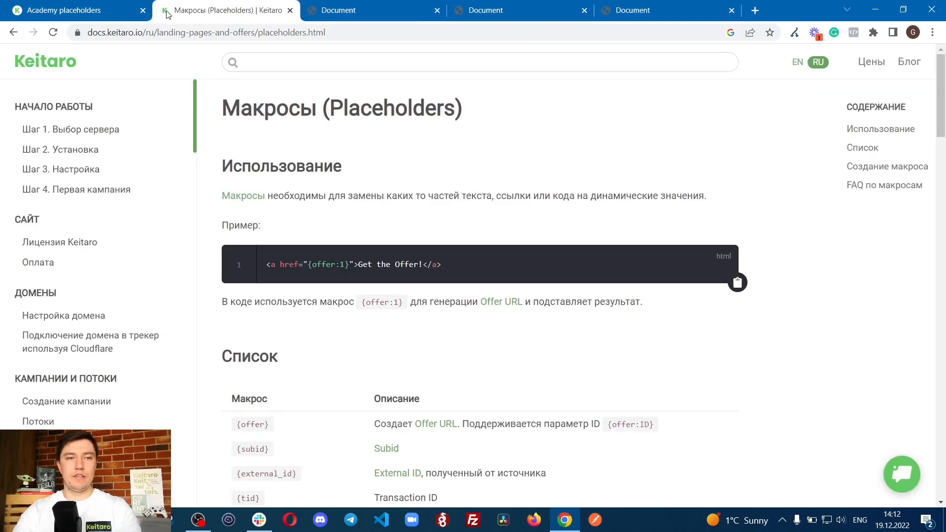
click(99, 11)
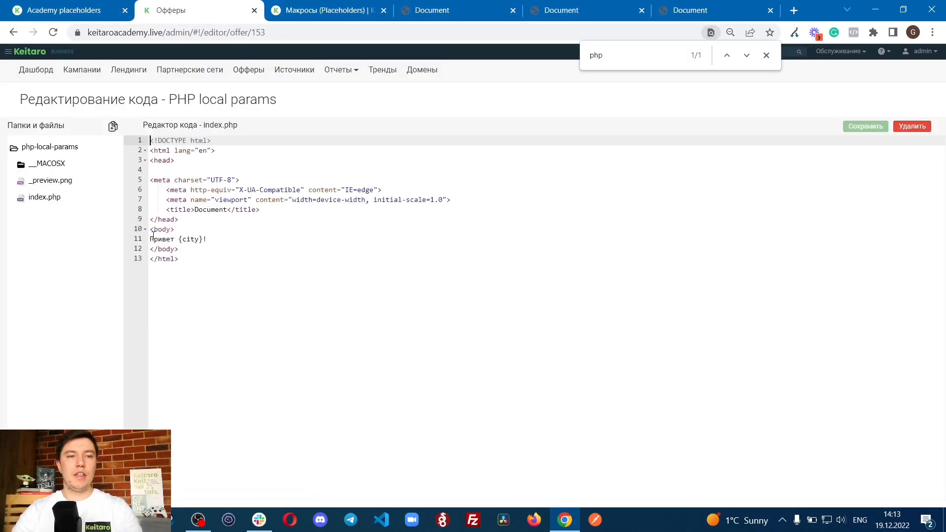
click(210, 240)
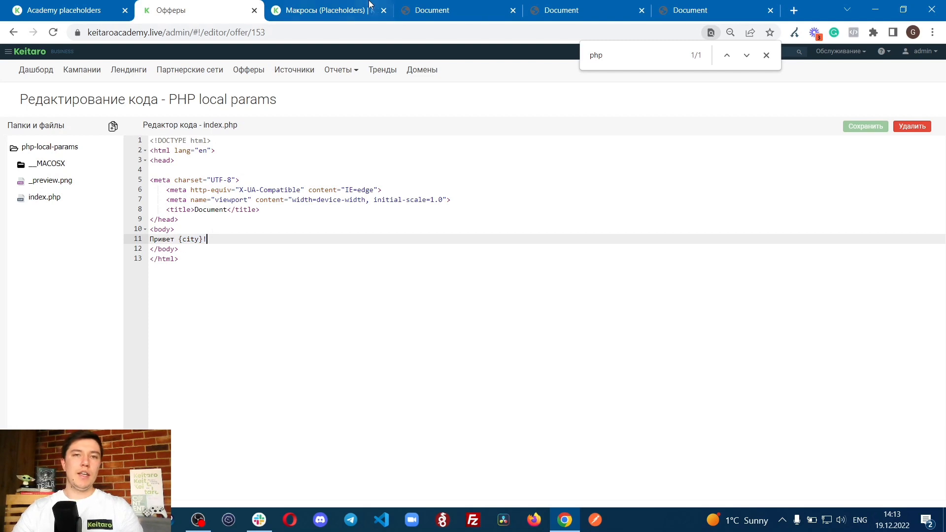
click(680, 12)
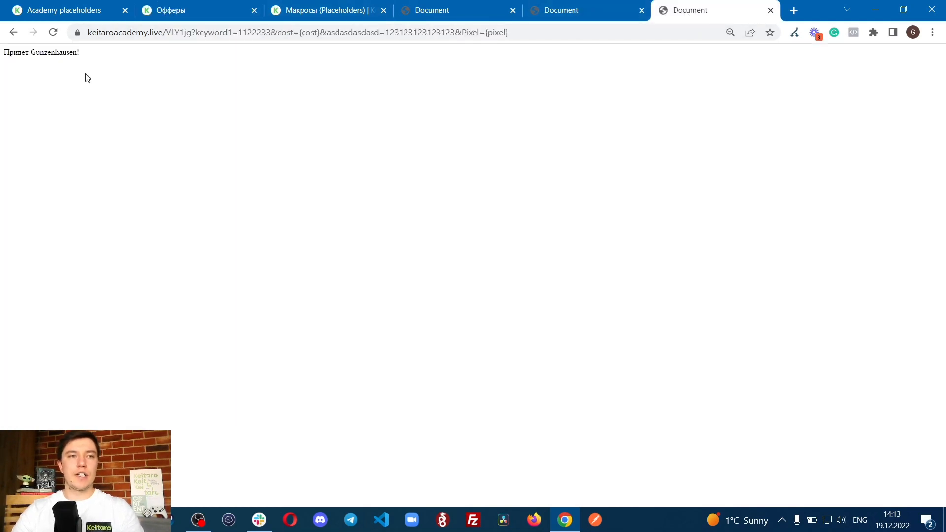
Step: Copy the {subid} macro from the Keitaro placeholders documentation, append it to the greeting line in index.php and save the file
click(315, 10)
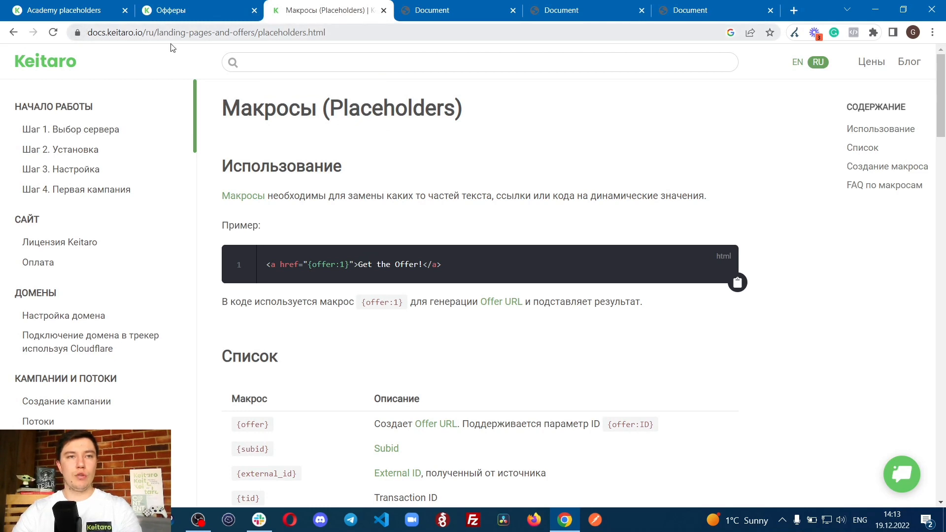
scroll(120, 302, down, 12)
scroll(83, 231, up, 3)
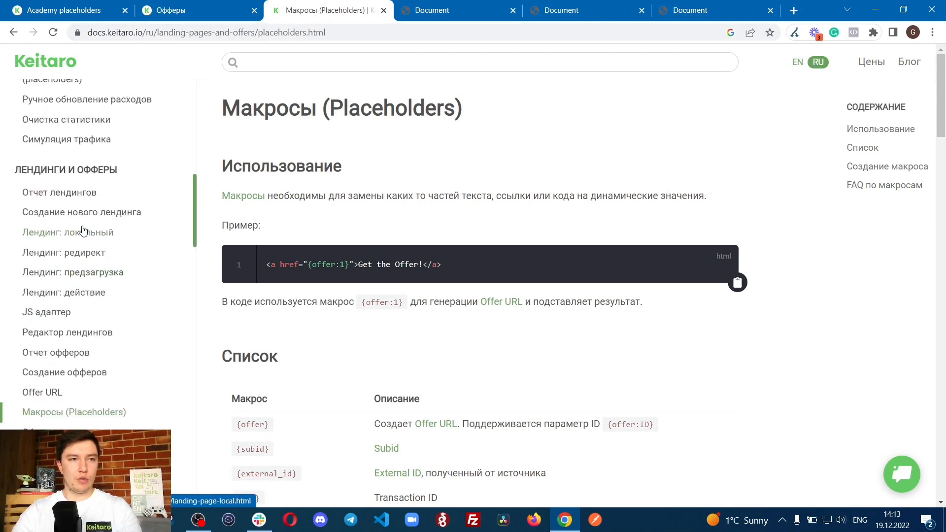
scroll(84, 231, up, 1)
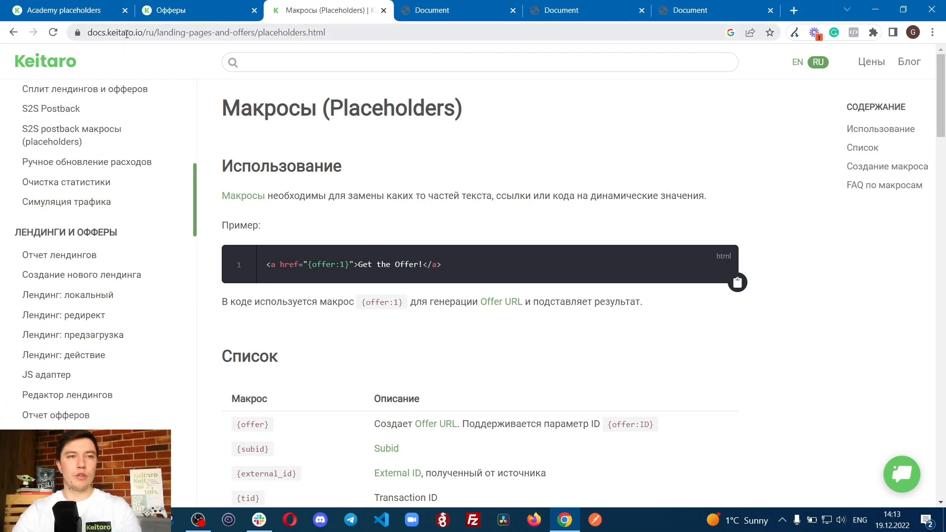
scroll(316, 170, down, 6)
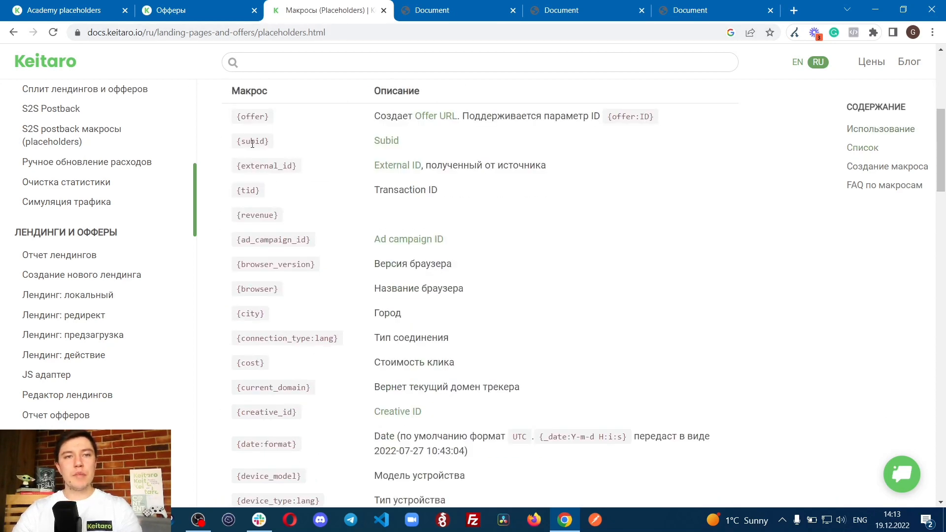
drag(237, 144, 311, 145)
key(ctrl+c)
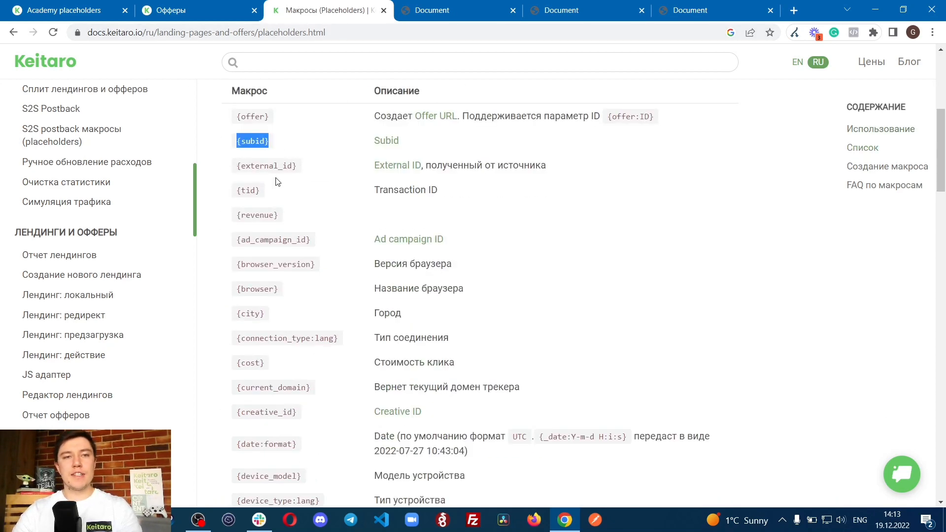
click(197, 10)
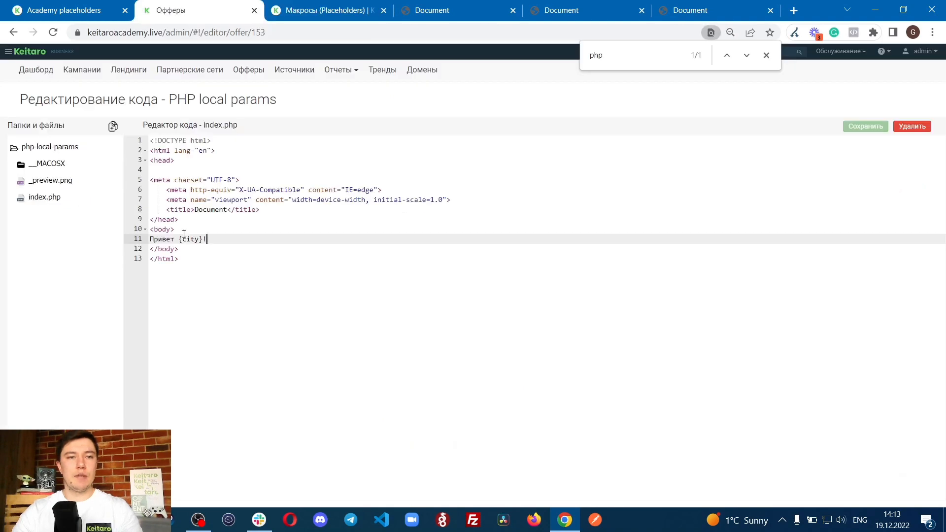
key(ctrl+v)
click(865, 126)
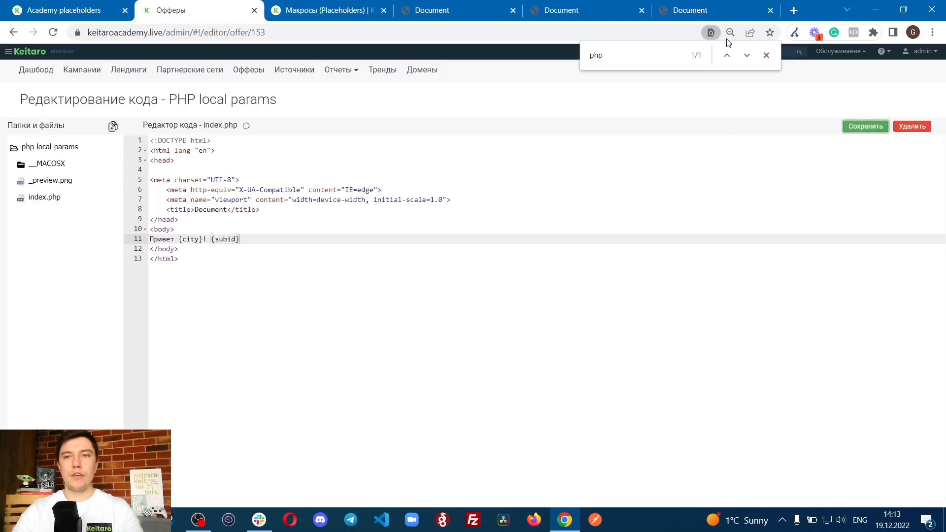
Step: Reload the offer page and mark the value generated by the {subid} macro
click(699, 12)
key(F5)
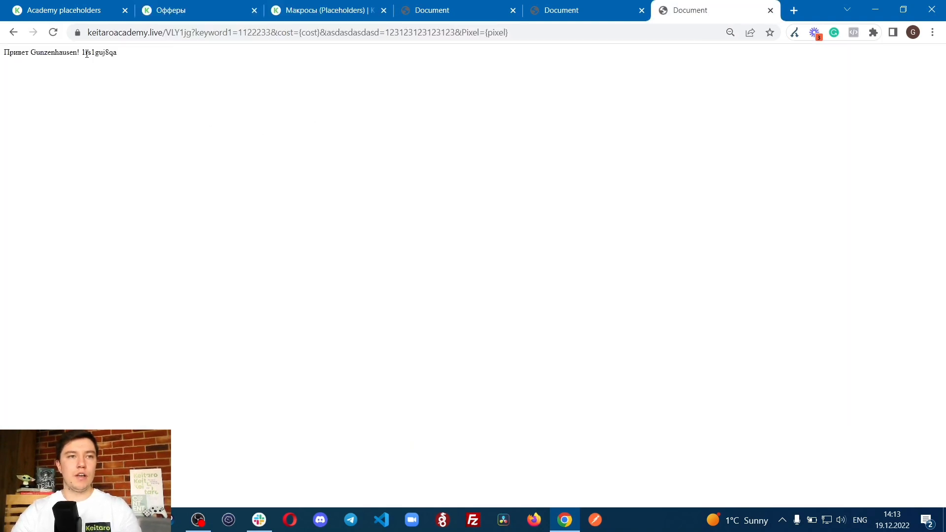
drag(82, 52, 141, 56)
click(165, 78)
Step: Copy the {browser} macro from the documentation, append it after {subid} in index.php and save the file
click(282, 7)
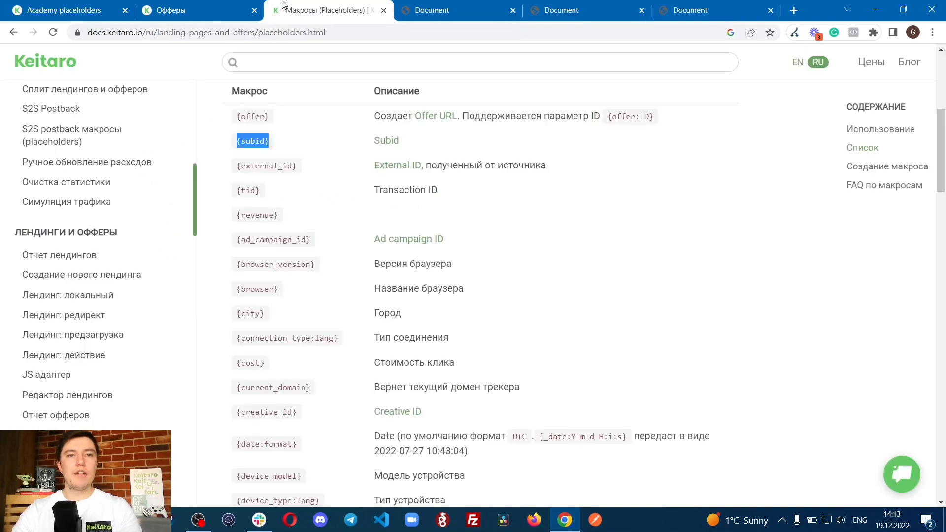
scroll(276, 306, down, 2)
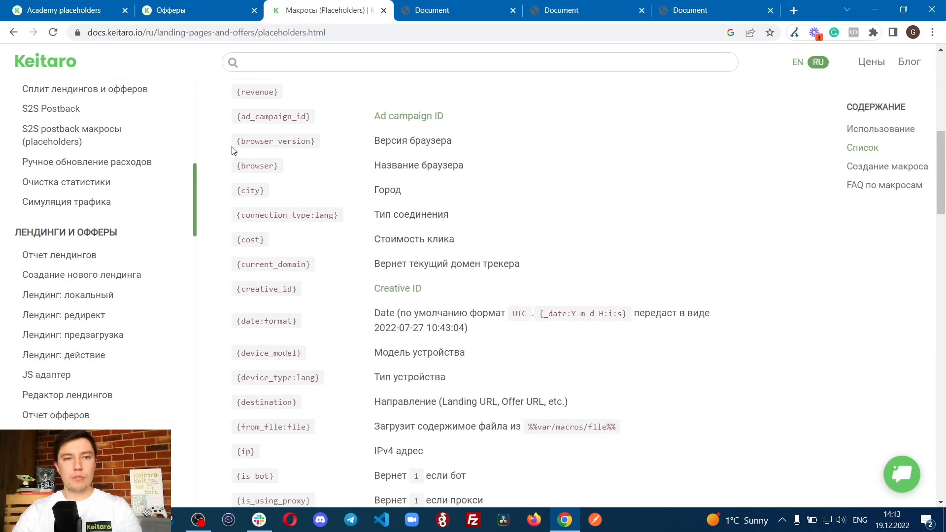
drag(236, 166, 319, 165)
key(ctrl+c)
click(171, 10)
click(325, 238)
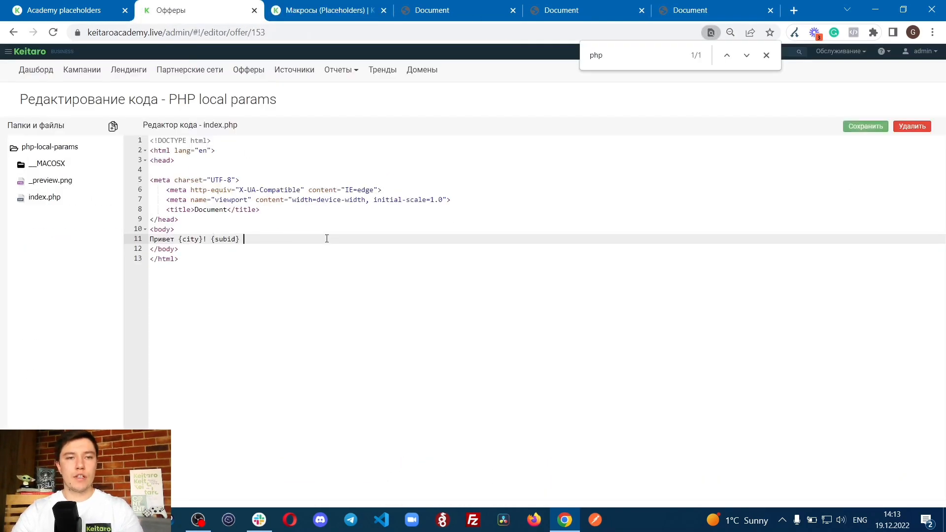
key(ctrl+v)
click(846, 124)
Step: Reload the offer page and mark the values produced by the {browser}, {city} and {subid} macros
click(689, 9)
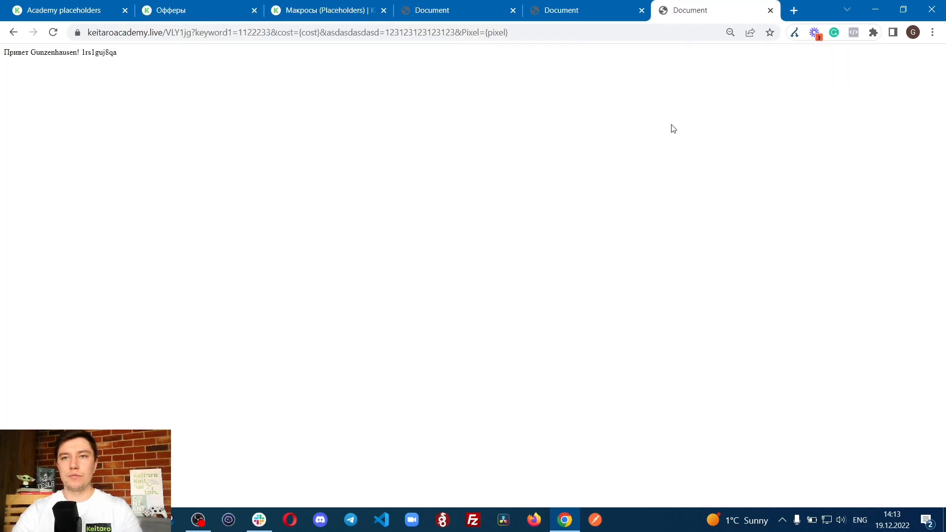
key(F5)
drag(119, 52, 183, 62)
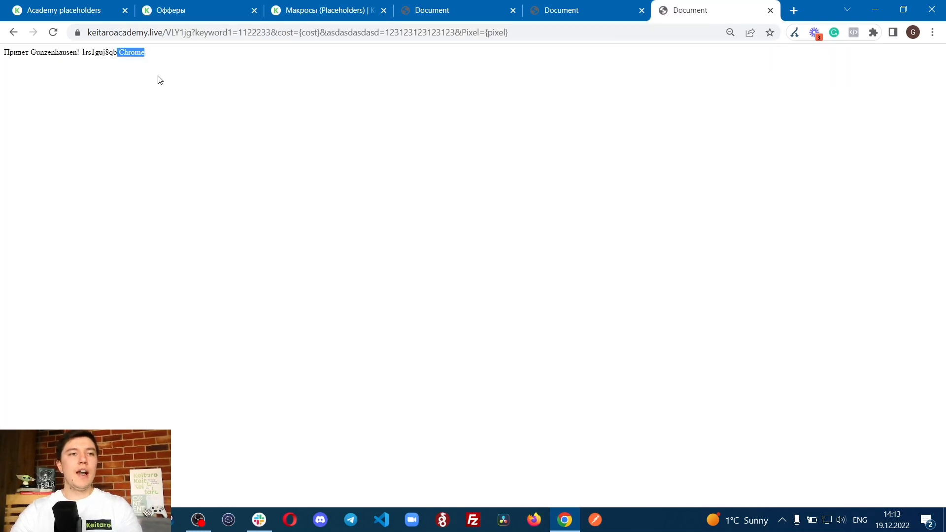
click(103, 56)
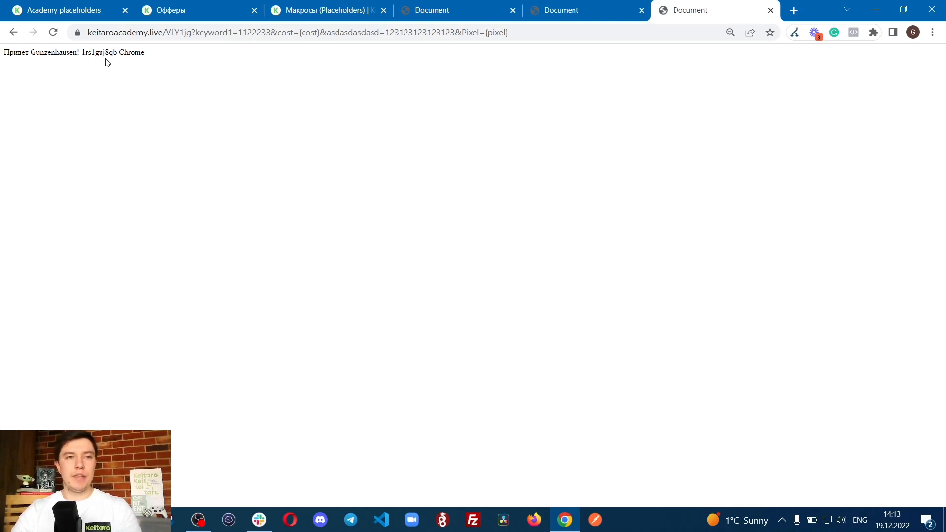
drag(31, 53, 169, 61)
click(82, 53)
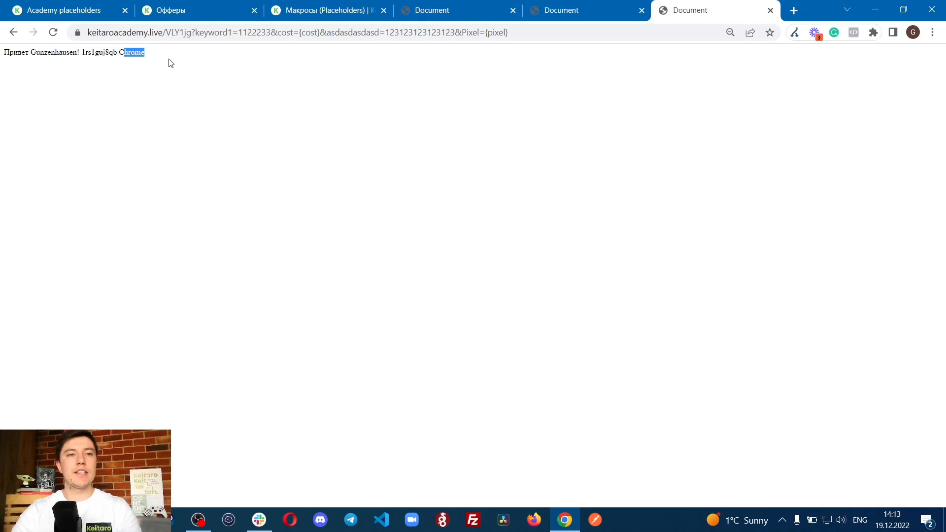
click(138, 52)
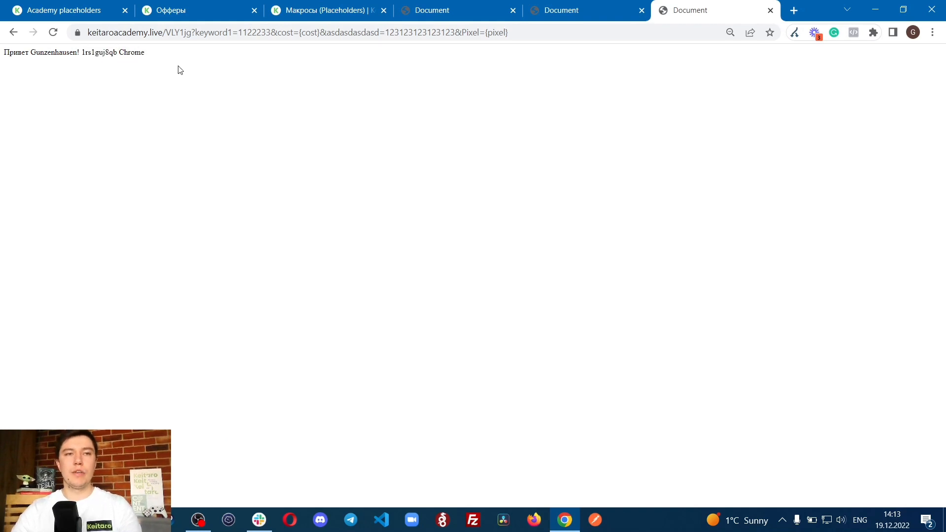
Step: Open the Academy placeholders campaign's parameters and examine the {cost} and {pixel} placeholders against the macros in the offer's code
click(192, 10)
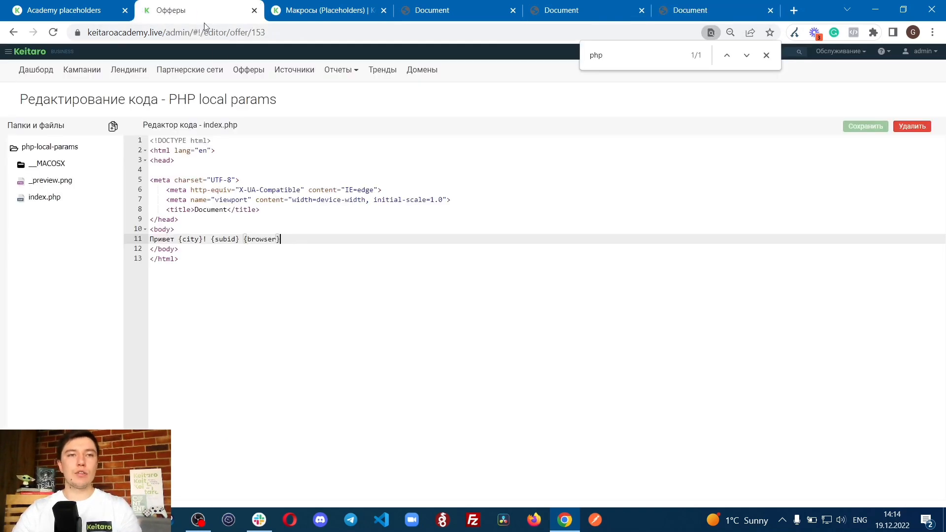
click(69, 10)
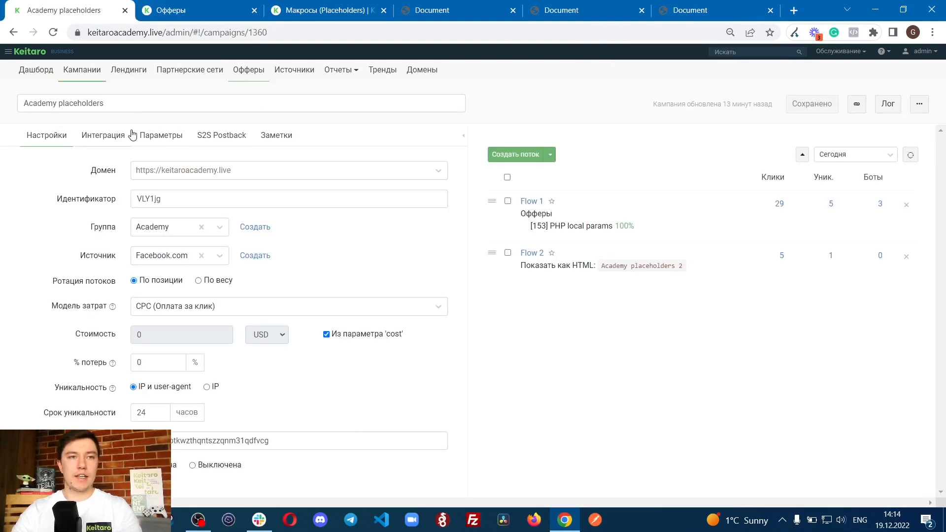
click(148, 135)
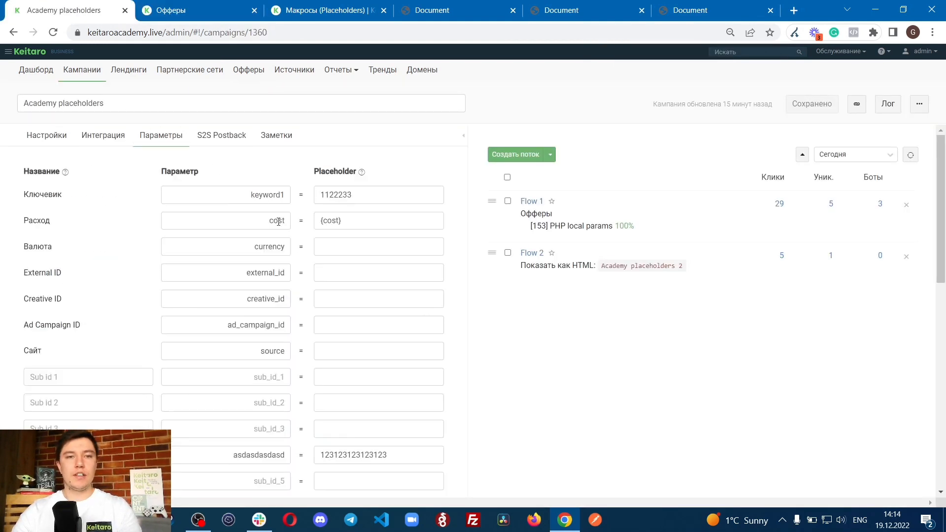
drag(317, 222, 393, 221)
scroll(384, 276, down, 6)
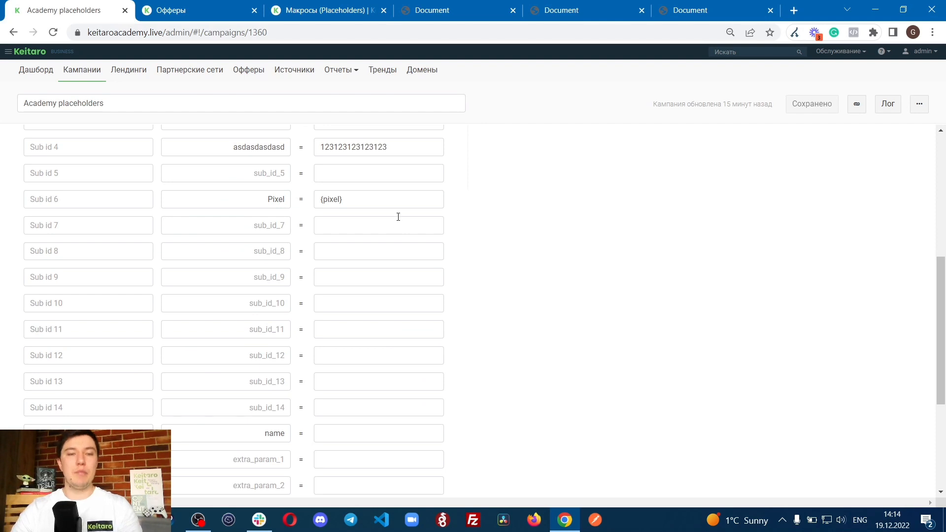
scroll(345, 202, up, 6)
click(339, 206)
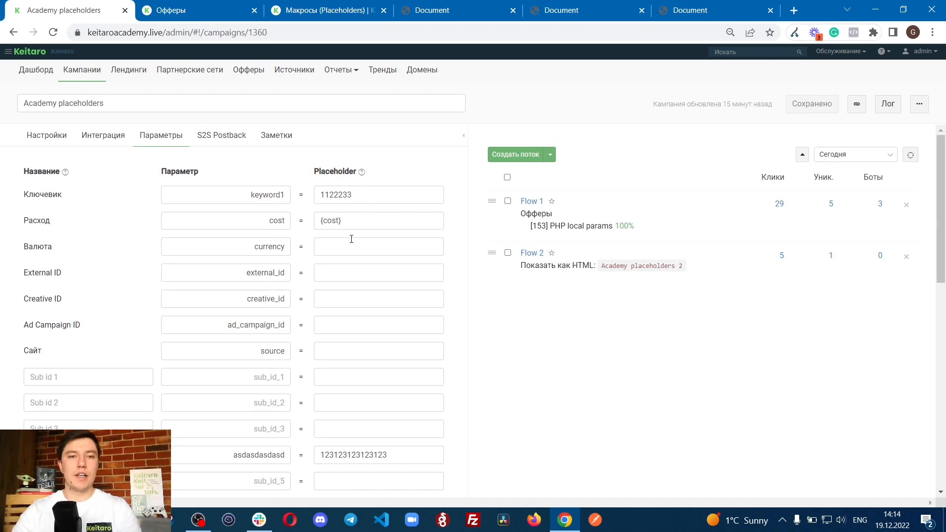
Step: Add two blank lines below the macro line in the offer's index.php and mark the {city} macro
click(192, 10)
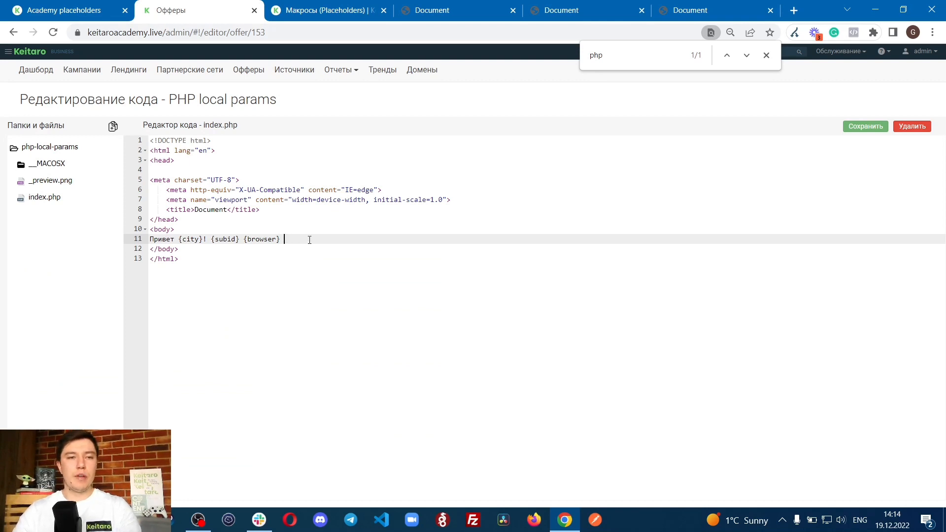
key(Return)
key(Return)
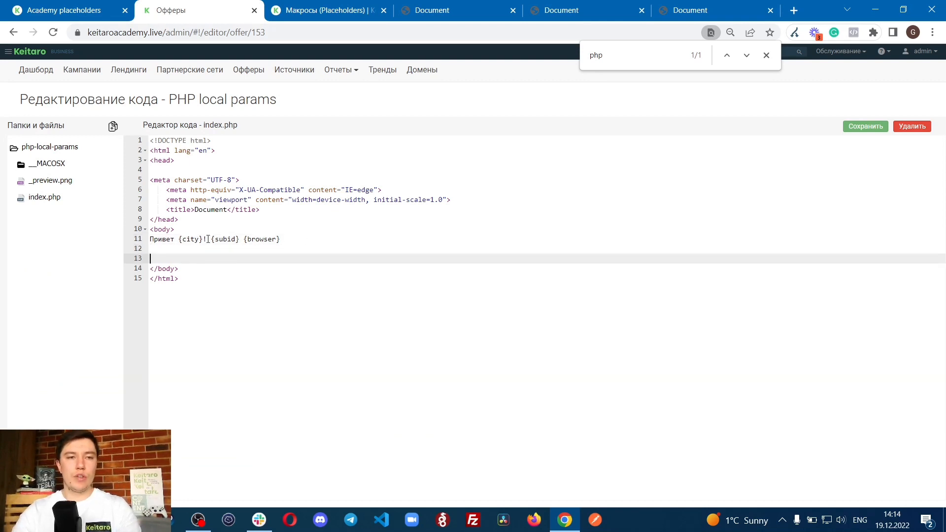
drag(179, 239, 205, 240)
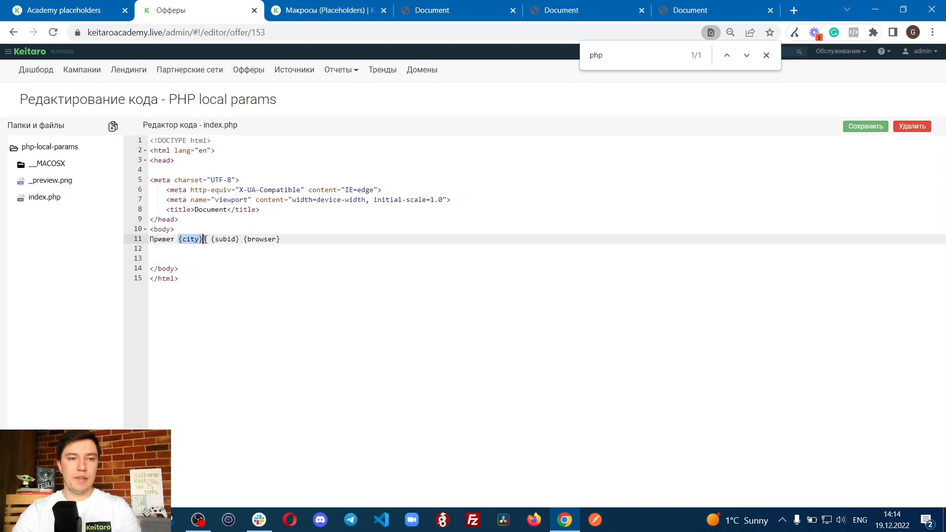
click(251, 252)
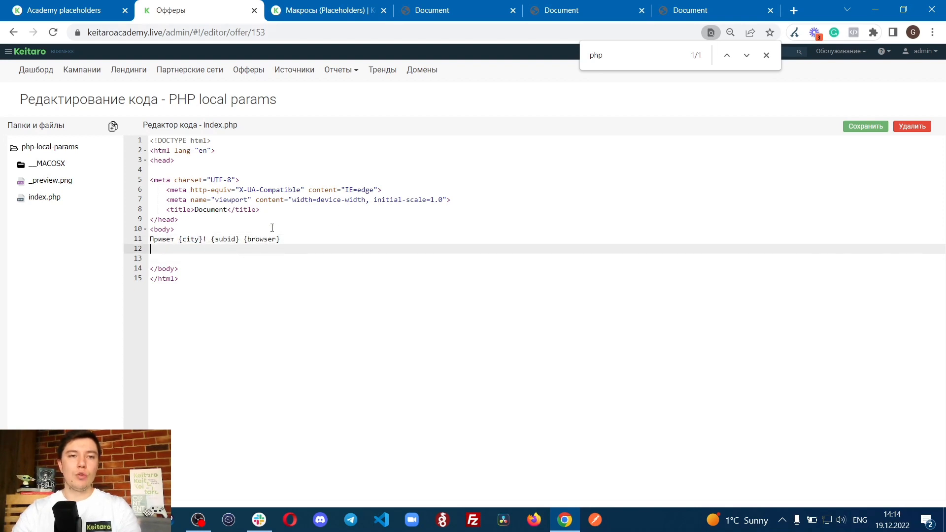
Step: Copy the keyword1 parameter name from the campaign's parameters and paste it into index.php below the macro line, which ends with <br>
click(64, 9)
double_click(285, 195)
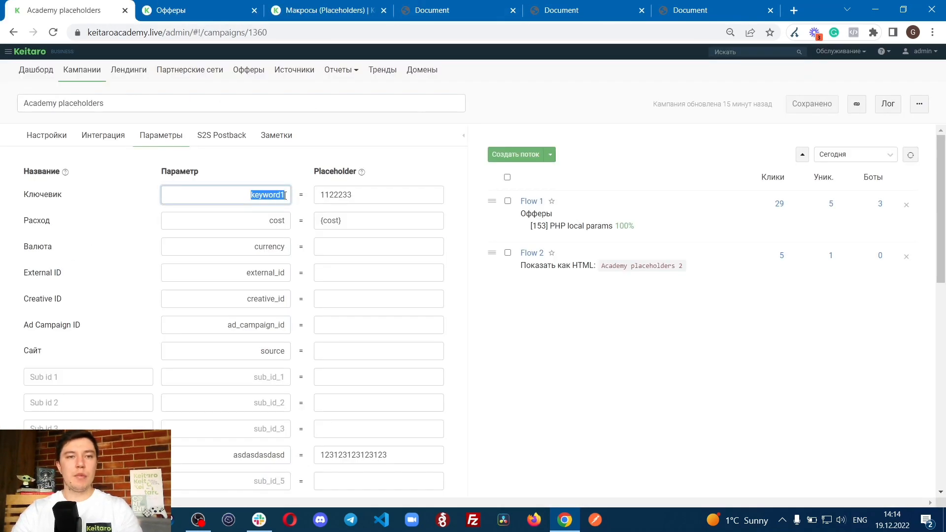
click(572, 343)
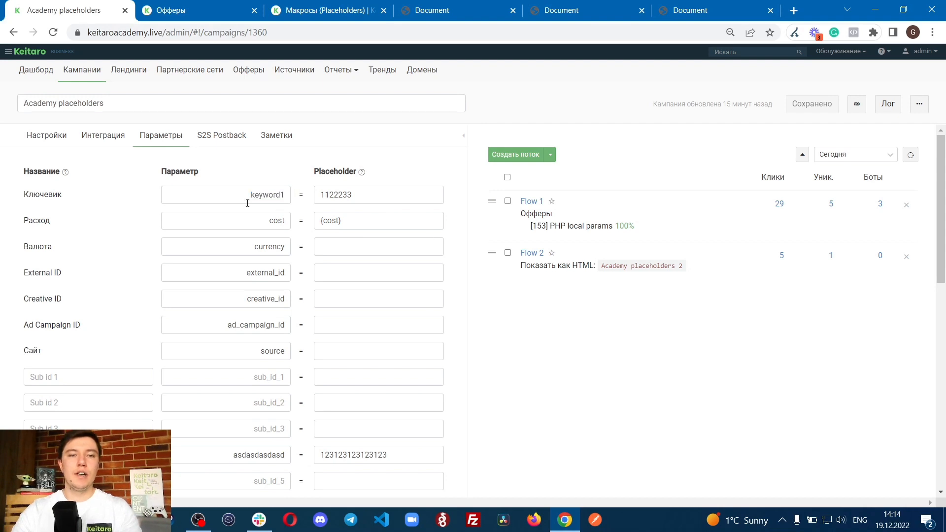
click(202, 9)
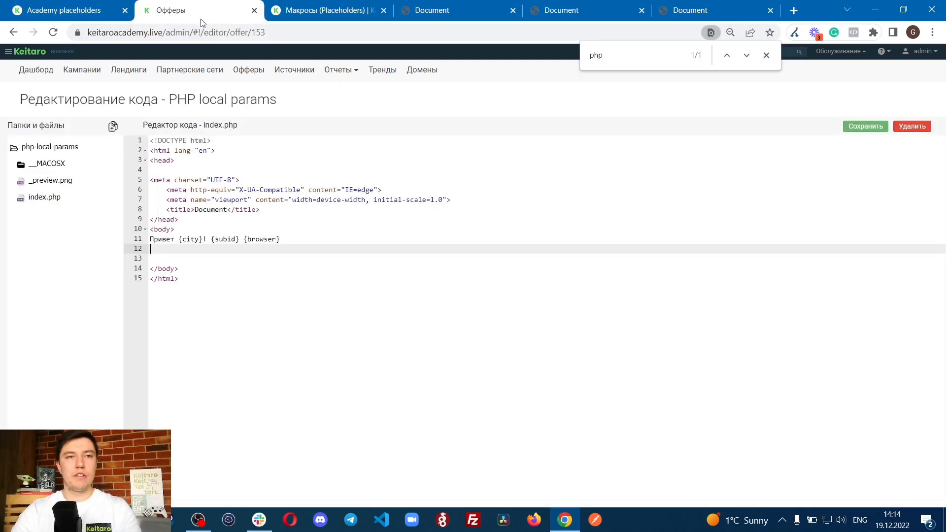
key(Return)
key(ctrl+v)
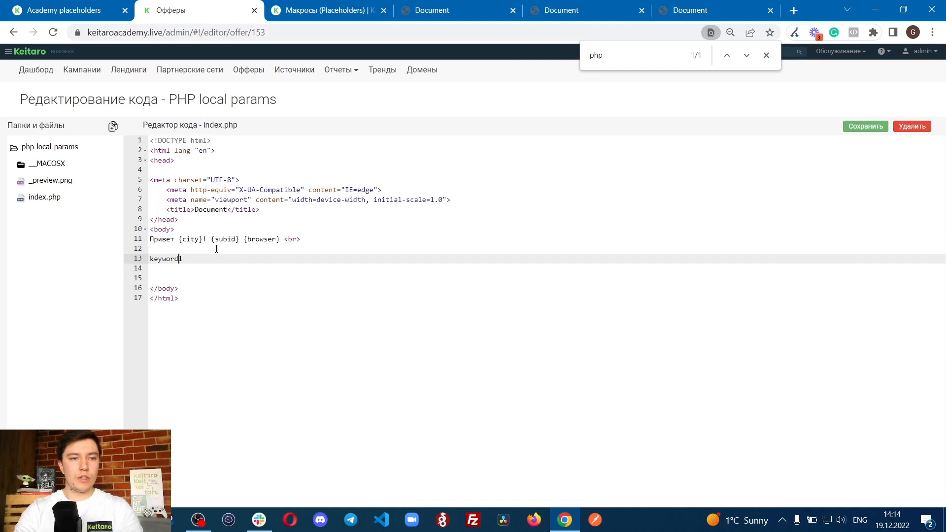
click(216, 249)
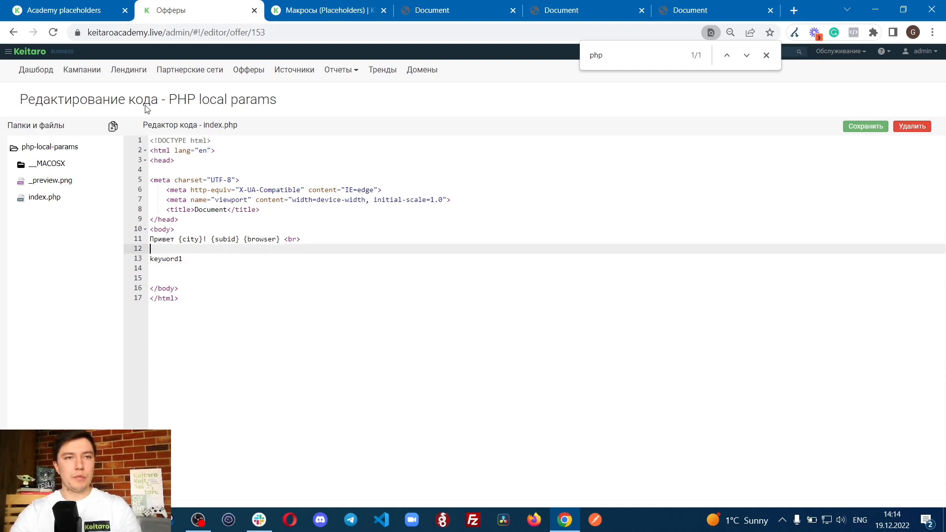
Step: Mark the keyword1 parameter name in the campaign's parameters and compare it with the entry in the offer's code
click(77, 9)
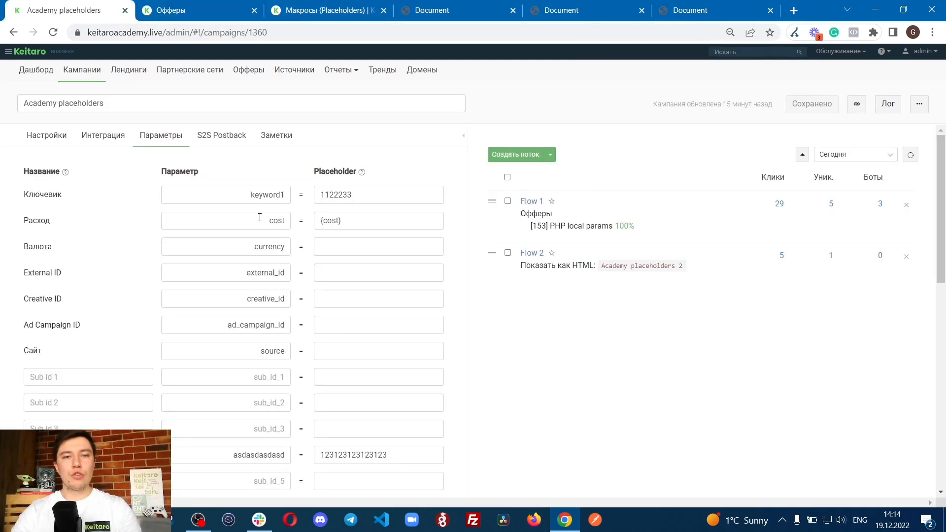
drag(242, 195, 285, 201)
click(232, 194)
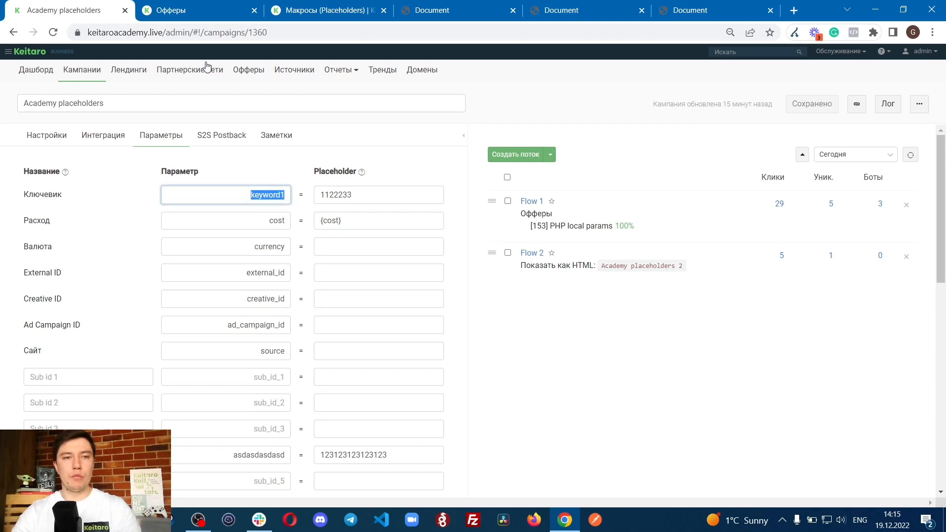
click(202, 11)
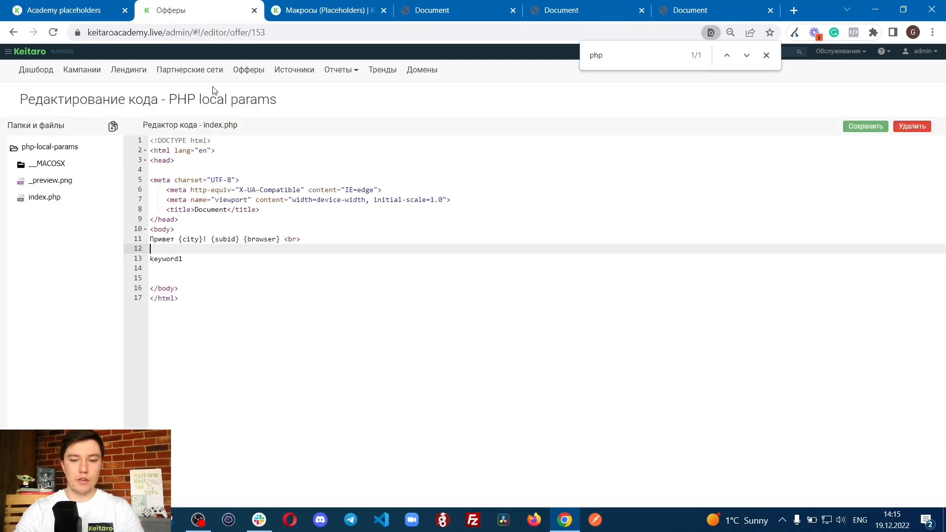
Step: Copy the cost parameter name from the campaign, complete the index.php line as {keyword1} {cost} and save the file
click(63, 10)
drag(269, 220, 282, 218)
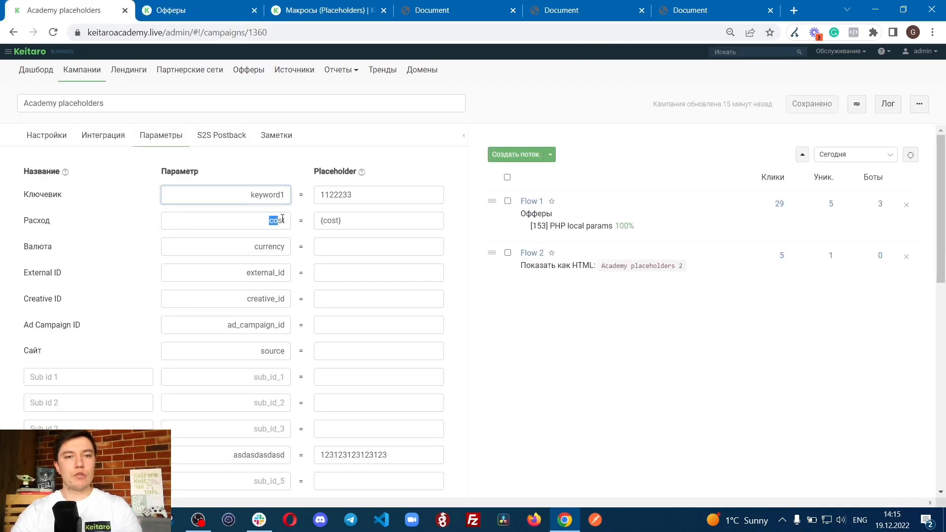
key(ctrl+c)
click(170, 10)
key(ctrl+v)
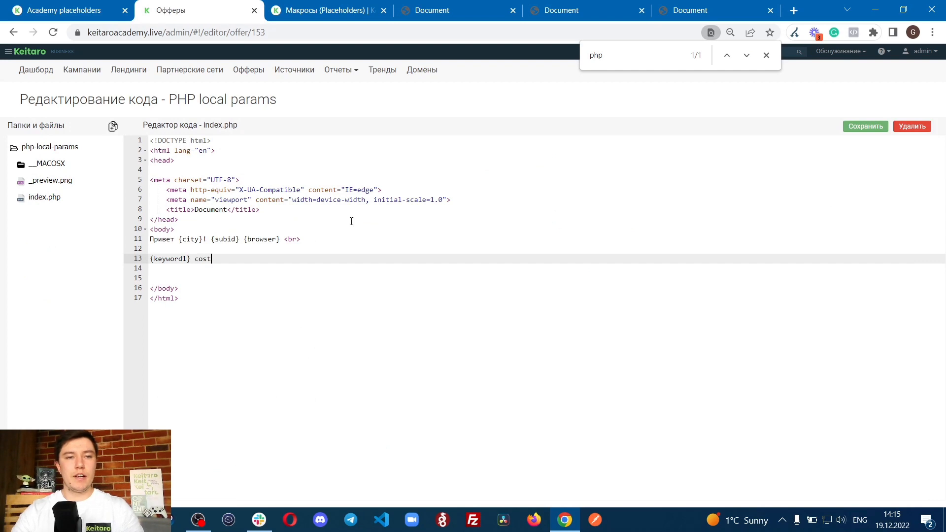
key(Left)
key(Left)
key(Left)
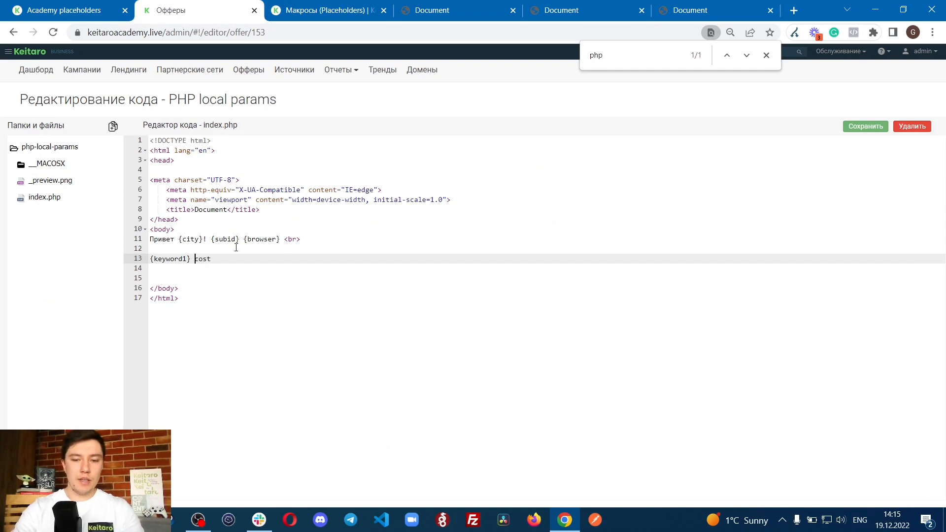
text({cost})
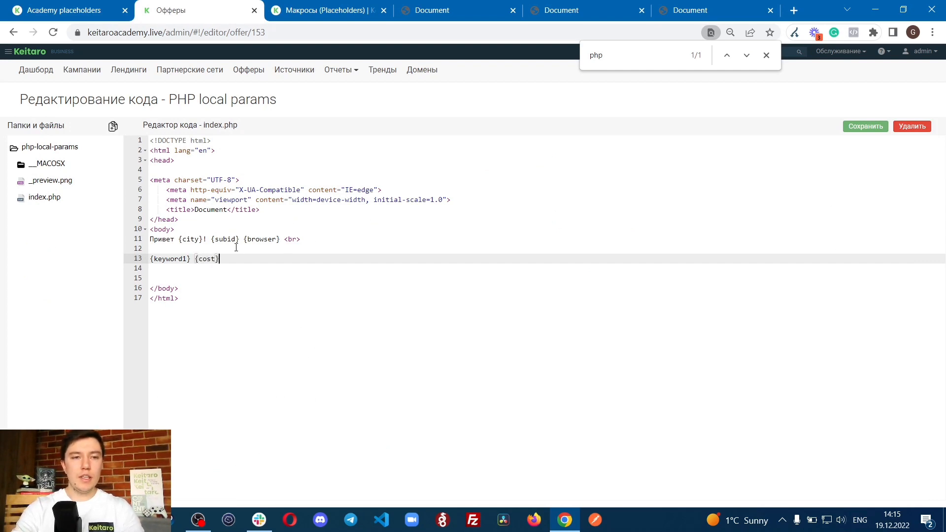
click(865, 126)
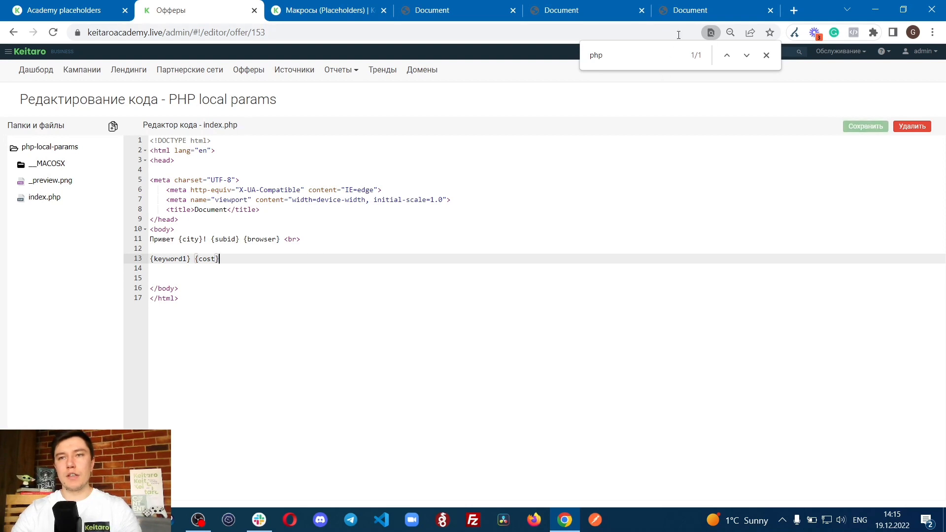
Step: Reload the offer page and mark the values produced by the {keyword1} and {cost} macros
click(690, 10)
key(F5)
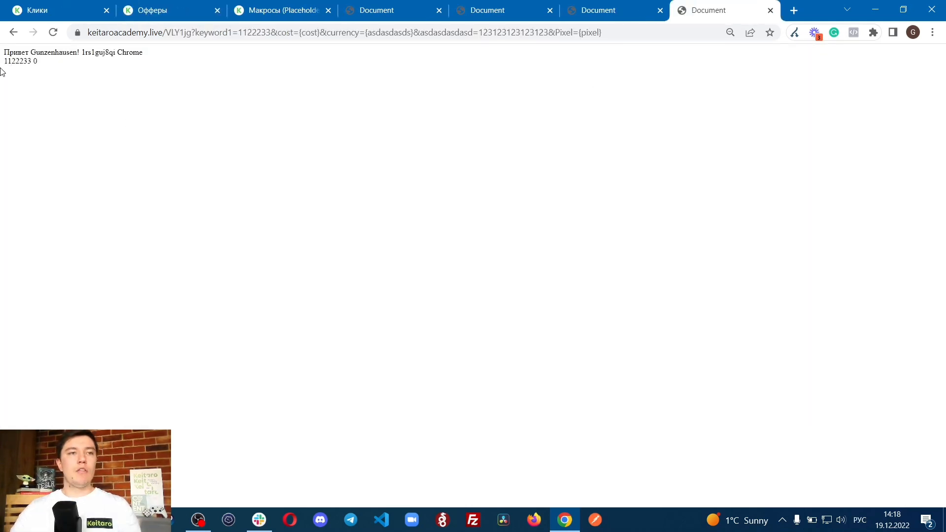
drag(3, 62, 28, 65)
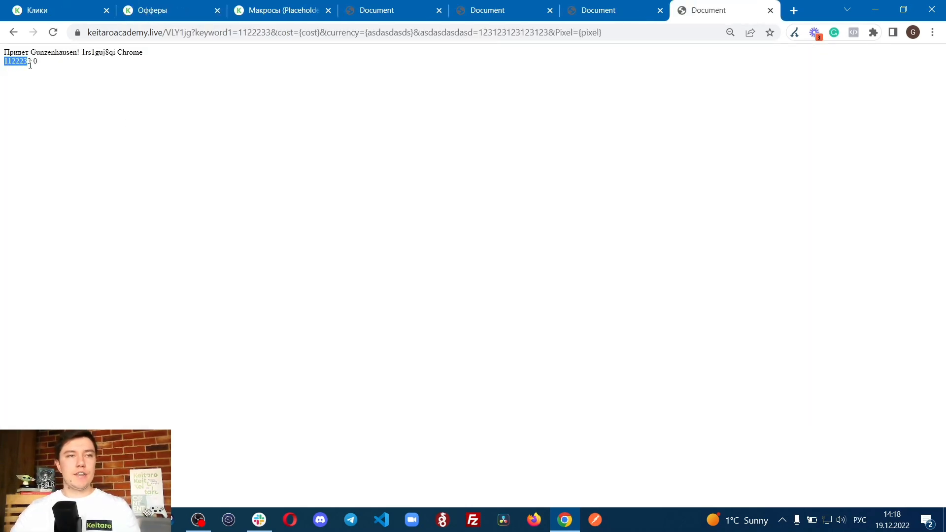
click(29, 62)
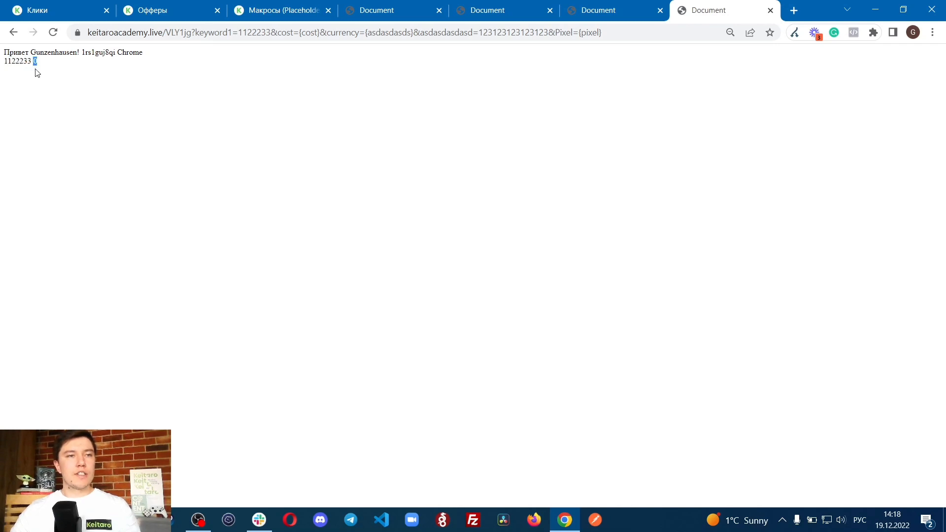
Step: Check the cost of the latest click in the campaign's click log and refresh the log
click(37, 10)
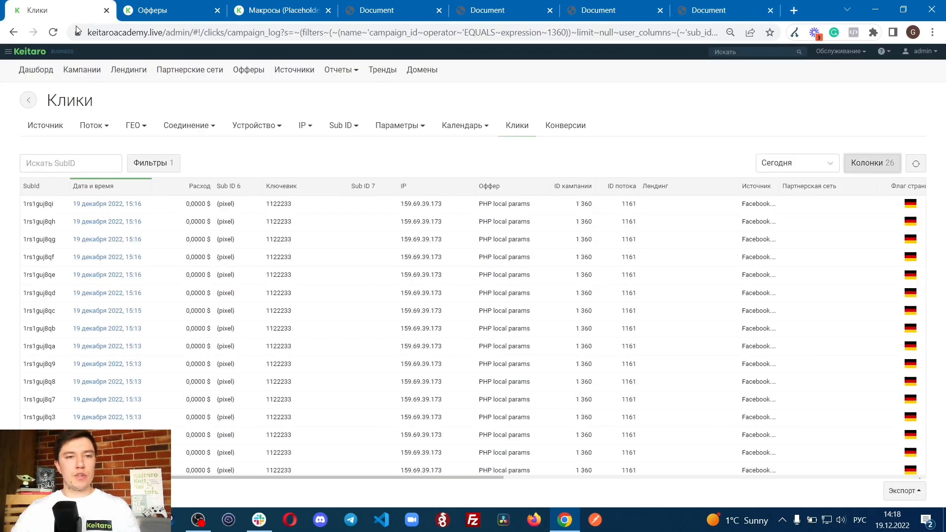
drag(177, 205, 214, 206)
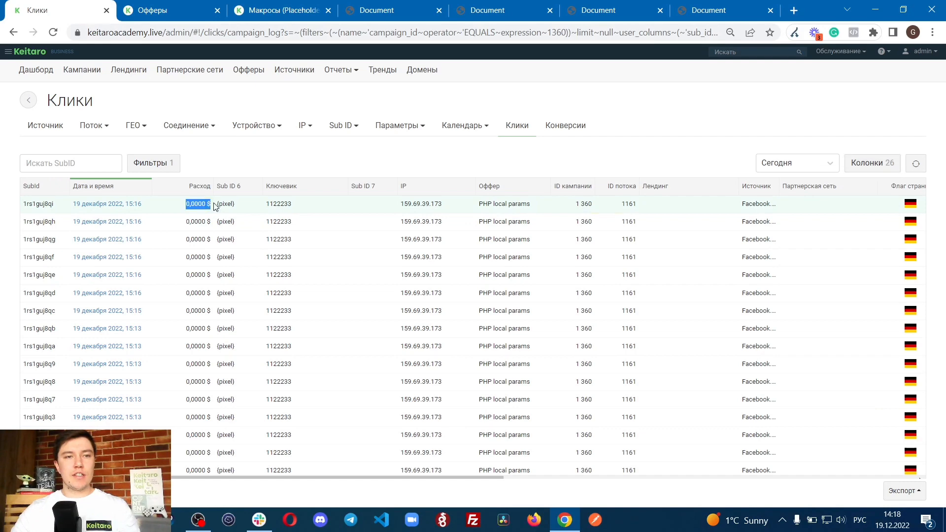
click(915, 163)
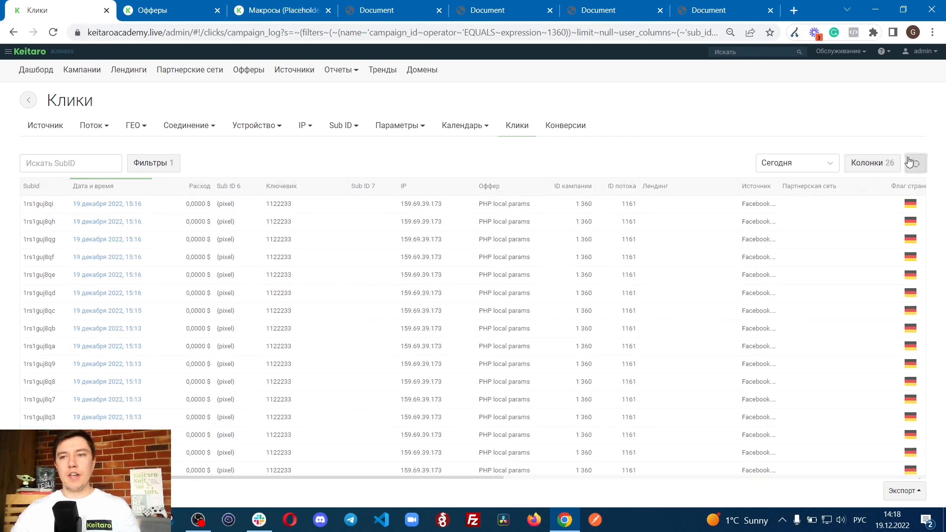
Step: Return to the campaign's parameters and examine the {cost} placeholder and the external_id parameter name
click(30, 101)
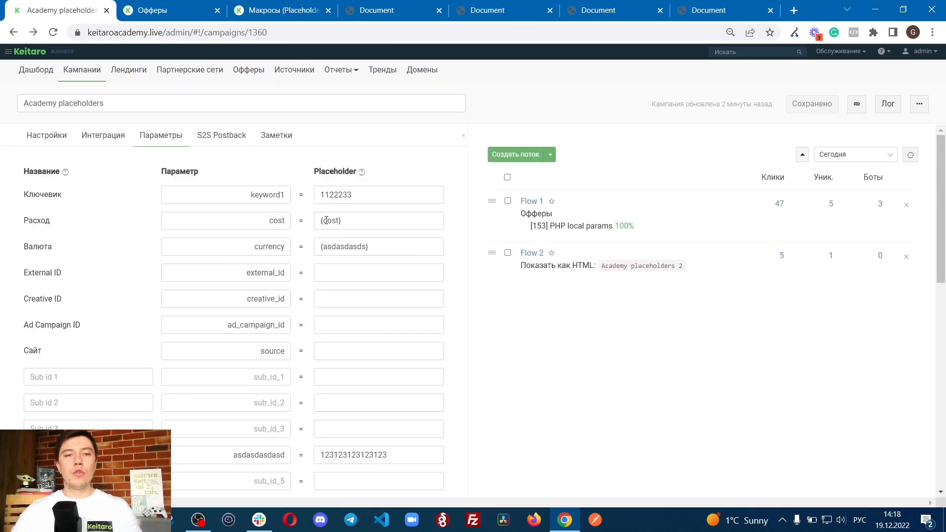
drag(317, 222, 373, 222)
click(372, 223)
click(563, 346)
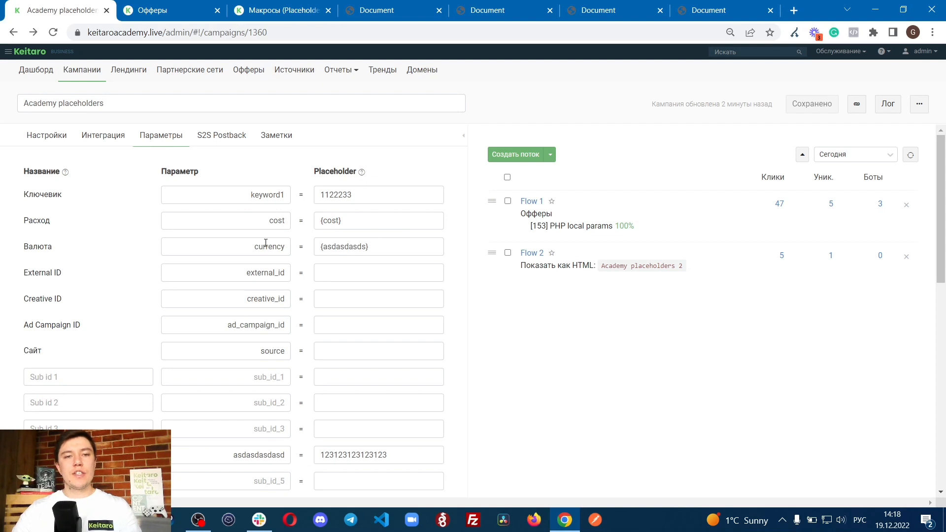
drag(317, 220, 381, 228)
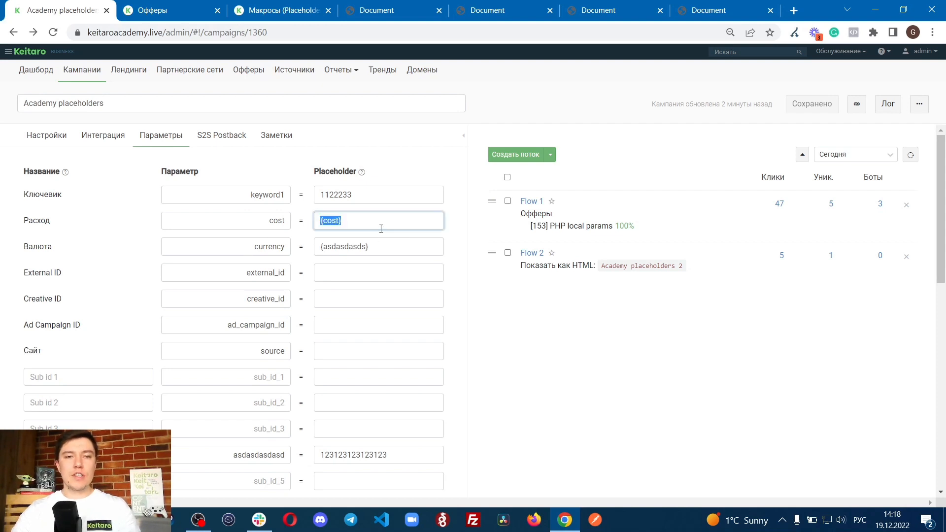
double_click(257, 274)
click(602, 327)
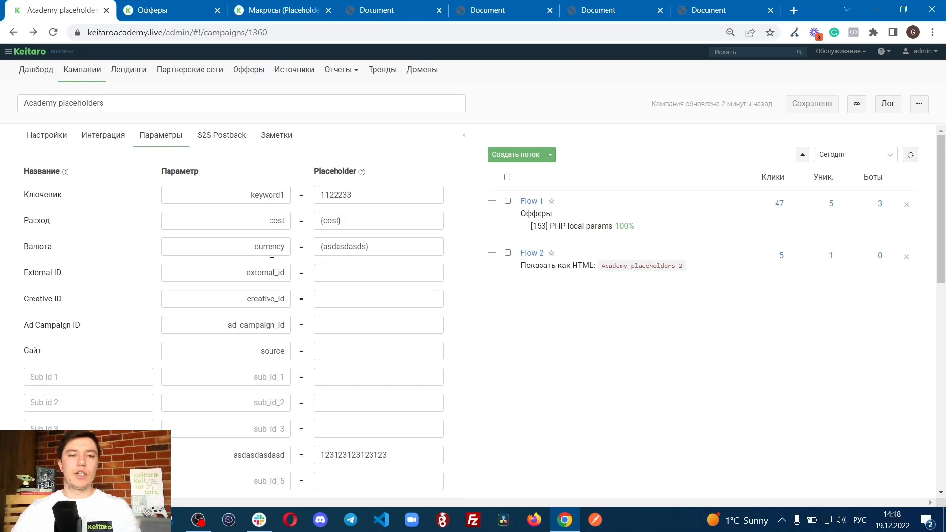
double_click(235, 278)
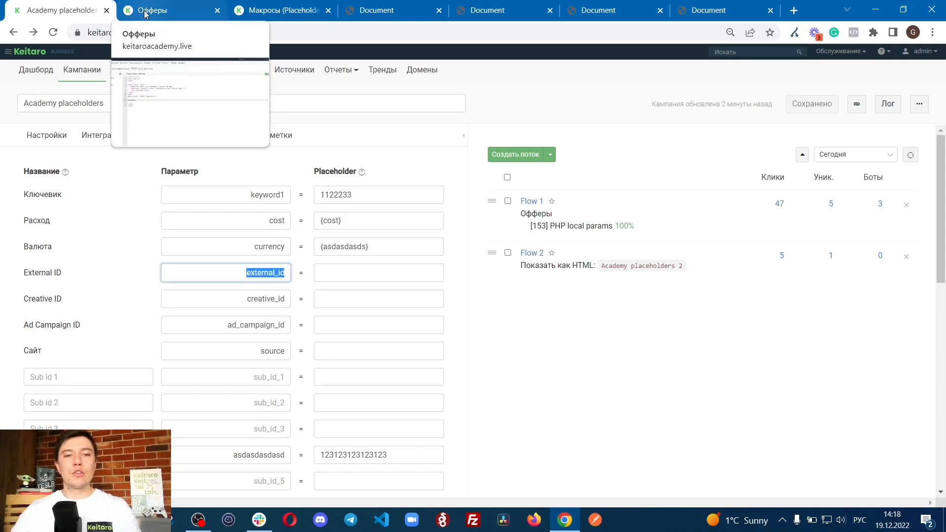
click(545, 332)
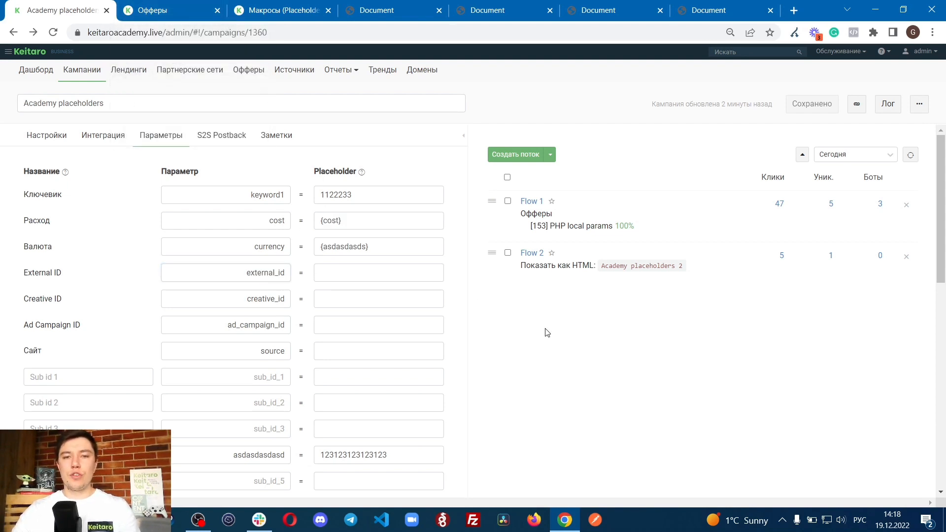
double_click(269, 271)
click(611, 347)
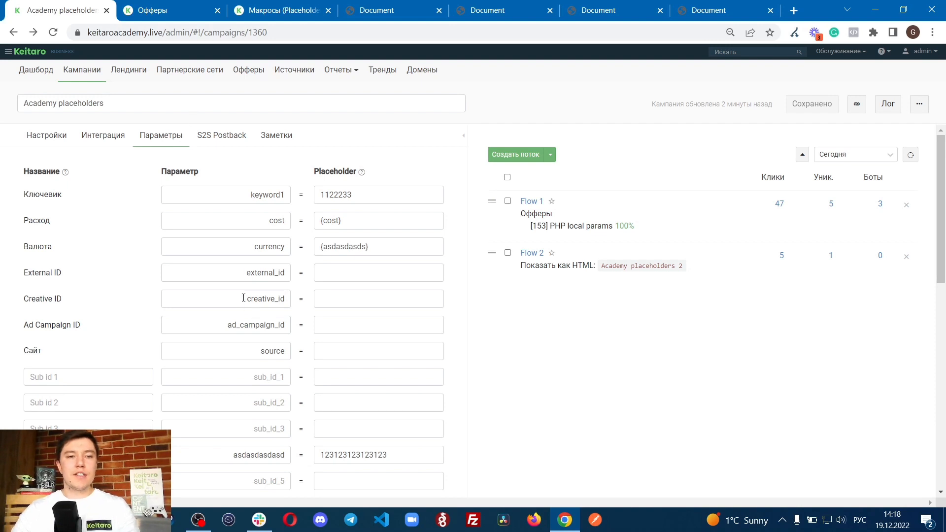
Step: Copy the external_id parameter name, add it as {external_id} after {keyword1} in index.php and save the file
drag(245, 273, 285, 272)
click(158, 10)
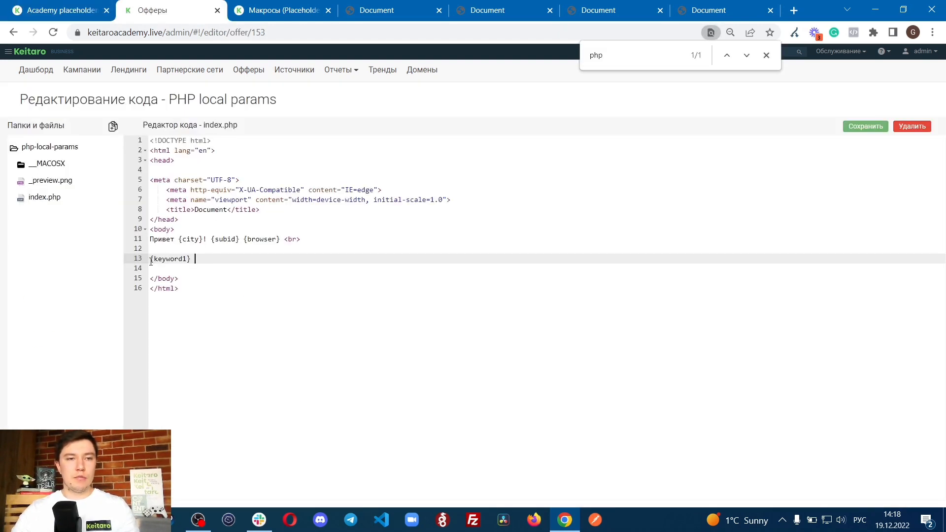
key(ctrl+v)
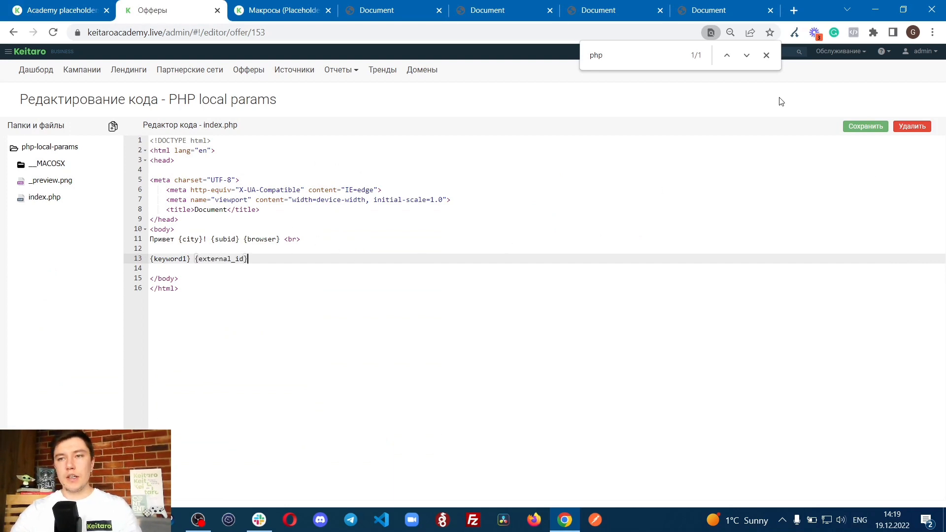
click(871, 125)
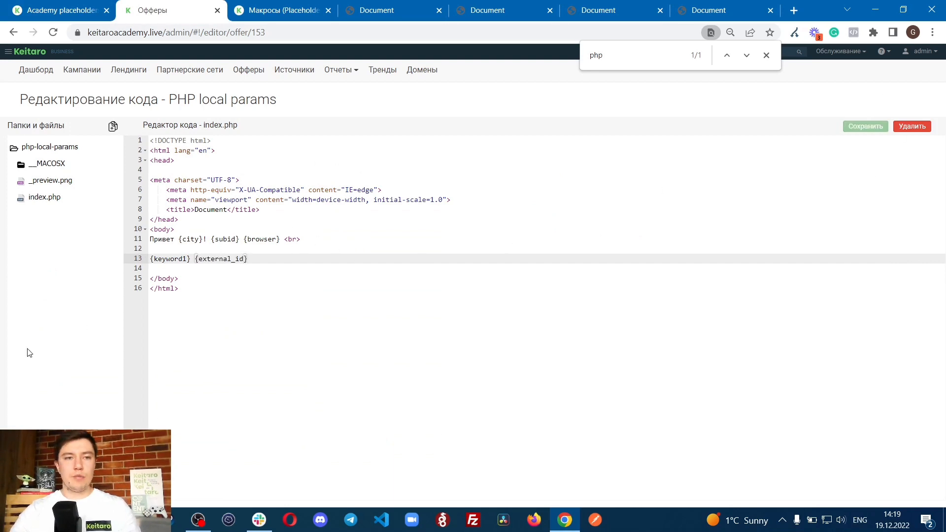
Step: Reload the offer page and examine the output of the {keyword1} and {external_id} macros
click(739, 6)
key(F5)
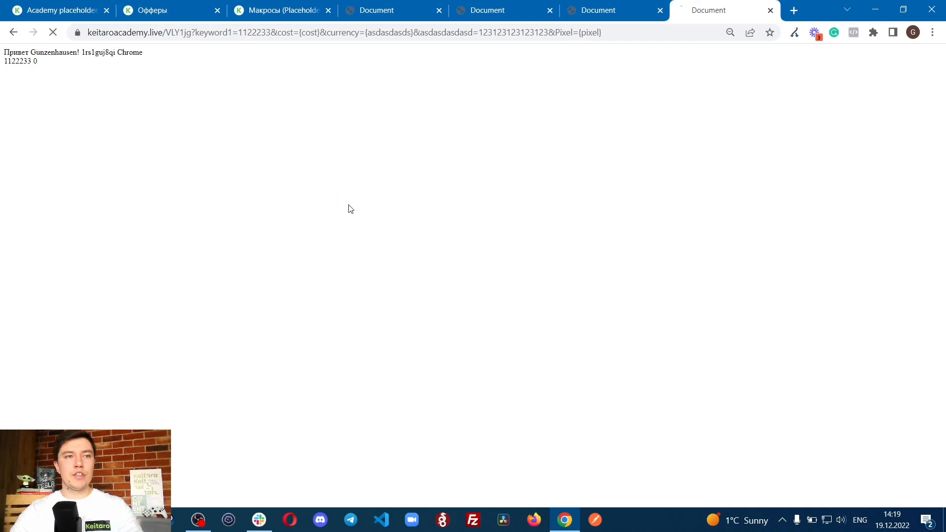
drag(2, 61, 46, 65)
click(36, 56)
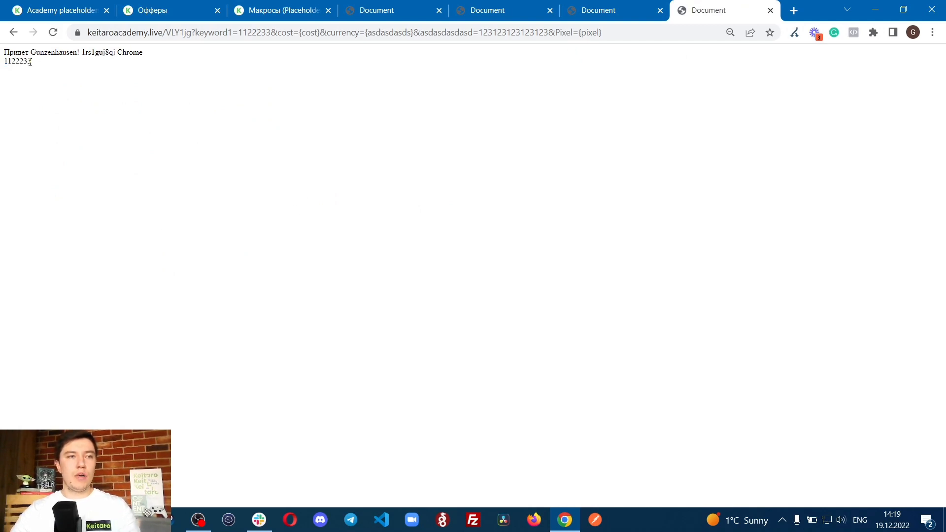
Step: Examine the keyword1 value output on the second line of the offer page
double_click(31, 62)
click(57, 77)
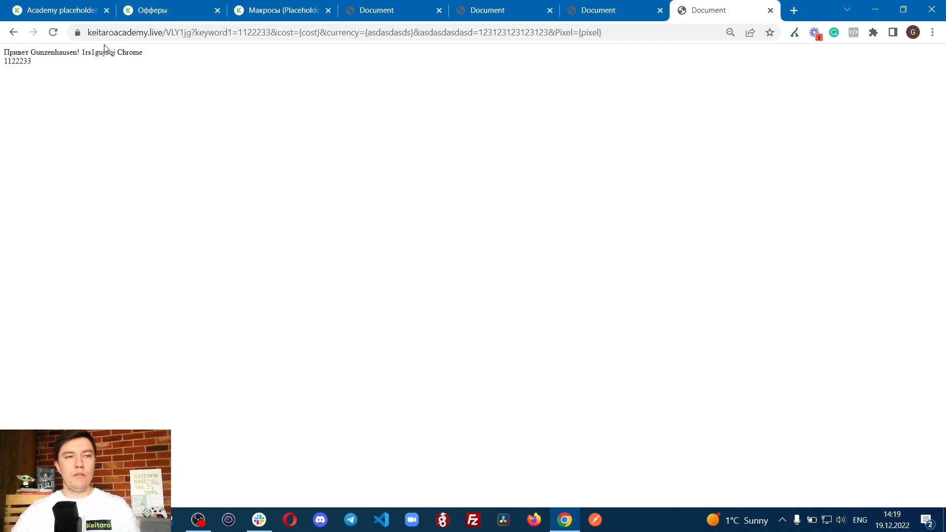
drag(8, 65, 42, 67)
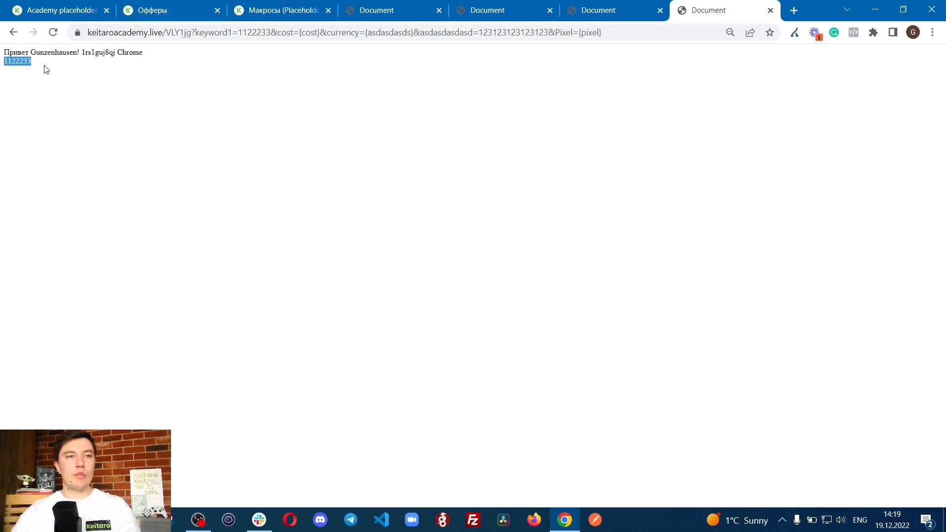
click(47, 69)
click(145, 9)
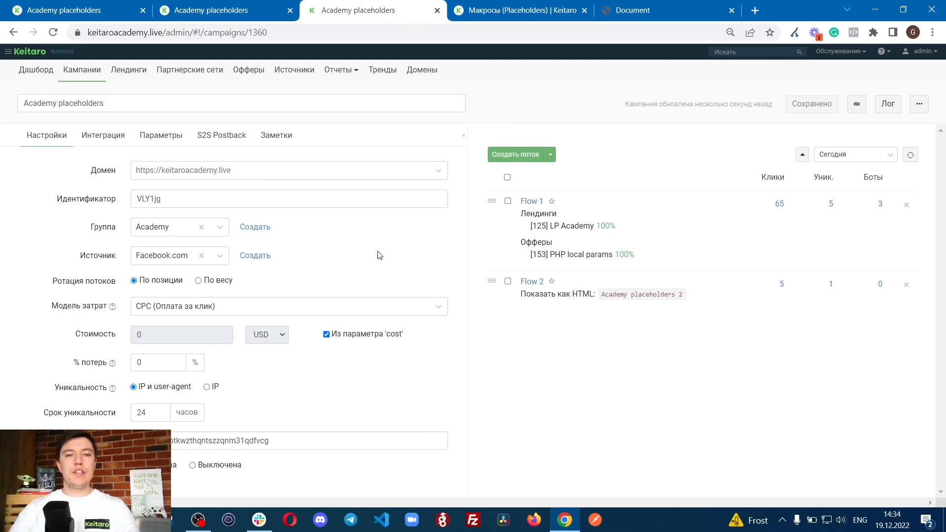
Step: Review the campaign's parameters, Flow 1's settings and the LP Academy landing with its code, closing the flow unchanged
click(141, 139)
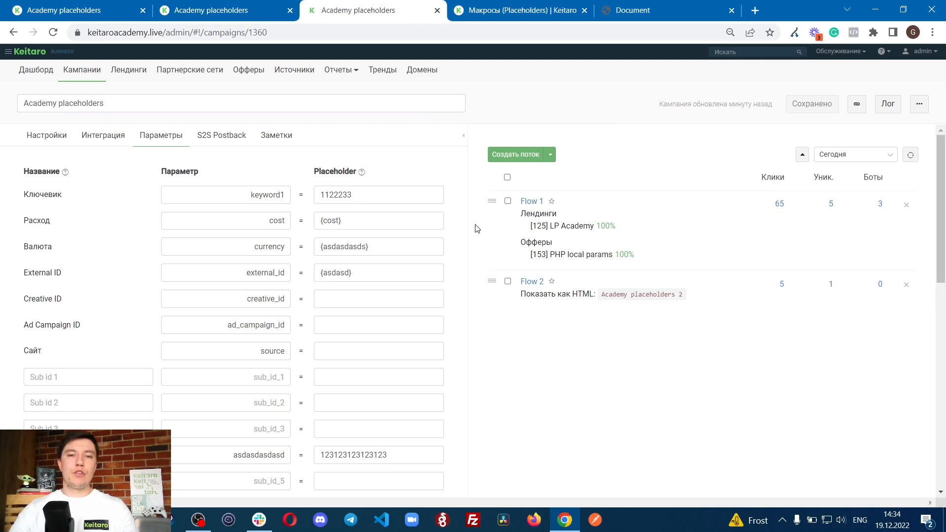
click(530, 201)
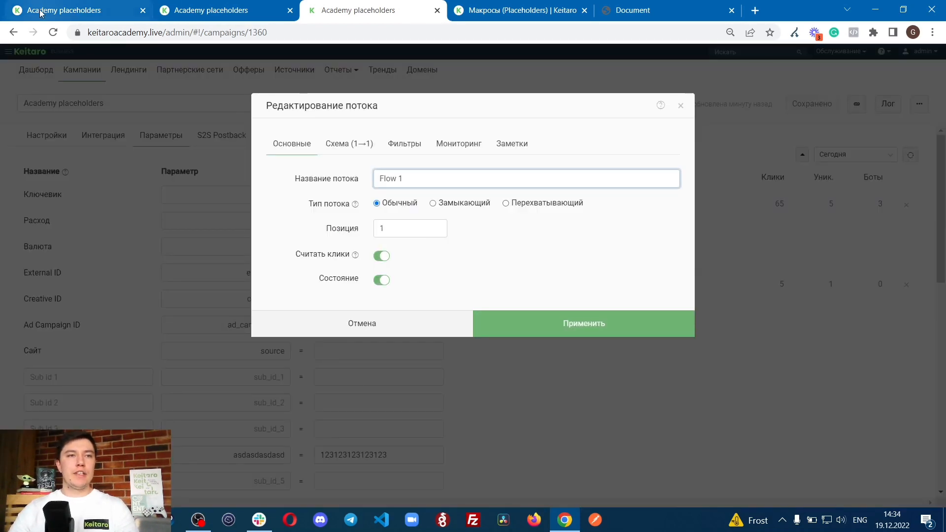
click(65, 11)
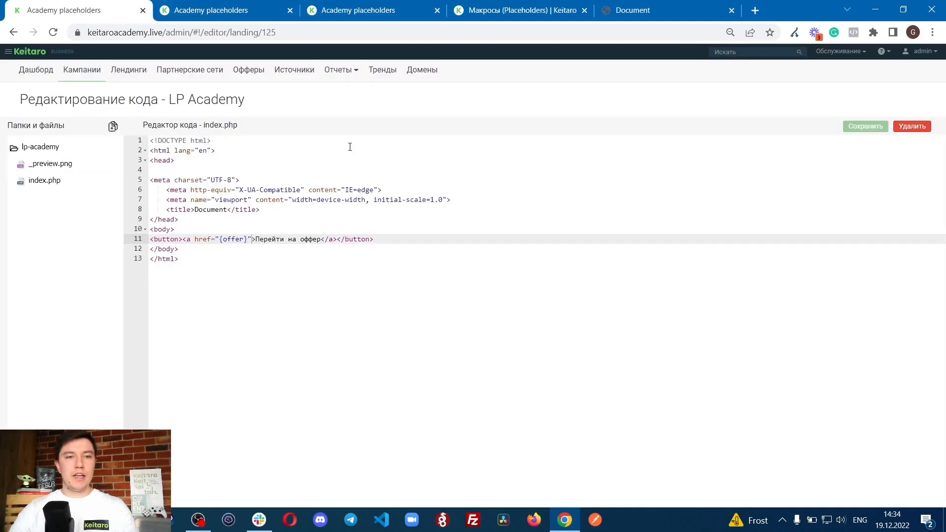
drag(131, 95, 295, 102)
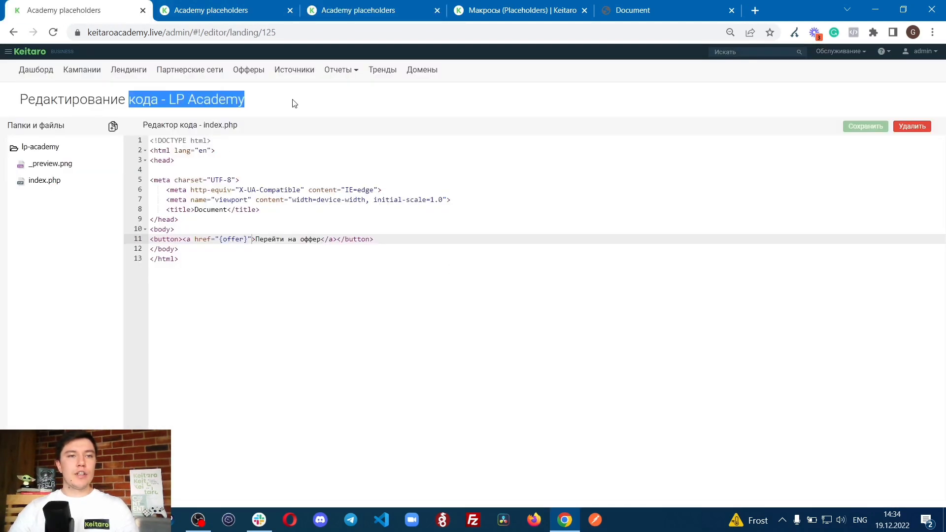
click(352, 10)
click(414, 319)
drag(524, 226, 672, 239)
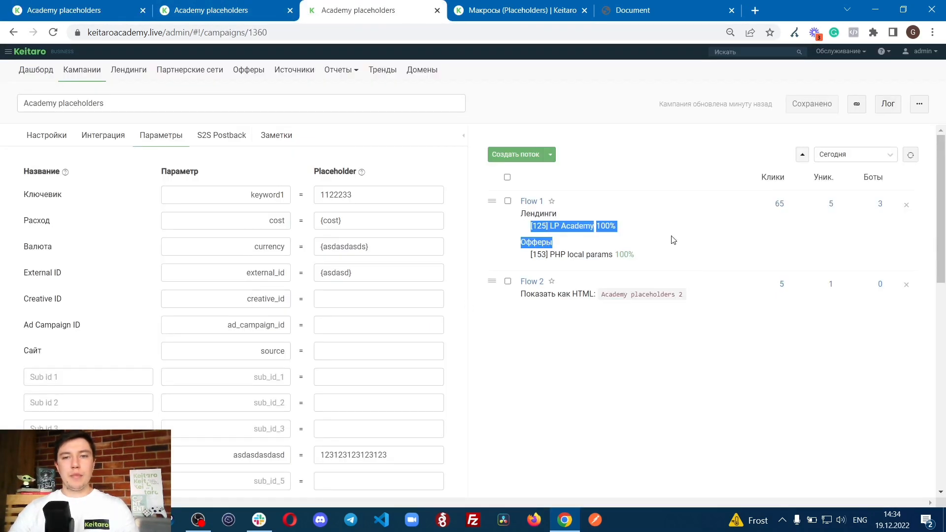
click(673, 238)
Step: Copy the Academy placeholders campaign link and open it in a new browser tab
click(856, 104)
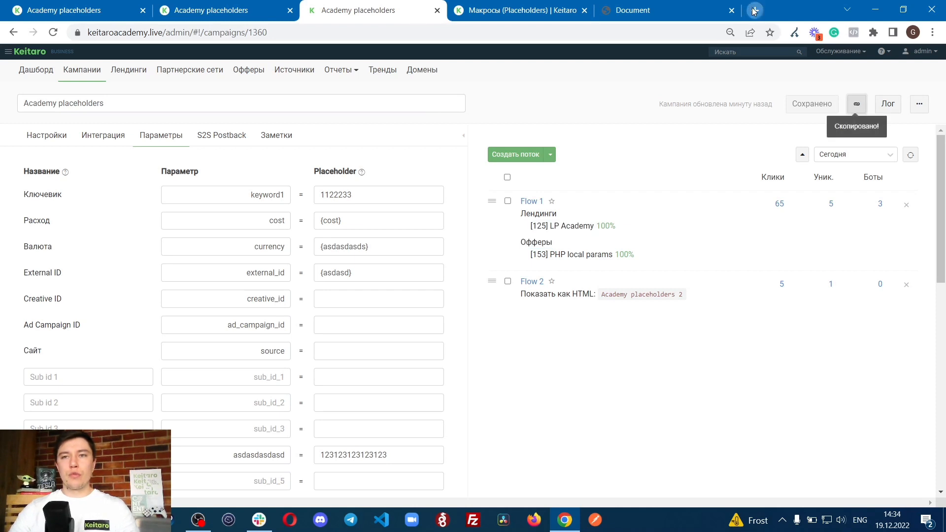
click(755, 9)
key(ctrl+v)
key(Return)
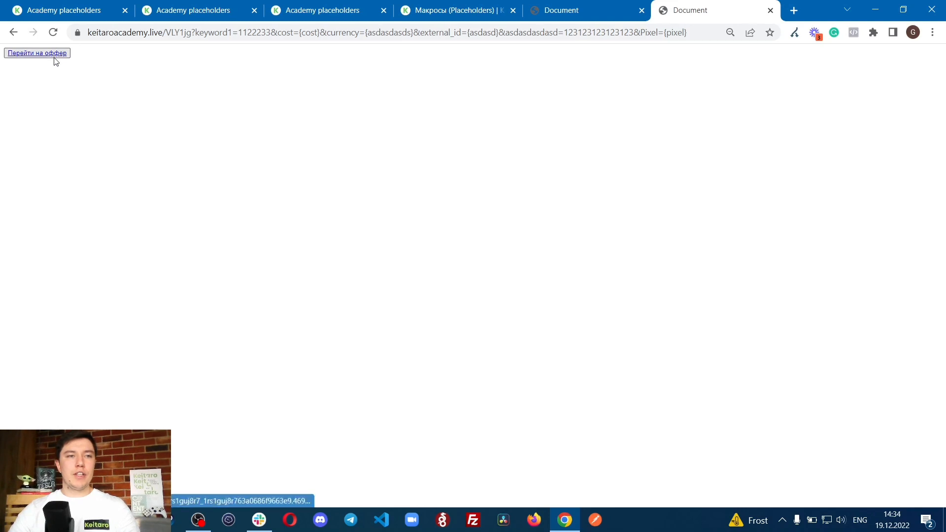
Step: Examine the {offer} macro in the link's href in the LP Academy landing's index.php
click(74, 9)
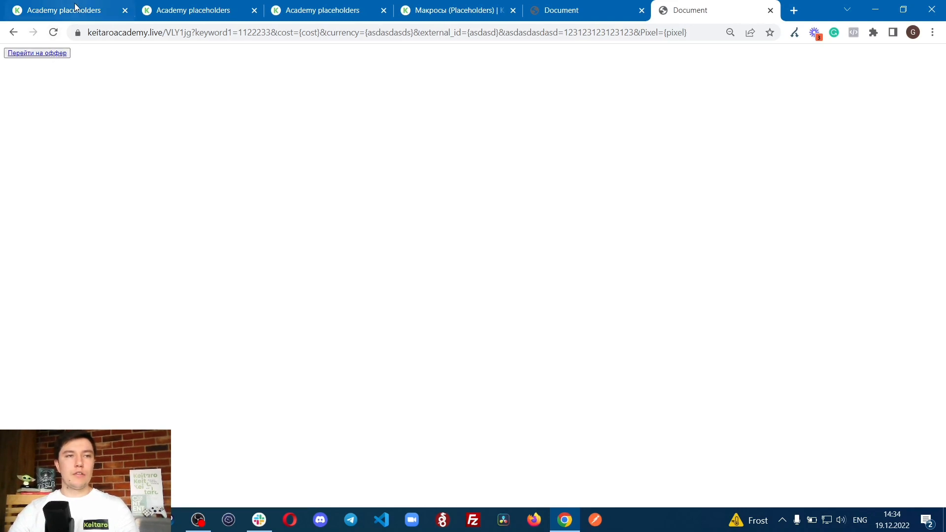
click(196, 221)
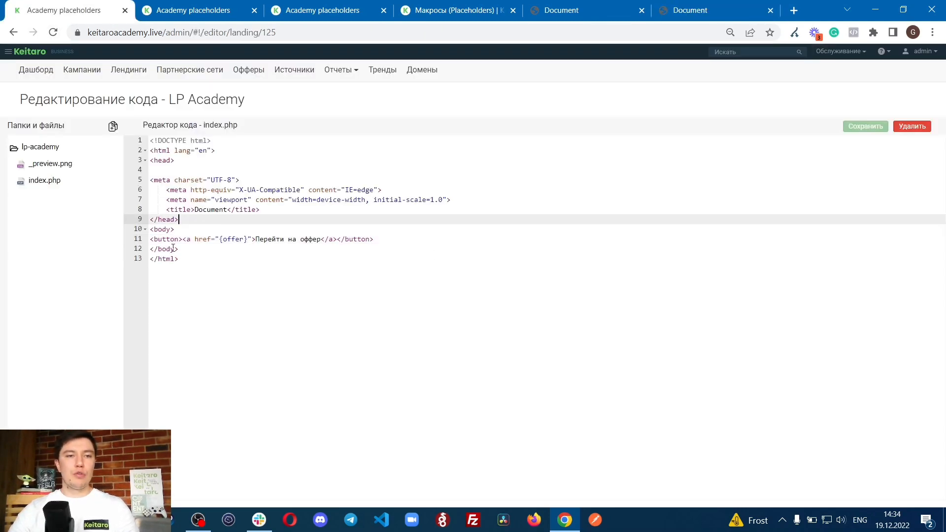
click(211, 240)
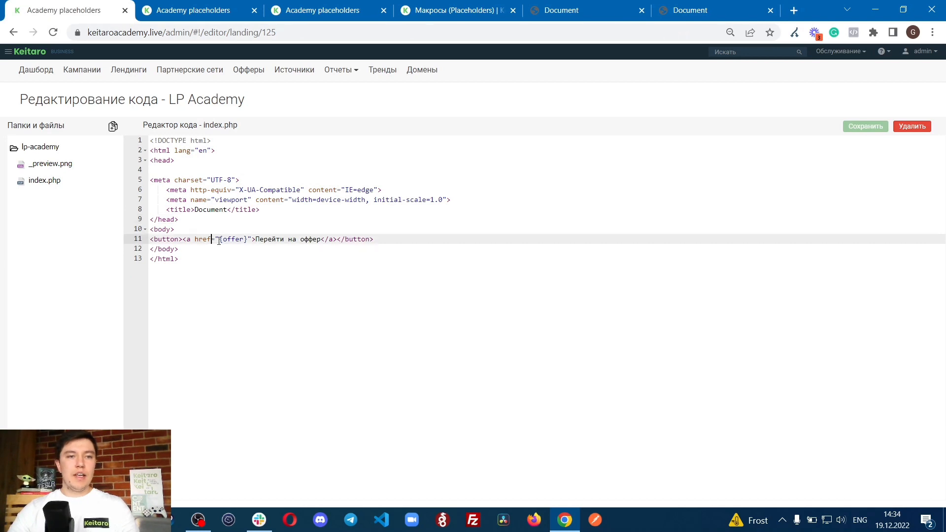
drag(218, 237, 245, 235)
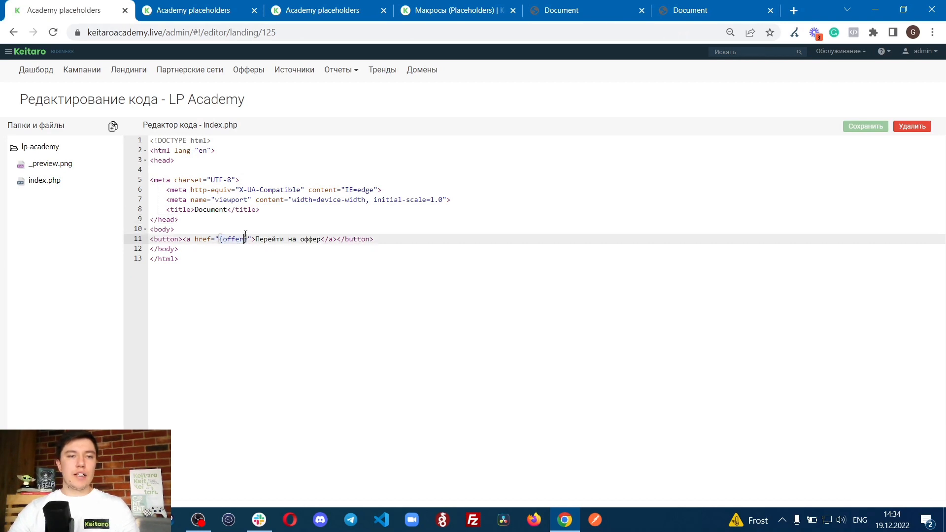
Step: Examine the parameters in the landing page's URL, including keyword1, and follow the "Перейти на оффер" link
click(714, 10)
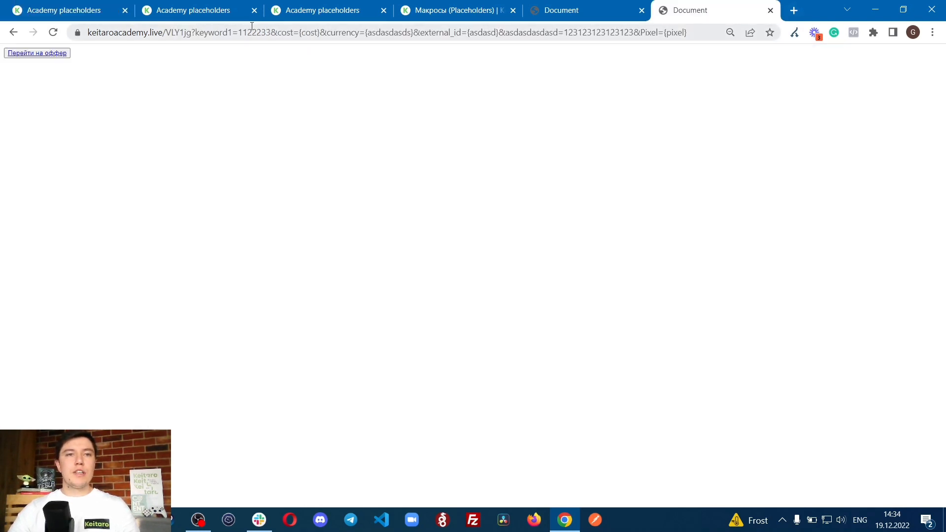
double_click(240, 33)
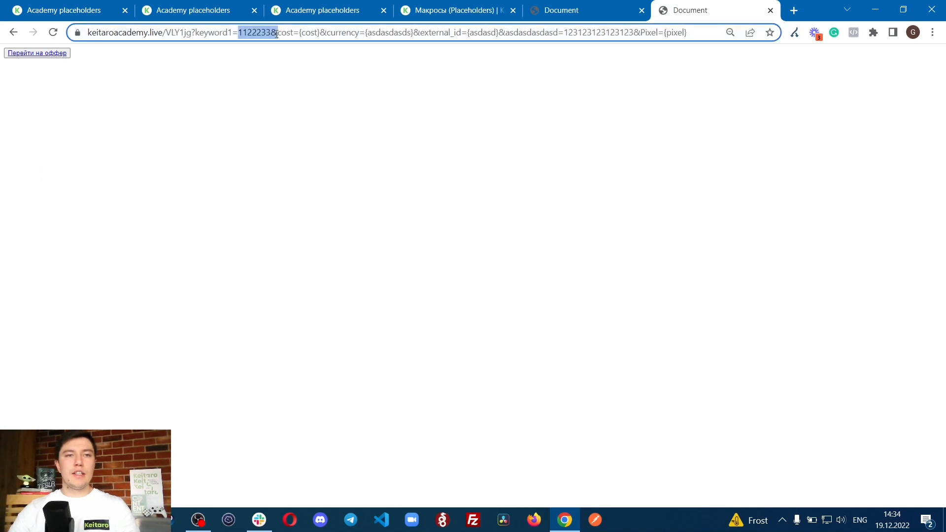
drag(327, 33, 702, 36)
click(703, 36)
click(20, 56)
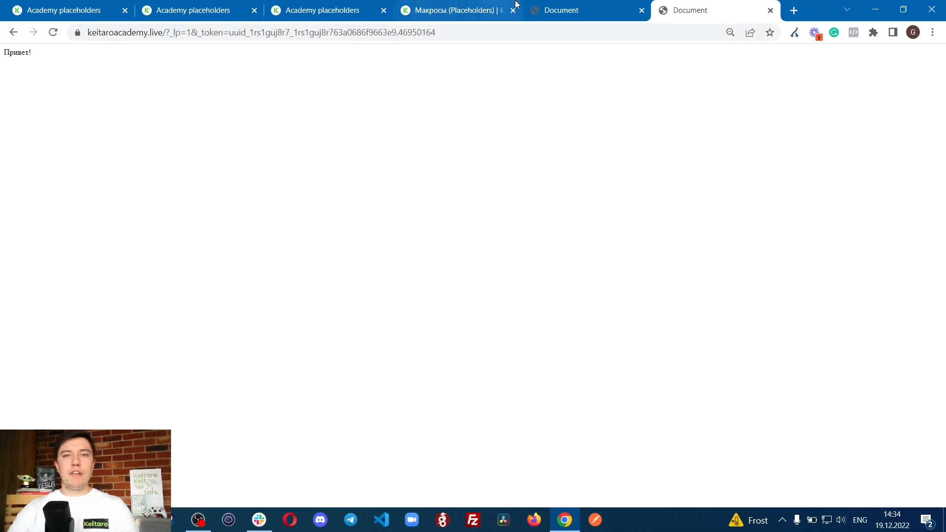
Step: Compare the campaign's Flow 1 offer with the index.php code of the PHP local params offer
click(453, 10)
click(323, 10)
click(193, 9)
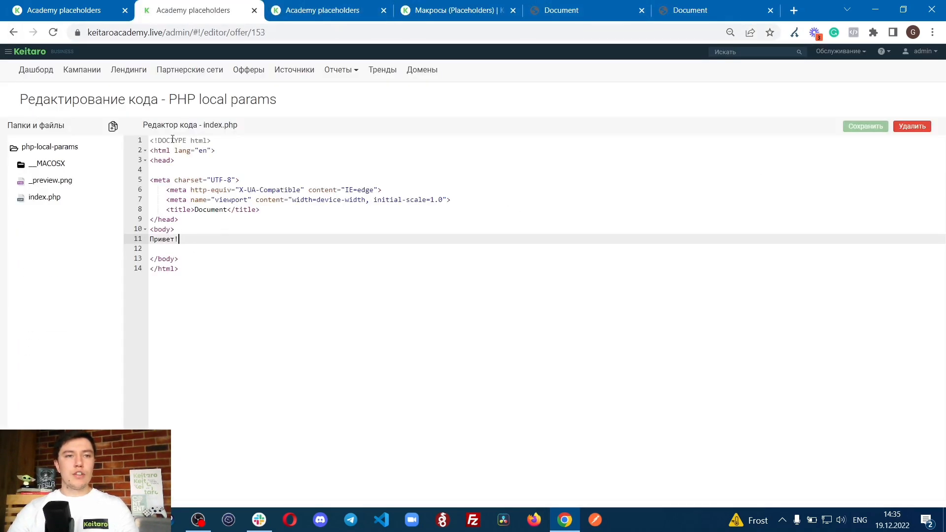
click(289, 12)
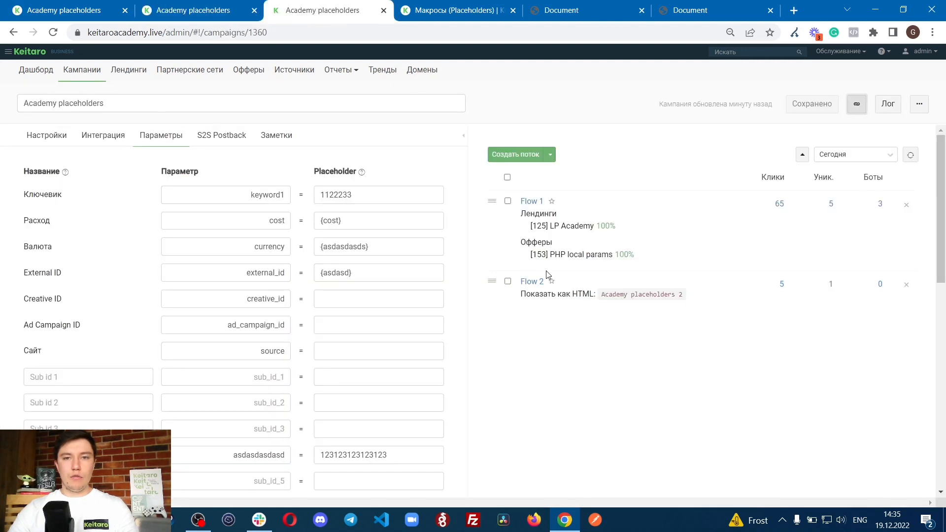
click(197, 10)
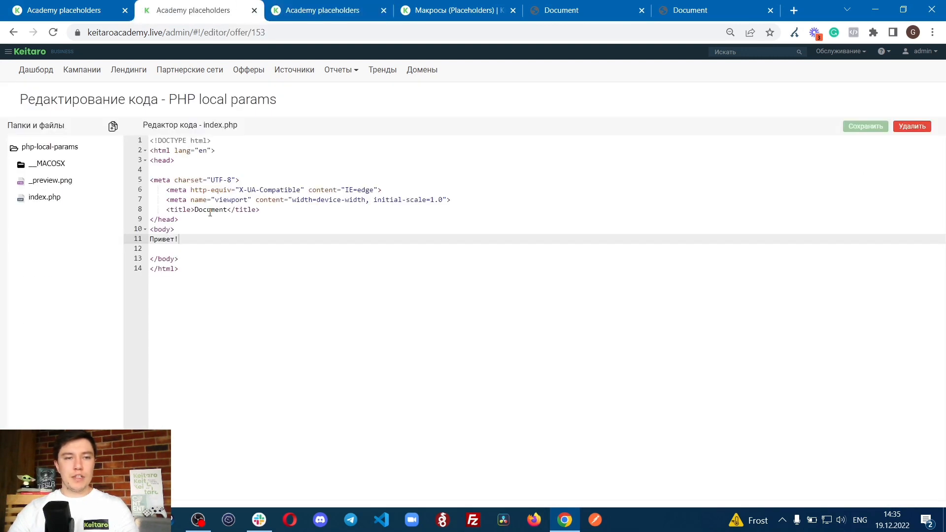
drag(167, 109, 359, 112)
click(216, 232)
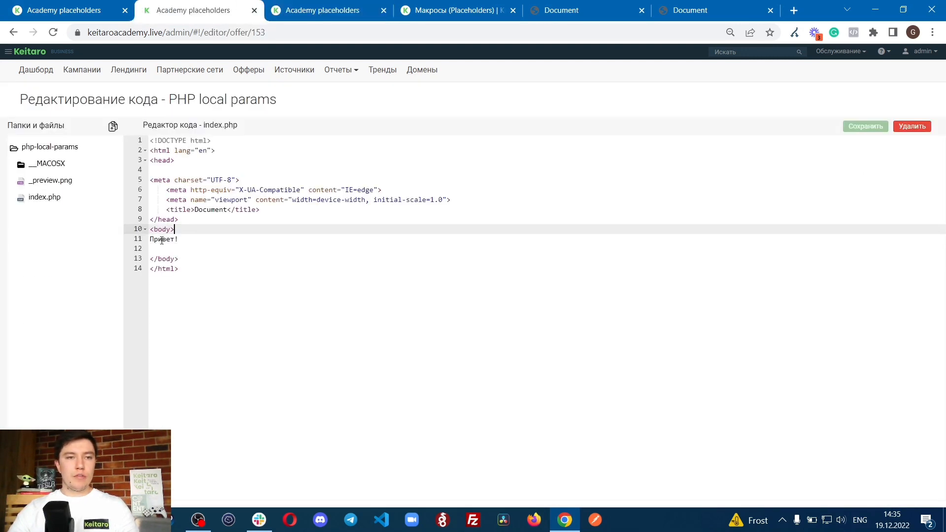
Step: Add the {browser} macro on the line below "Привет!" in the PHP local params offer's index.php and save the file
drag(150, 241, 200, 239)
click(206, 241)
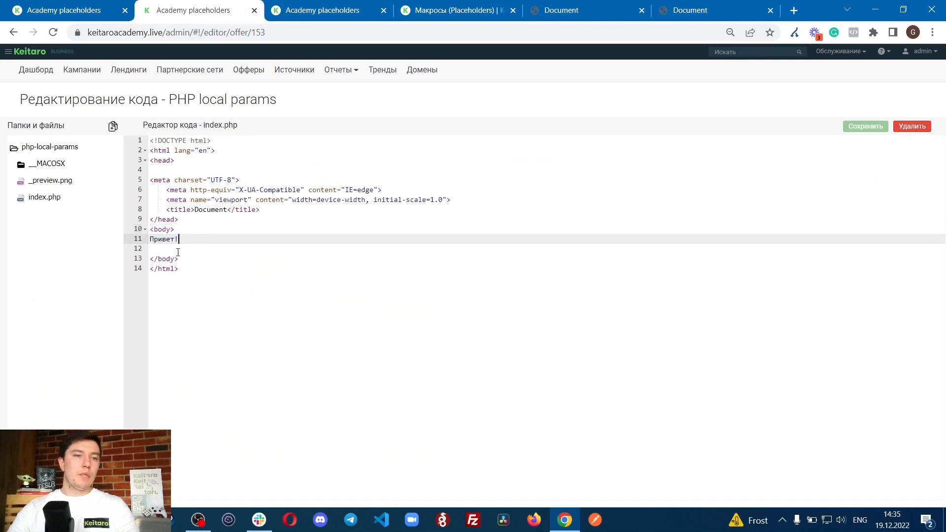
key(Down)
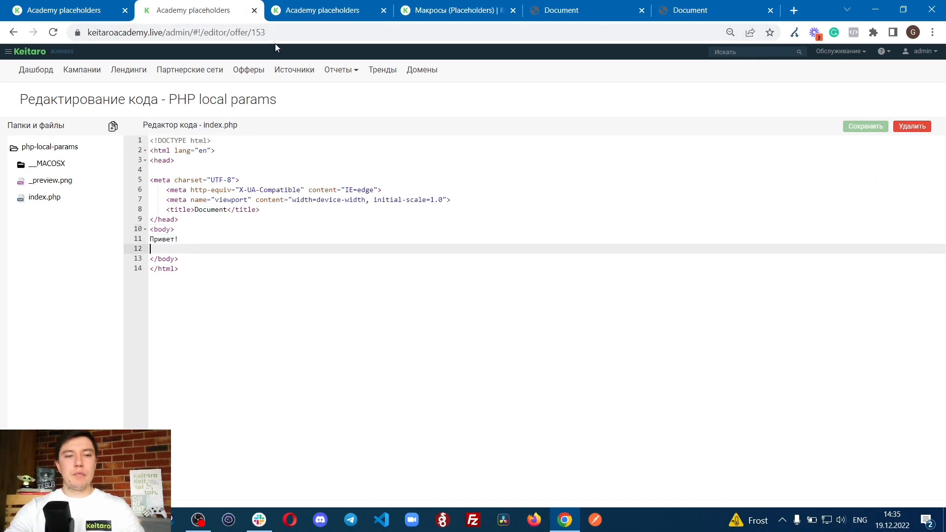
text({)
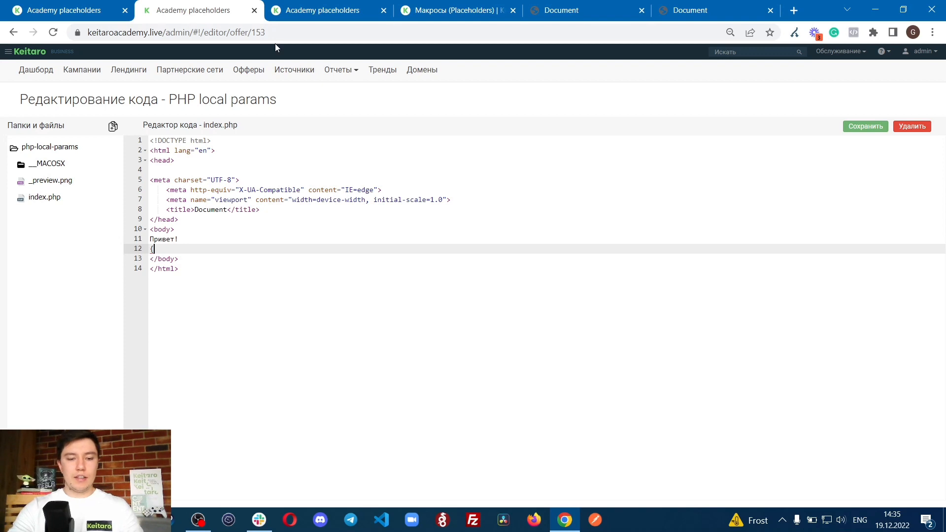
text(browser})
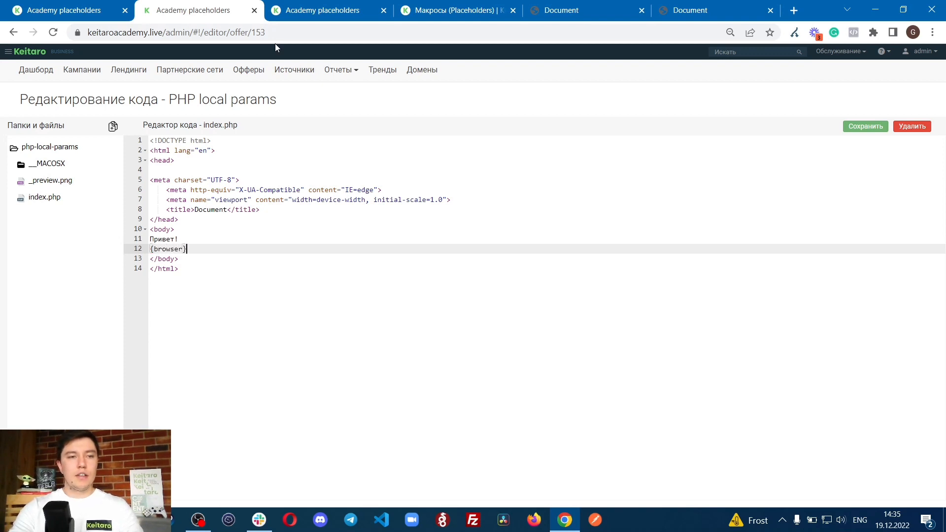
key(ctrl+s)
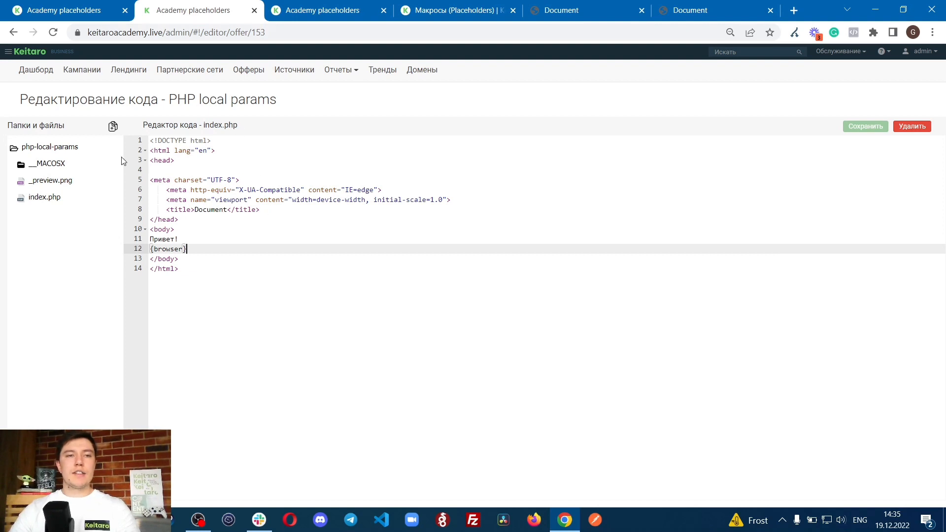
Step: Refresh the campaign, copy its link, open it in a new tab and continue from the landing to the offer
click(90, 4)
click(586, 7)
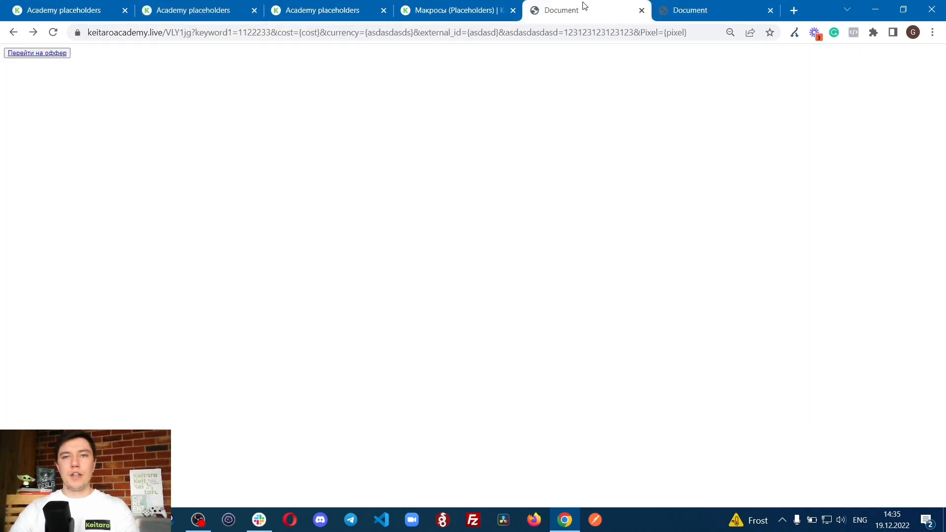
click(463, 7)
click(317, 4)
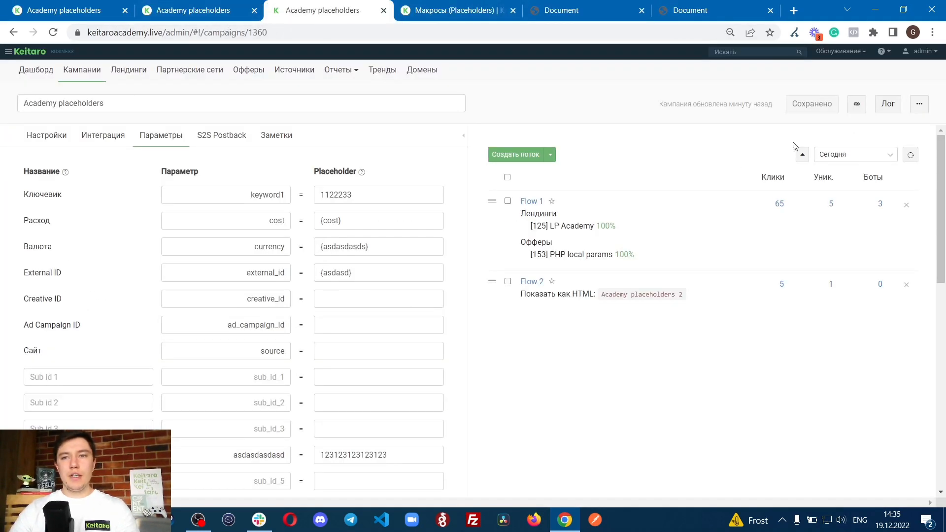
click(856, 104)
key(F5)
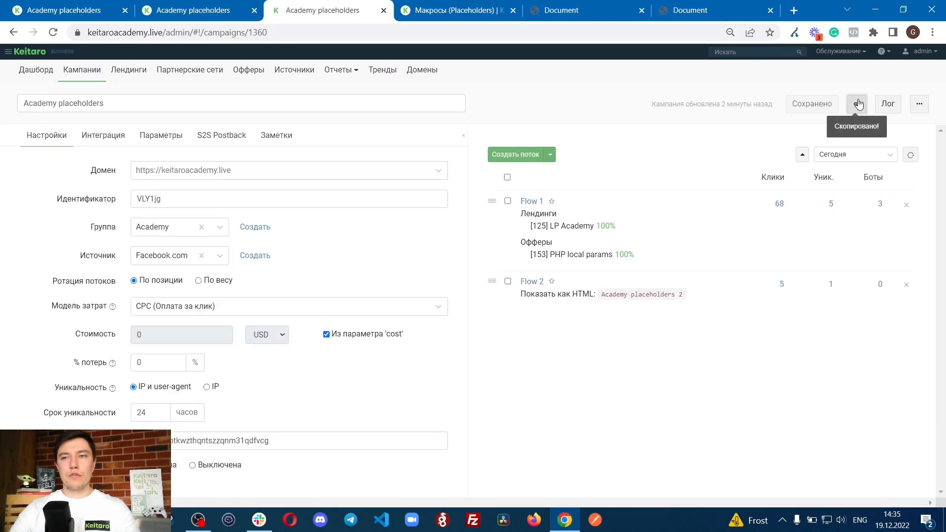
click(793, 10)
key(ctrl+v)
key(Return)
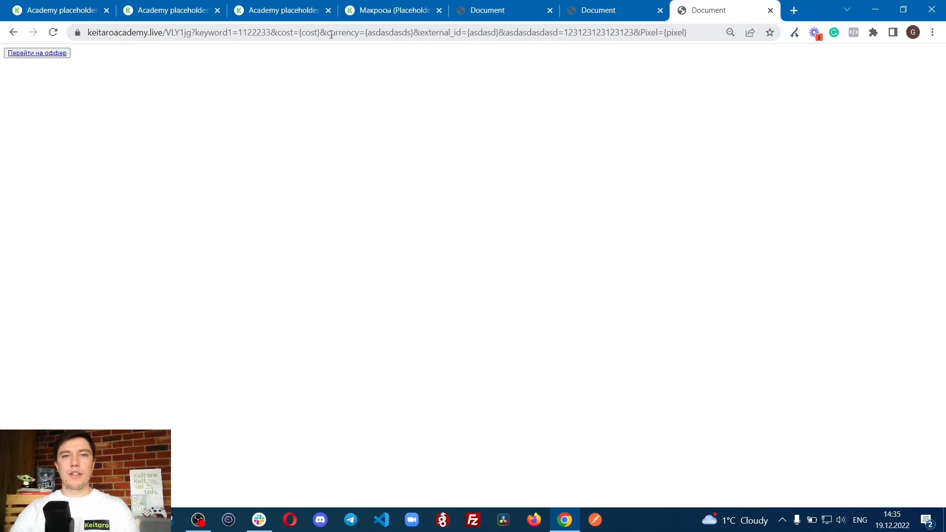
click(34, 55)
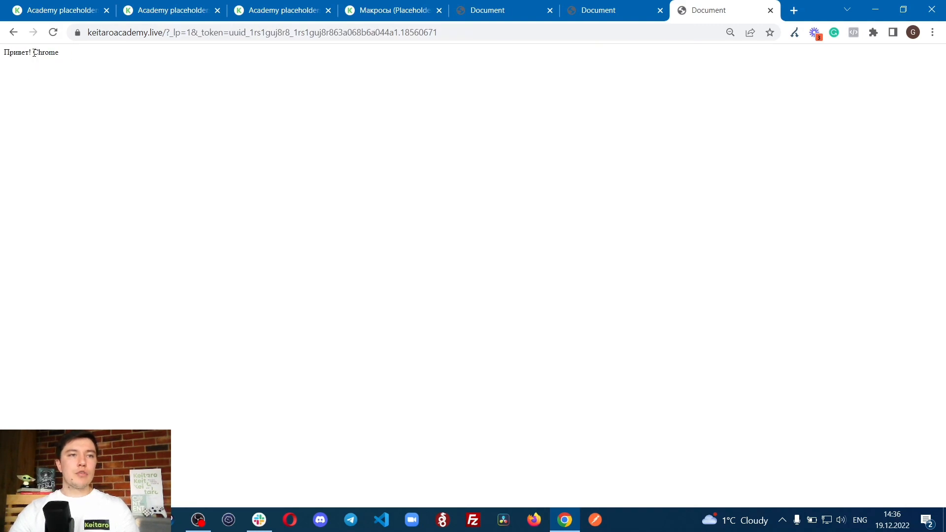
Step: Examine the output of the {browser} macro after the greeting on the offer page
drag(33, 53, 87, 53)
click(43, 58)
drag(21, 53, 104, 53)
click(49, 57)
click(77, 59)
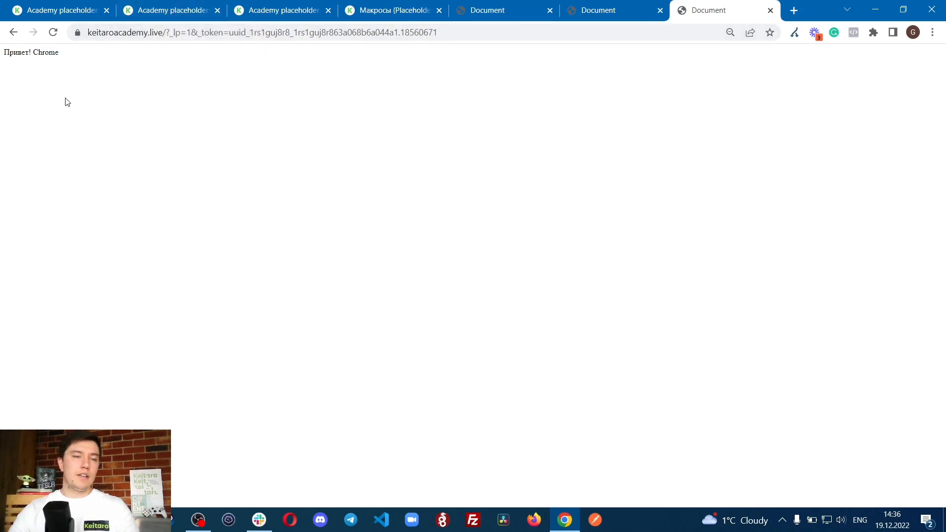
drag(14, 53, 86, 72)
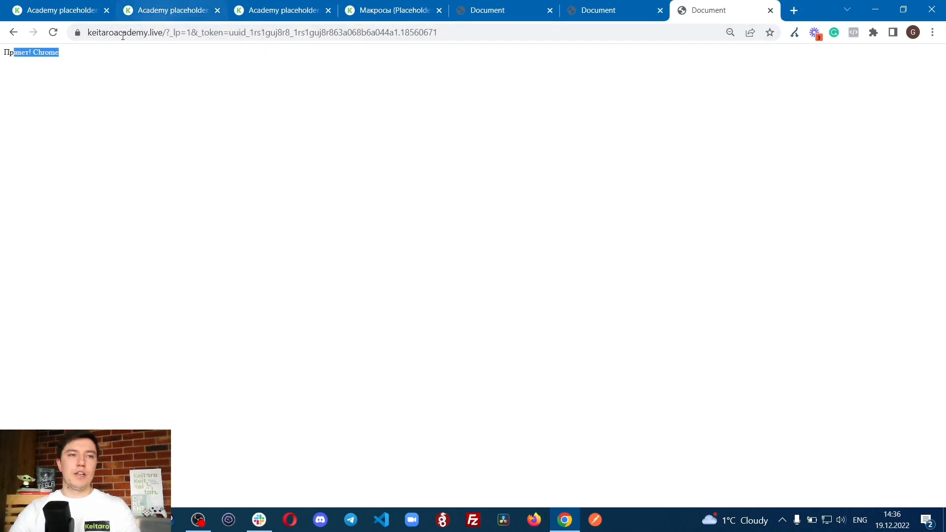
click(75, 79)
Step: Search the macro list in the Keitaro placeholders documentation for "brow"
click(139, 14)
key(ctrl+Tab)
key(ctrl+Tab)
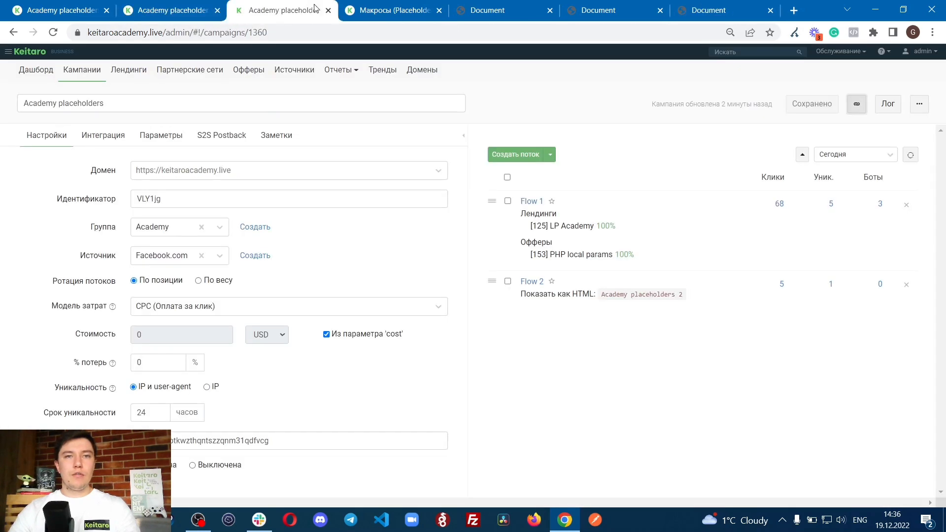
key(ctrl+f)
text(c)
key(BackSpace)
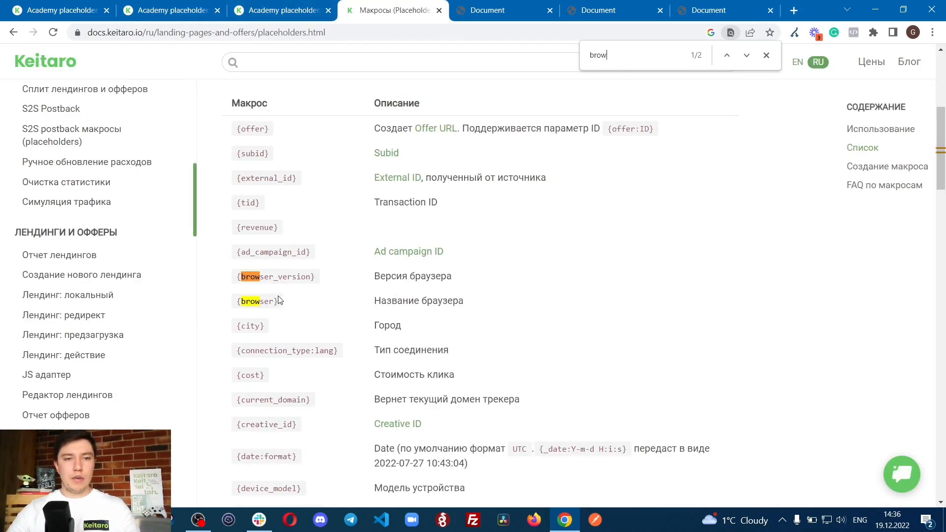
Step: Examine the {browser} macro and its description in the documentation's macro list
drag(236, 301, 491, 300)
click(441, 310)
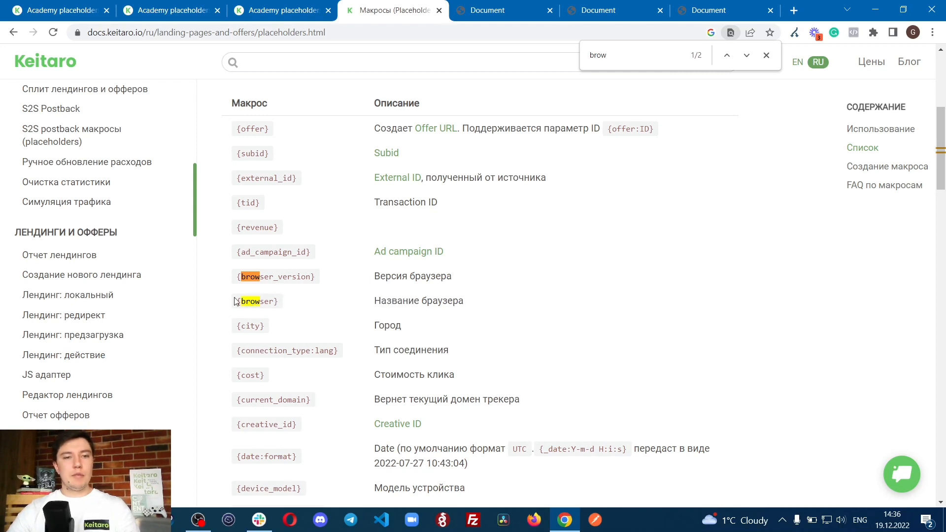
drag(236, 302, 492, 302)
click(494, 305)
Step: Move the campaign's browser tab to the front and copy the keyword1 parameter name from the campaign parameters
click(159, 6)
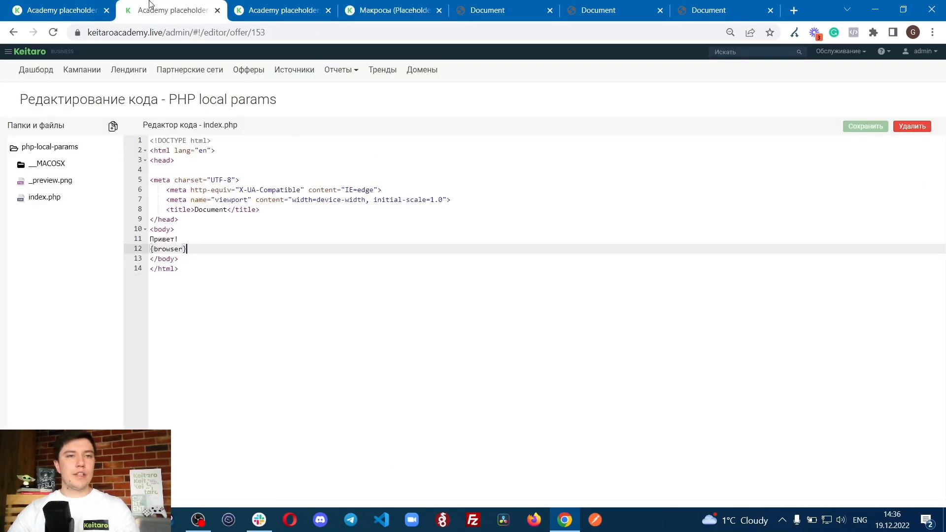
click(79, 5)
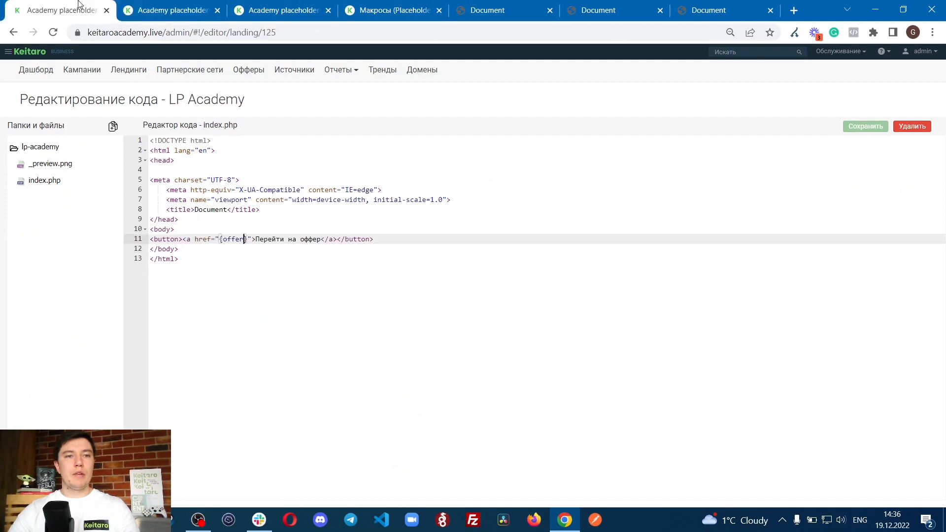
drag(305, 3, 102, 6)
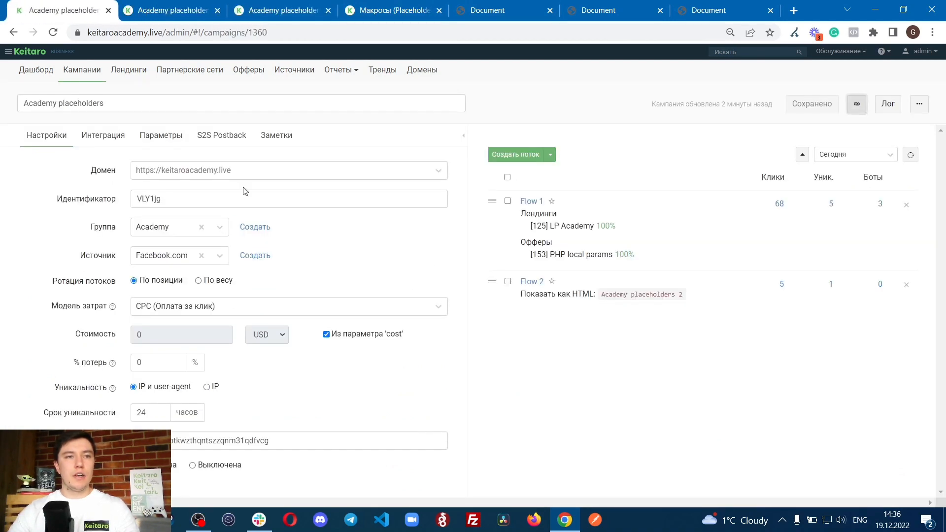
click(163, 136)
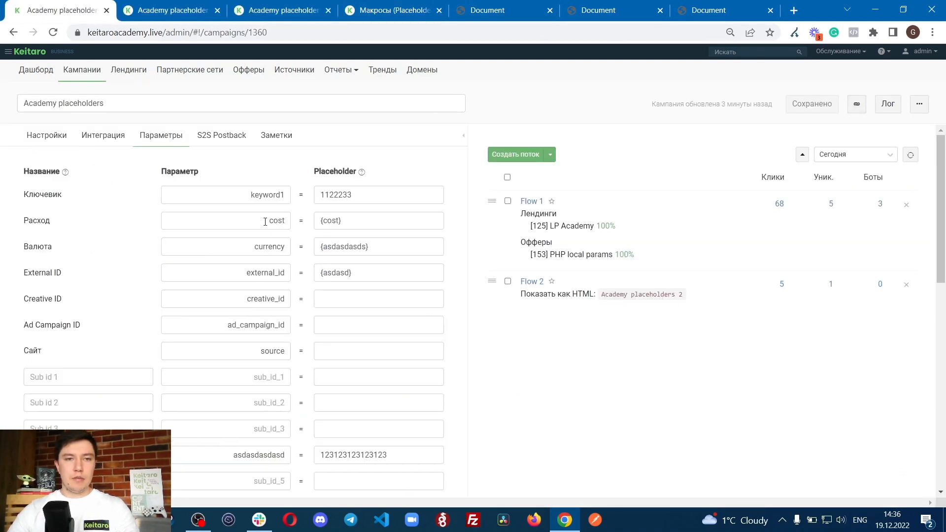
double_click(243, 198)
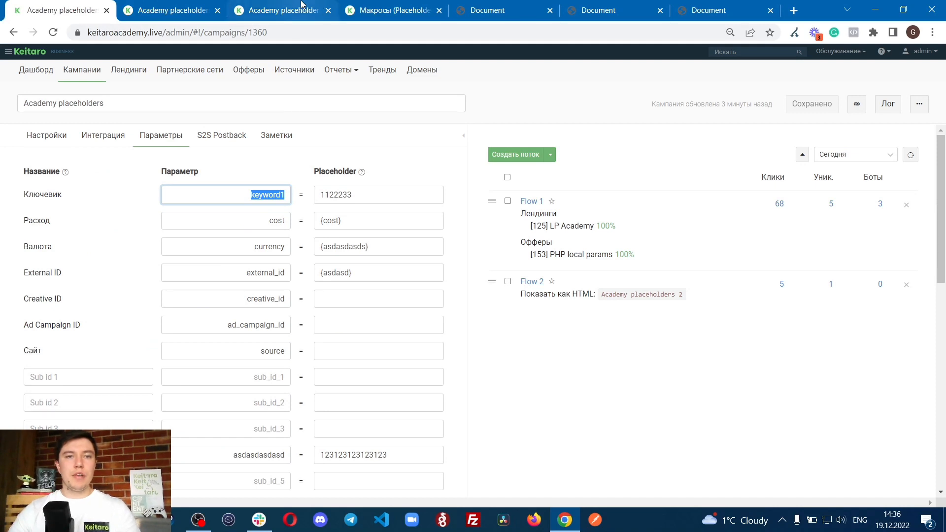
Step: Add the {keyword1} macro before {browser} on line 12 of the PHP local params offer's index.php and save the file
click(265, 5)
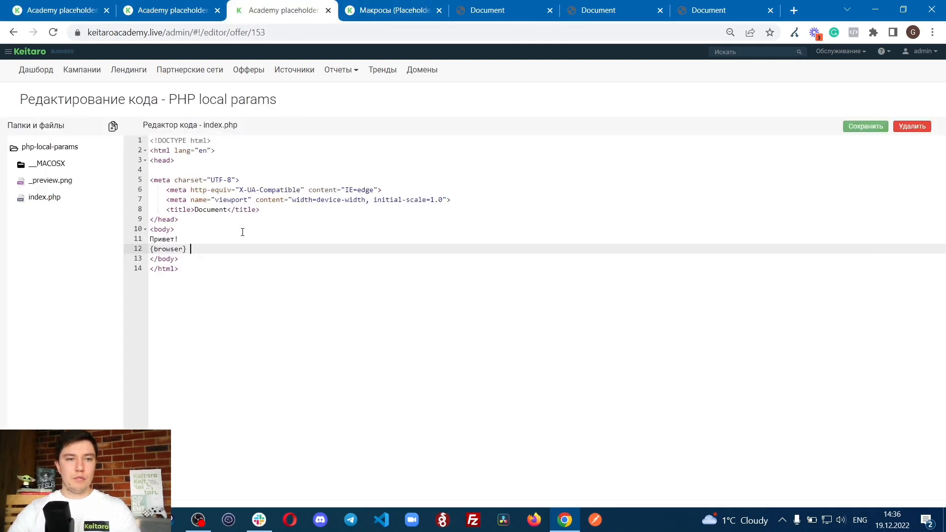
key(ctrl+v)
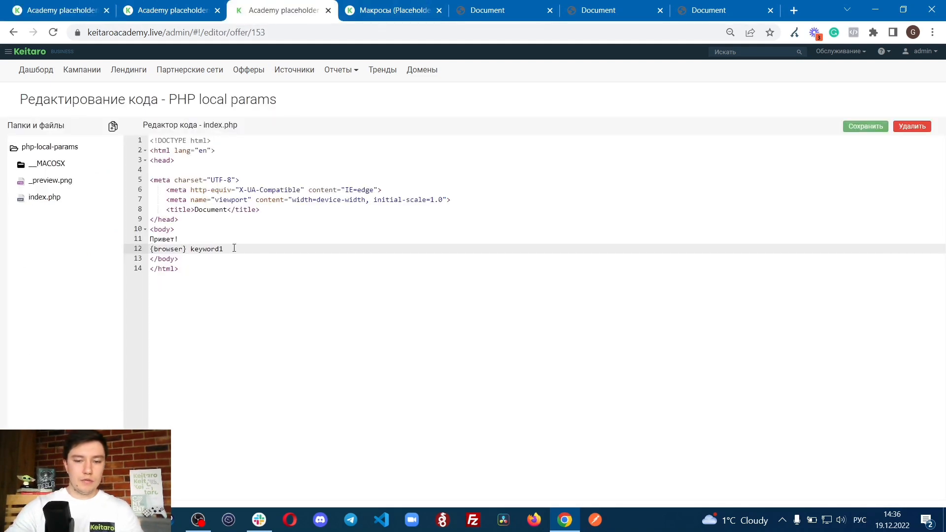
text({)
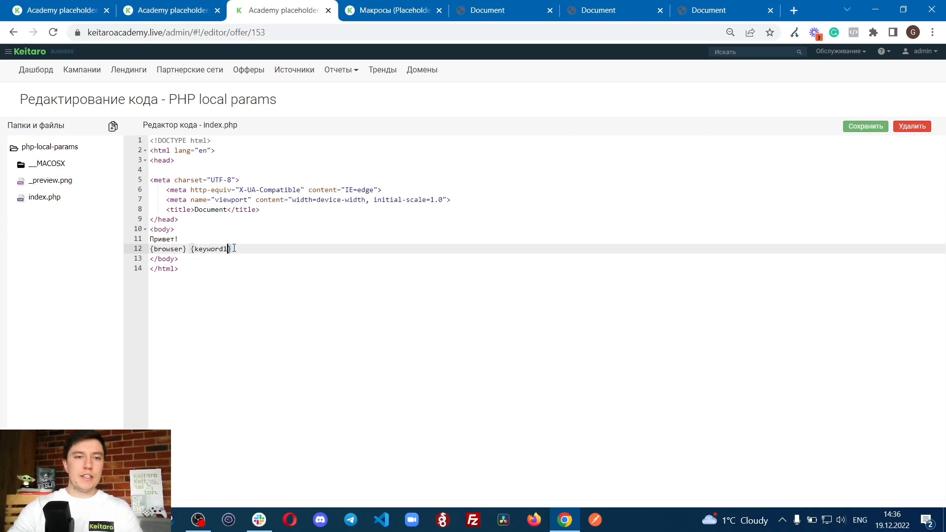
key(shift+Left)
key(shift+Left)
key(shift+Left)
key(shift+Left)
key(shift+Left)
key(shift+Left)
key(shift+Left)
key(shift+Left)
key(shift+Left)
key(shift+Left)
key(shift+Right)
key(BackSpace)
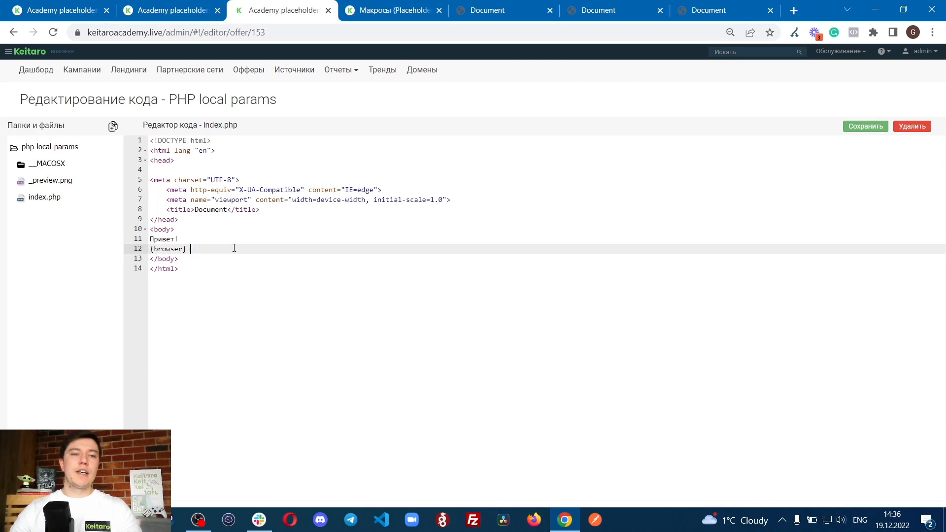
key(ctrl+v)
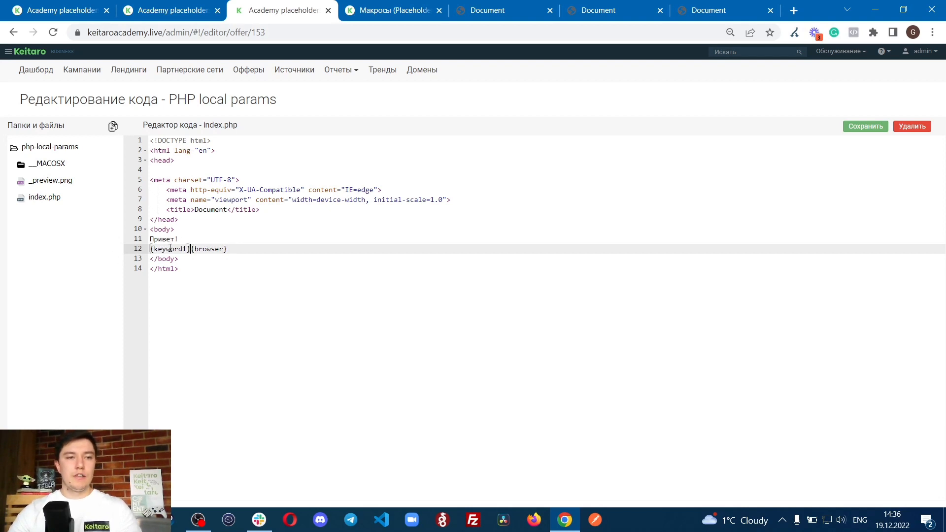
click(844, 127)
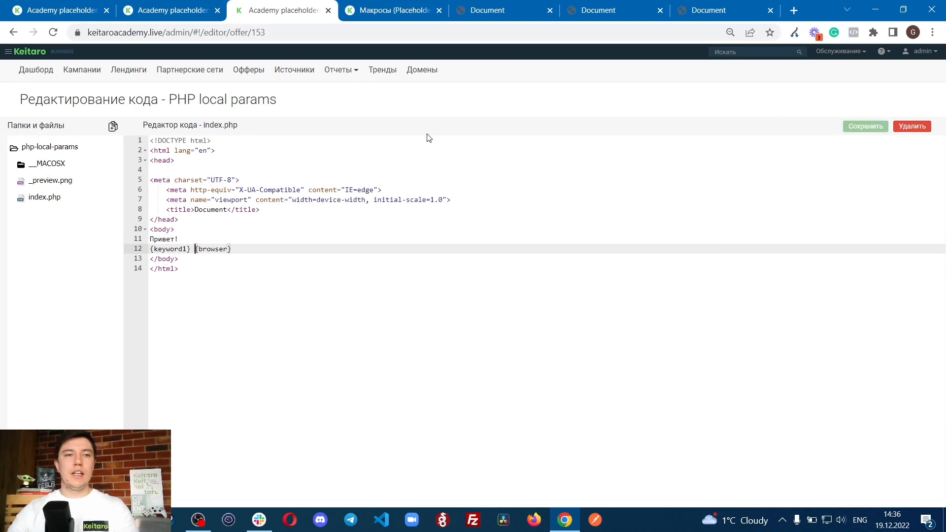
Step: Copy the Academy placeholders campaign link, open it in a new tab and continue from the landing to the offer
click(162, 9)
click(394, 10)
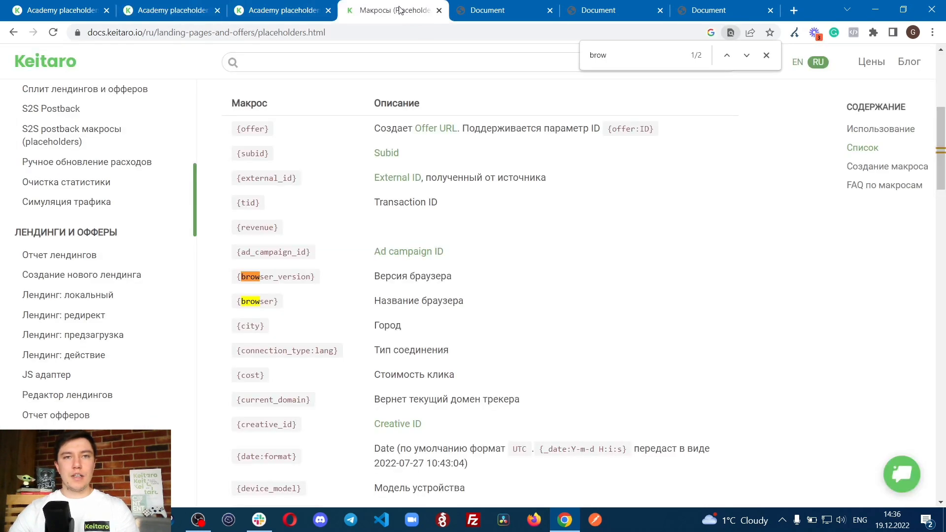
click(609, 10)
click(394, 10)
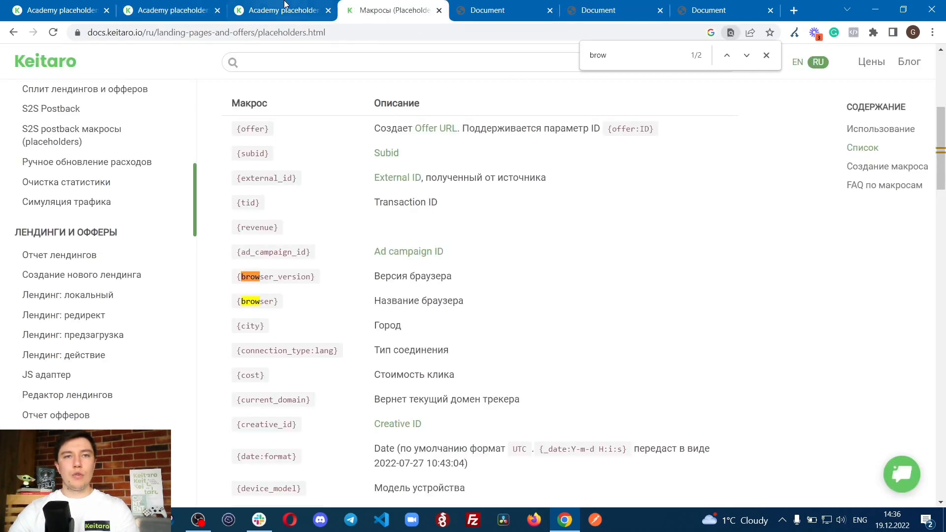
click(168, 10)
click(64, 9)
click(856, 104)
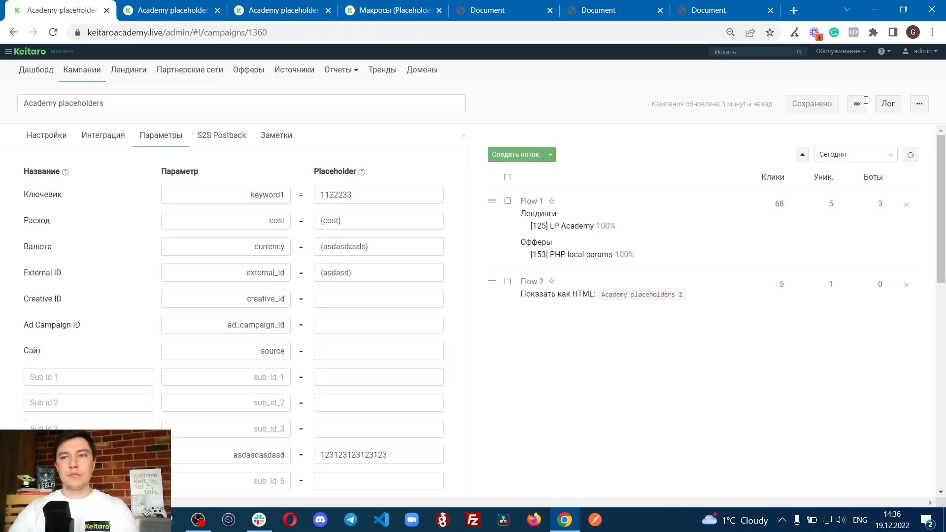
click(794, 10)
key(ctrl+v)
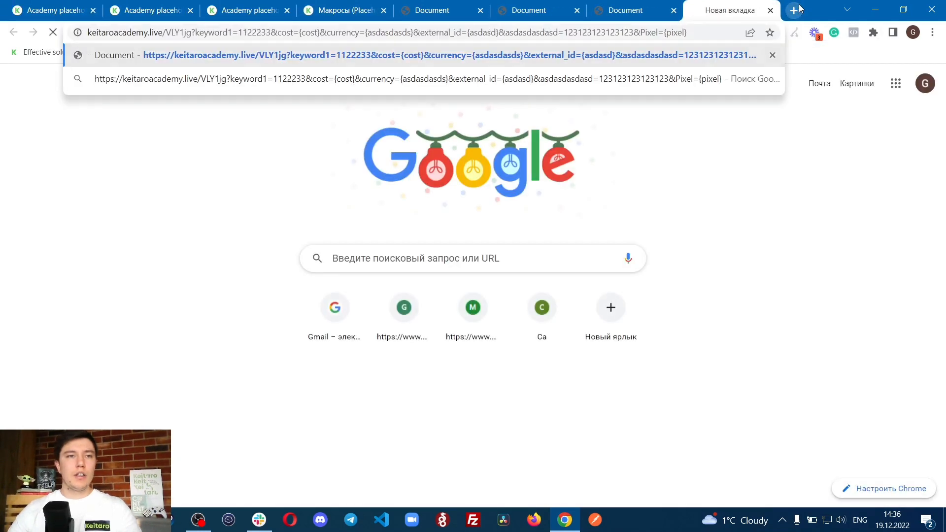
key(Return)
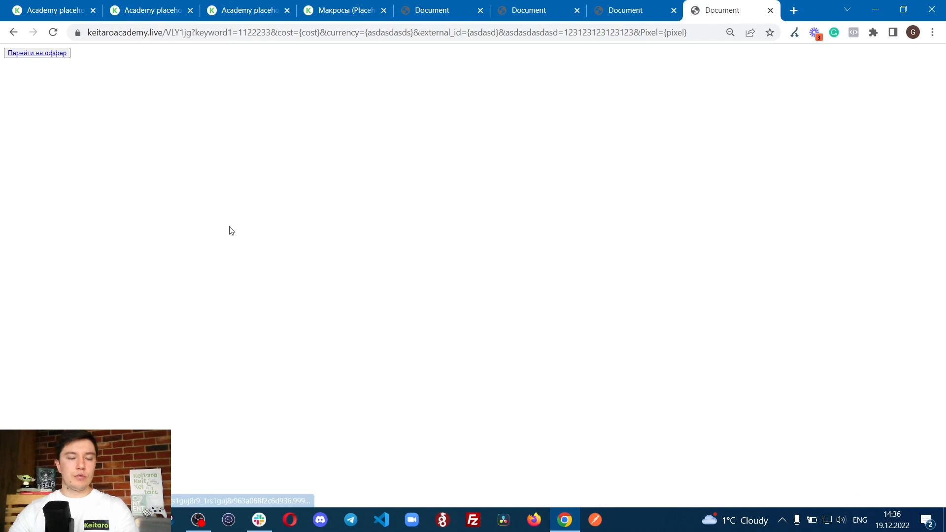
click(49, 54)
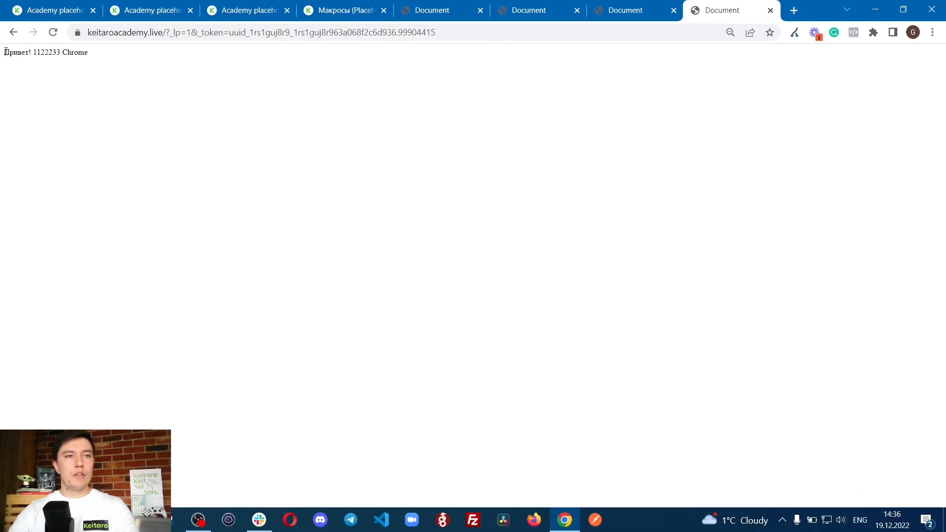
Step: Examine the output of the {keyword1} and {browser} macros after the greeting on the offer page
drag(5, 52, 115, 52)
click(50, 55)
double_click(47, 53)
click(39, 56)
click(38, 51)
click(58, 51)
click(30, 52)
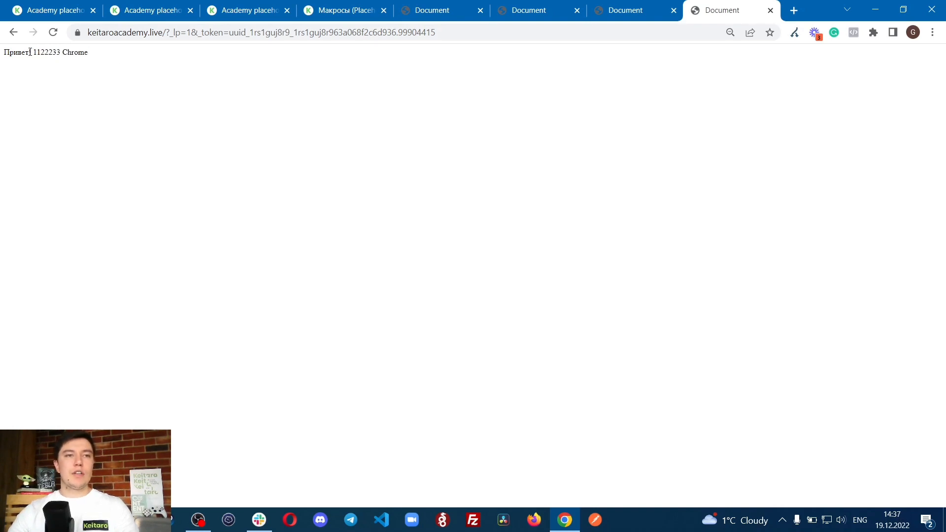
drag(22, 56, 156, 59)
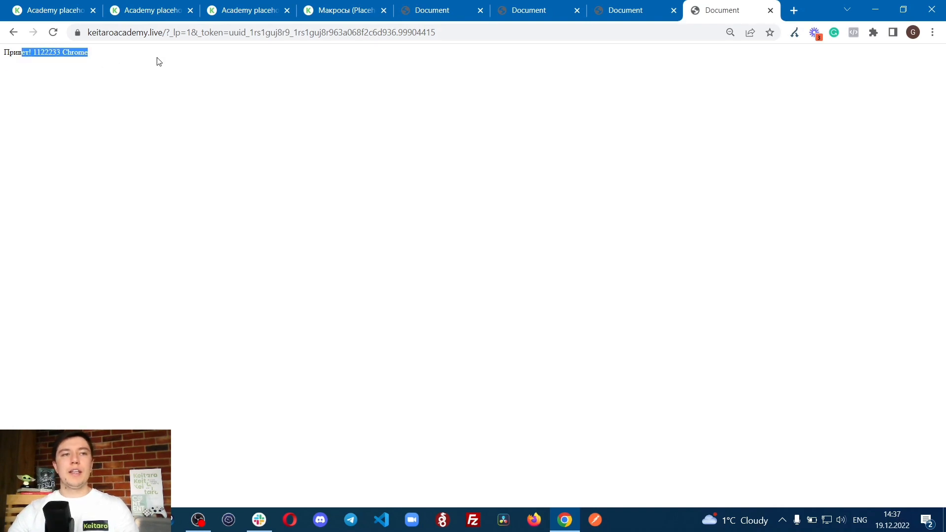
click(3, 53)
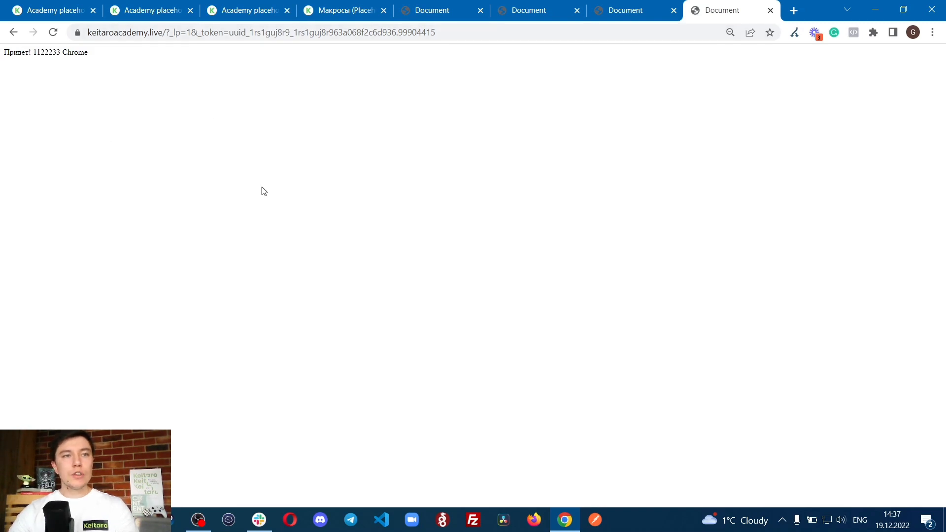
drag(2, 52, 86, 59)
click(129, 59)
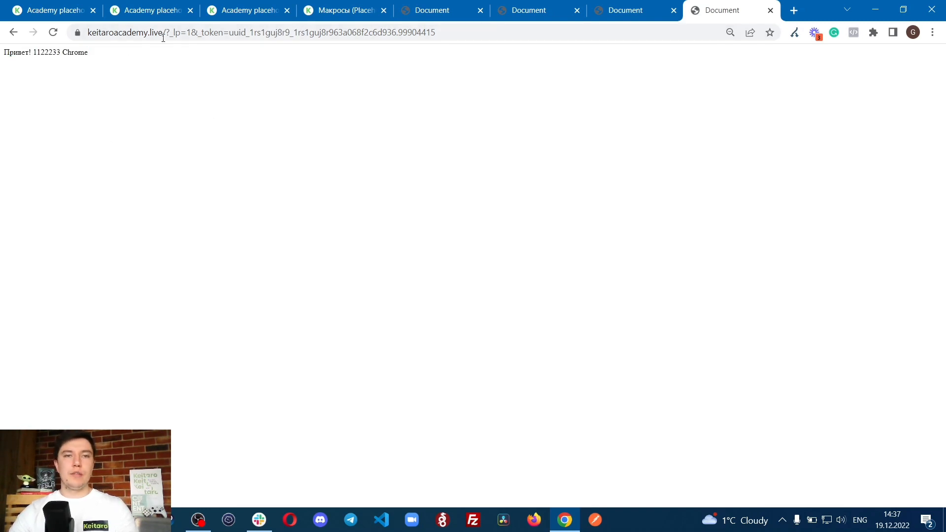
drag(4, 54, 138, 54)
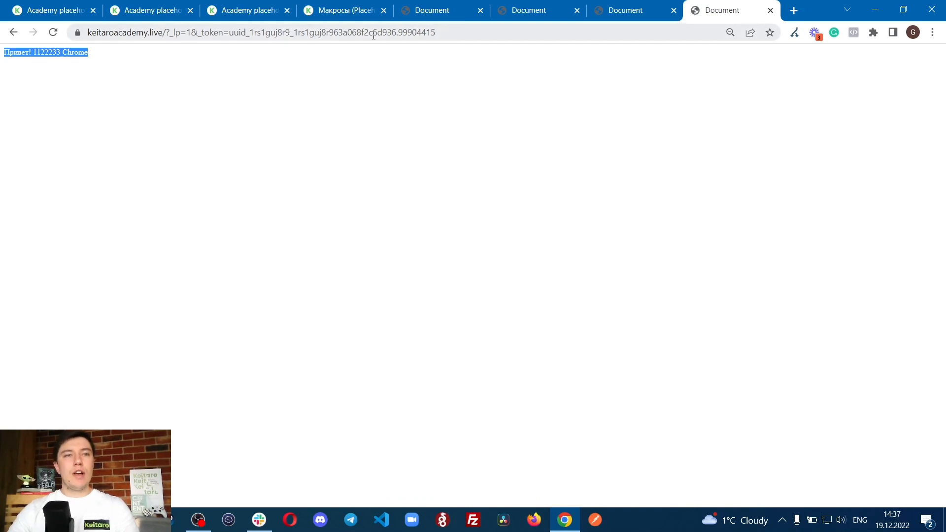
click(174, 80)
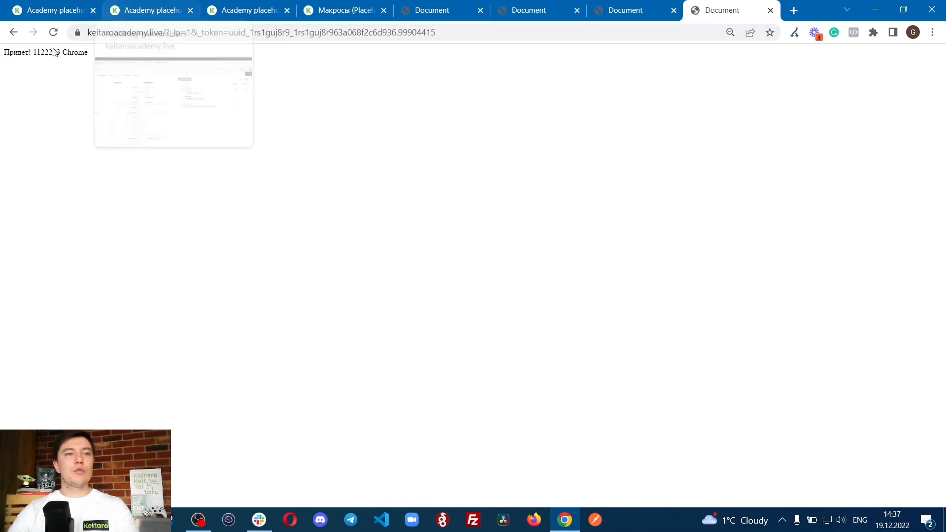
Step: Append &{browser} after {offer} in the button link of the LP Academy landing's index.php and save the file
click(148, 9)
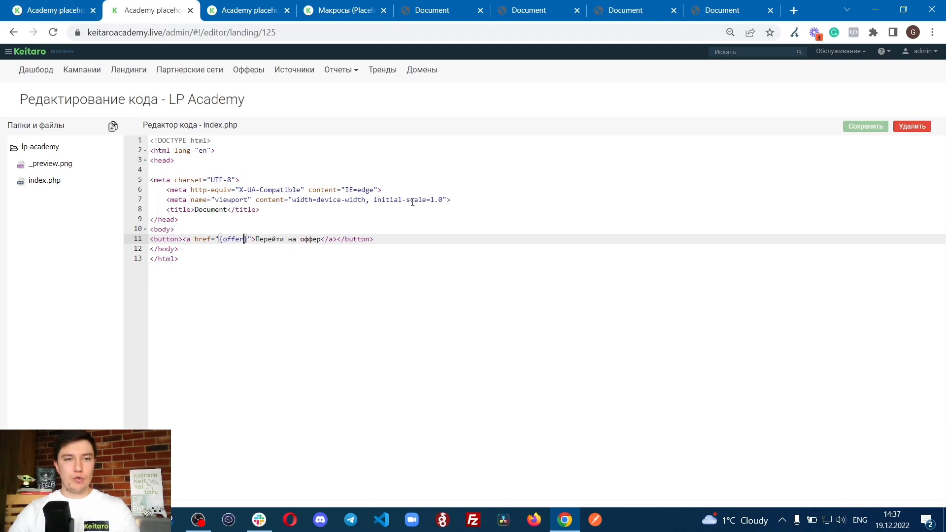
text(?)
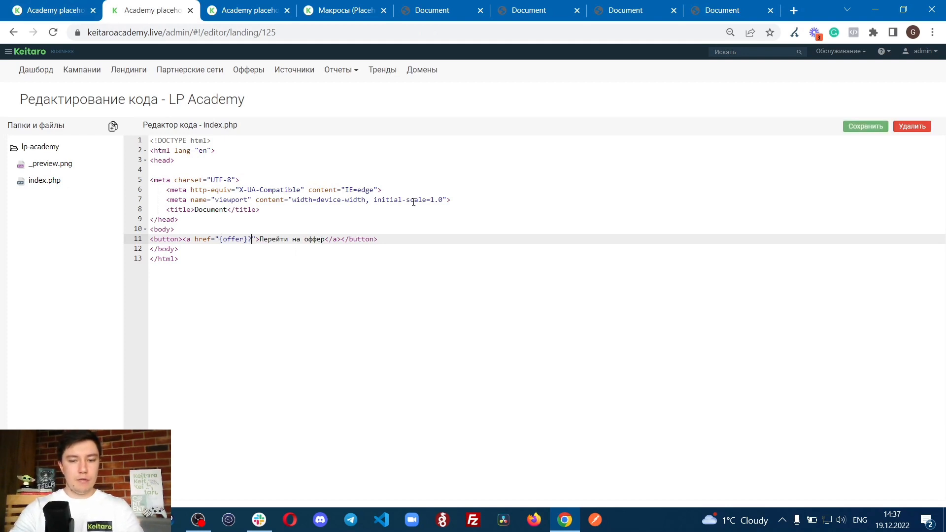
text({brow)
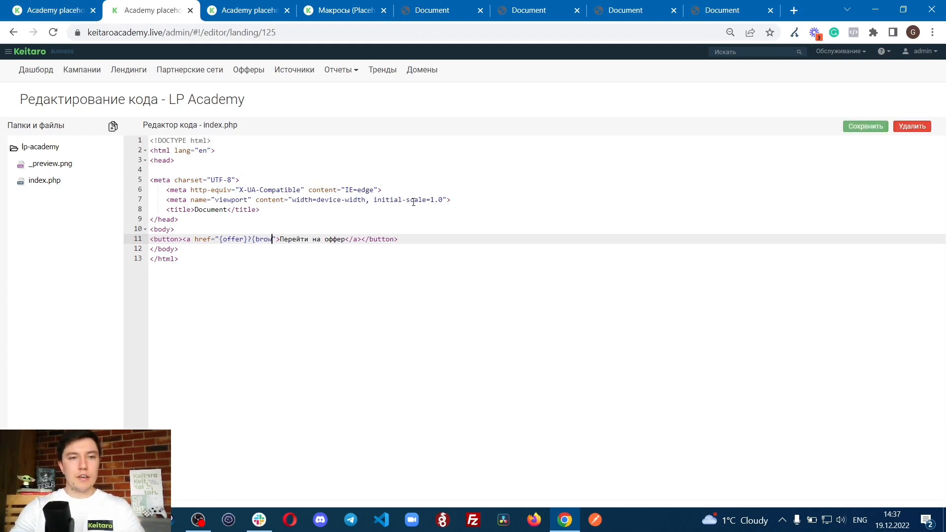
text(ser})
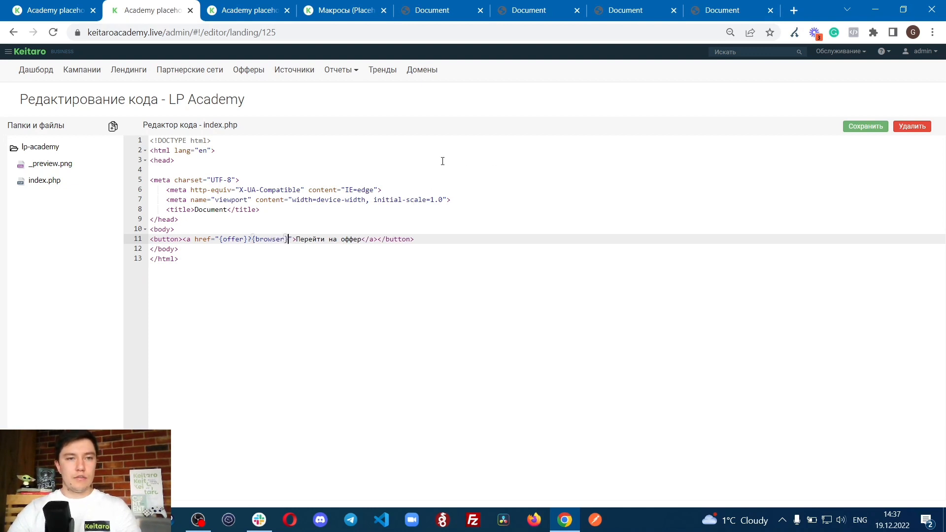
key(Left)
key(Left)
key(Left)
key(Left)
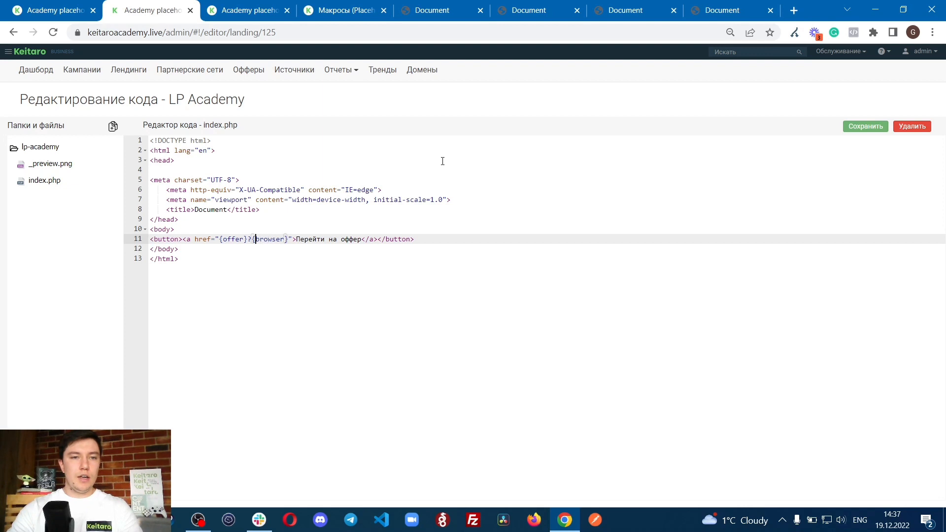
key(BackSpace)
text(&)
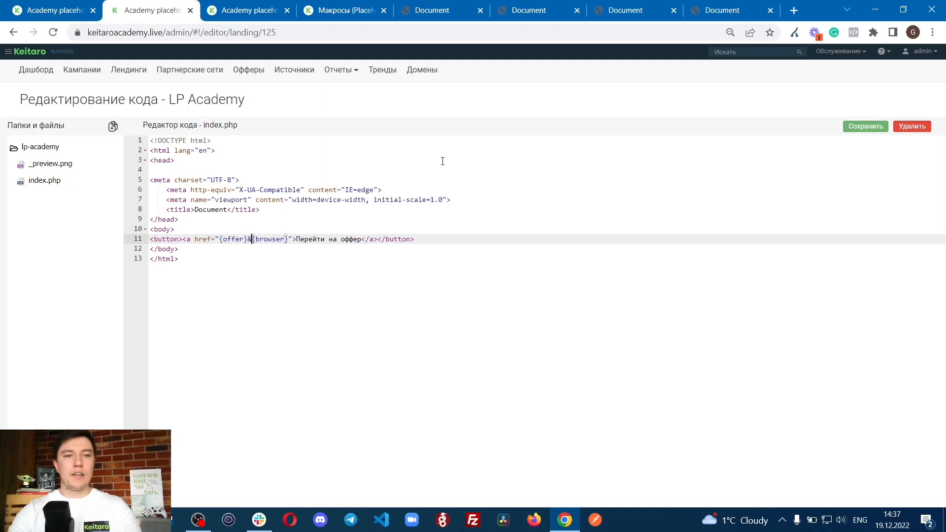
click(247, 239)
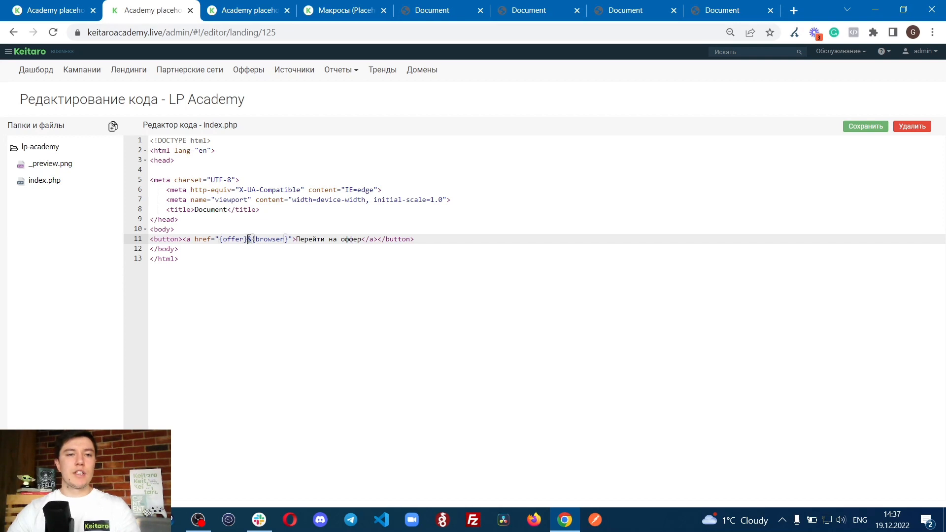
click(866, 126)
Step: Copy the Academy placeholders campaign link again, open it in a new tab and continue from the landing to the offer
click(724, 9)
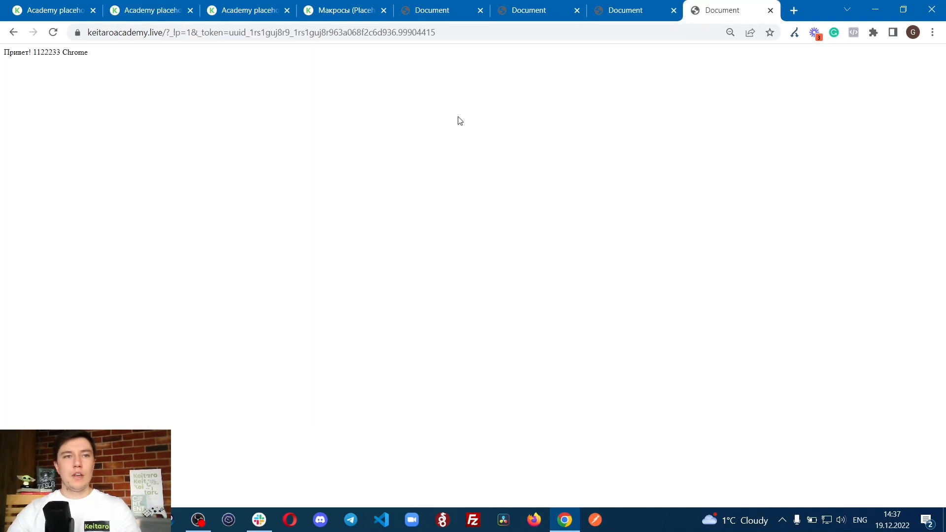
key(F5)
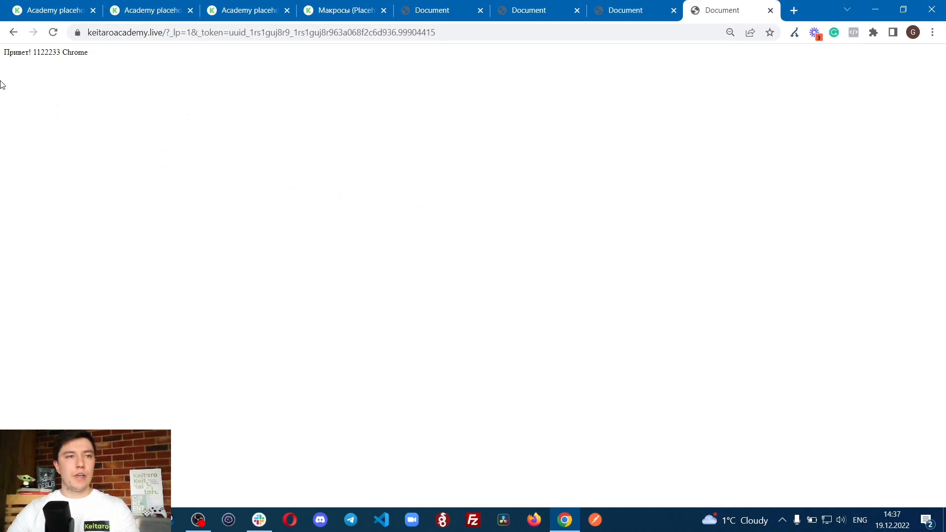
click(405, 5)
click(240, 3)
click(83, 4)
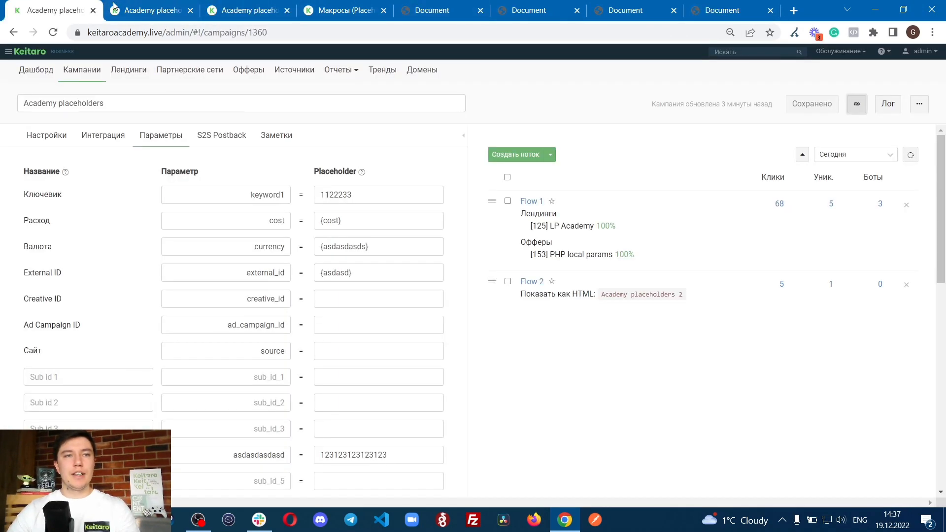
click(852, 108)
click(793, 10)
key(ctrl+v)
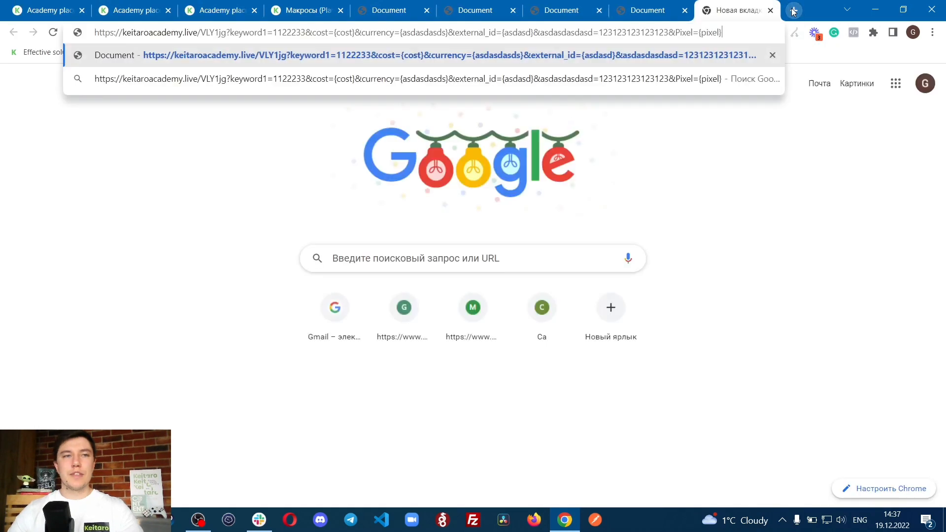
key(Return)
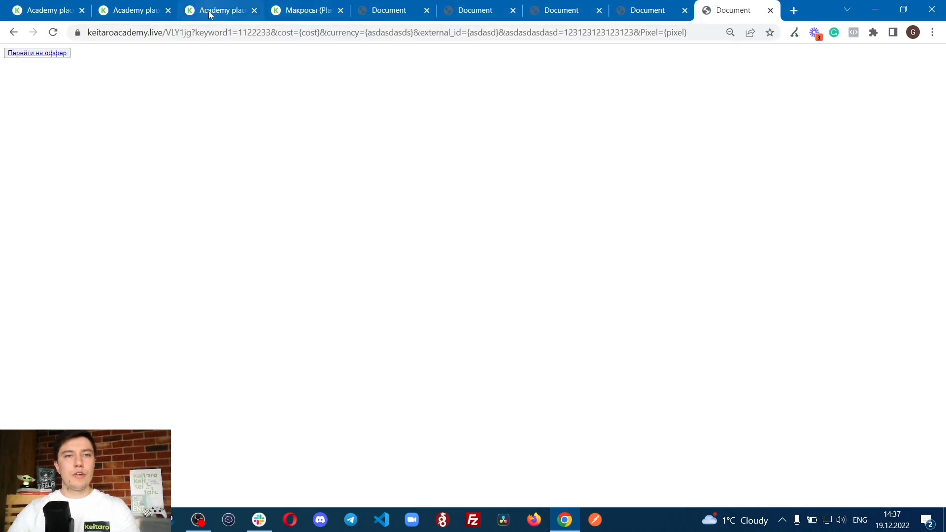
click(60, 53)
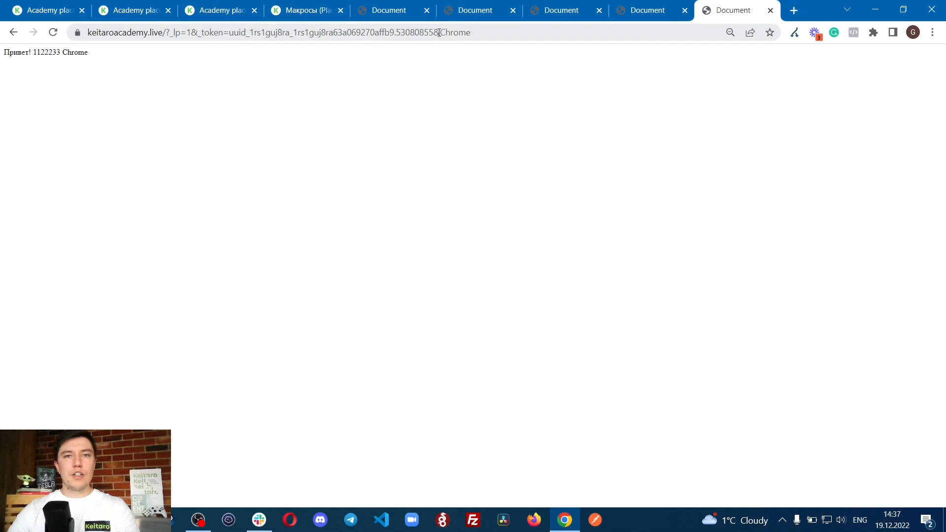
Step: Examine the {browser} value passed at the end of the offer page's address
drag(99, 28, 444, 32)
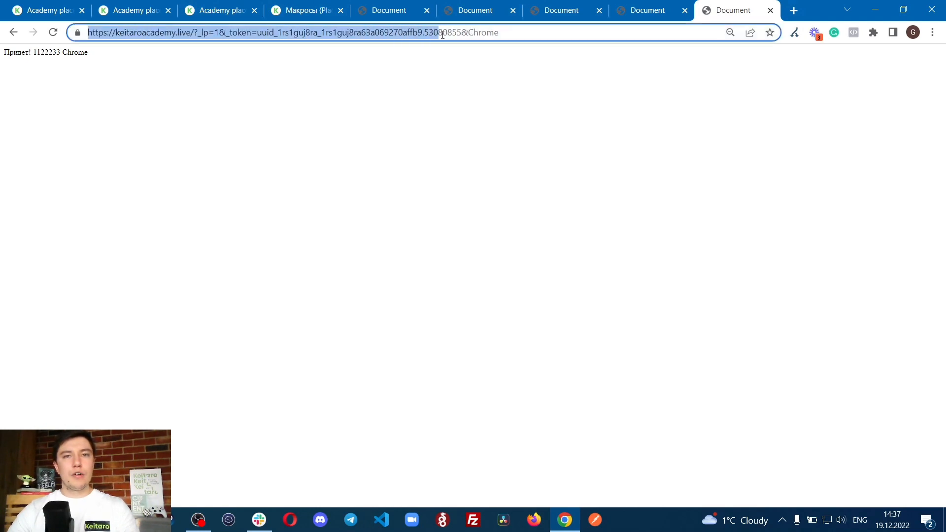
click(443, 32)
double_click(469, 32)
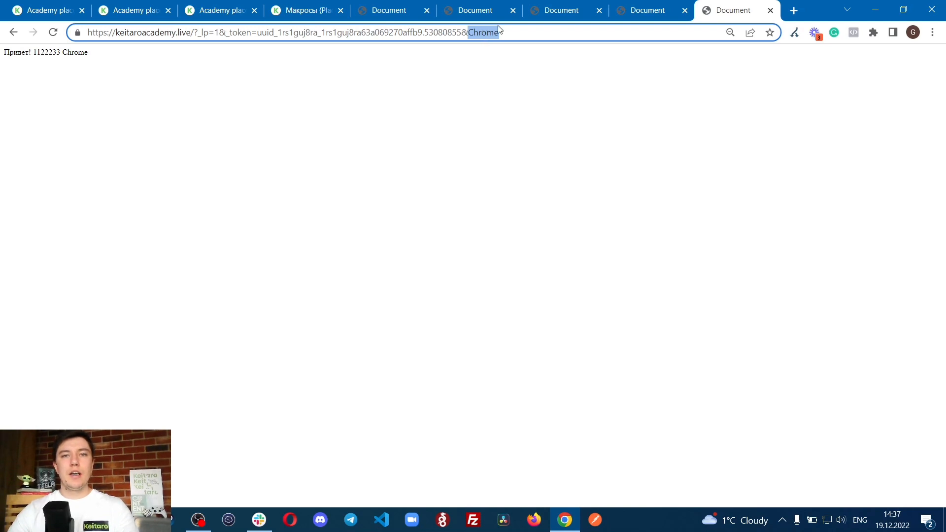
Step: Insert param1= before {browser} in the button link on line 11 of the LP Academy landing's index.php
click(233, 4)
click(107, 3)
click(180, 4)
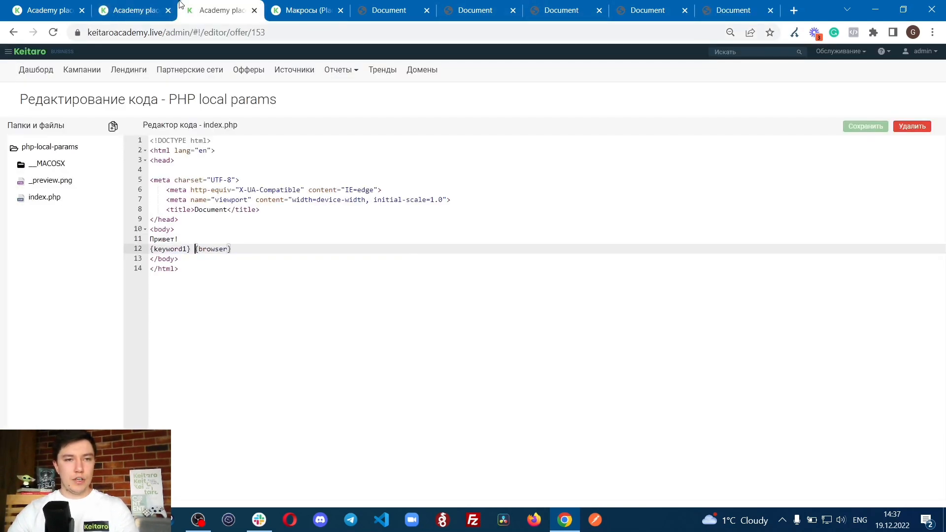
click(147, 7)
text(param1)
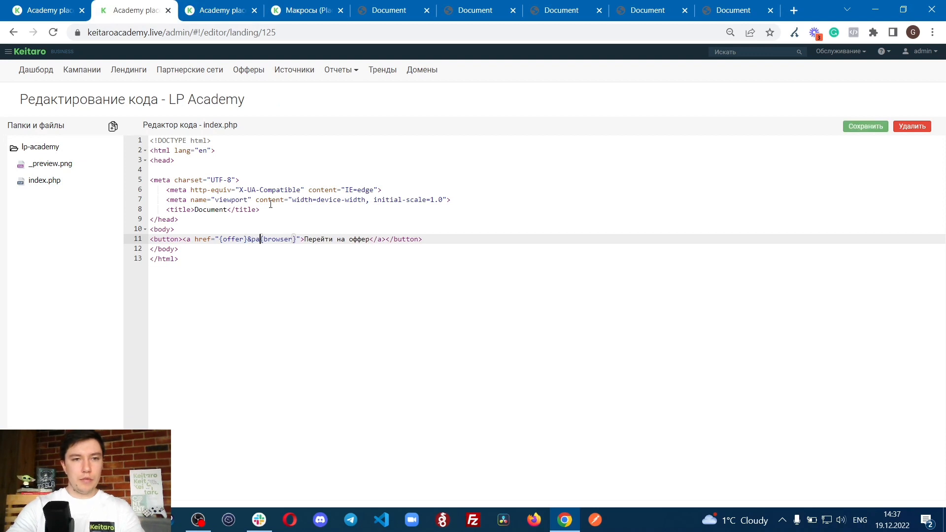
text(=)
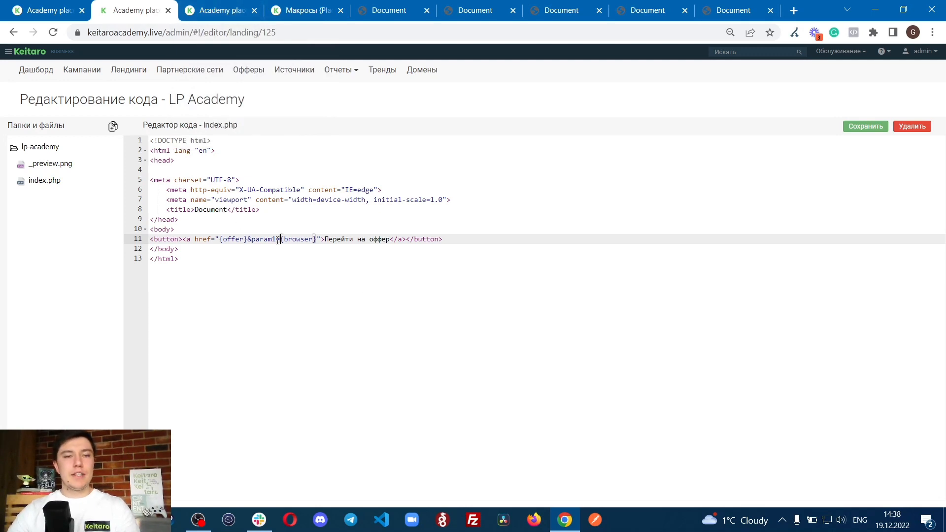
Step: Examine {offer}, the & separator and param1={browser} in the LP Academy button link, plus the macro list and the offer's code
drag(268, 240, 327, 240)
click(297, 240)
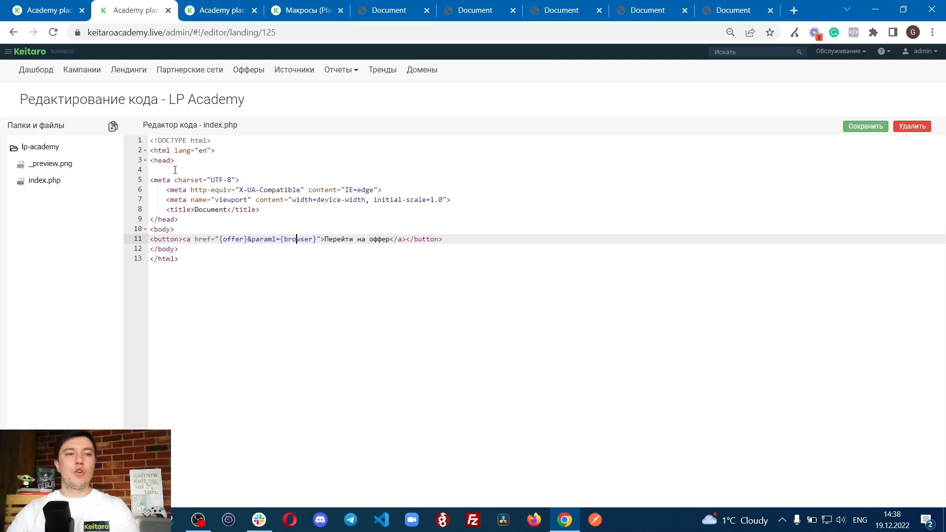
drag(164, 103, 271, 102)
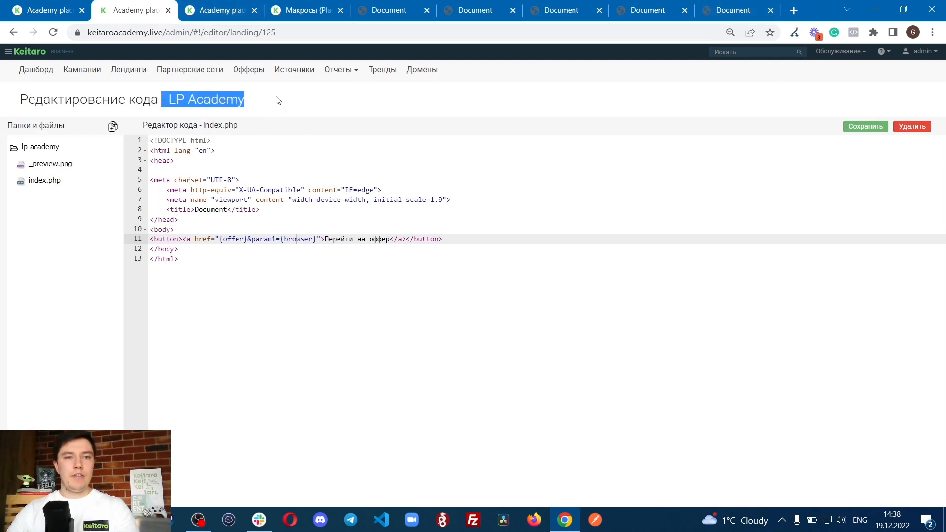
click(265, 127)
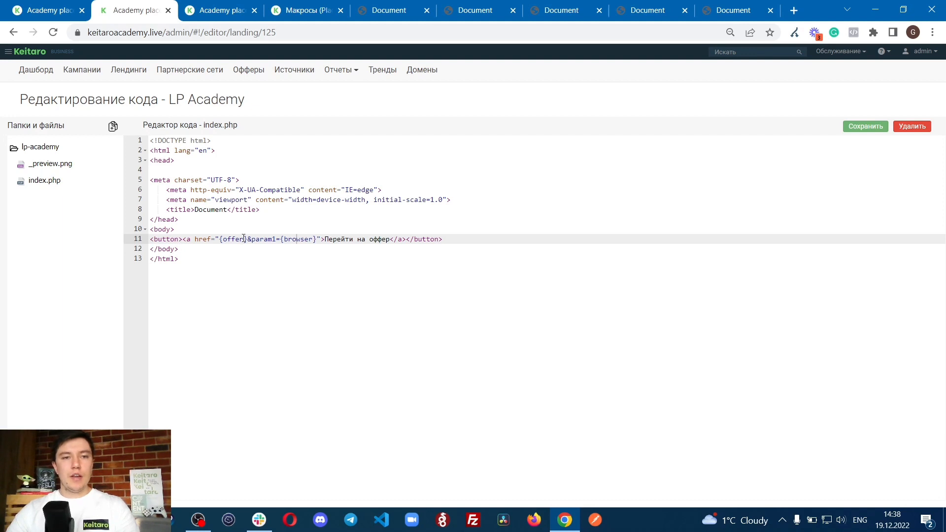
drag(216, 240, 264, 240)
click(187, 240)
click(202, 240)
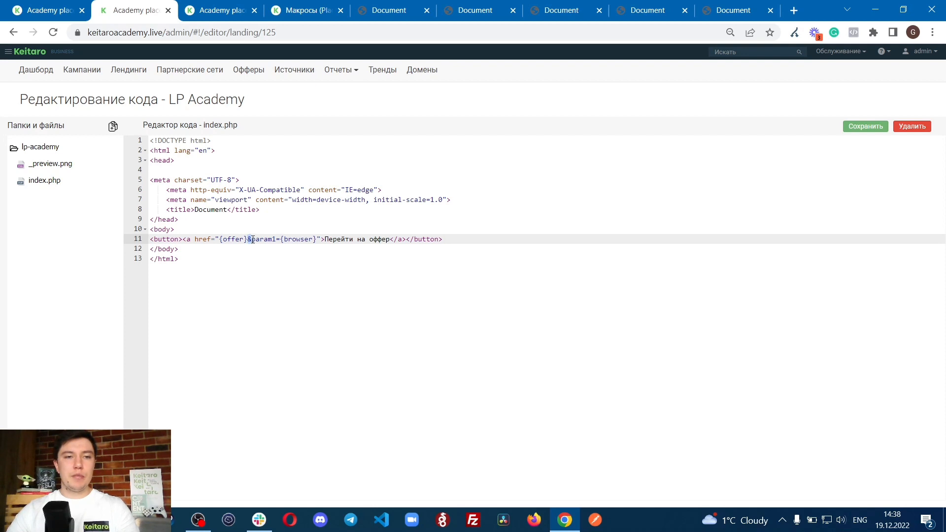
drag(253, 240, 313, 241)
click(297, 240)
click(301, 9)
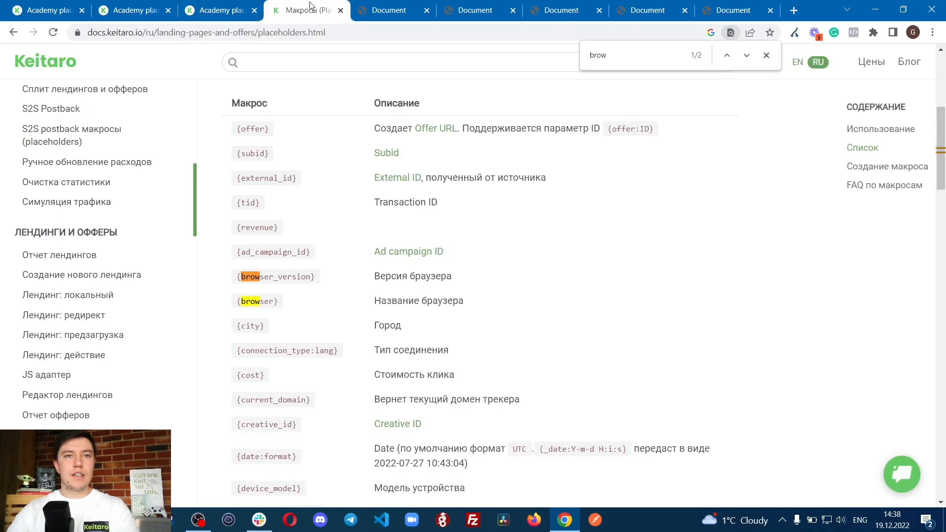
click(224, 10)
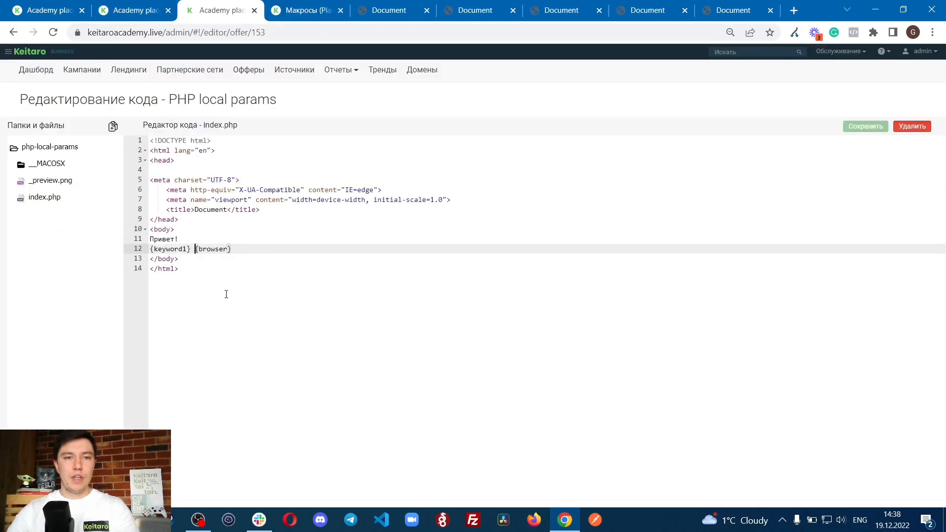
Step: Append &param2={keyword1} after {browser} in the LP Academy landing's button link and save the file
click(123, 6)
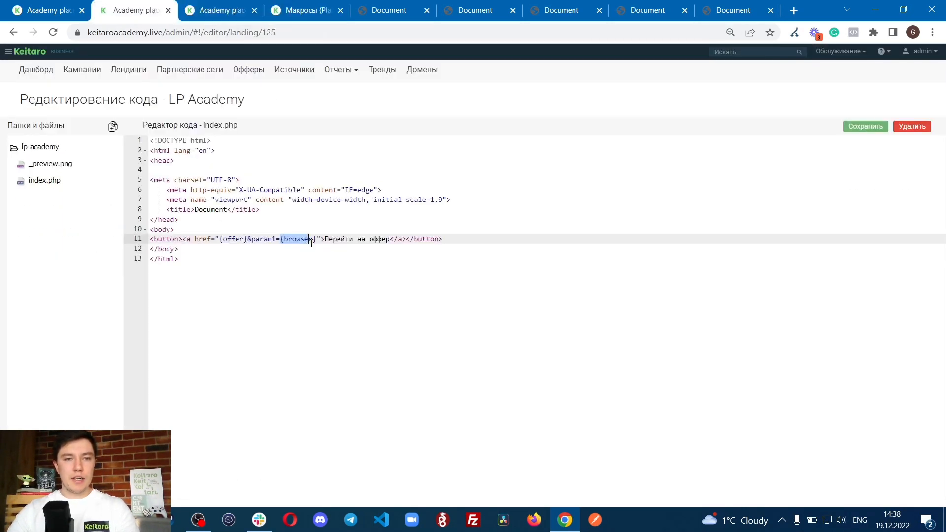
key(Right)
key(Right)
key(Right)
text(&)
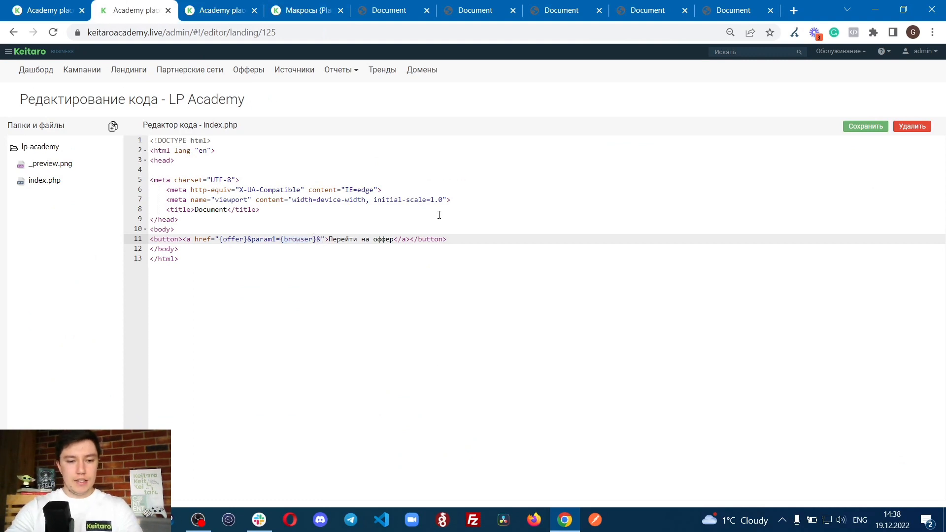
text(param)
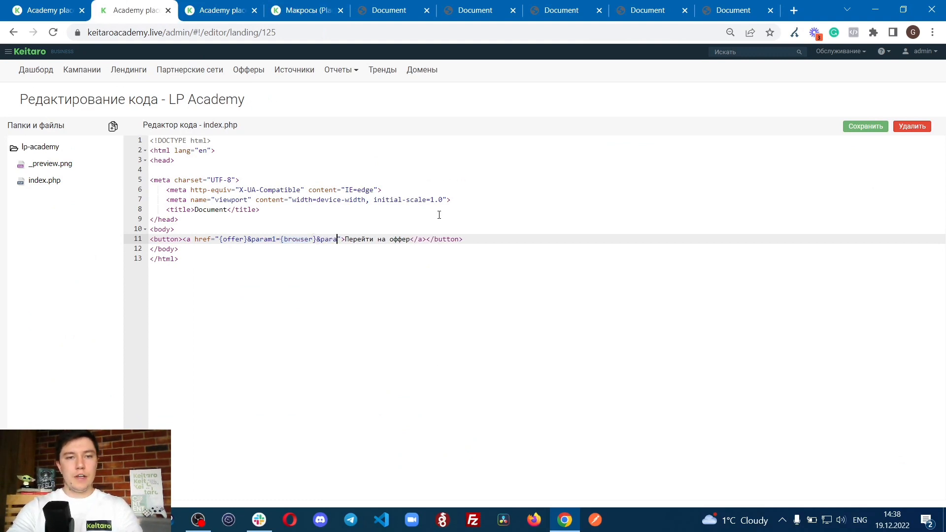
text(2=)
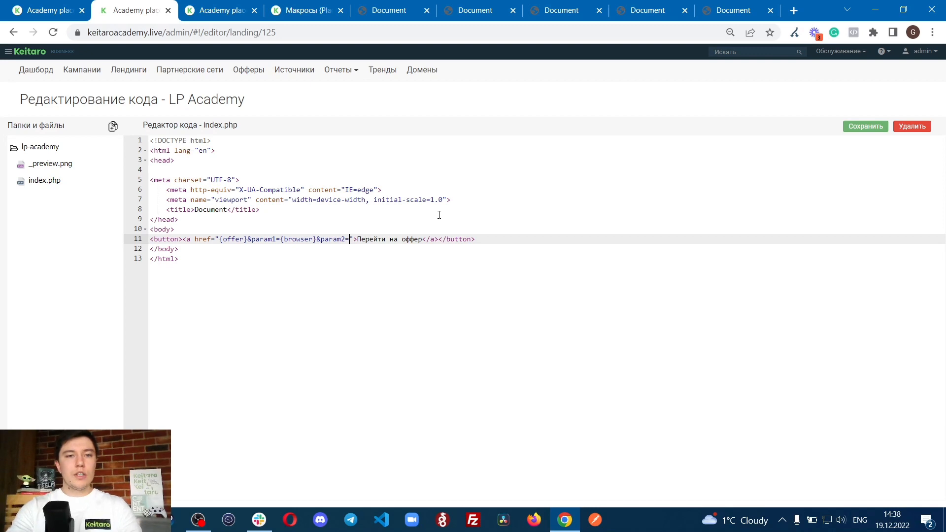
text({keyword)
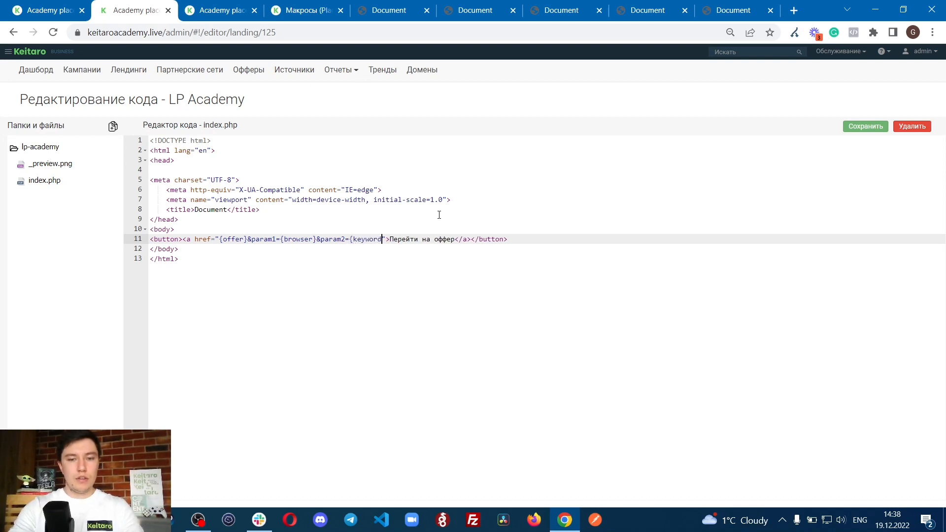
text(1})
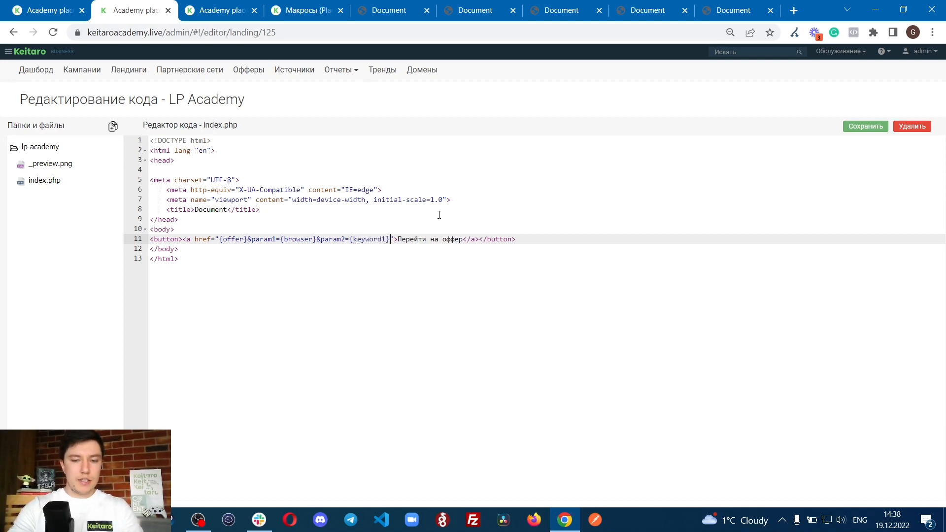
click(887, 130)
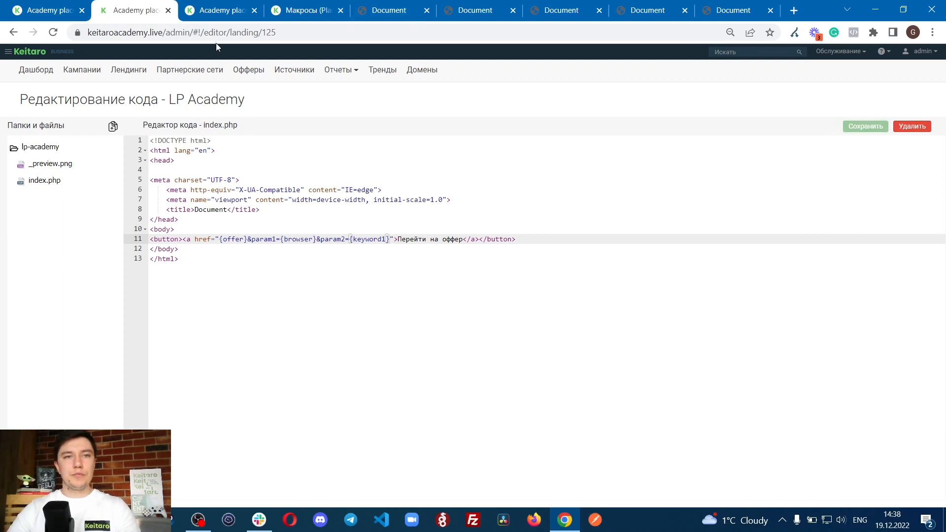
Step: Reload the Academy placeholders campaign, copy its link and open it in a new tab
click(238, 4)
click(109, 5)
click(38, 5)
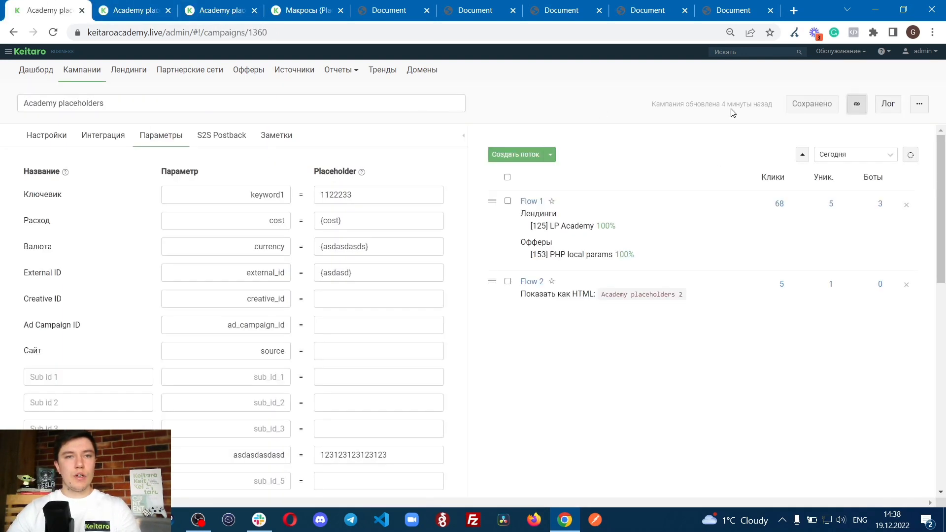
key(F5)
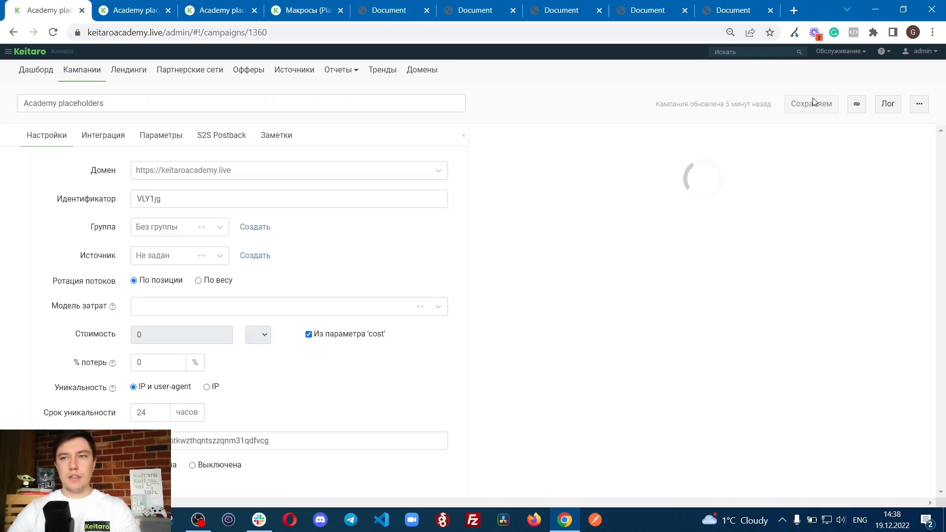
click(856, 104)
click(799, 8)
key(ctrl+v)
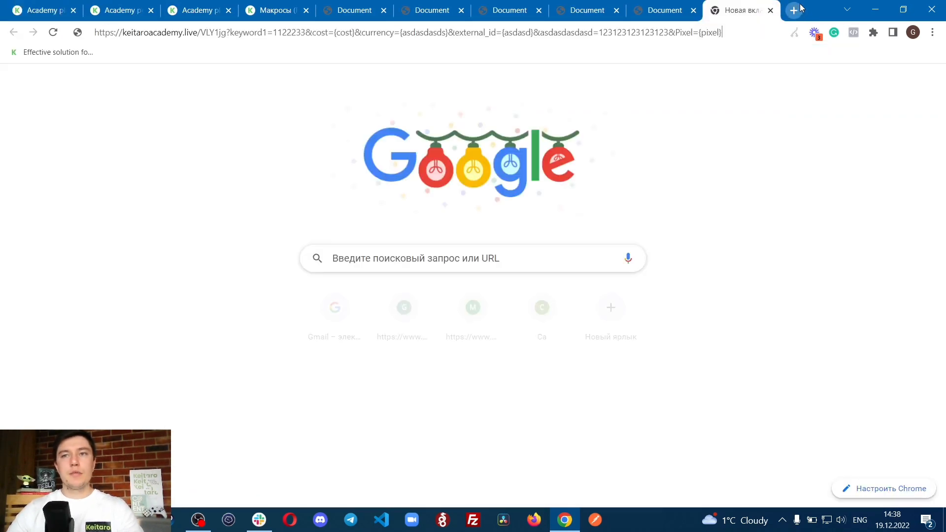
key(Return)
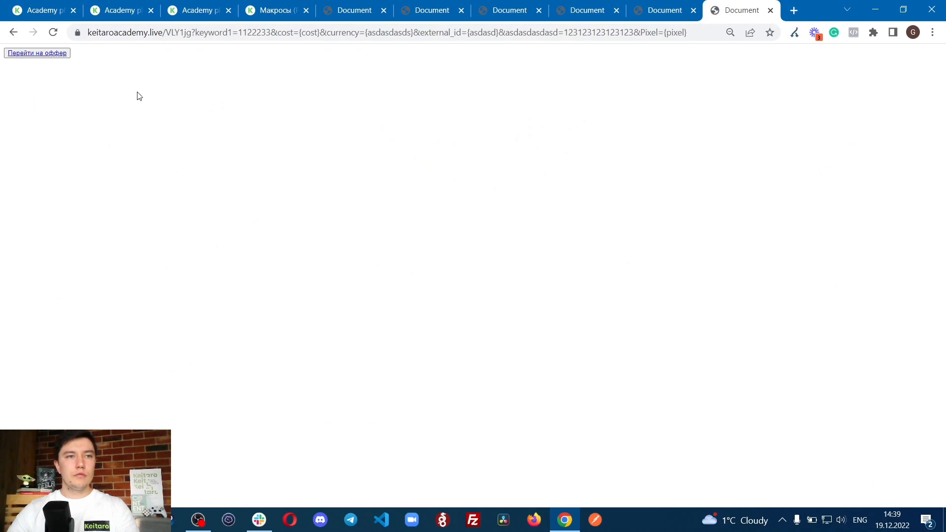
Step: Examine the keyword1 parameter and its value in the landing page's address
double_click(239, 33)
click(233, 30)
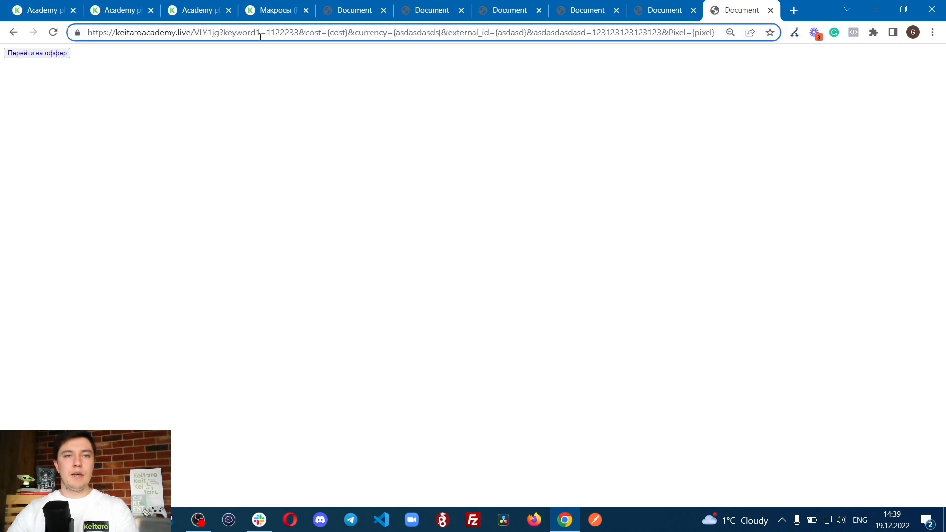
drag(252, 34, 336, 42)
click(183, 68)
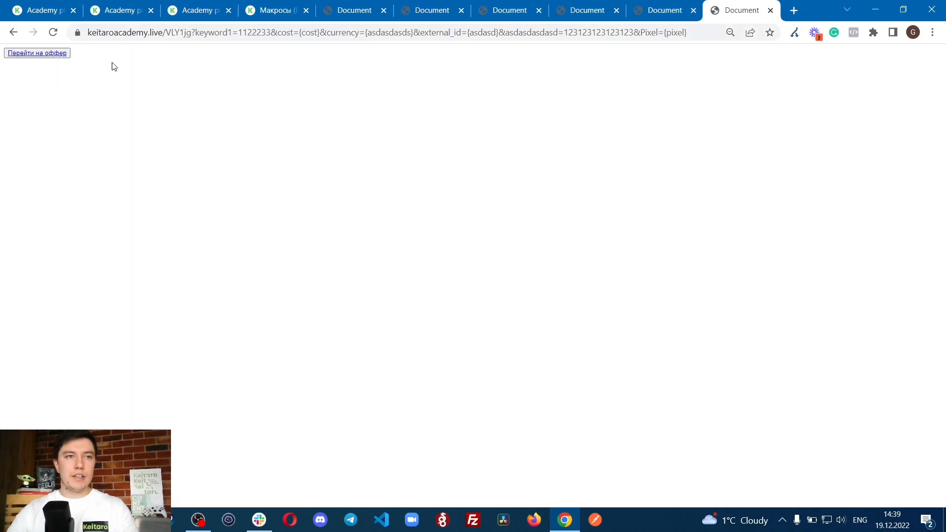
Step: Continue from the landing to the offer and examine param1 and param2 in its address and the macro output on the page
click(30, 54)
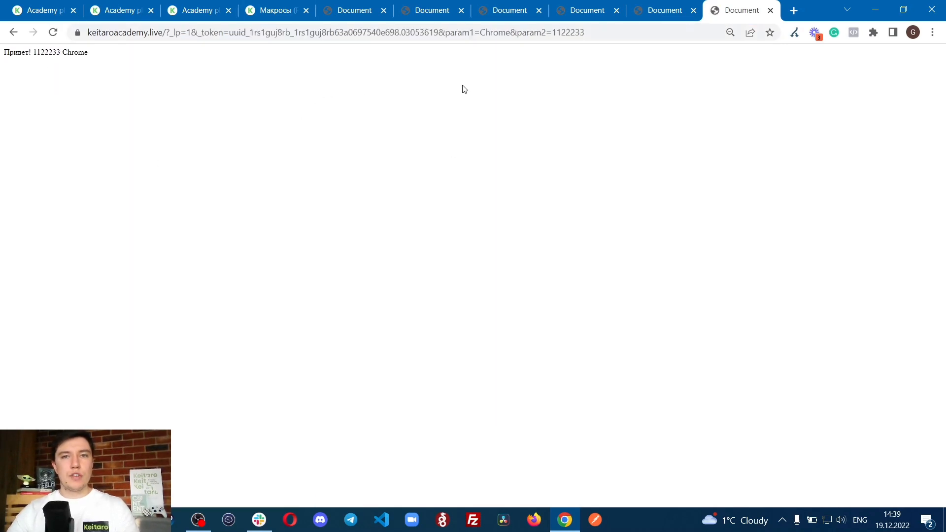
drag(445, 33, 517, 33)
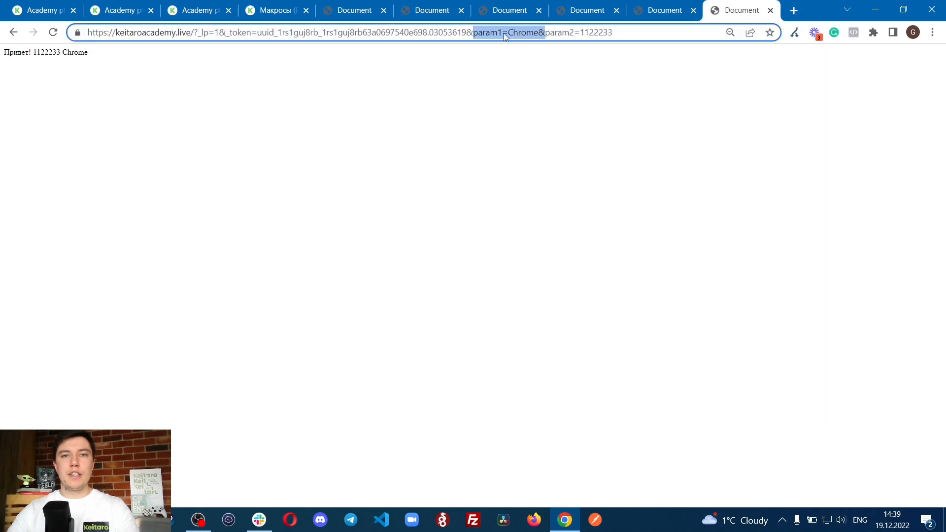
click(498, 33)
drag(3, 52, 140, 57)
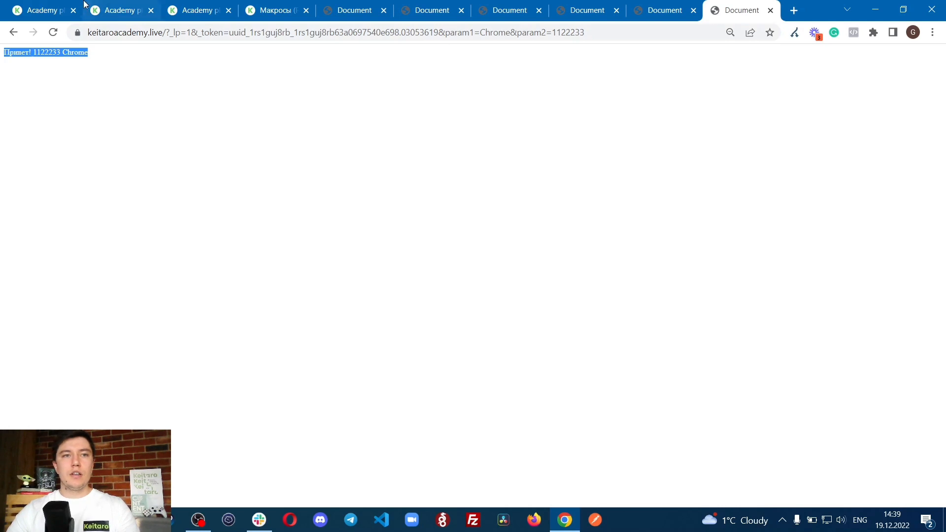
Step: Delete the {keyword1} and {browser} macros from line 12 of the PHP local params offer's index.php and save the file
click(118, 10)
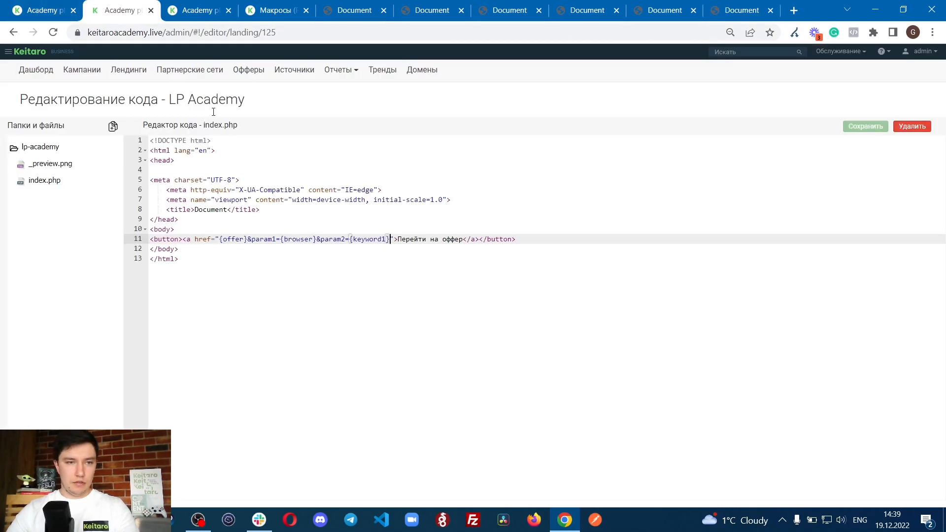
click(202, 10)
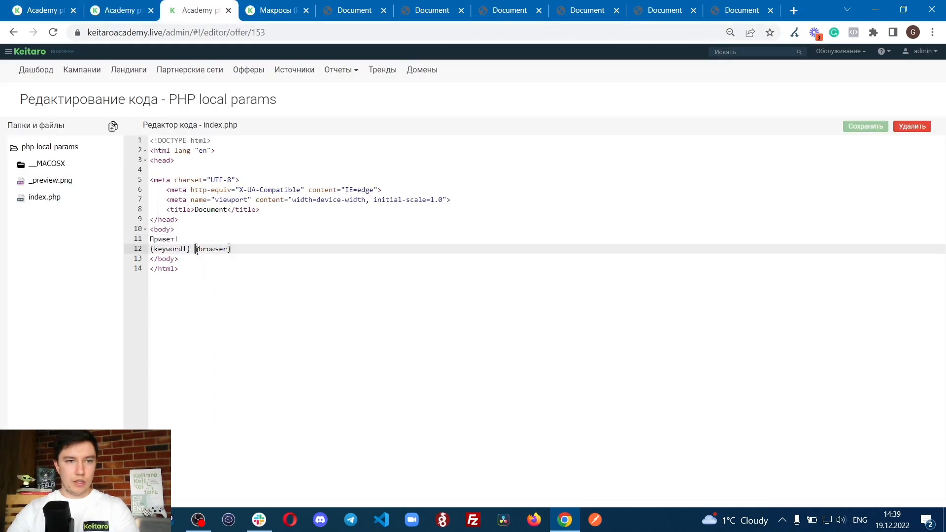
drag(246, 251, 147, 245)
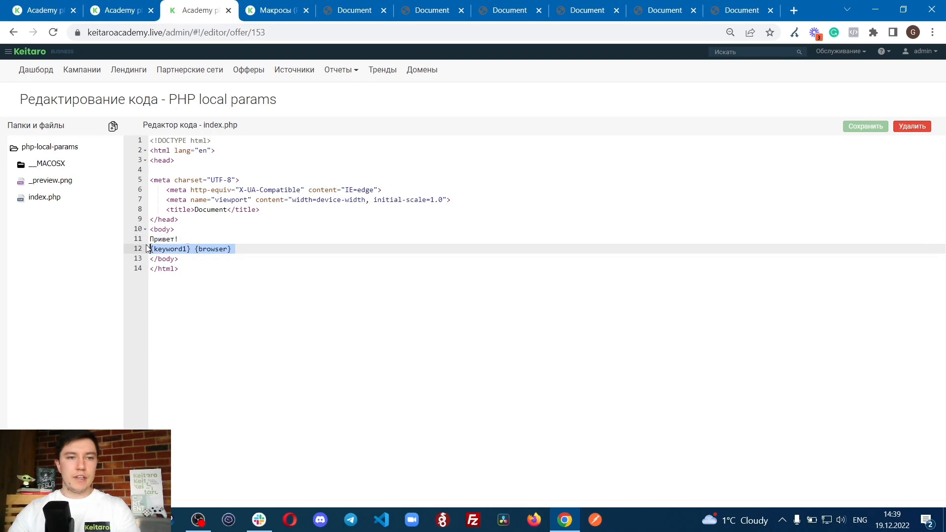
key(BackSpace)
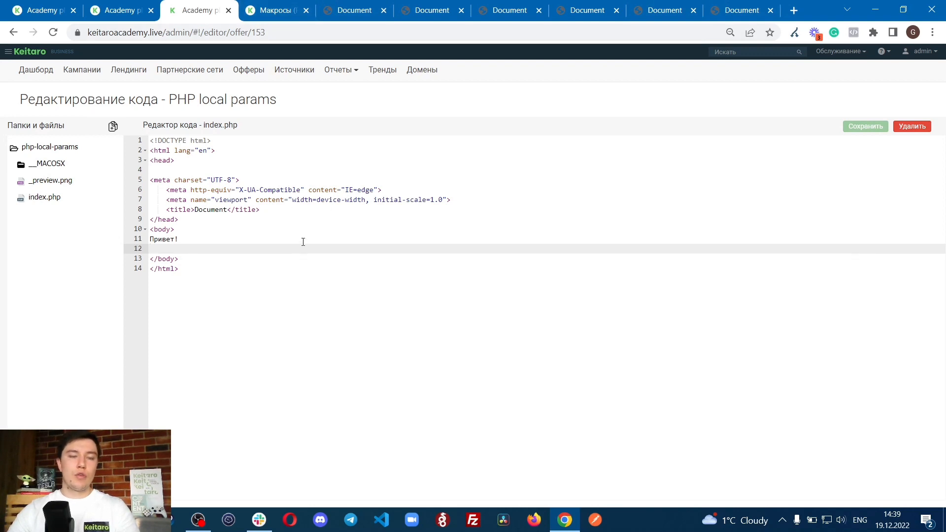
Step: Copy the Academy placeholders campaign link and open it in a new tab
click(274, 10)
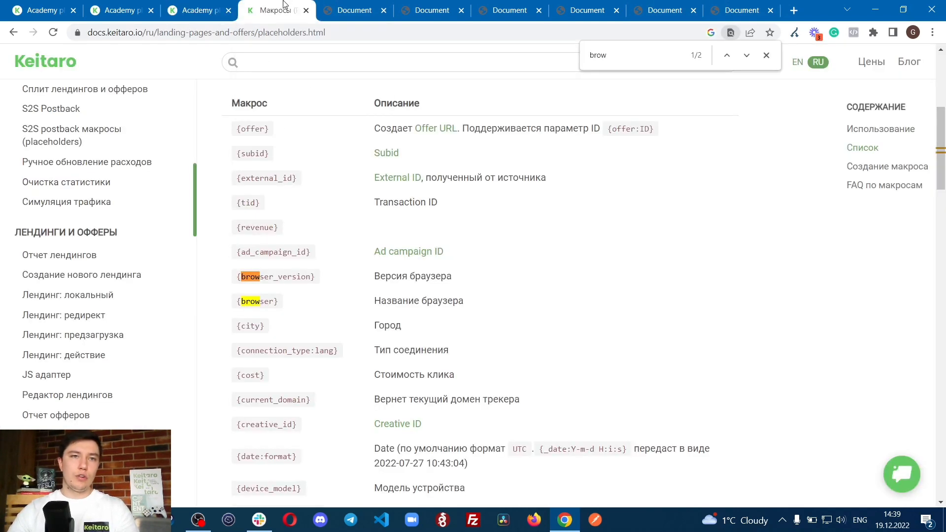
click(29, 6)
click(856, 104)
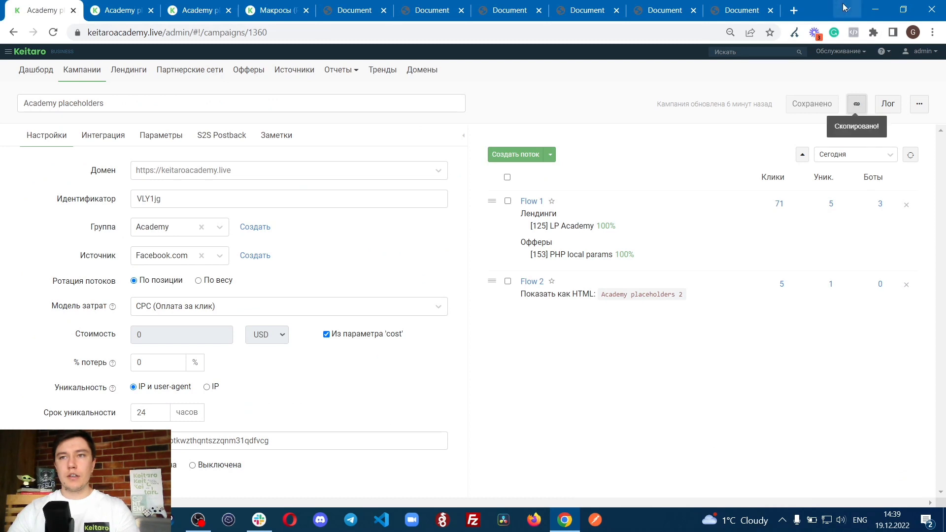
click(794, 10)
key(ctrl+v)
key(Return)
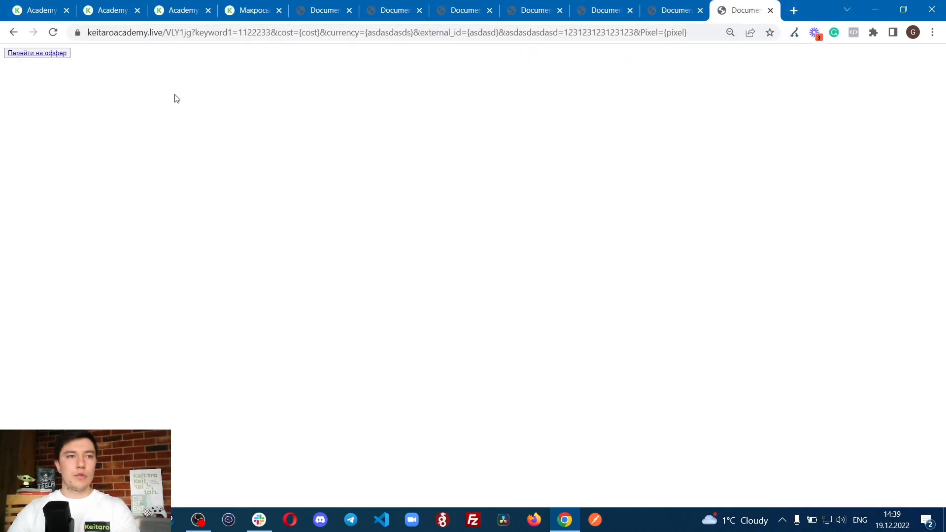
Step: Follow the landing's link to the offer and check the page for macro output and its address for param1 and param2
click(30, 54)
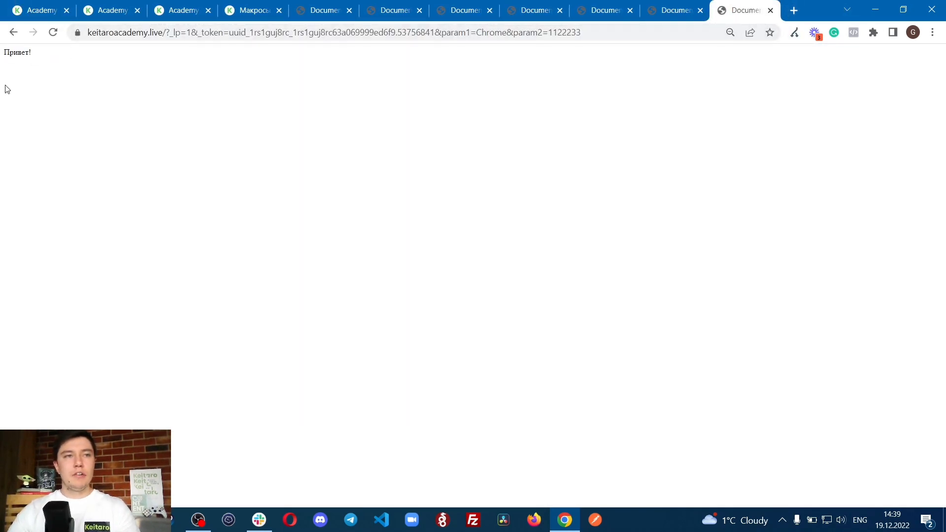
drag(3, 69, 105, 66)
click(111, 64)
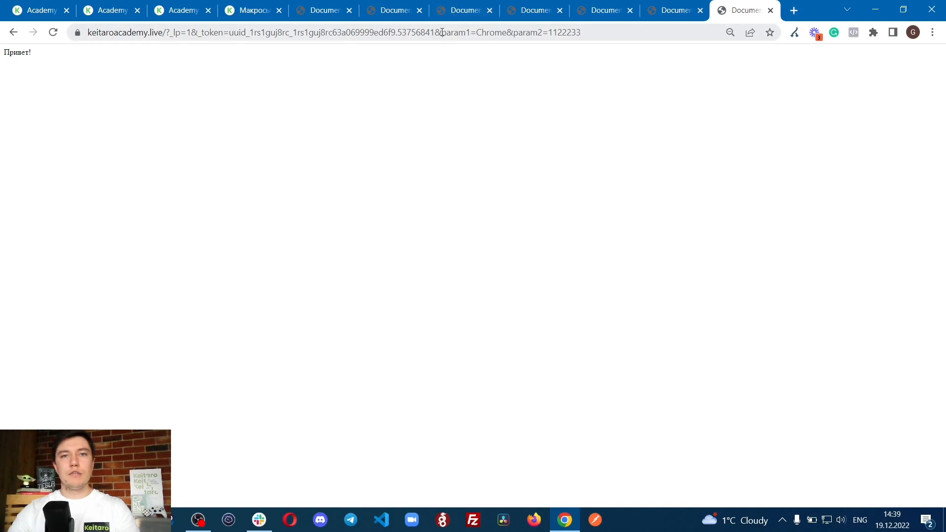
drag(442, 32, 611, 33)
click(479, 89)
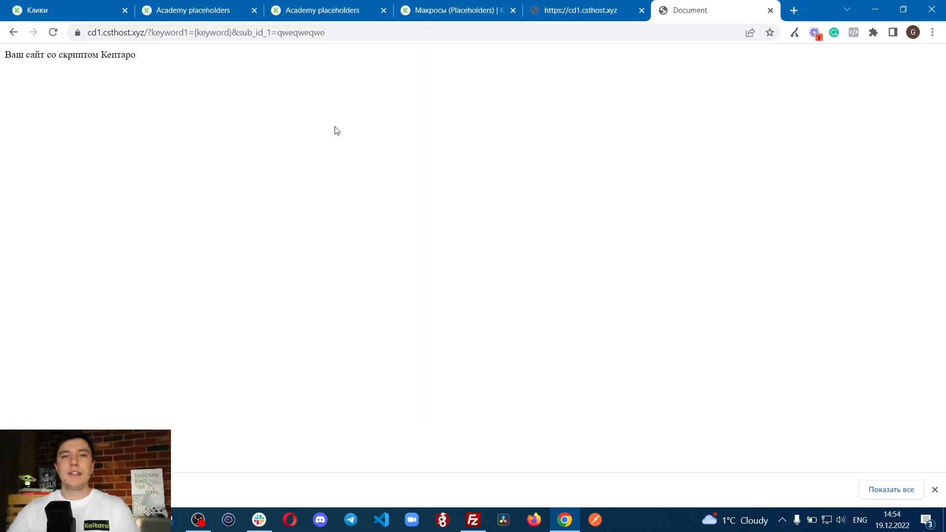